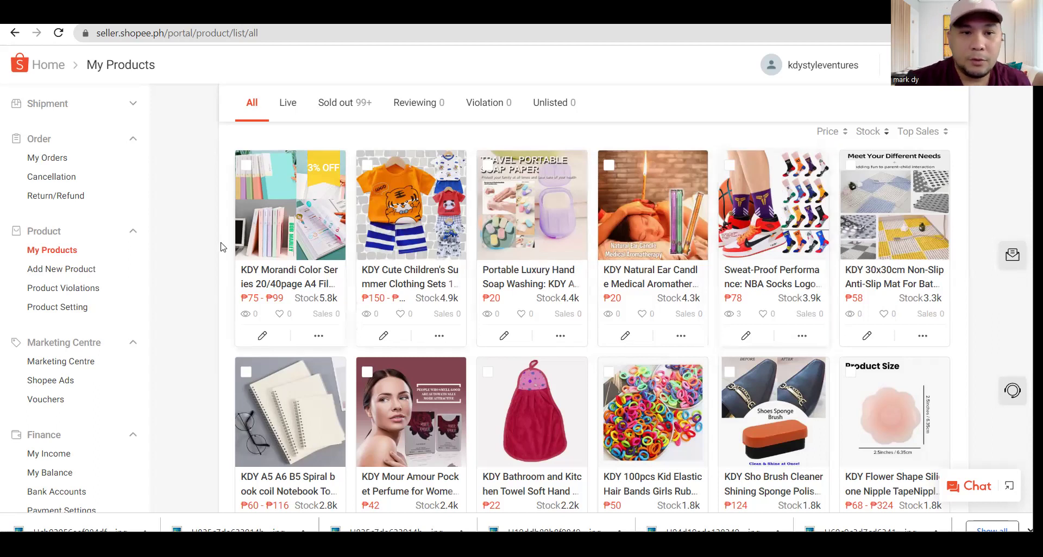
Open the KDY Morandi Color Series A4 file folder listing for editing and examine the keywords in its product name
click(265, 338)
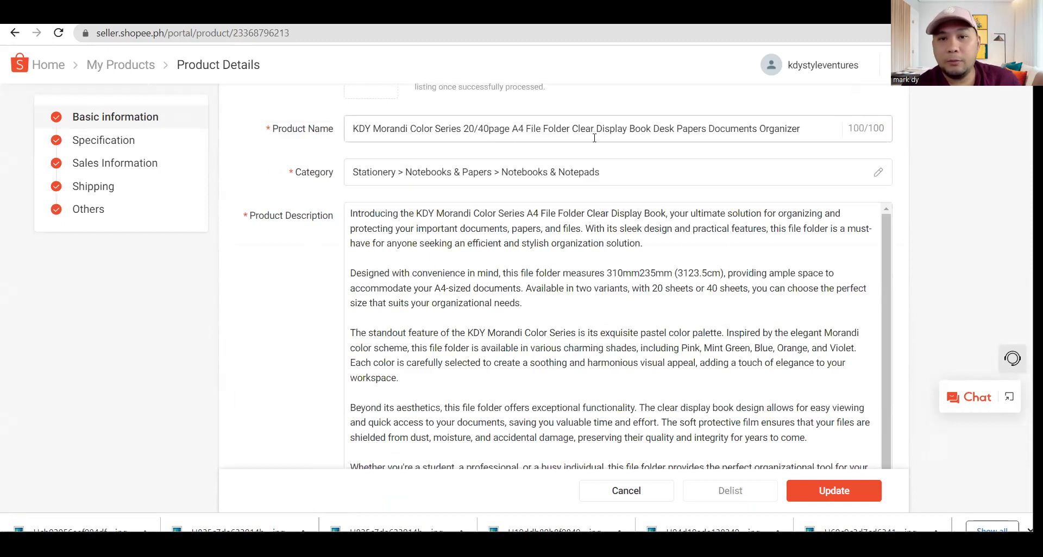
click(634, 133)
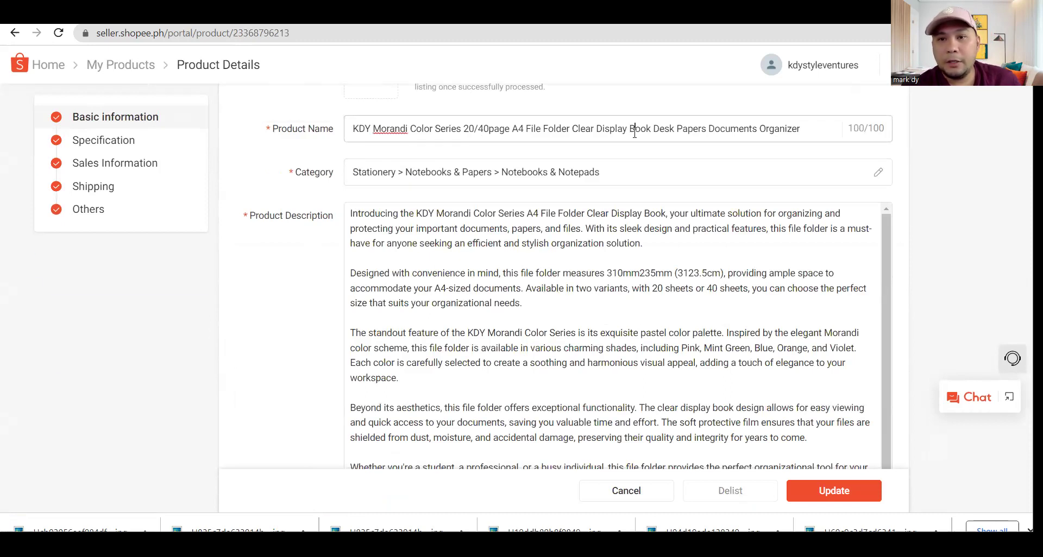
double_click(635, 133)
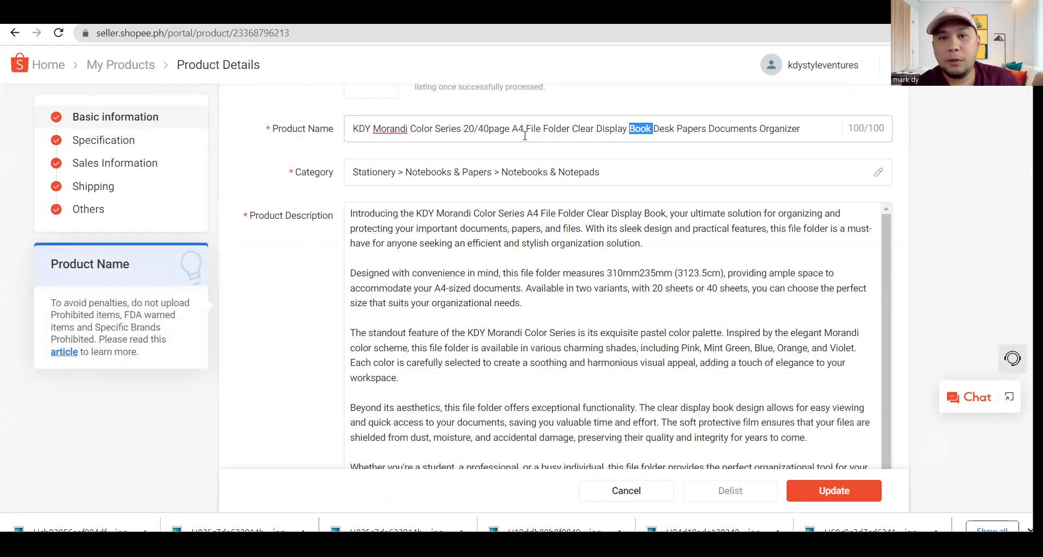
click(579, 130)
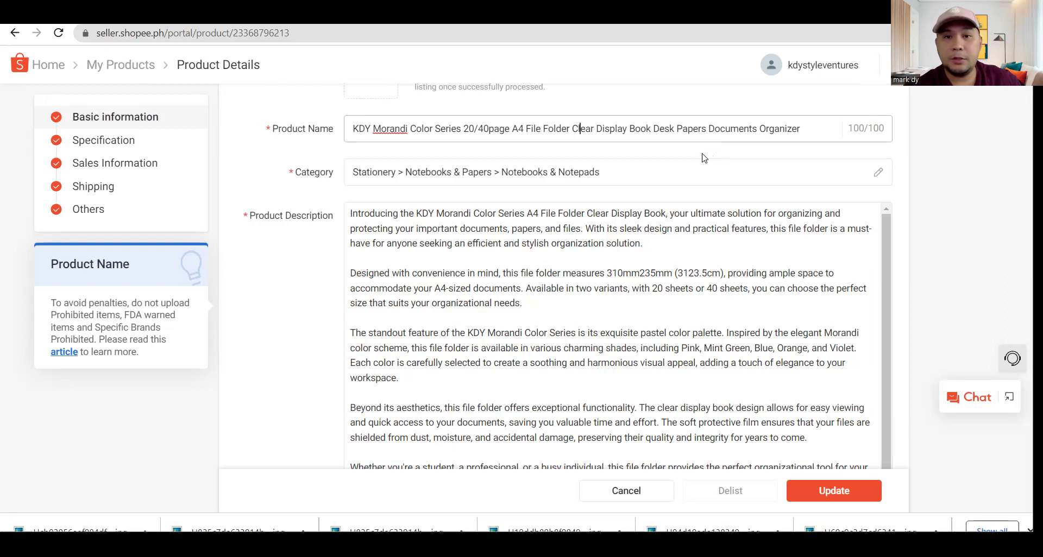
drag(543, 130, 571, 132)
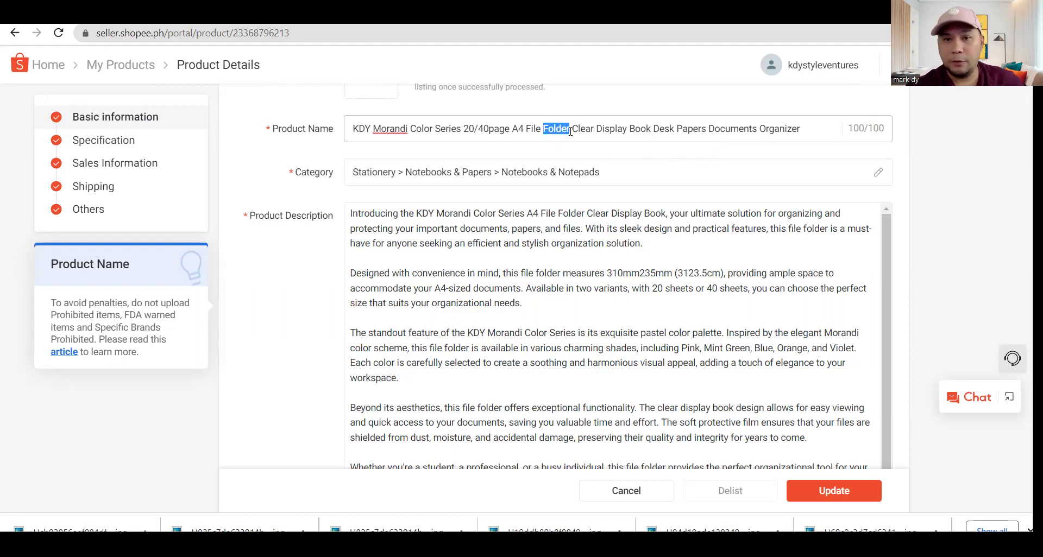
drag(591, 130, 650, 132)
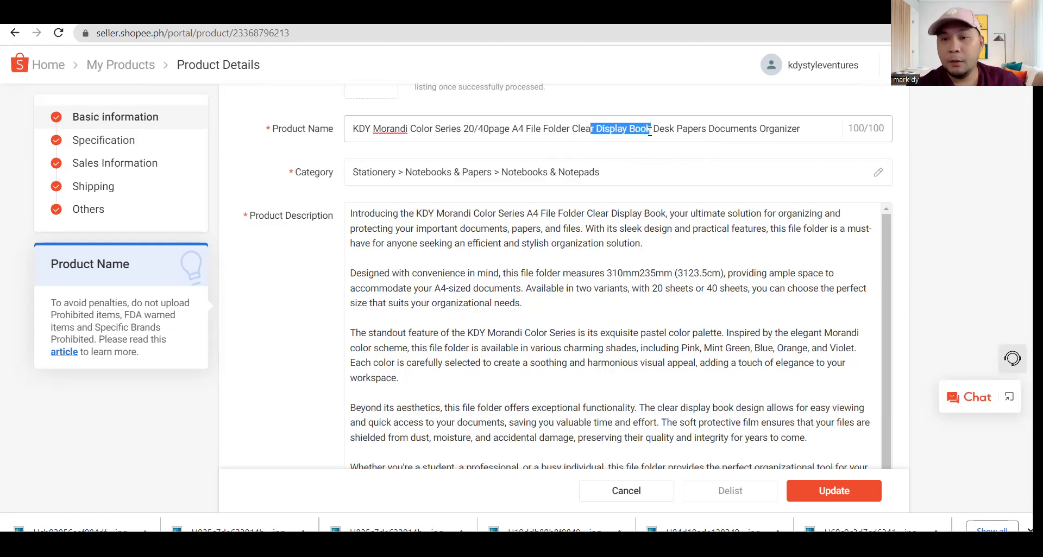
click(654, 132)
drag(655, 132, 802, 129)
click(762, 157)
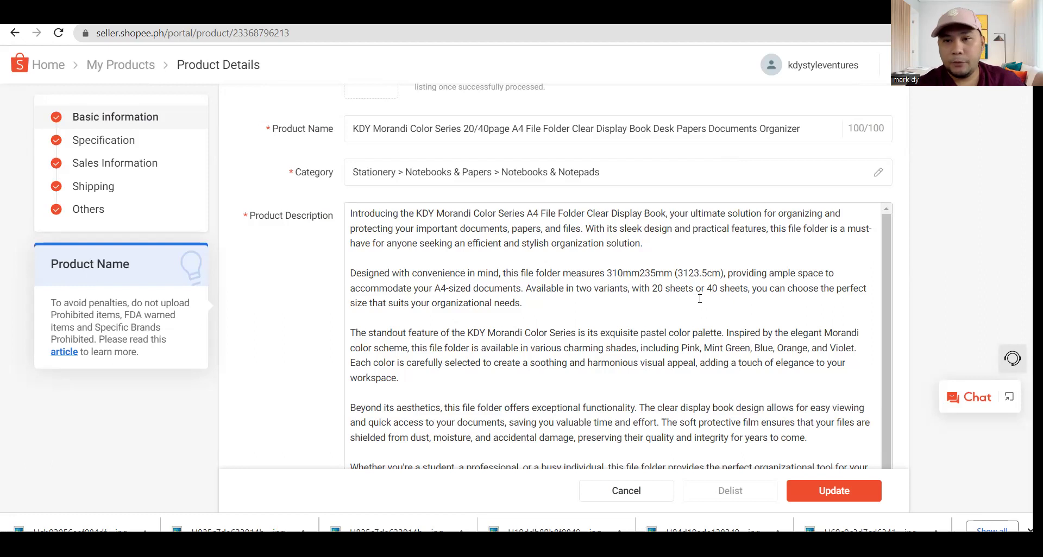
Read through the file folder listing's product description, from the introduction to the closing paragraphs
scroll(643, 311, down, 1)
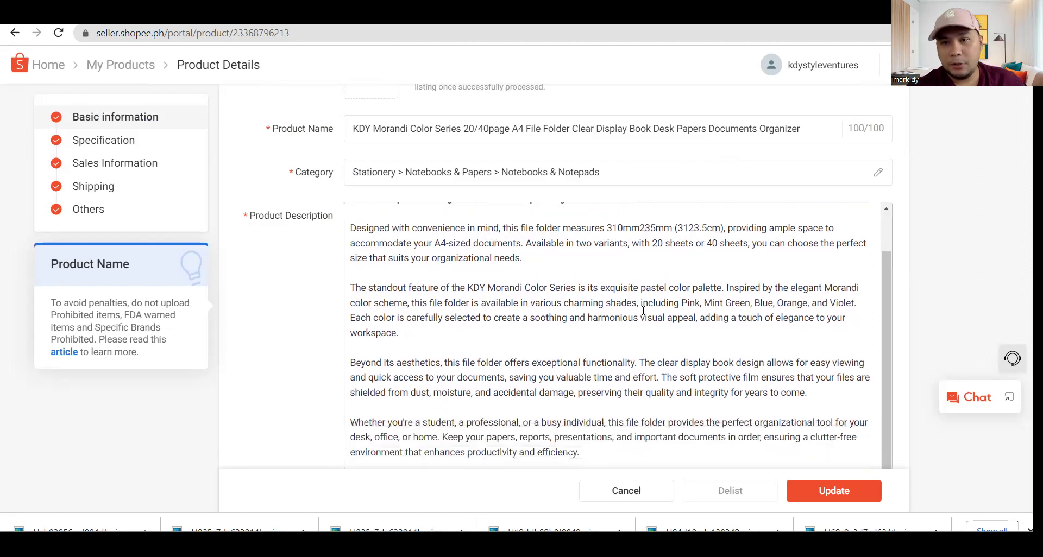
scroll(643, 311, up, 1)
scroll(934, 270, down, 3)
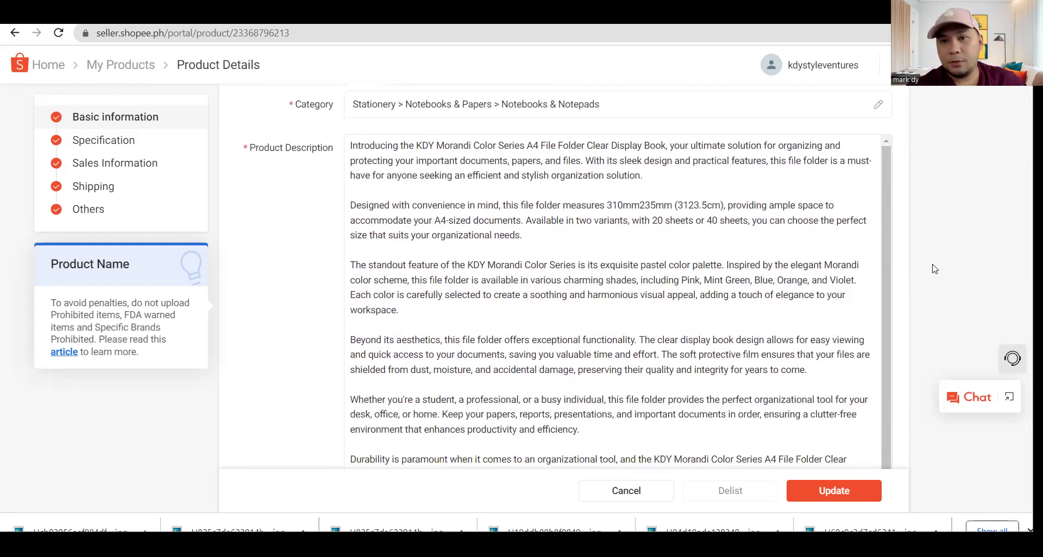
scroll(926, 268, up, 1)
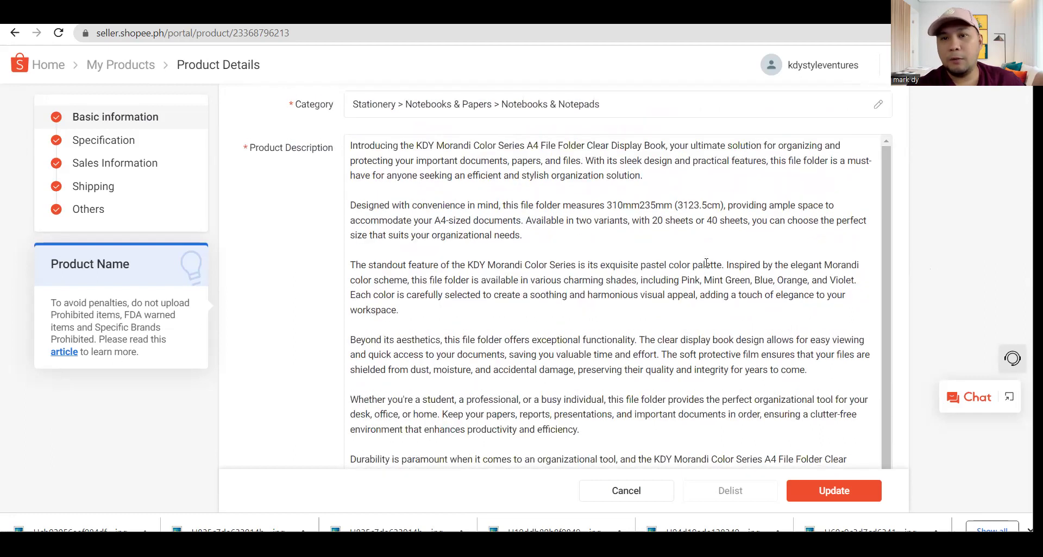
drag(522, 236, 585, 247)
click(584, 248)
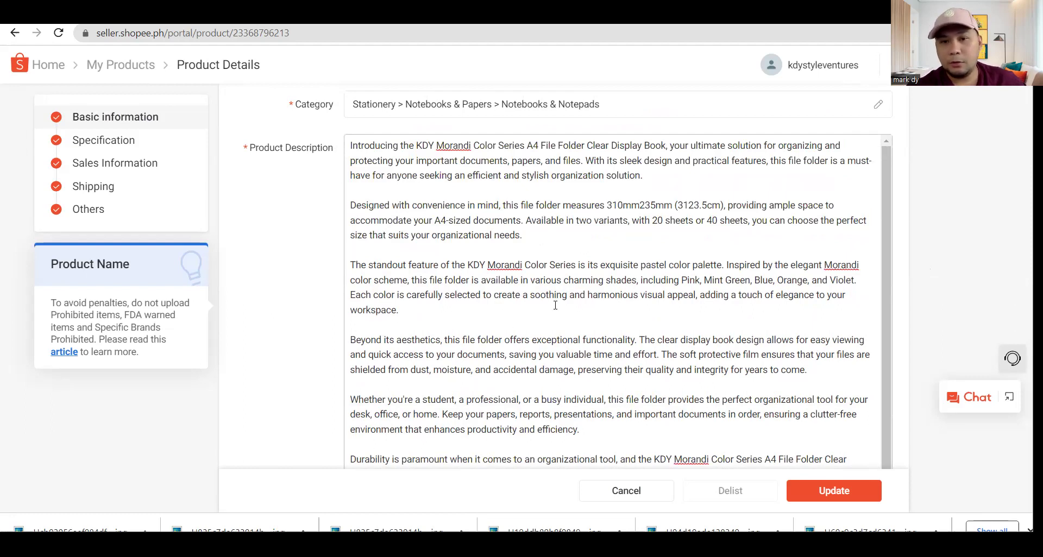
scroll(534, 335, down, 2)
scroll(356, 186, up, 2)
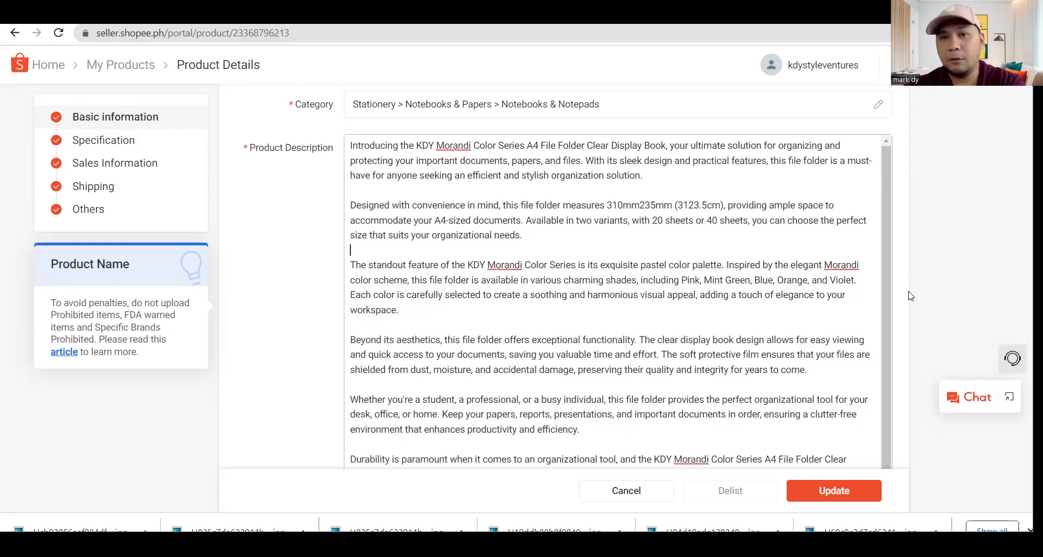
scroll(911, 296, down, 4)
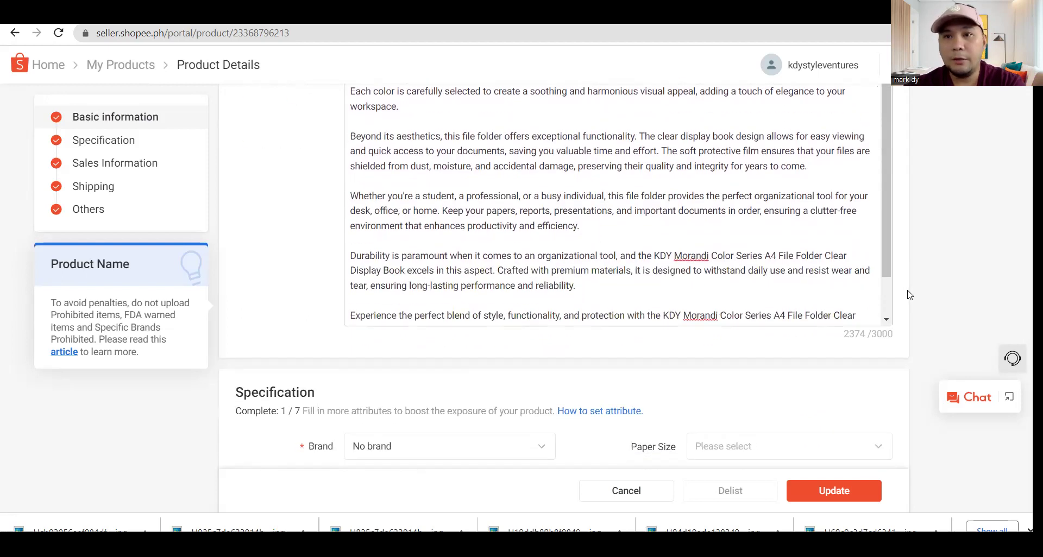
scroll(905, 295, up, 6)
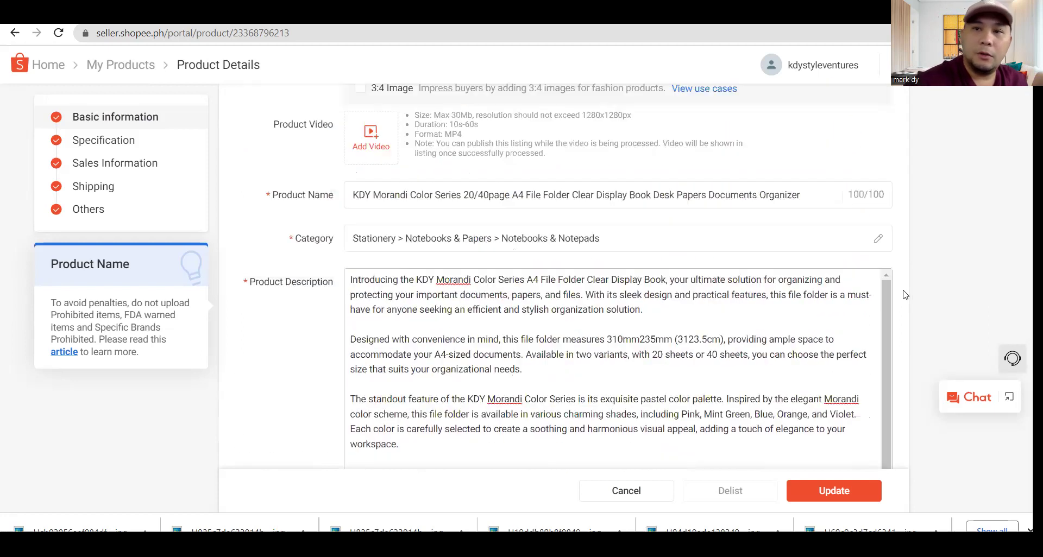
View the file folder's cover image and its 20/40 Pockets A4 image enlarged, closing each without saving
scroll(905, 294, up, 4)
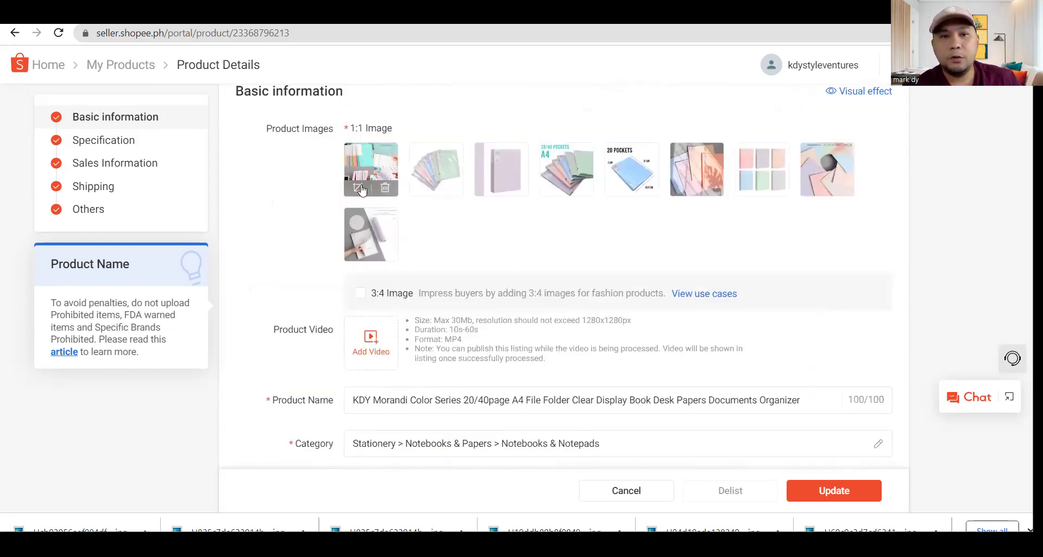
click(357, 189)
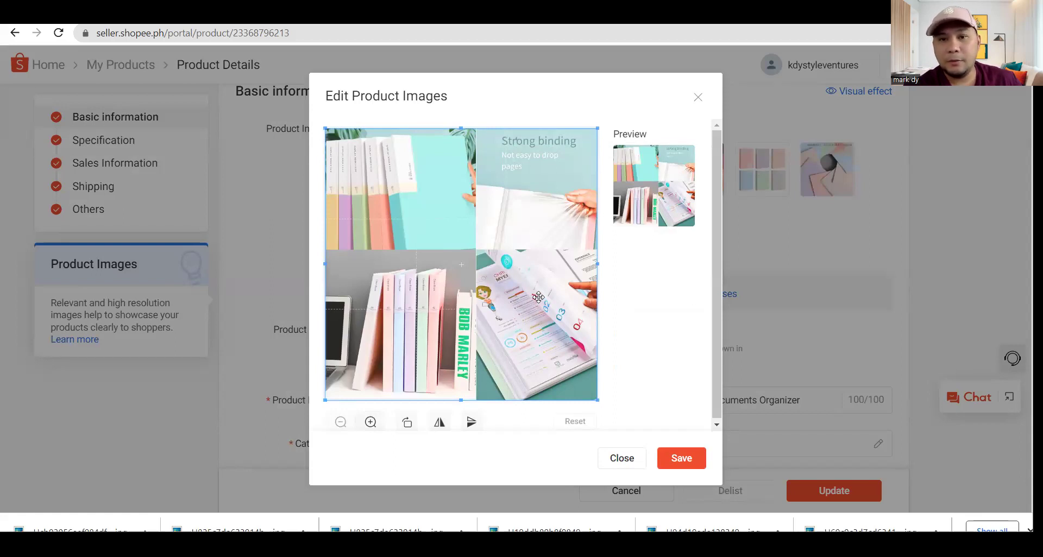
click(624, 458)
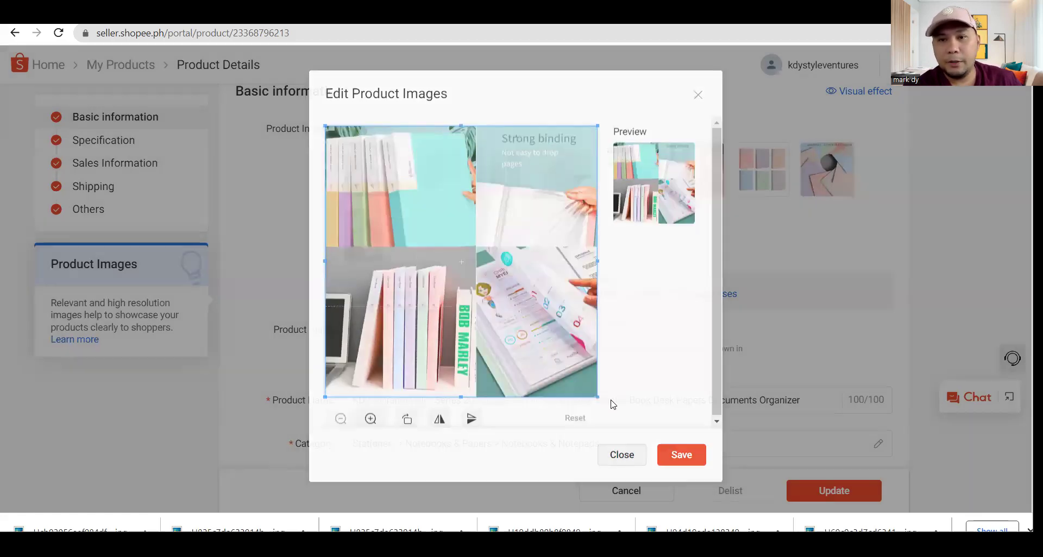
click(550, 190)
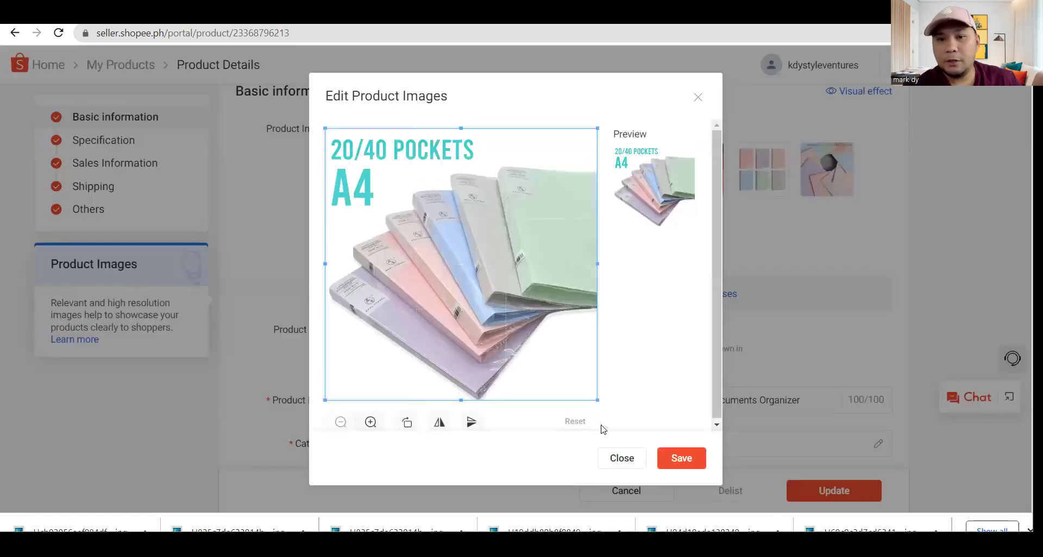
click(622, 458)
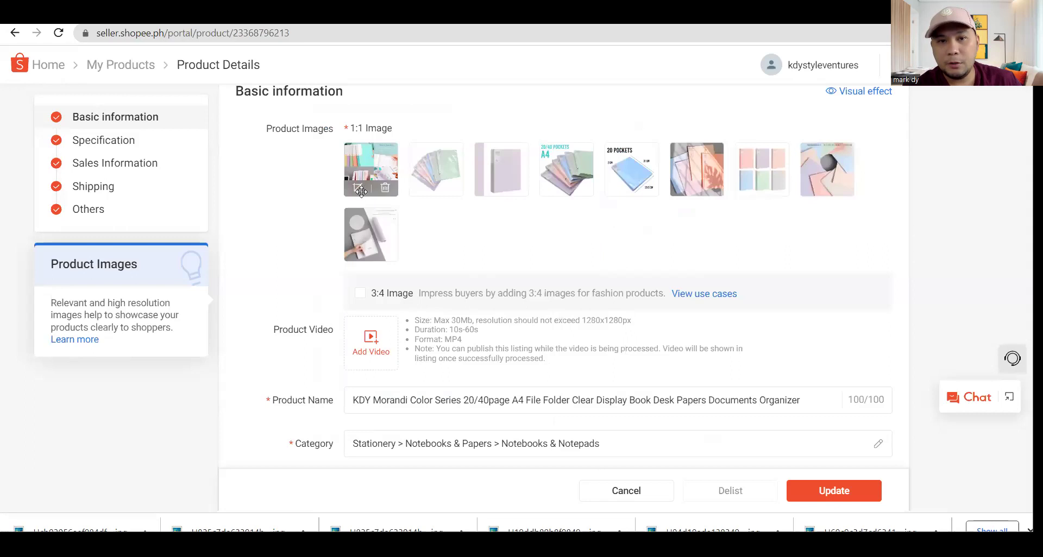
click(357, 188)
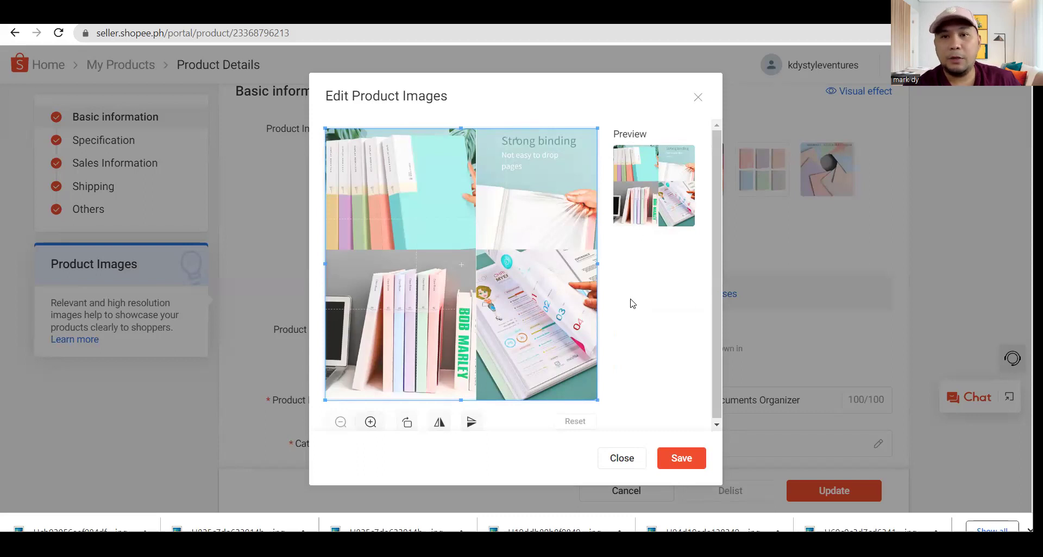
click(695, 101)
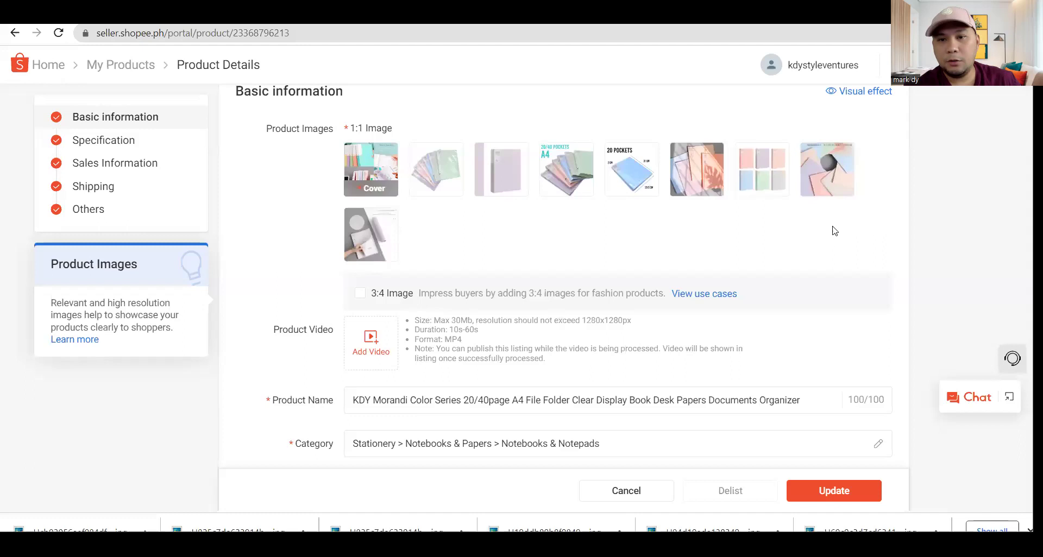
Leave the file folder listing for the product list, discarding any changes
scroll(766, 376, down, 10)
scroll(765, 376, up, 12)
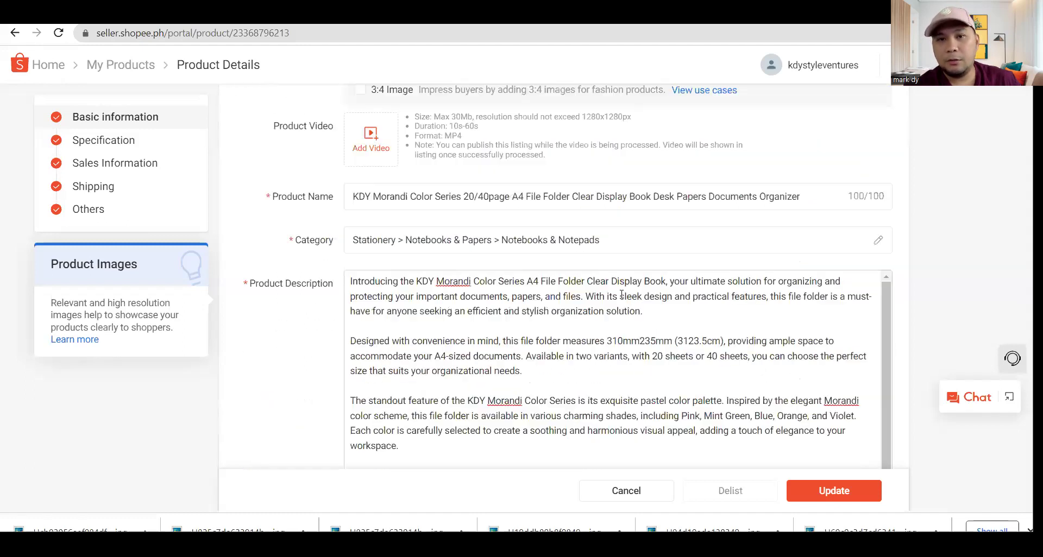
scroll(599, 360, down, 3)
scroll(601, 361, down, 3)
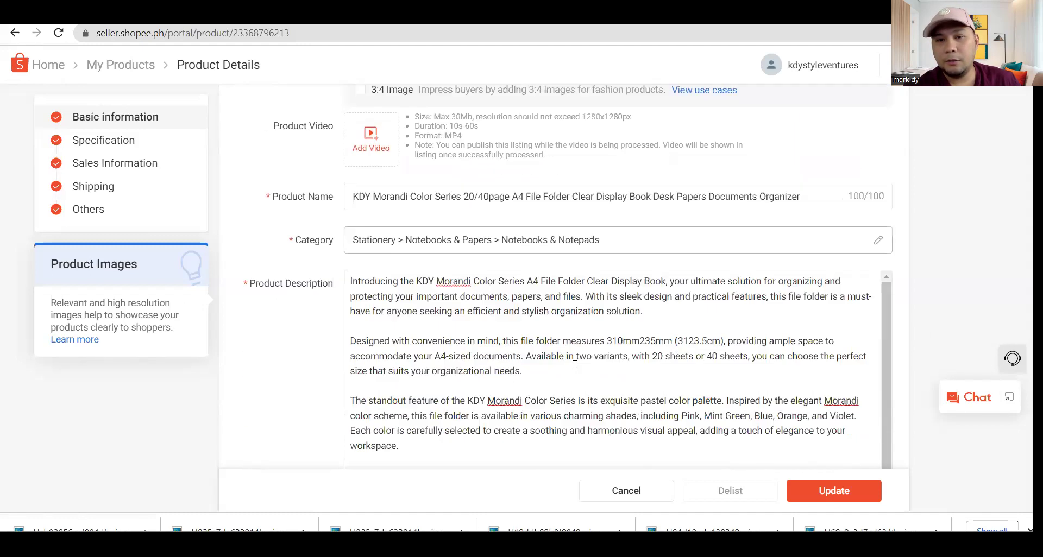
click(14, 33)
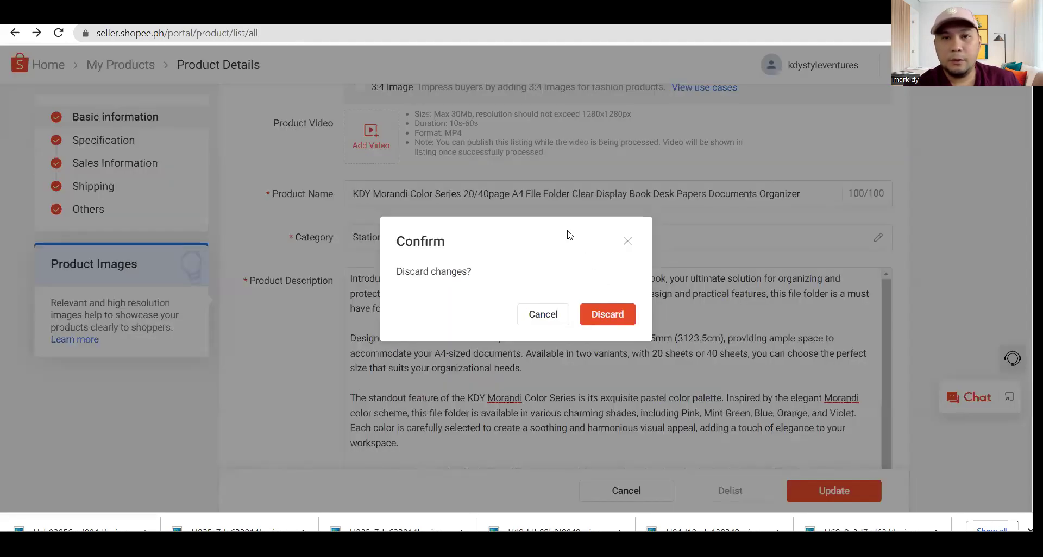
click(608, 314)
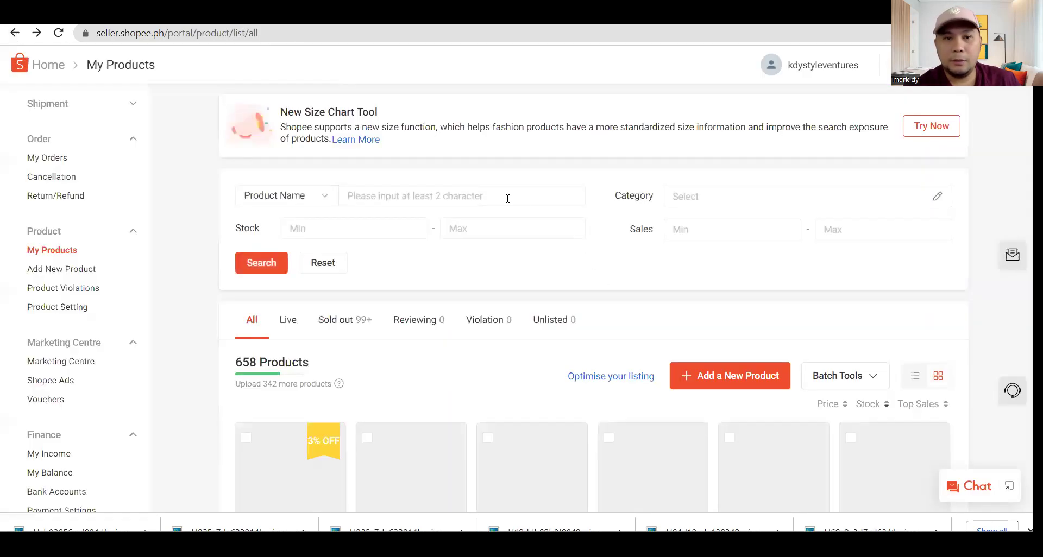
Open the KDY Cute Children's Summer Clothing Sets listing for editing and go to its product images
scroll(531, 210, down, 5)
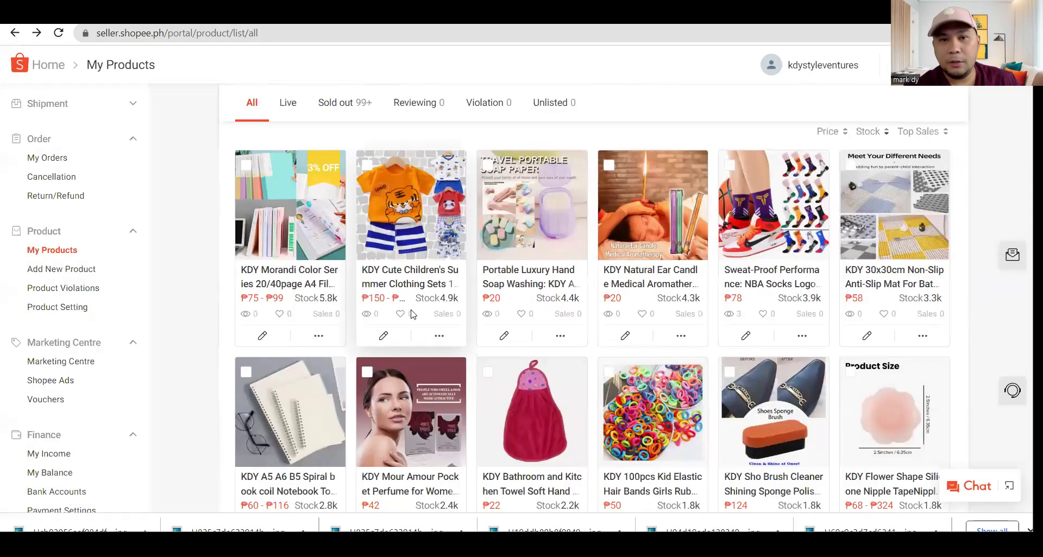
click(383, 335)
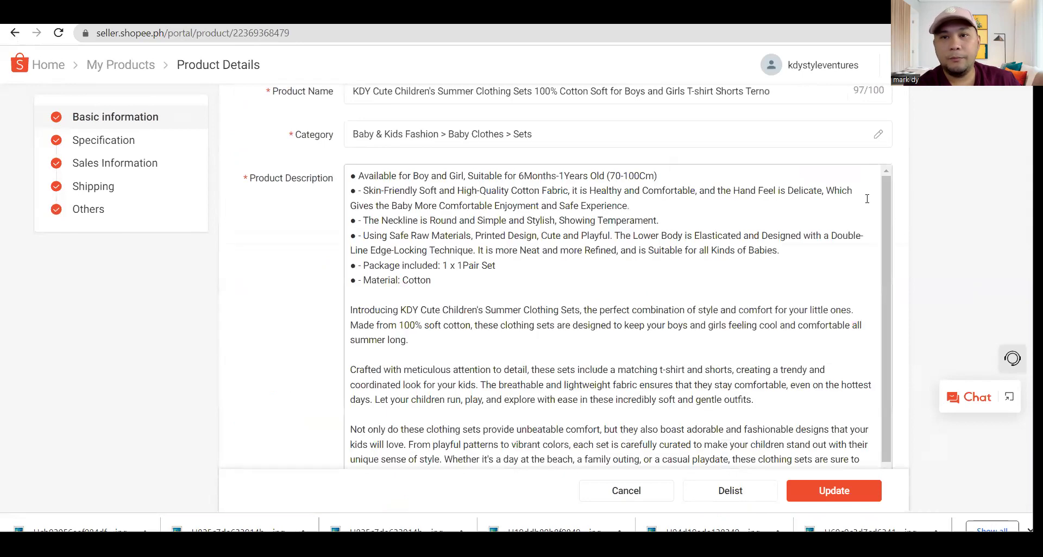
scroll(906, 245, up, 4)
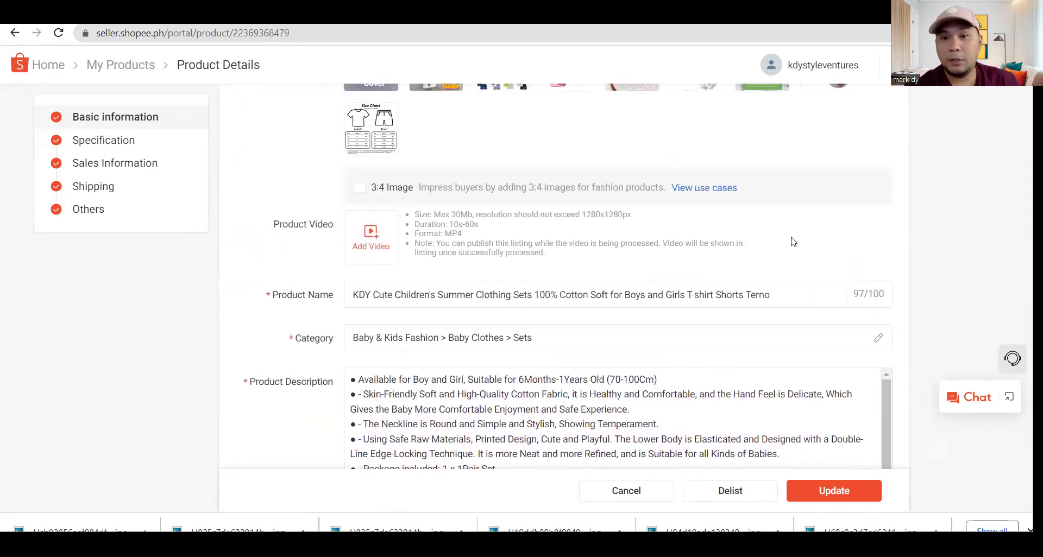
scroll(793, 241, up, 3)
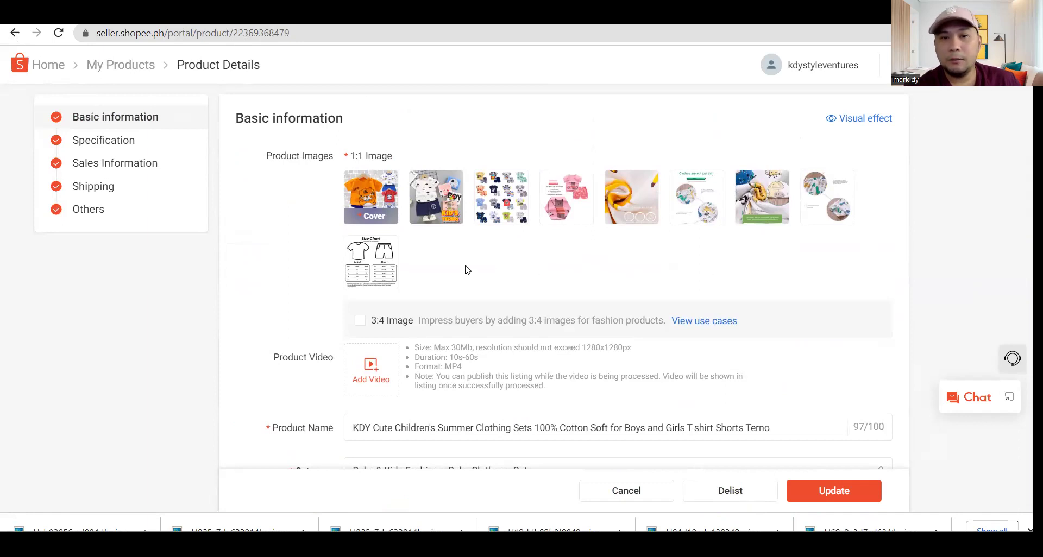
View the children's clothing set's second, third and cover images enlarged, closing each without saving, and return to the product name
drag(434, 216, 436, 237)
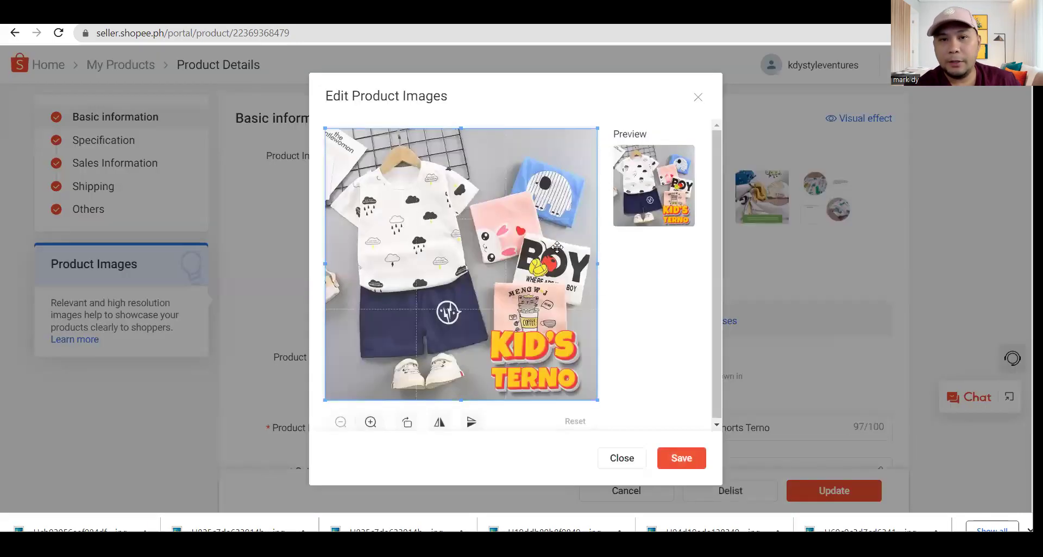
click(625, 461)
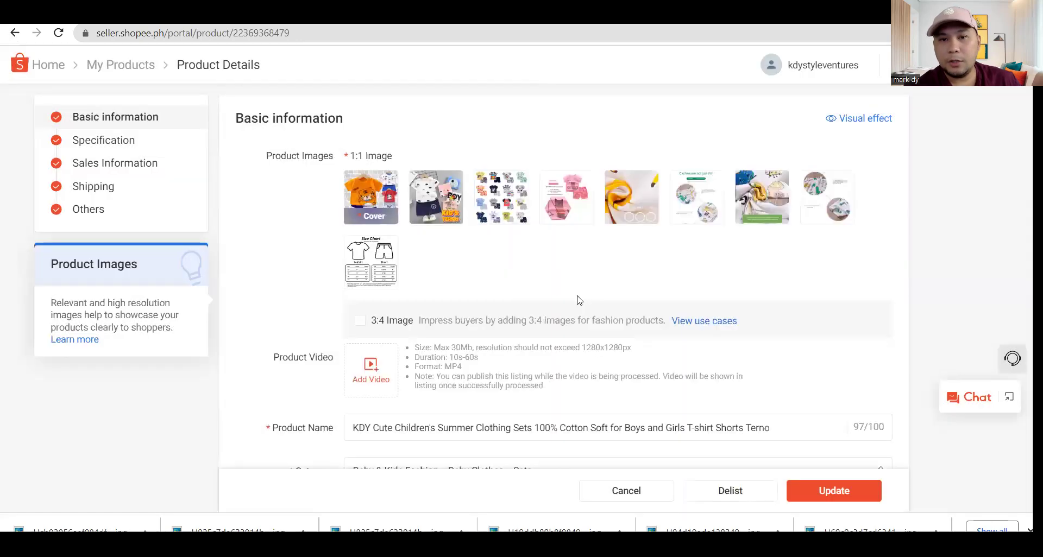
click(482, 214)
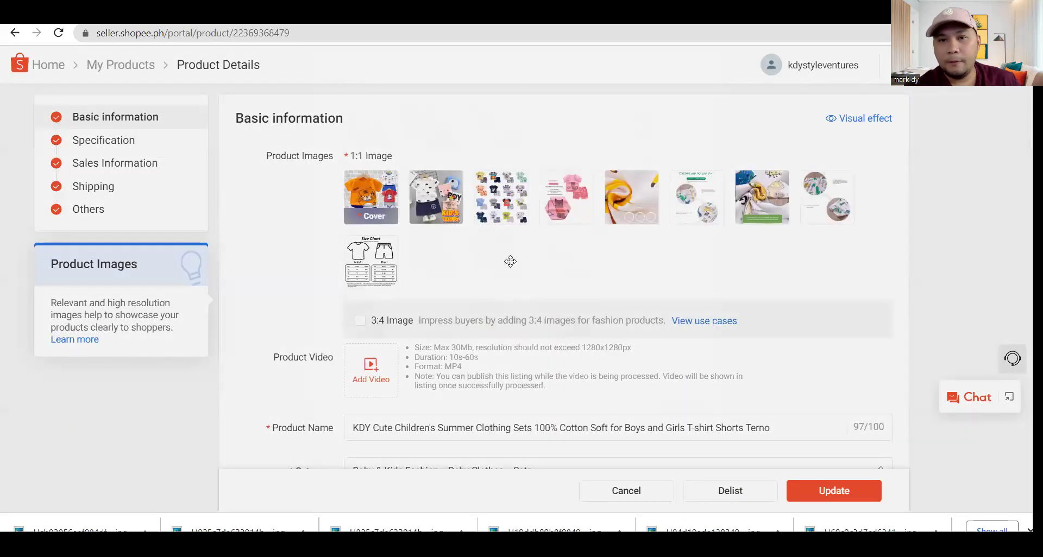
key(Escape)
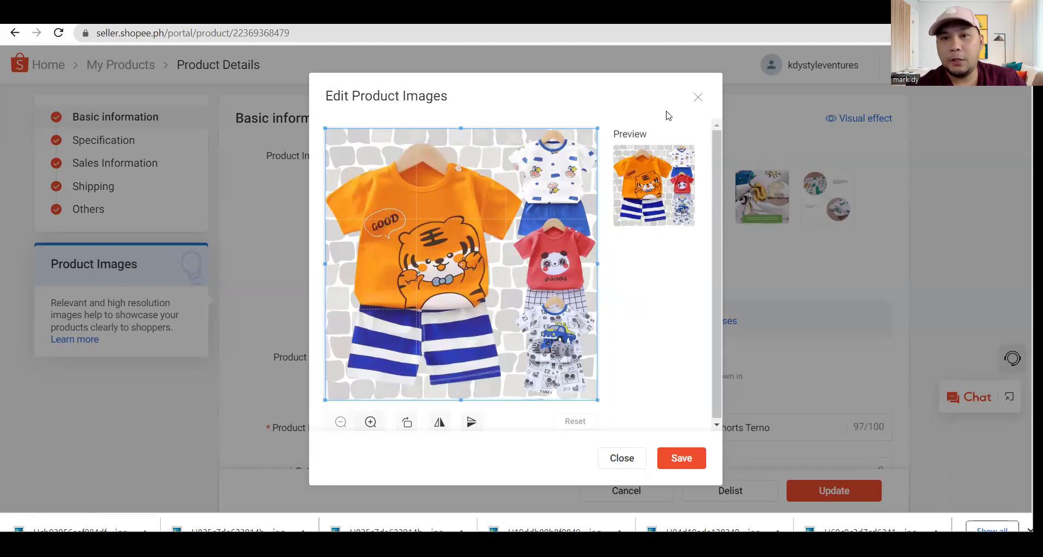
click(698, 98)
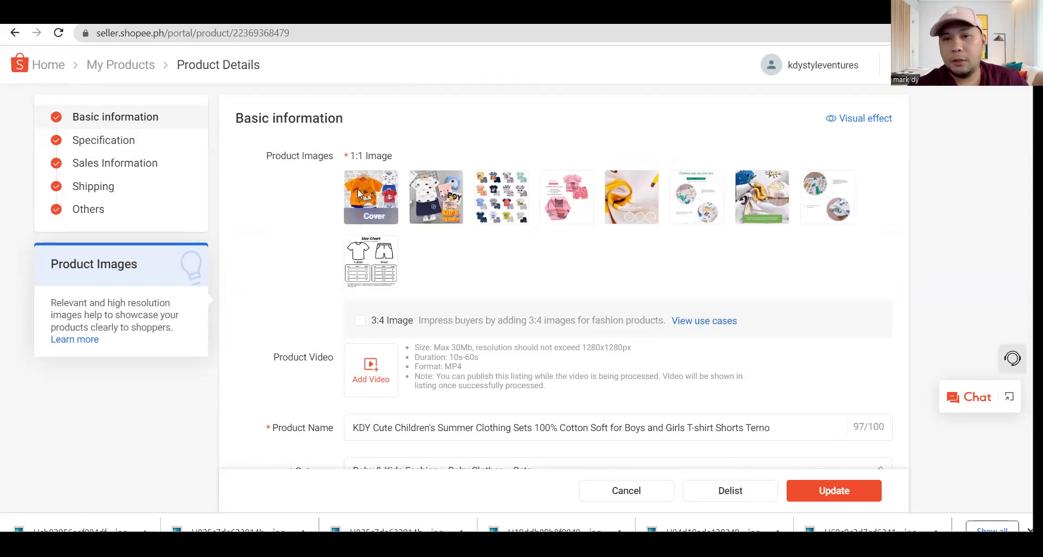
scroll(617, 226, down, 3)
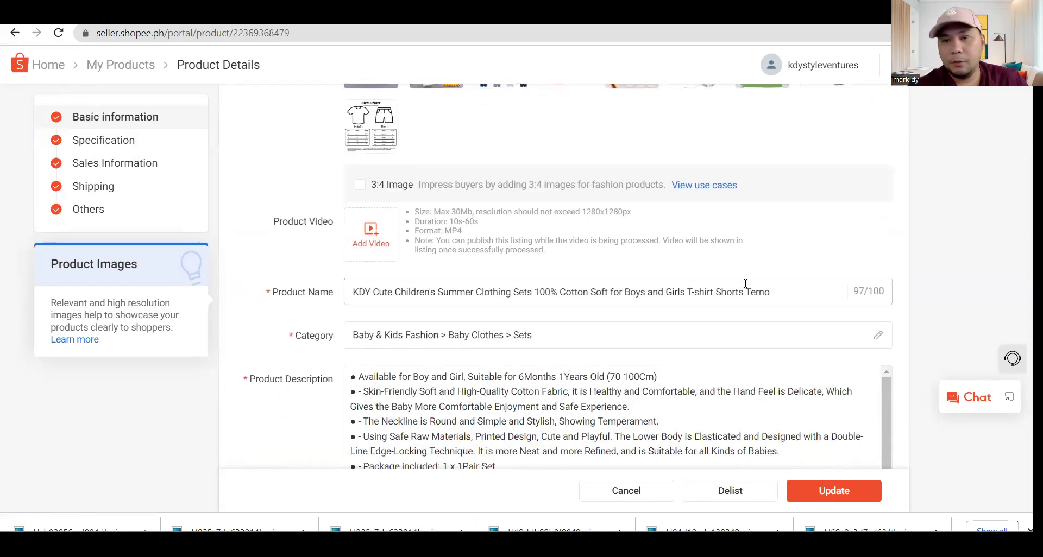
Highlight the children's clothing set's full product name, and its closing word "Terno", to examine how the name is composed
drag(777, 290, 308, 296)
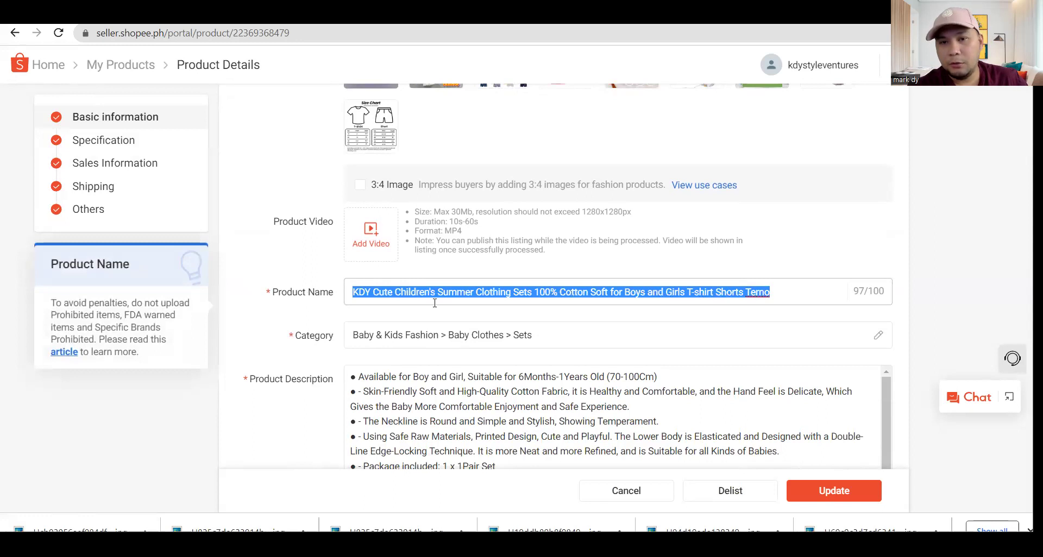
click(775, 295)
key(ctrl+Left)
key(shift+Right)
key(shift+Right)
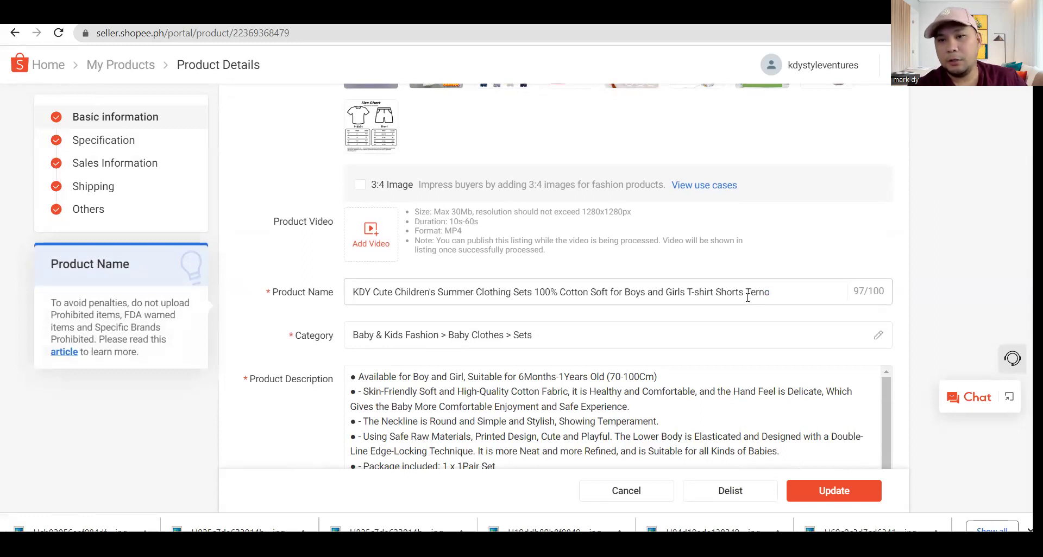
key(shift+Right)
key(shift+Right)
key(shift+Right)
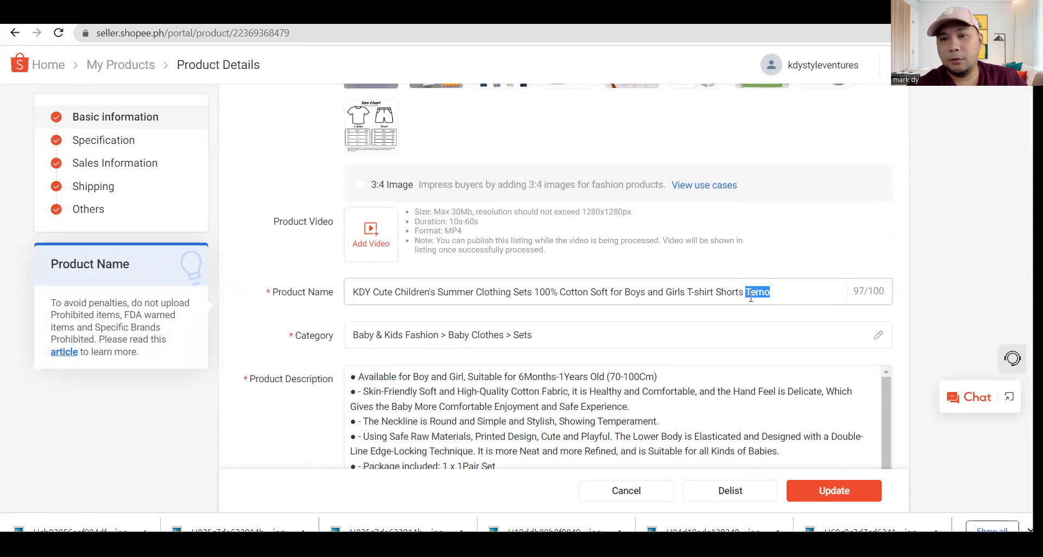
double_click(771, 294)
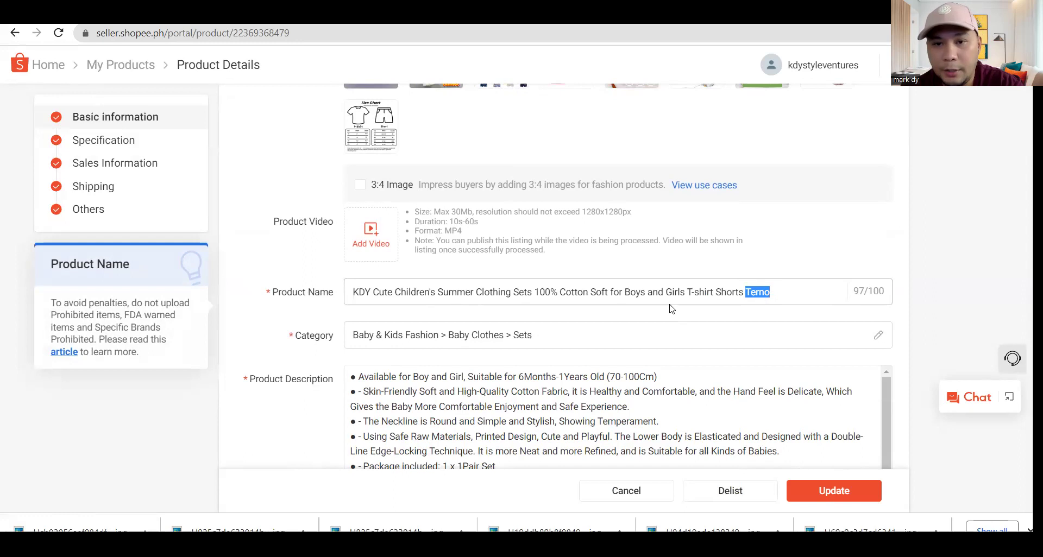
Edit the clothing set's product name by removing "100%" and inserting "Kids" before "Terno"
click(745, 294)
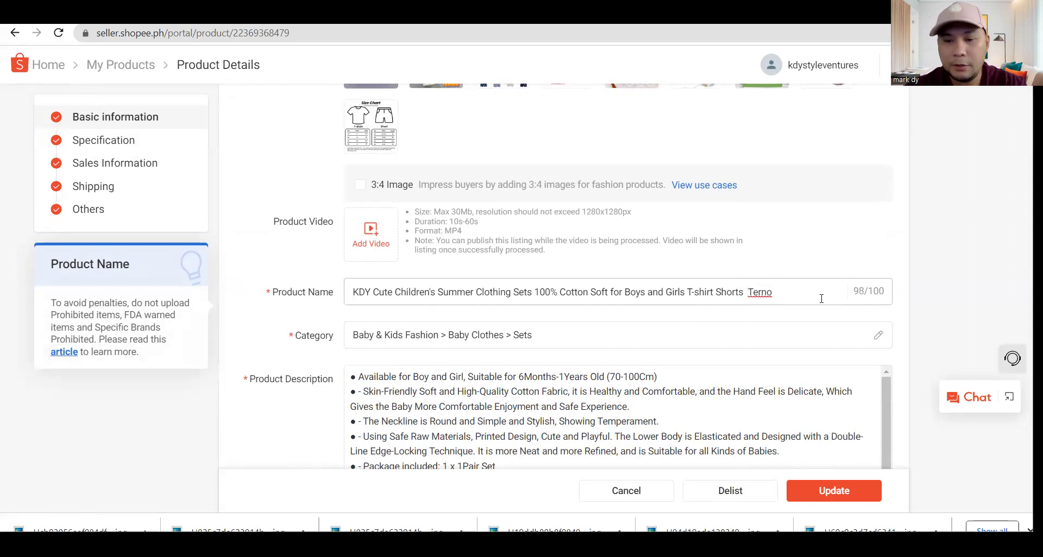
text(Kid)
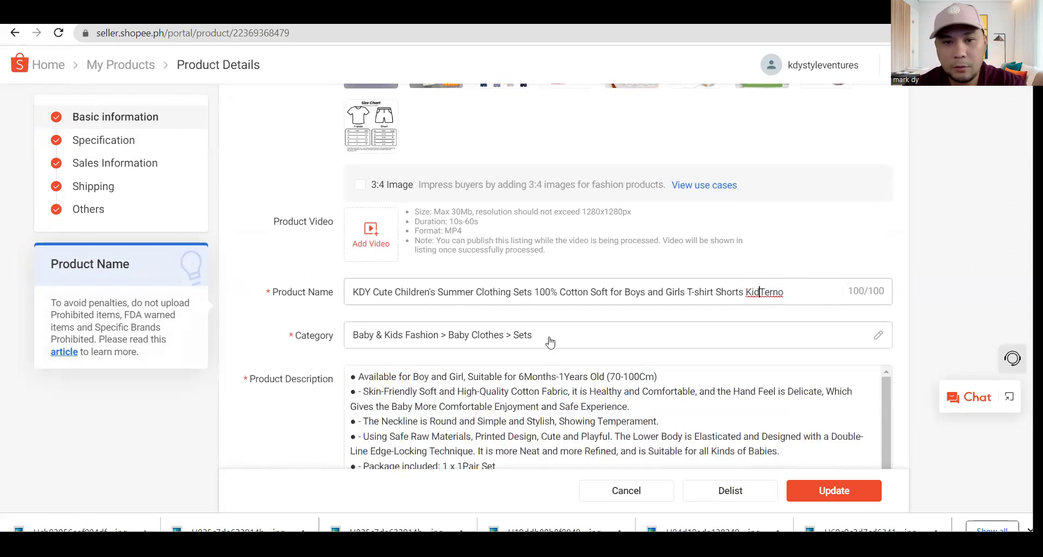
click(540, 293)
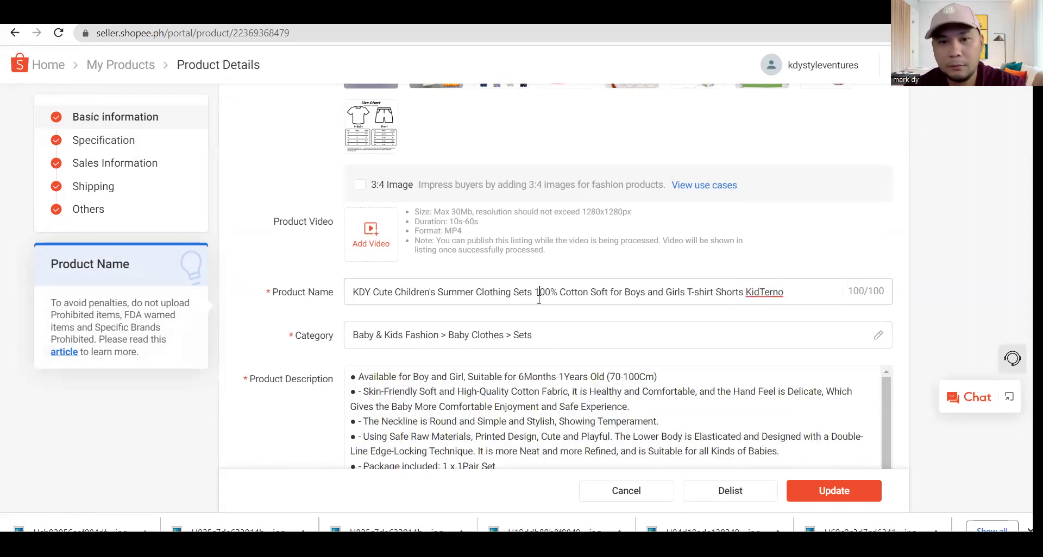
click(559, 296)
key(BackSpace)
key(BackSpace)
key(BackSpace)
key(BackSpace)
key(BackSpace)
key(BackSpace)
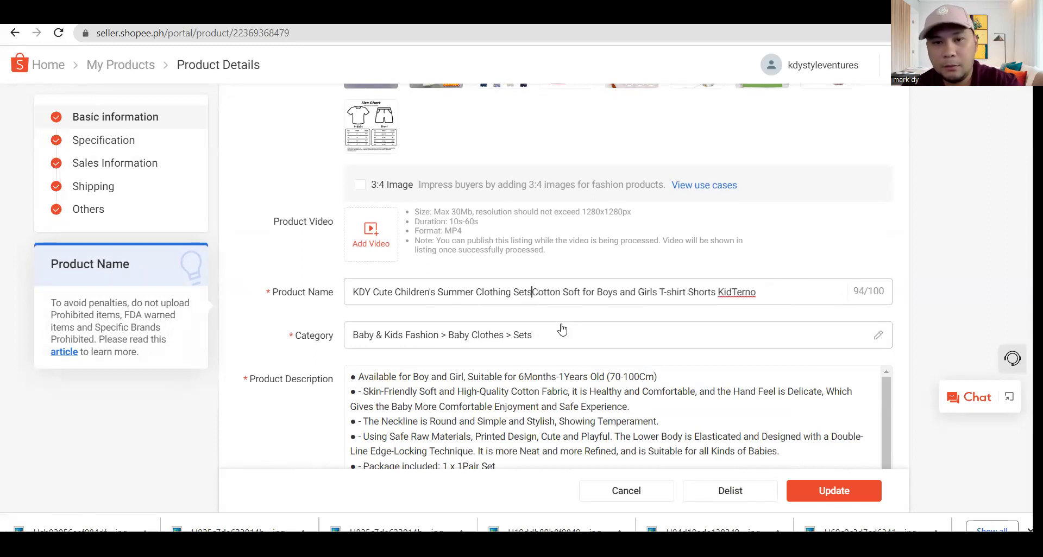
click(736, 292)
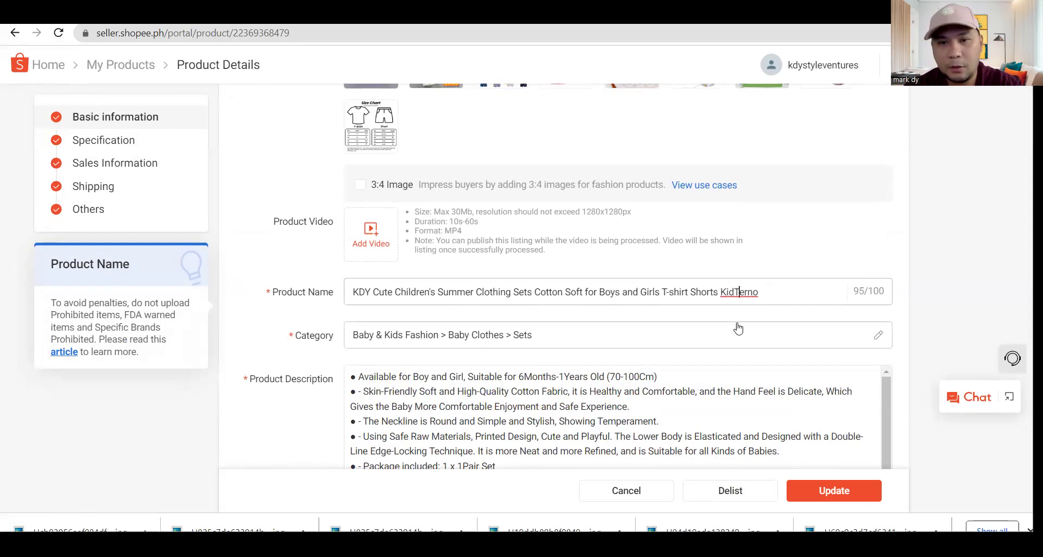
text(s)
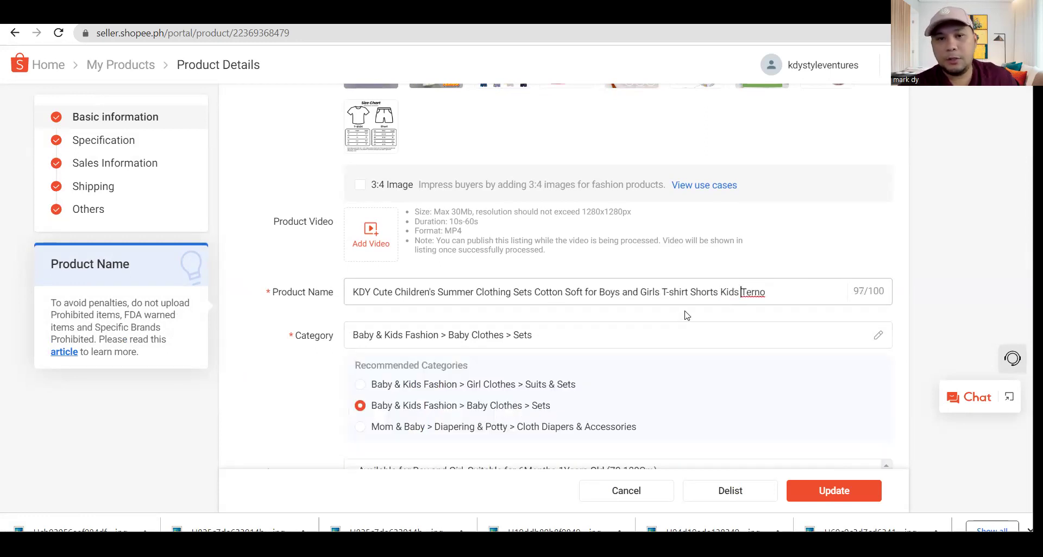
Review the clothing set's product description, highlighting the bulleted feature list and reading the paragraphs that follow it
scroll(685, 315, down, 6)
scroll(698, 323, up, 2)
drag(432, 373, 340, 271)
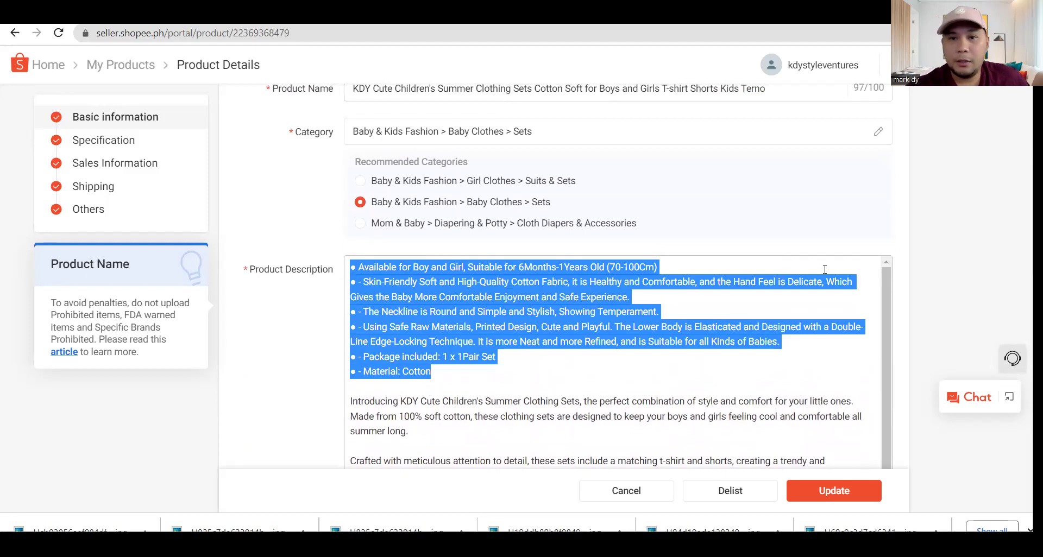
scroll(717, 235, down, 5)
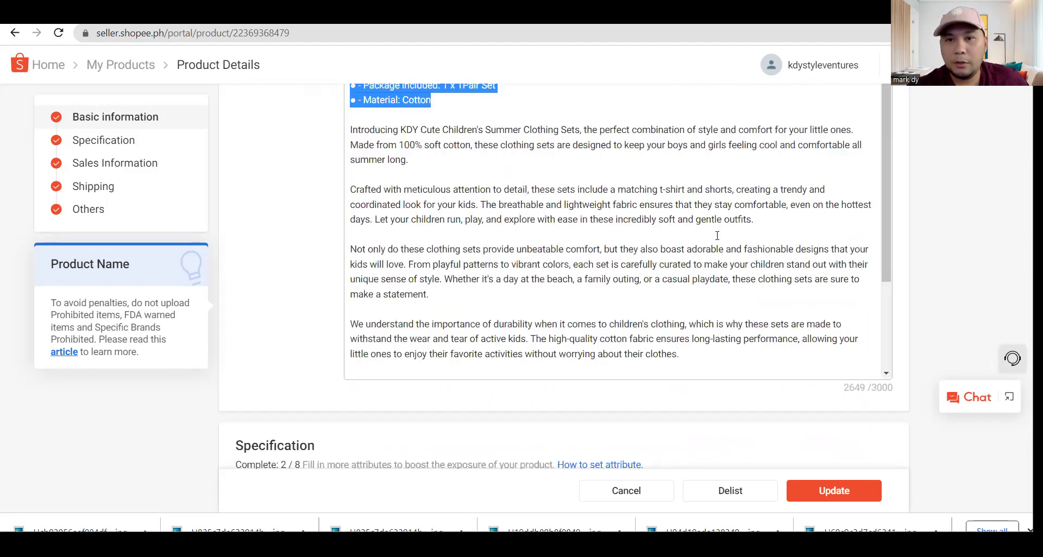
scroll(717, 236, down, 3)
scroll(409, 163, up, 3)
click(409, 162)
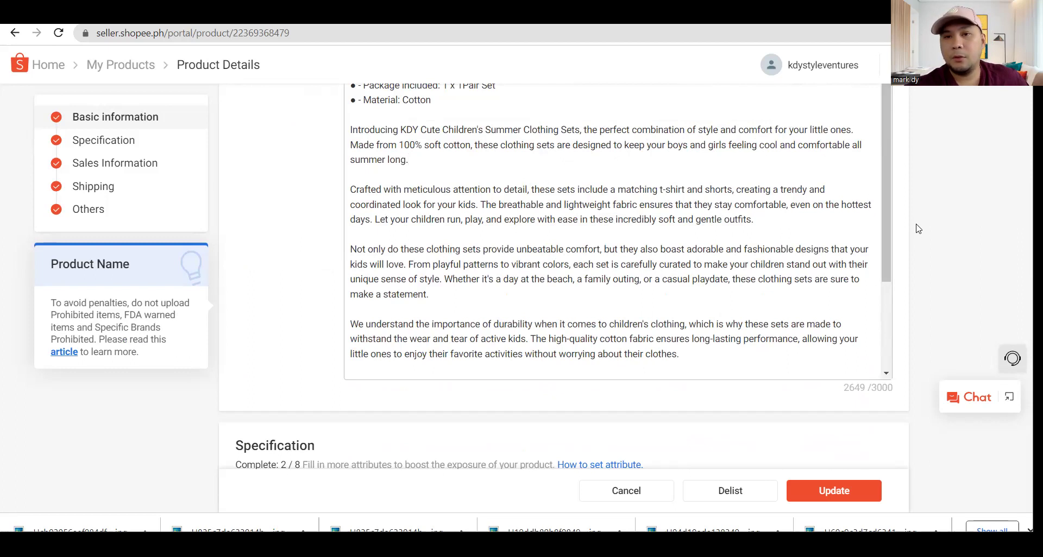
scroll(918, 229, up, 3)
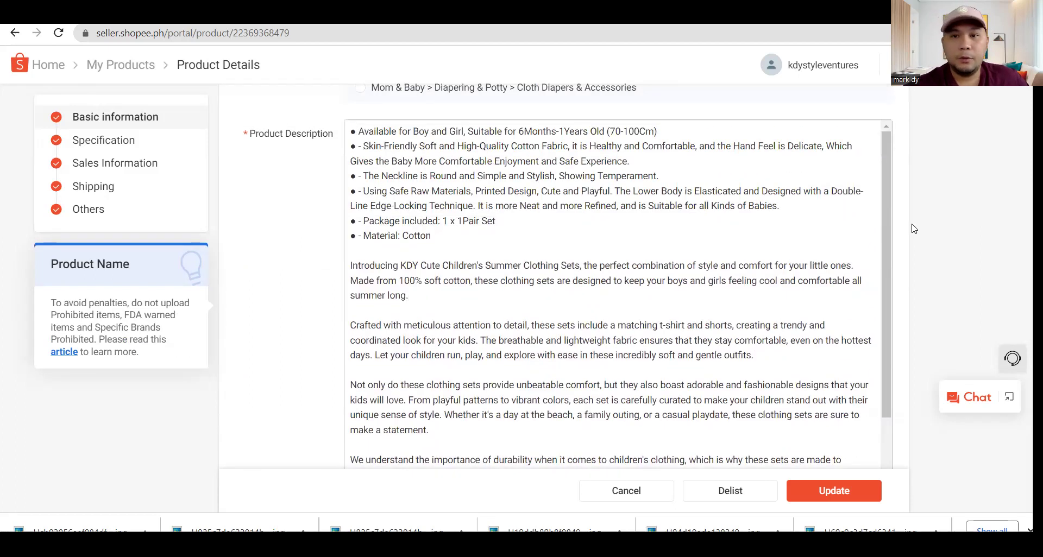
scroll(914, 229, down, 3)
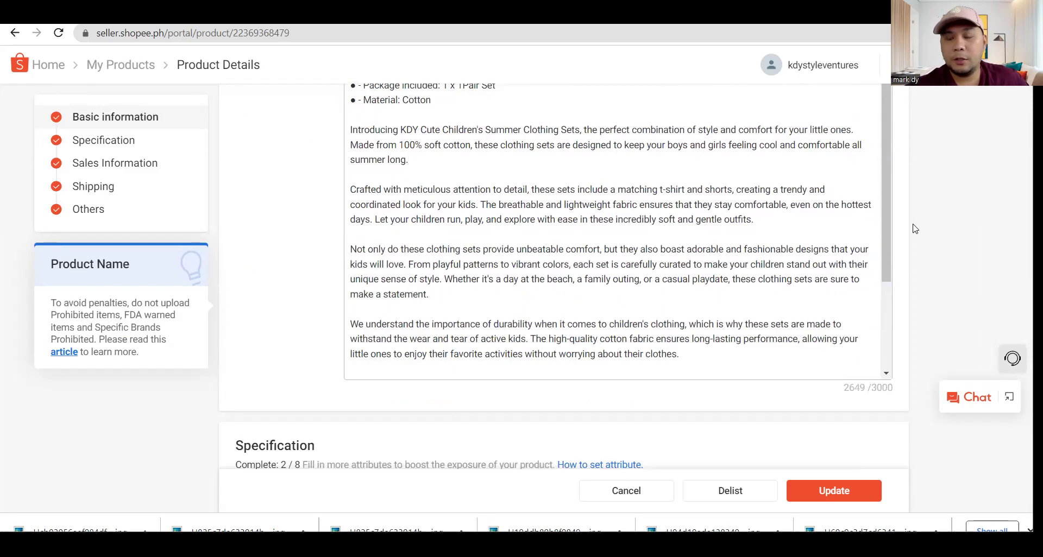
scroll(918, 227, up, 7)
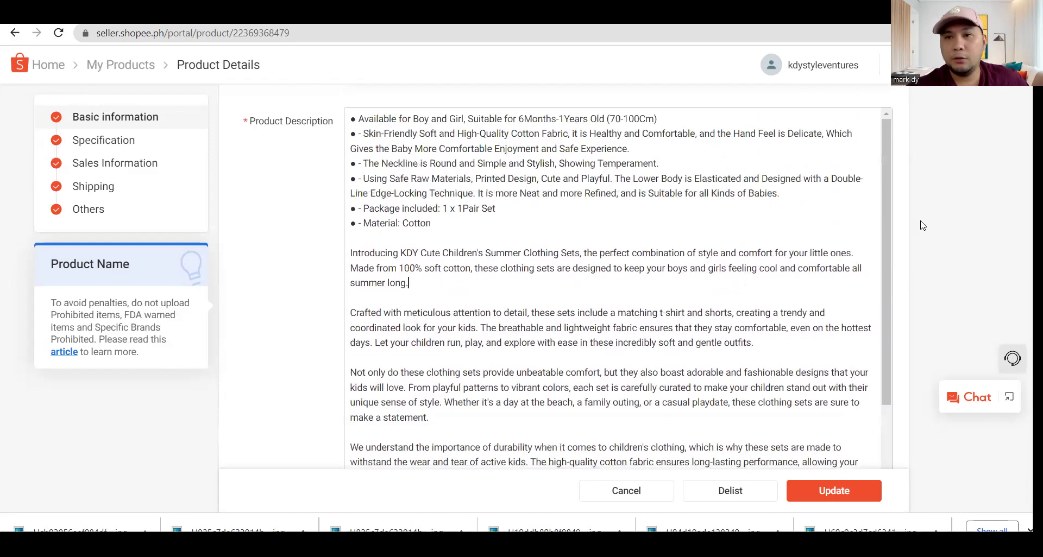
scroll(927, 246, down, 3)
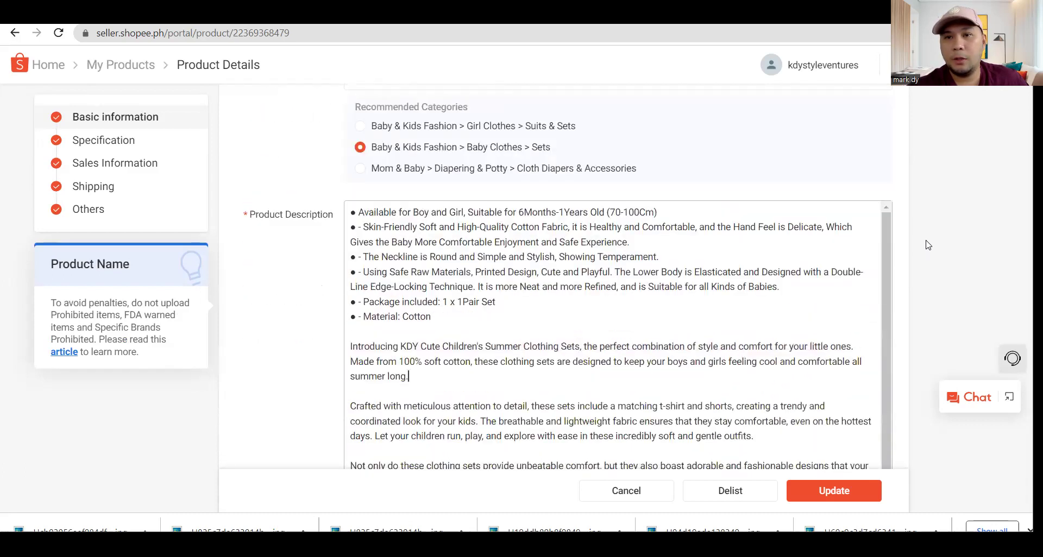
scroll(933, 235, up, 9)
scroll(937, 240, down, 1)
scroll(937, 240, down, 4)
Discard the clothing set's changes, and open the Portable Luxury Hand Soap Washing listing for editing at its product images
key(alt+Left)
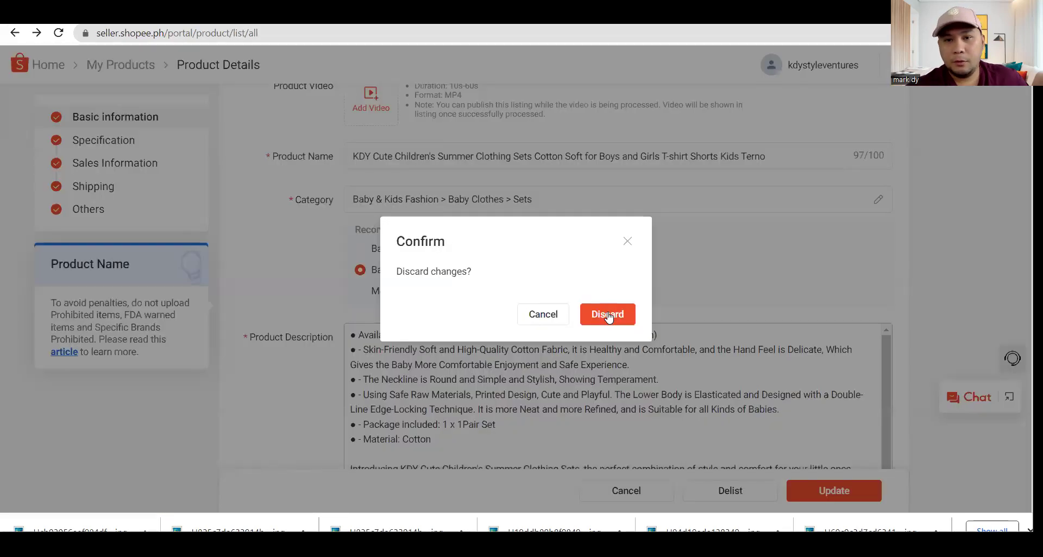
click(607, 312)
scroll(549, 329, down, 4)
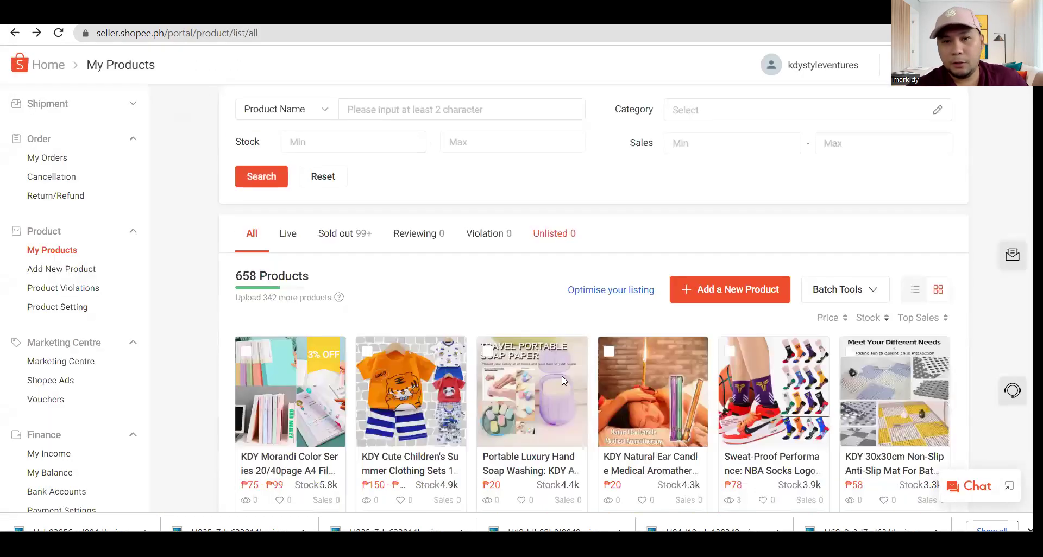
click(505, 404)
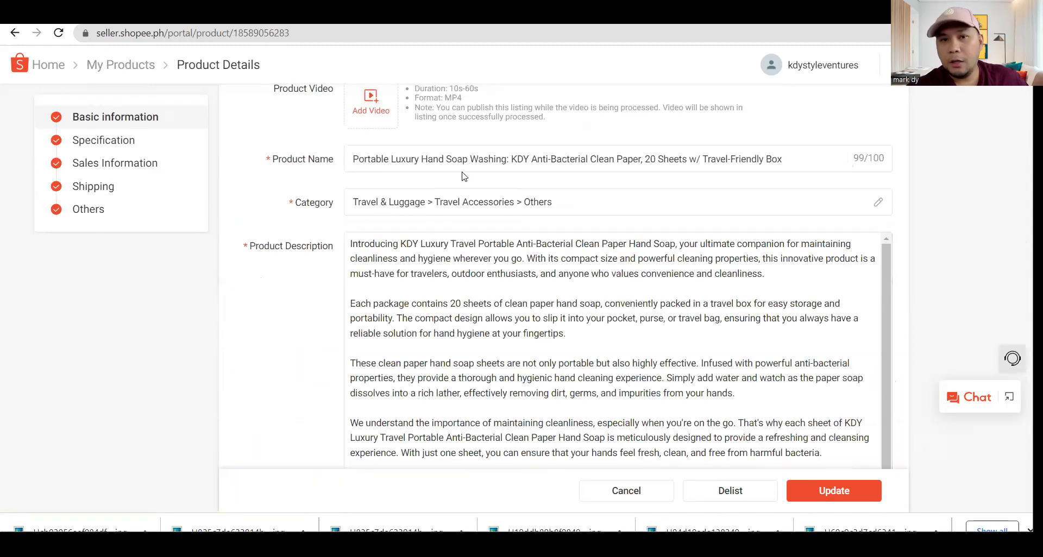
scroll(750, 221, up, 5)
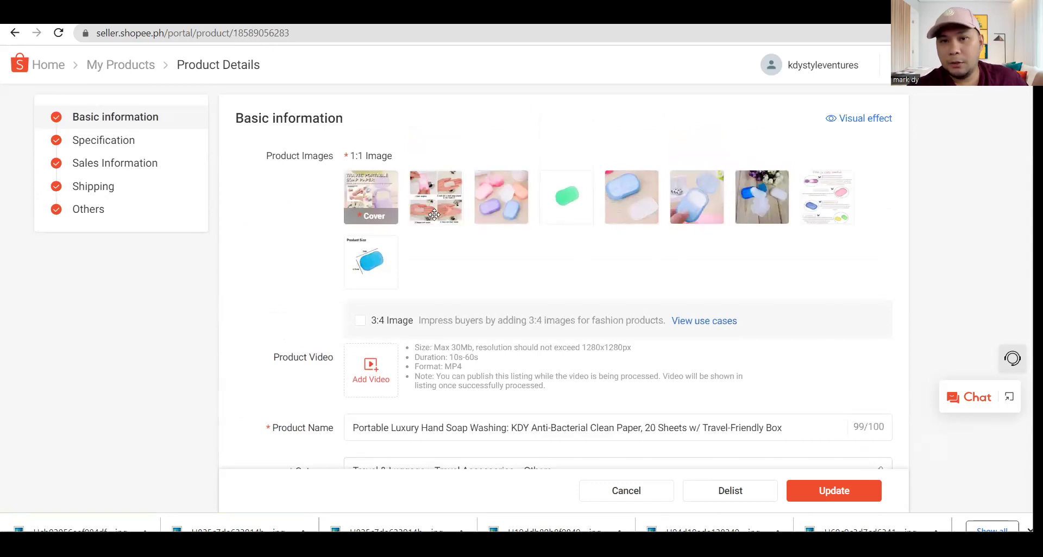
View the hand soap's third image and its Travel Portable Soap Paper cover image enlarged, closing each without saving
click(488, 217)
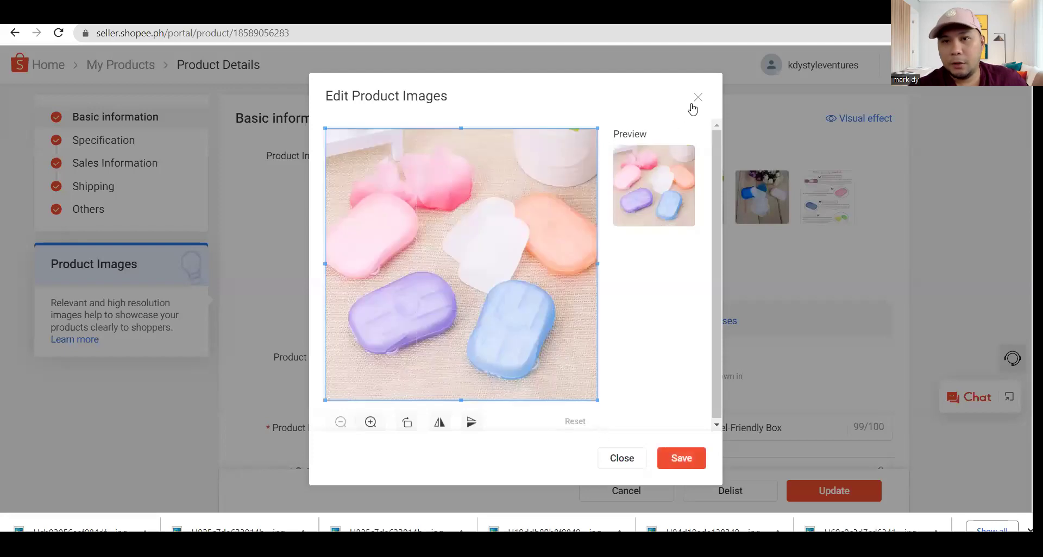
click(745, 249)
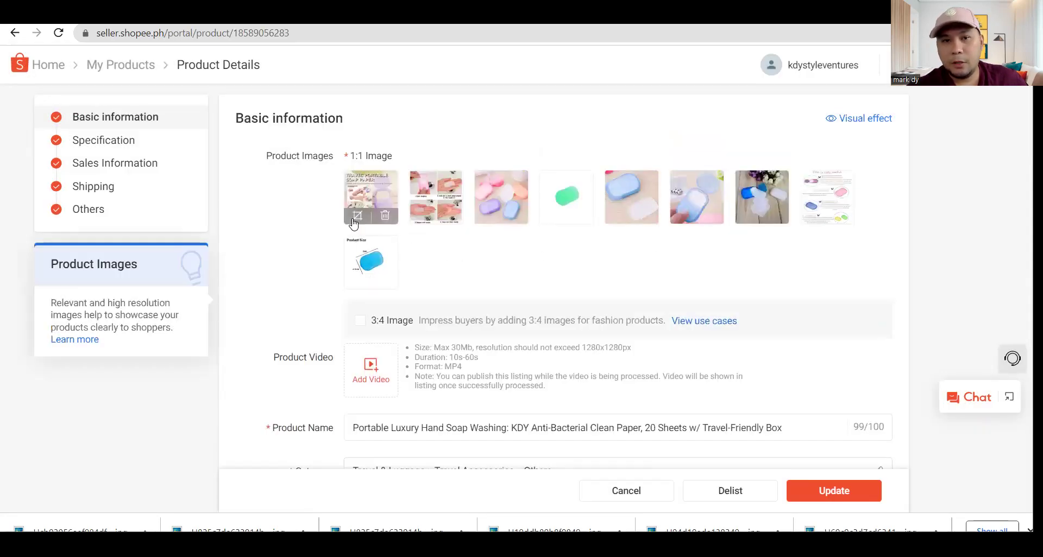
click(356, 217)
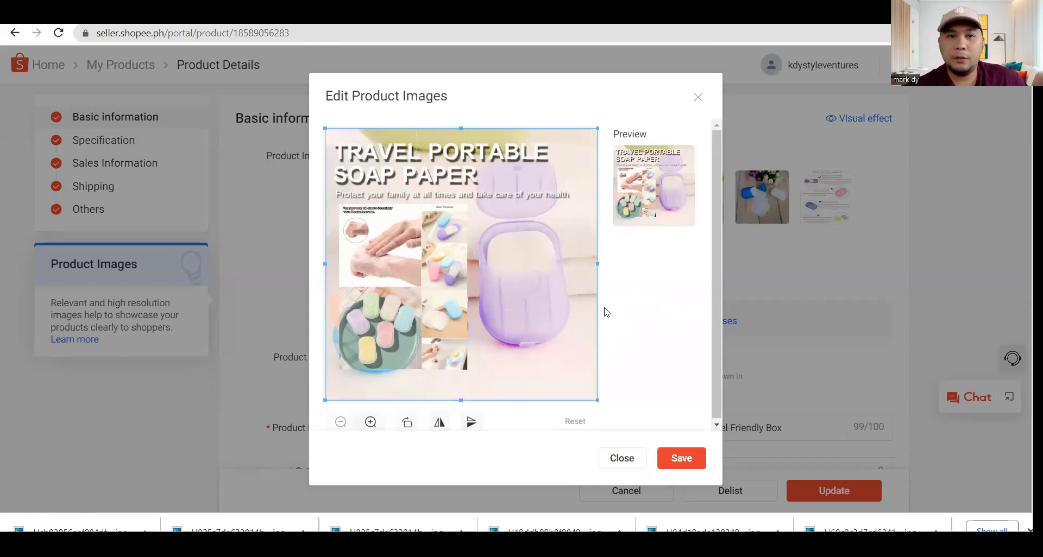
click(697, 98)
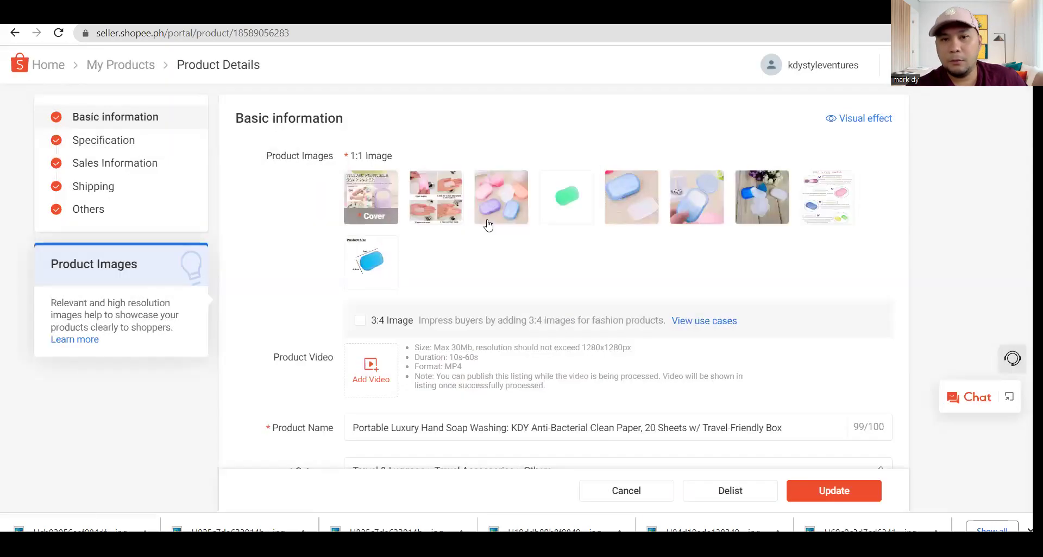
click(488, 224)
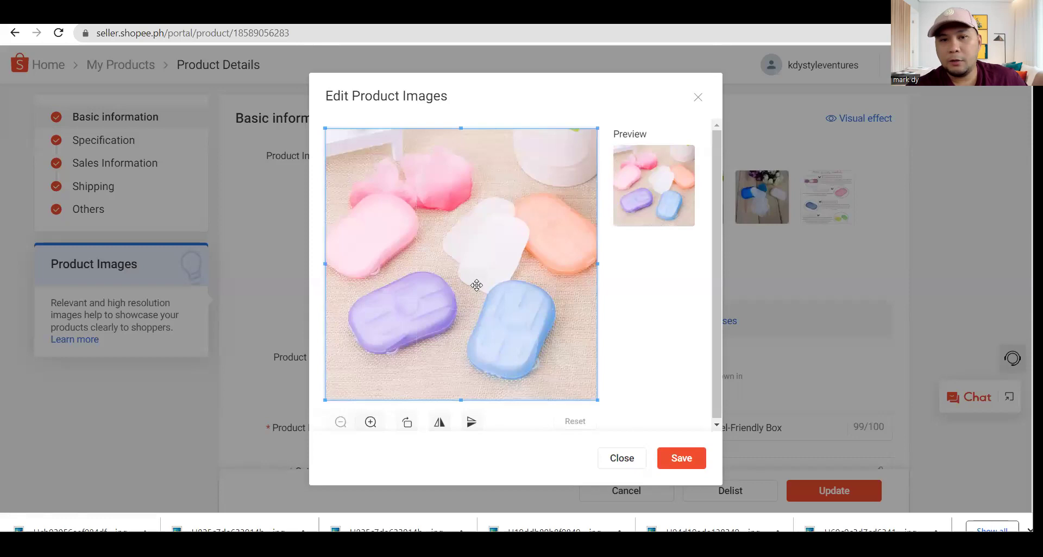
click(622, 459)
click(371, 206)
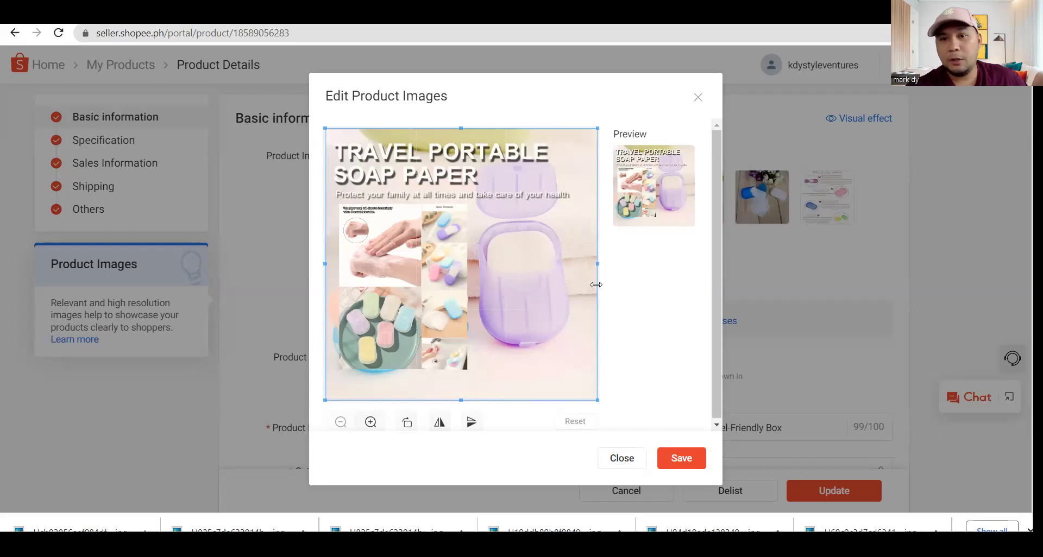
click(622, 457)
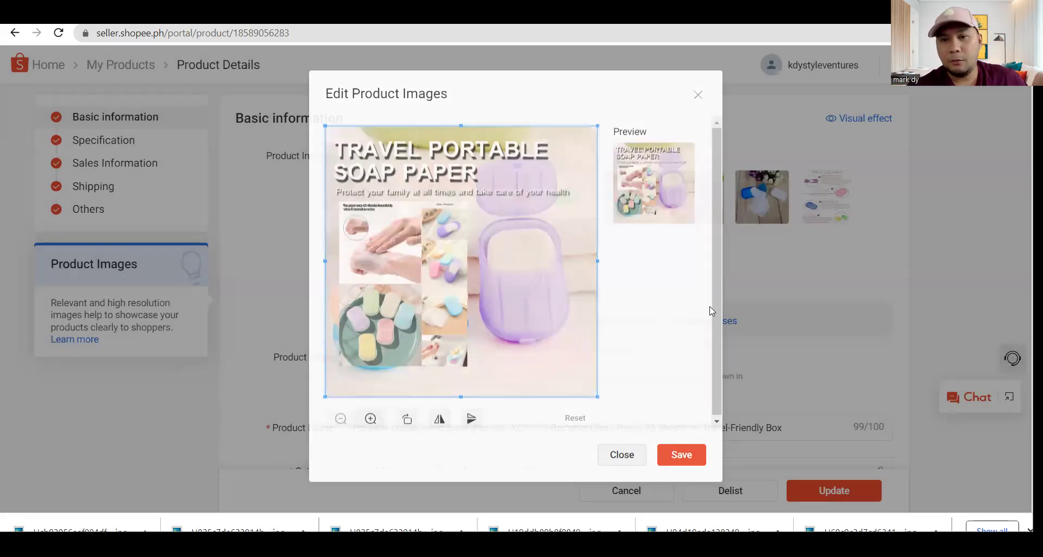
Highlight the hand soap listing's product name and read through its product description
scroll(778, 289, down, 4)
drag(782, 224, 323, 234)
click(411, 248)
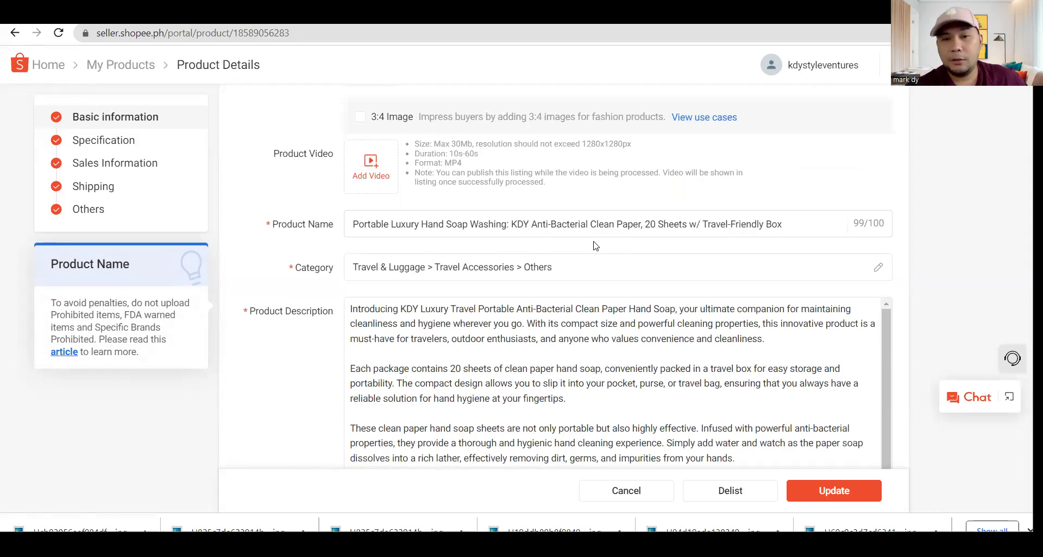
scroll(595, 245, down, 8)
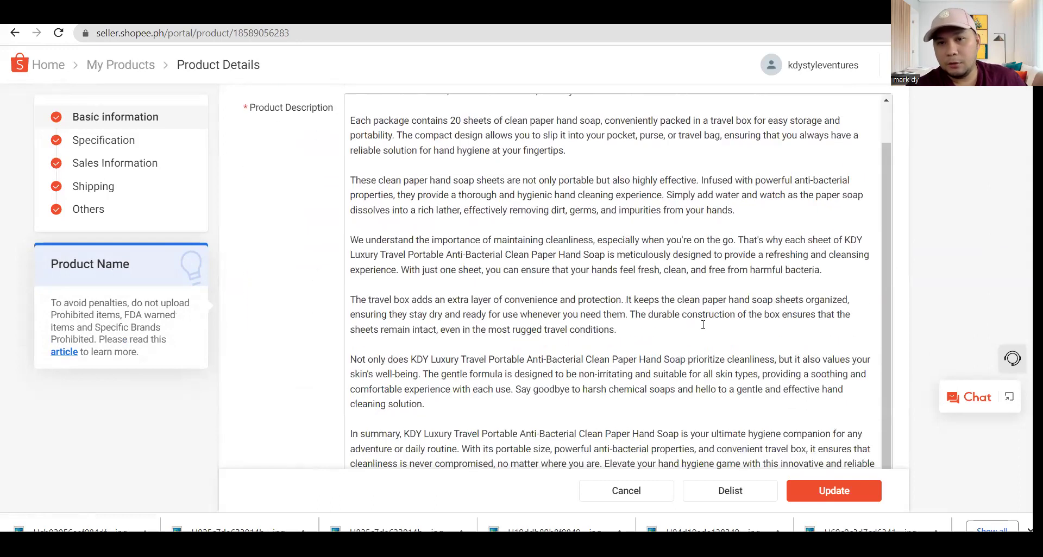
scroll(885, 331, down, 5)
scroll(886, 328, up, 10)
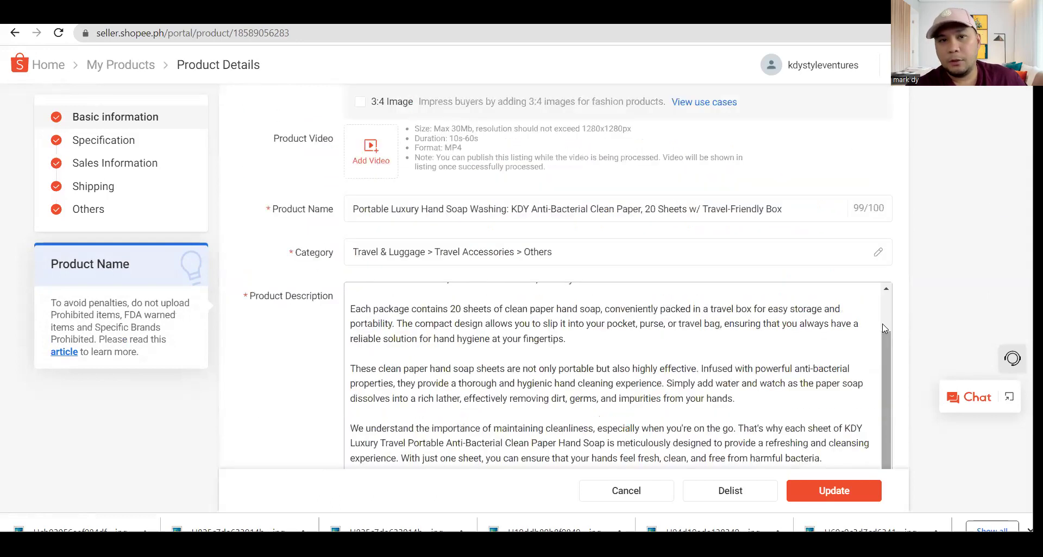
scroll(368, 166, up, 2)
Leave the hand soap listing without saving, and open the KDY Natural Ear Candle listing for editing at its product images
click(14, 33)
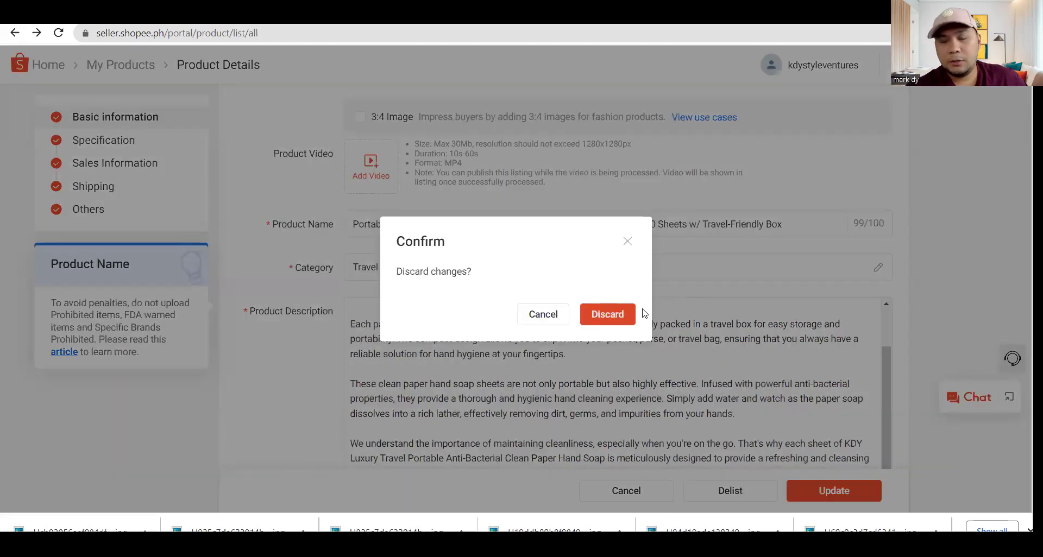
click(628, 314)
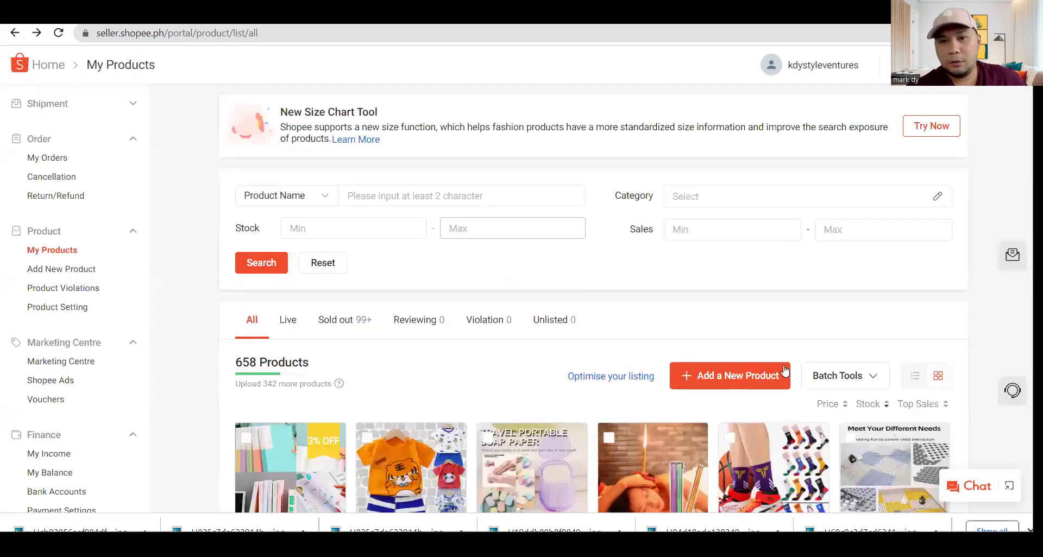
scroll(786, 369, down, 5)
click(626, 336)
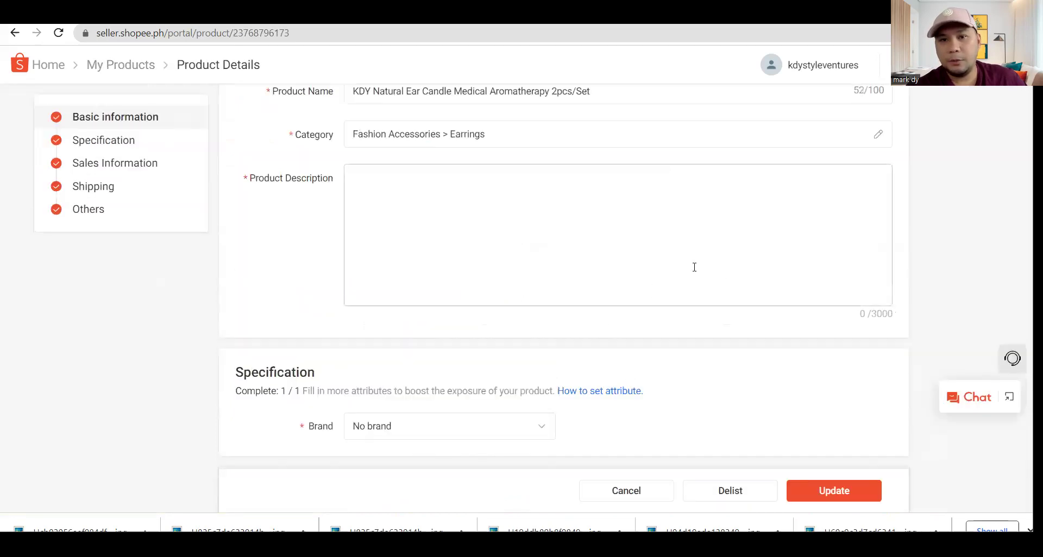
scroll(252, 272, up, 5)
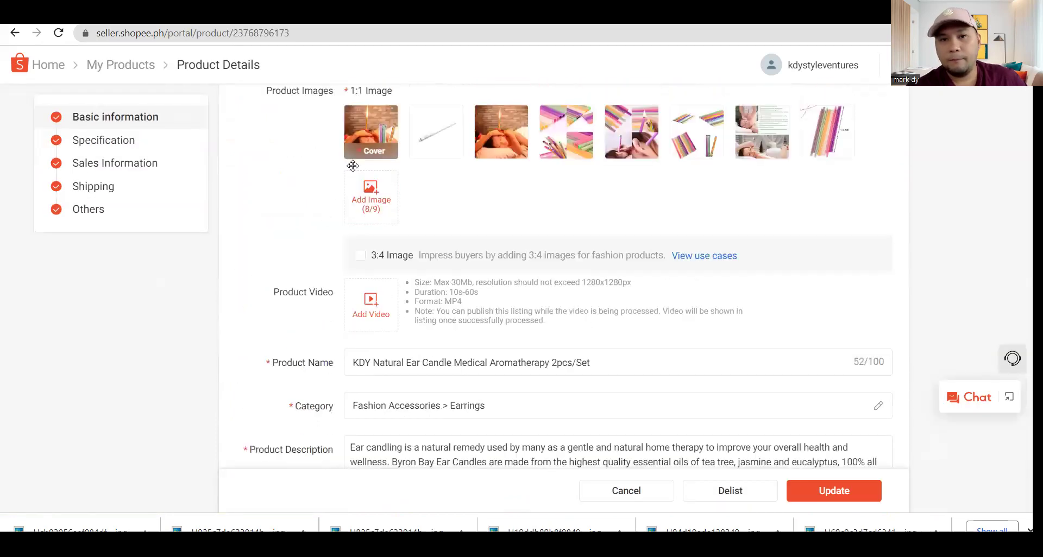
Review the ear candle listing's product name and product description, and leave the listing without saving
click(590, 363)
scroll(695, 346, down, 3)
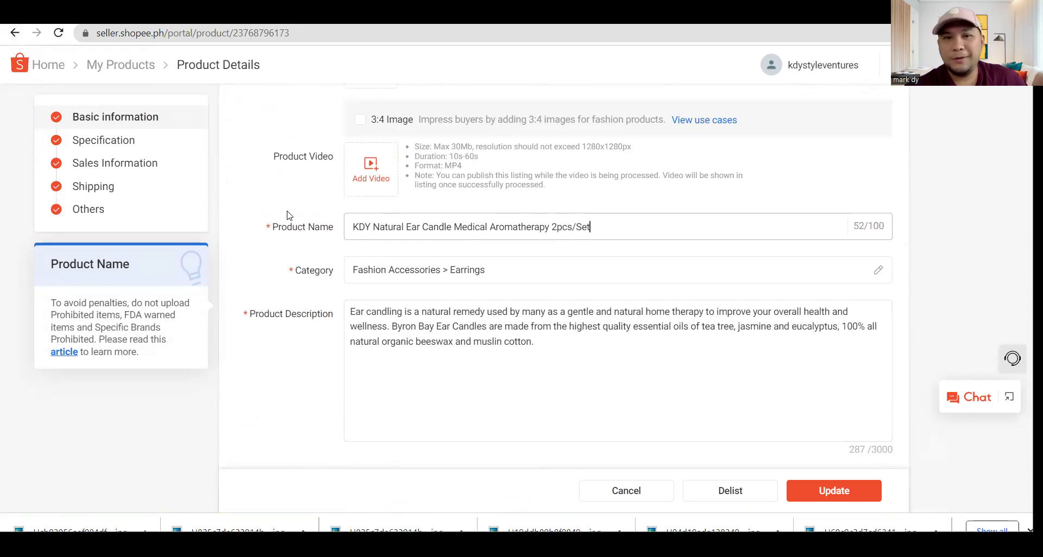
click(14, 33)
click(611, 322)
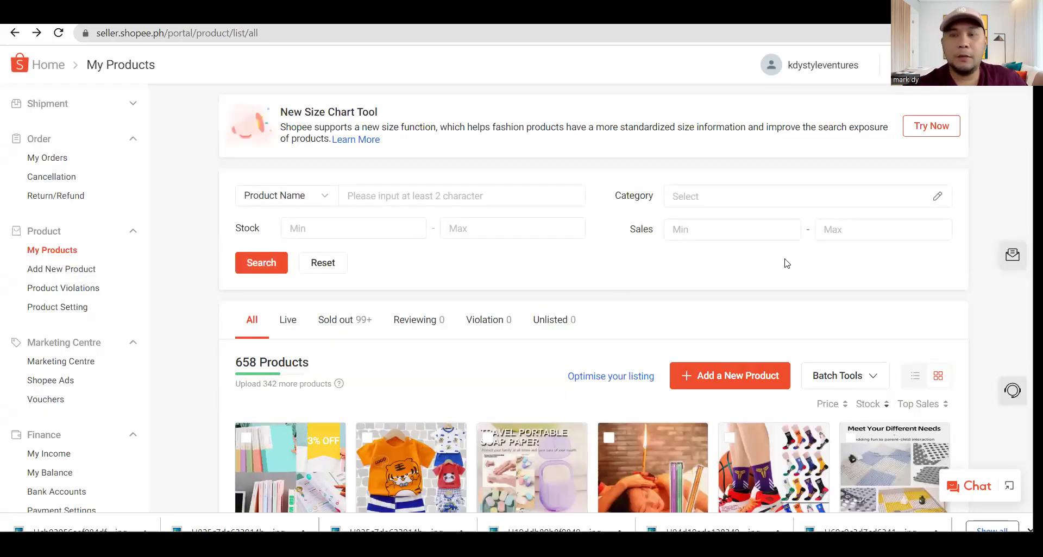
Open the Sweat-Proof Performance NBA Socks listing from the product list for editing, at its product images
scroll(785, 262, down, 3)
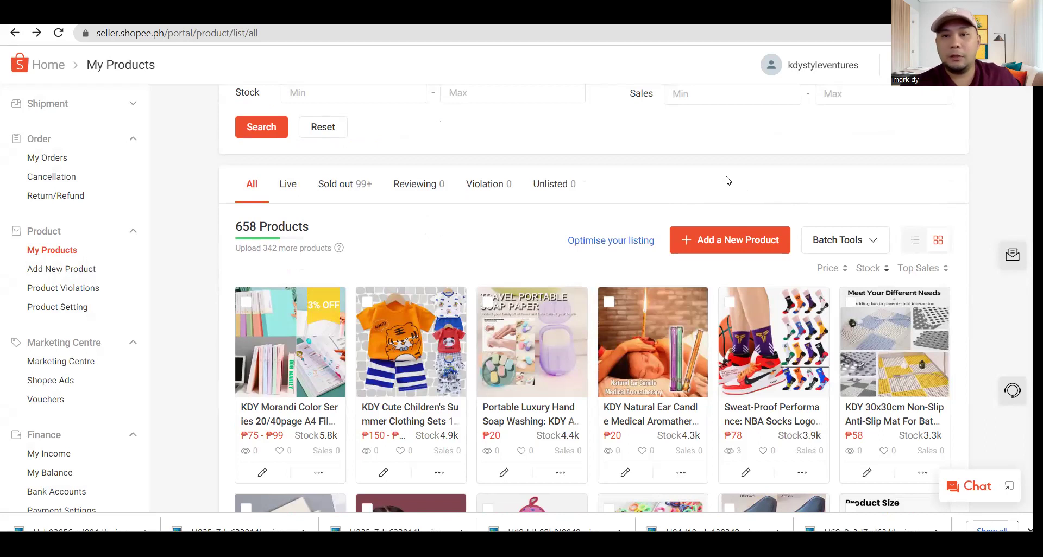
scroll(731, 183, down, 1)
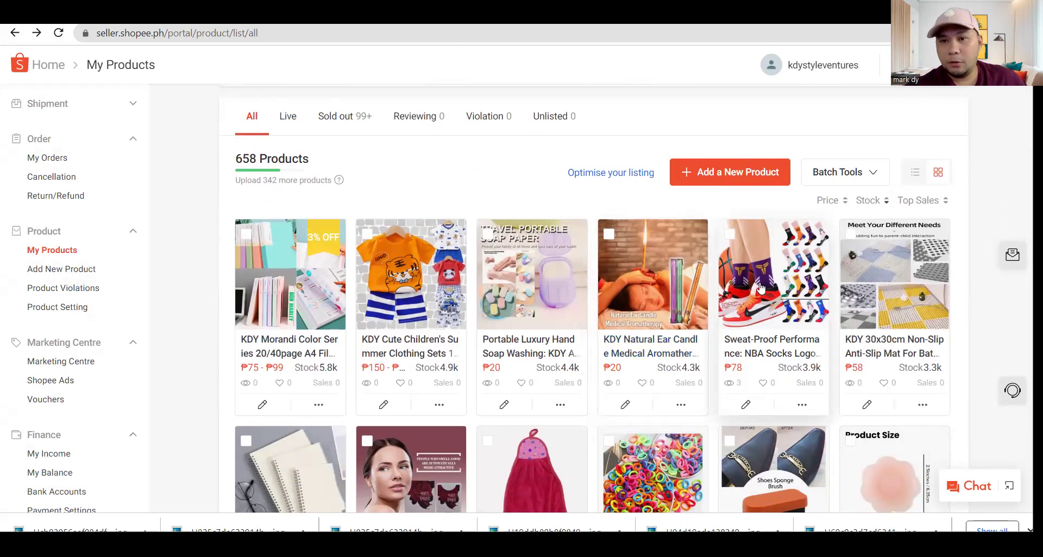
click(746, 405)
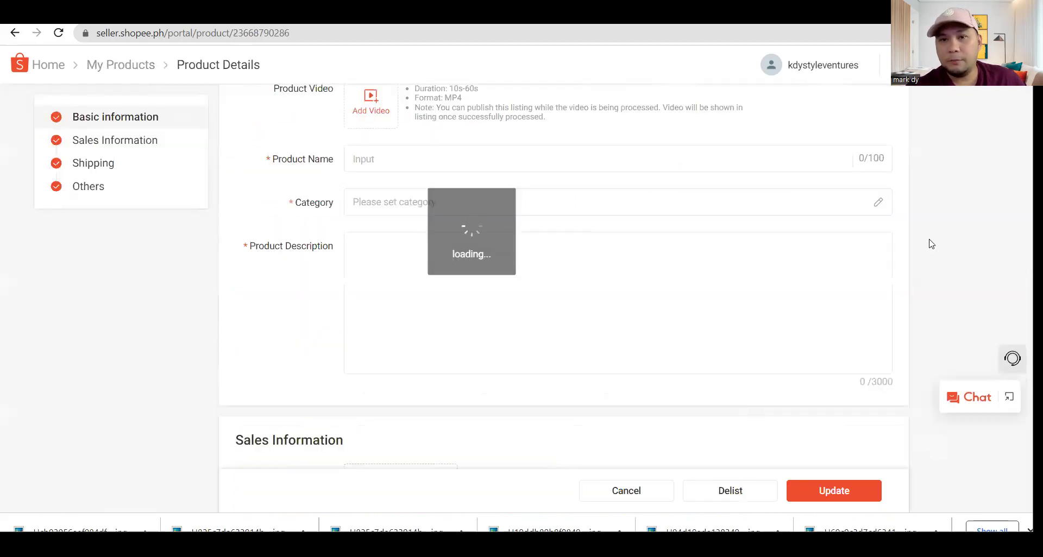
scroll(950, 235, up, 2)
scroll(949, 234, up, 2)
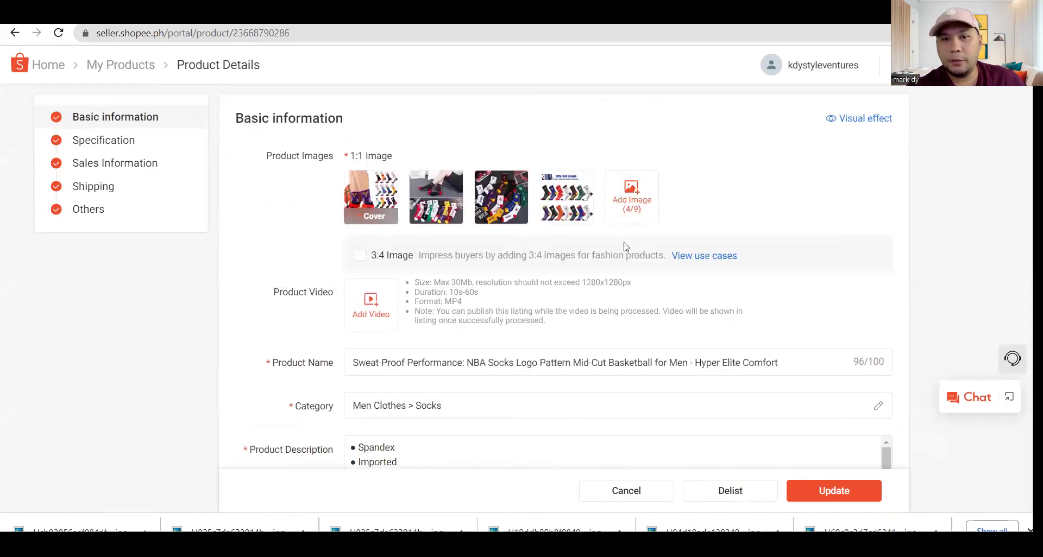
View the NBA socks listing's third, cover and second product images enlarged, closing each without saving
click(501, 196)
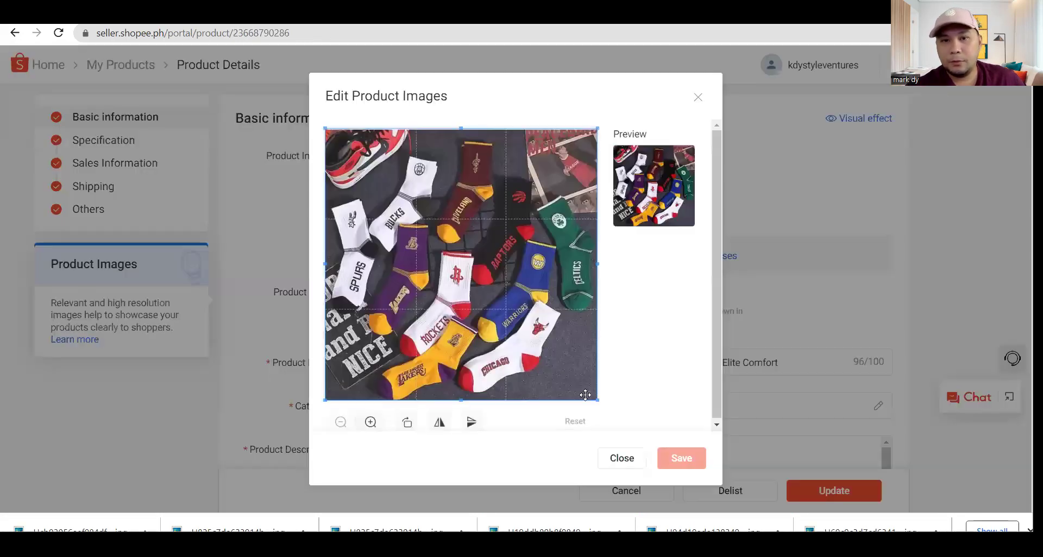
click(622, 450)
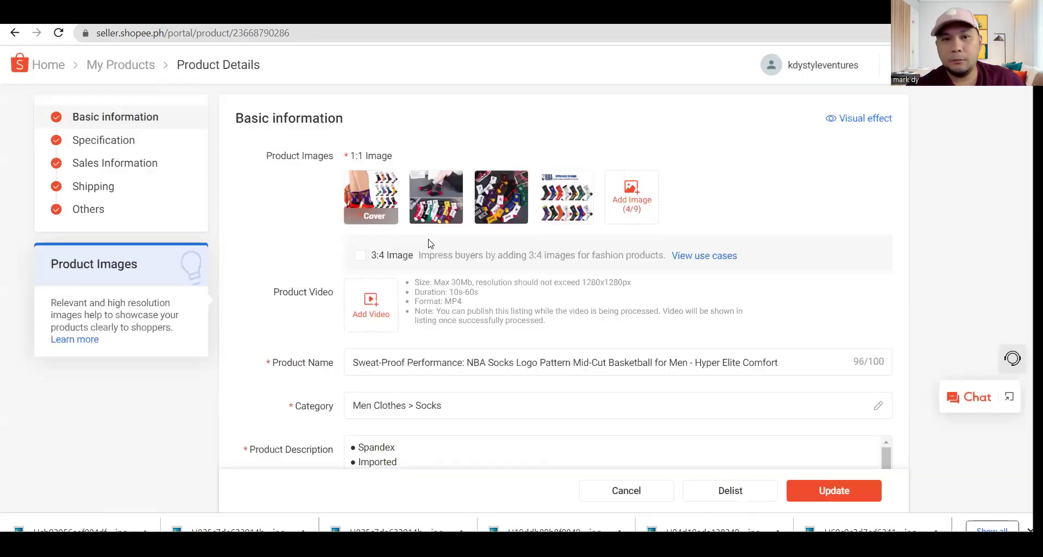
click(357, 216)
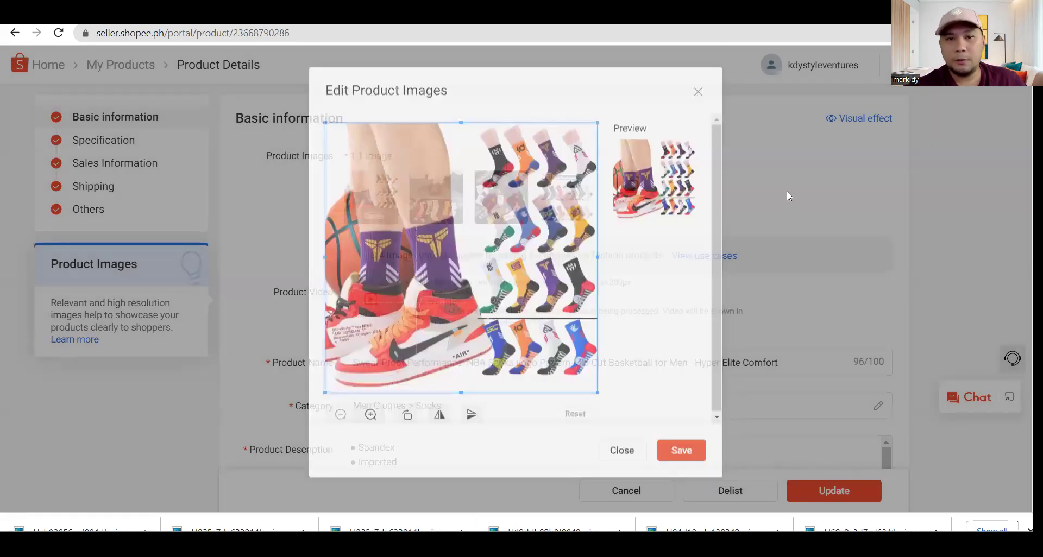
click(787, 191)
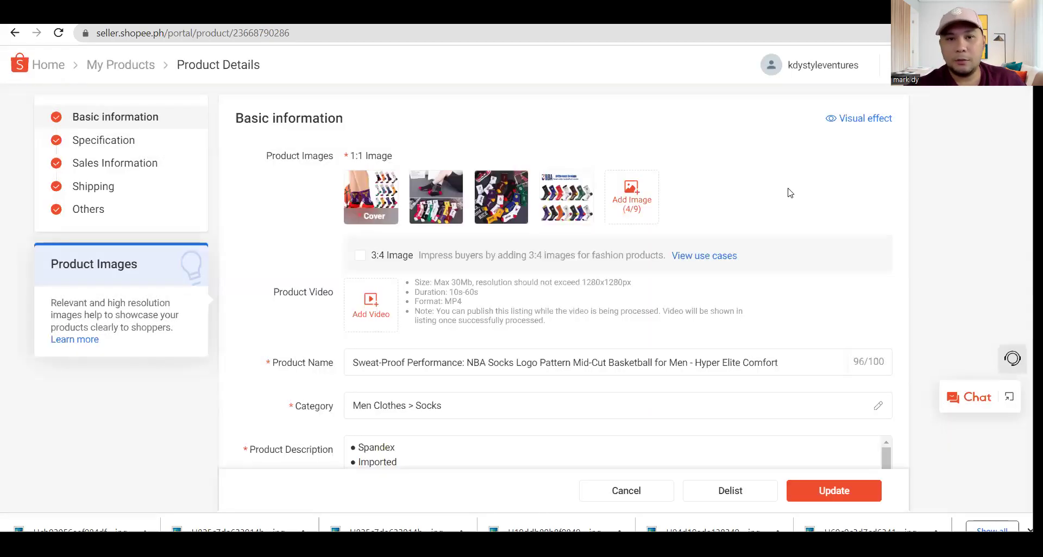
mouse_move(421, 220)
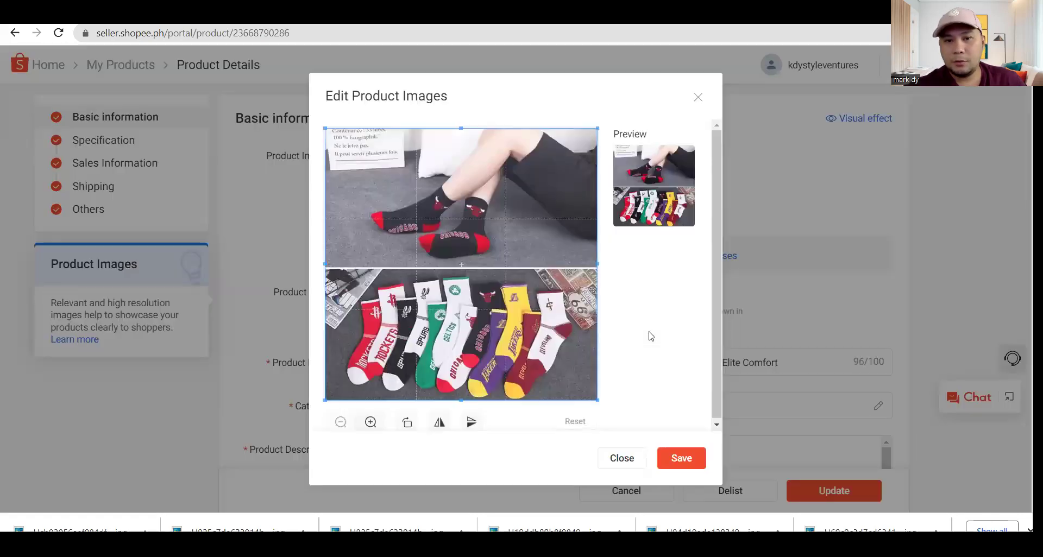
click(633, 457)
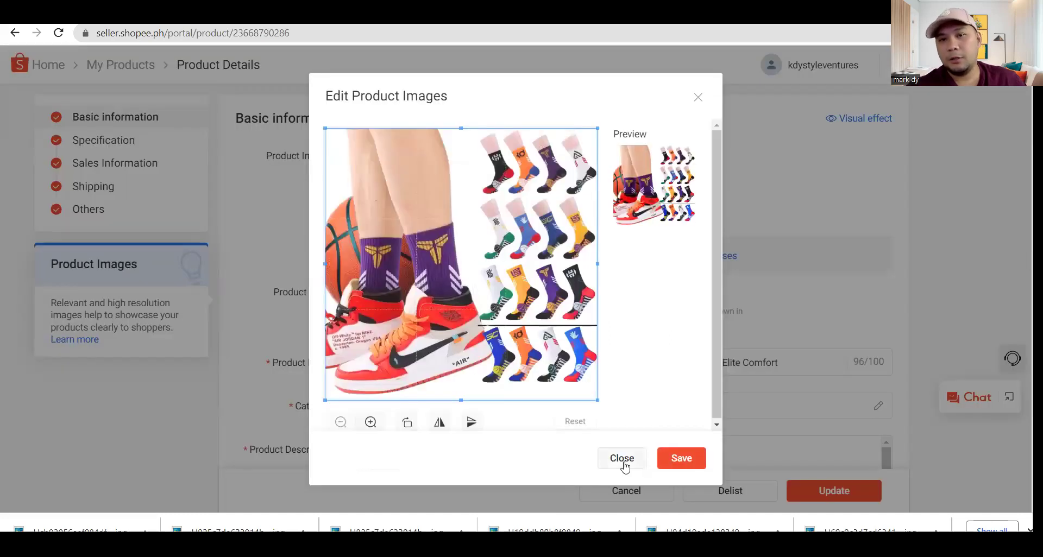
click(624, 465)
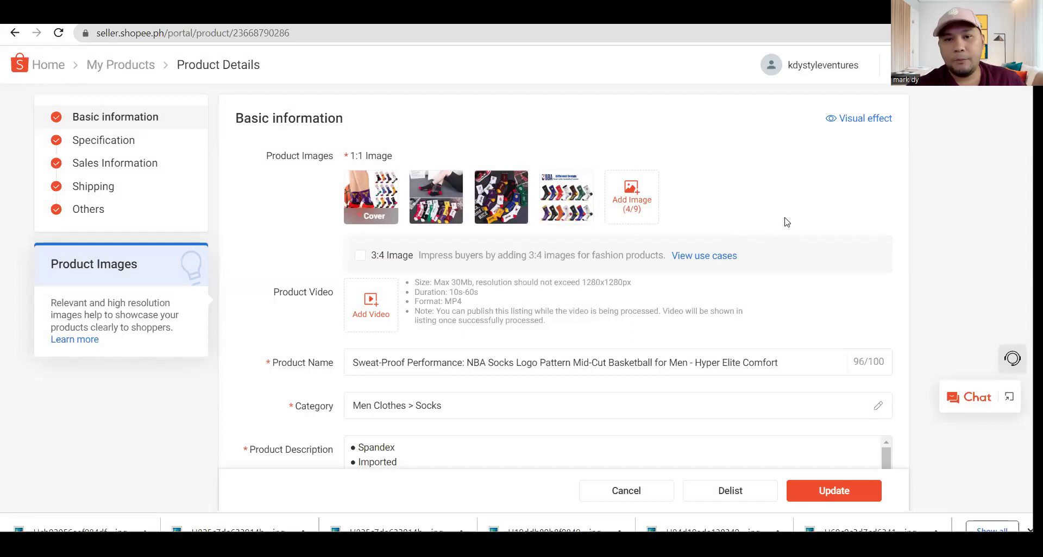
Highlight the NBA socks listing's full product name to examine its wording, and return to the product images
scroll(772, 250, down, 3)
drag(782, 227, 353, 228)
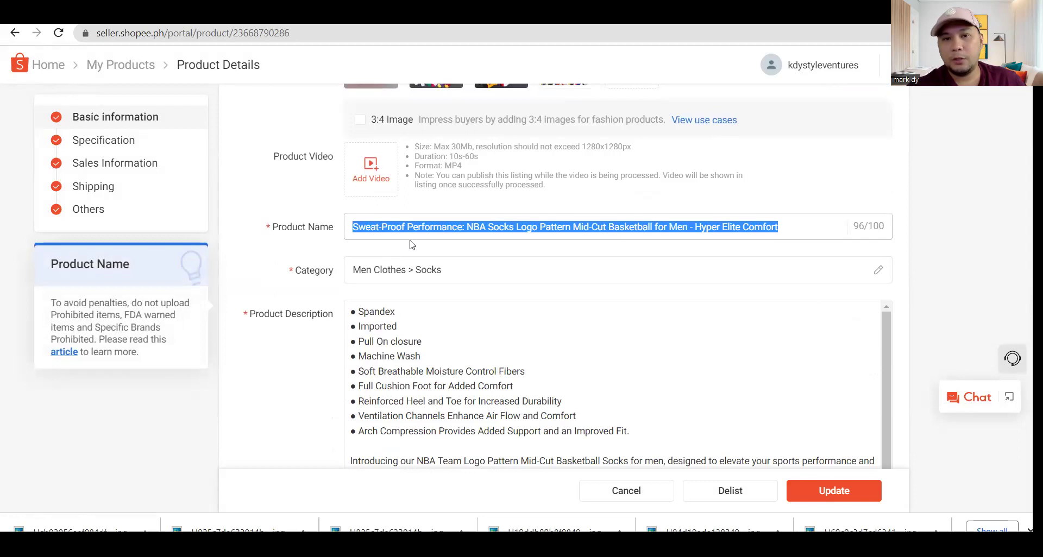
click(443, 248)
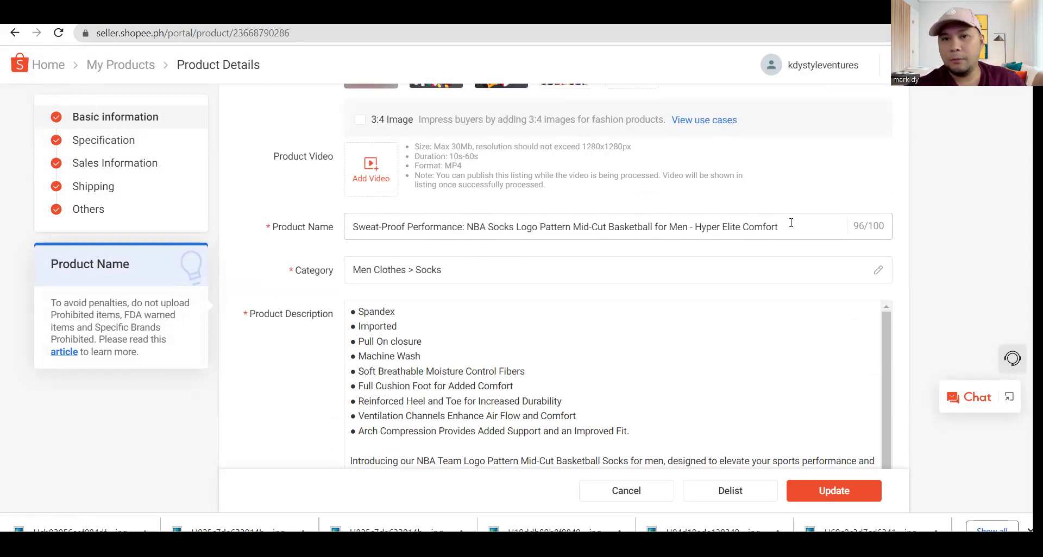
scroll(791, 222, up, 3)
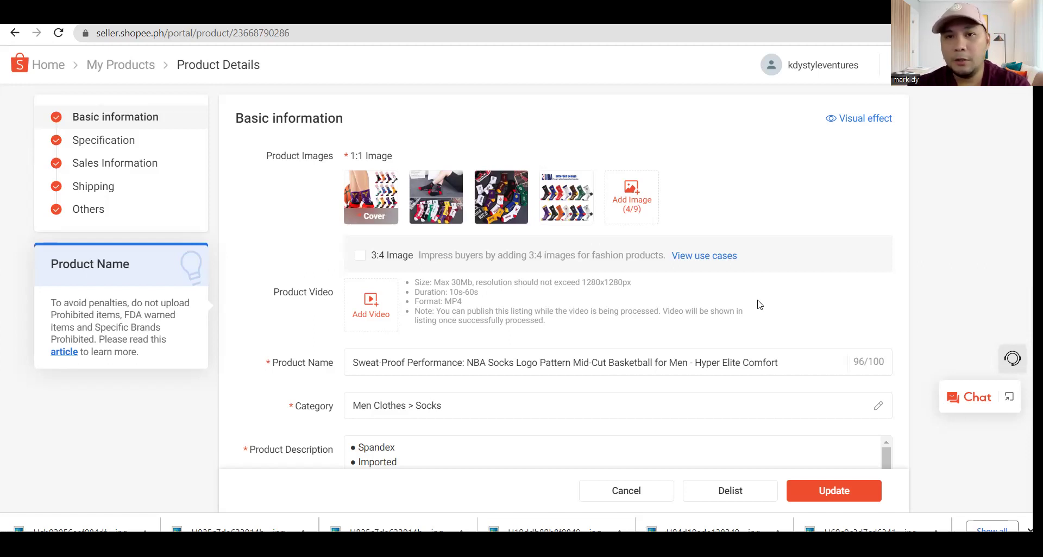
Switch to the kdystyleventures storefront and look through its product listings, top products and categories
key(ctrl+Tab)
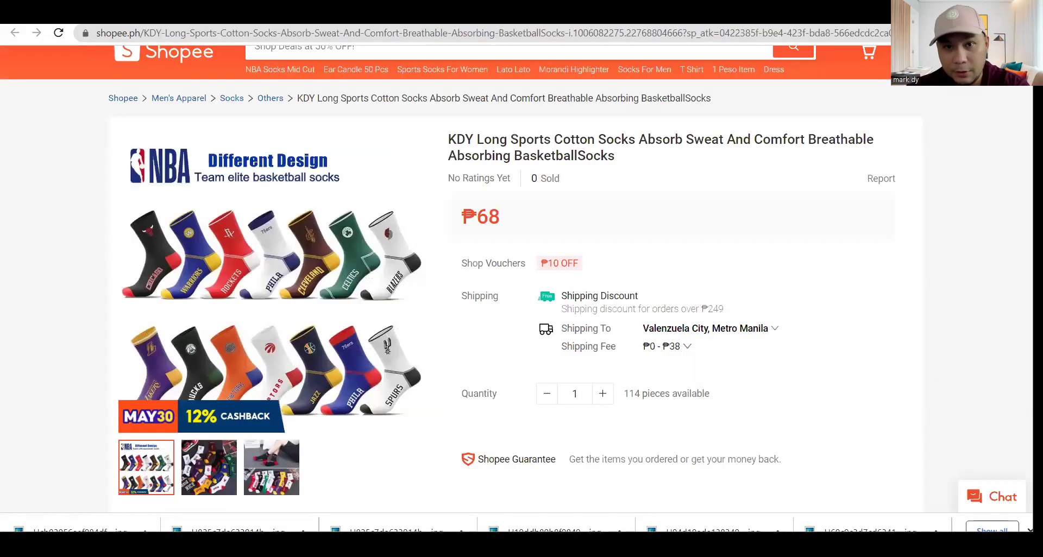
key(ctrl+Tab)
scroll(671, 268, down, 7)
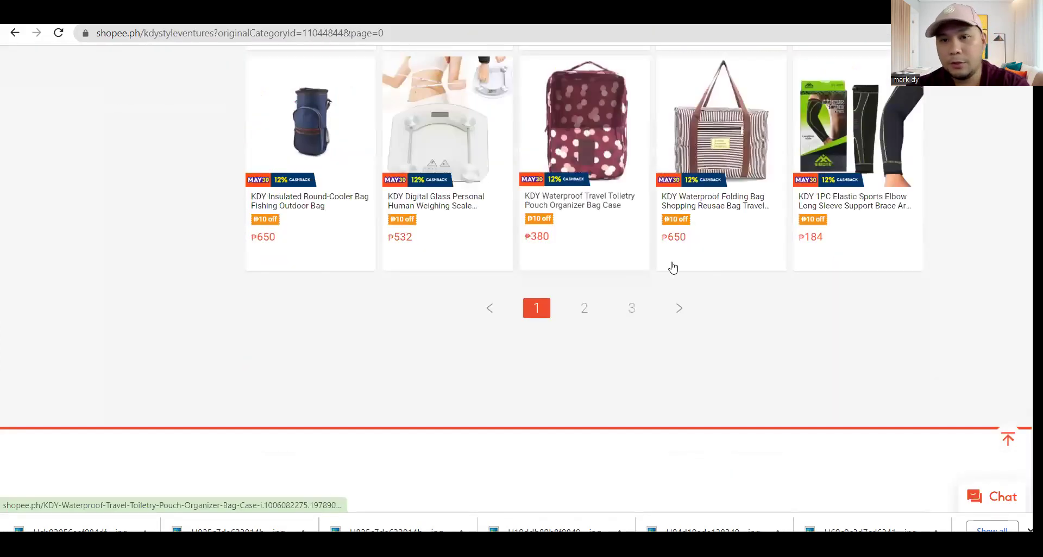
scroll(571, 278, up, 2)
scroll(572, 277, up, 3)
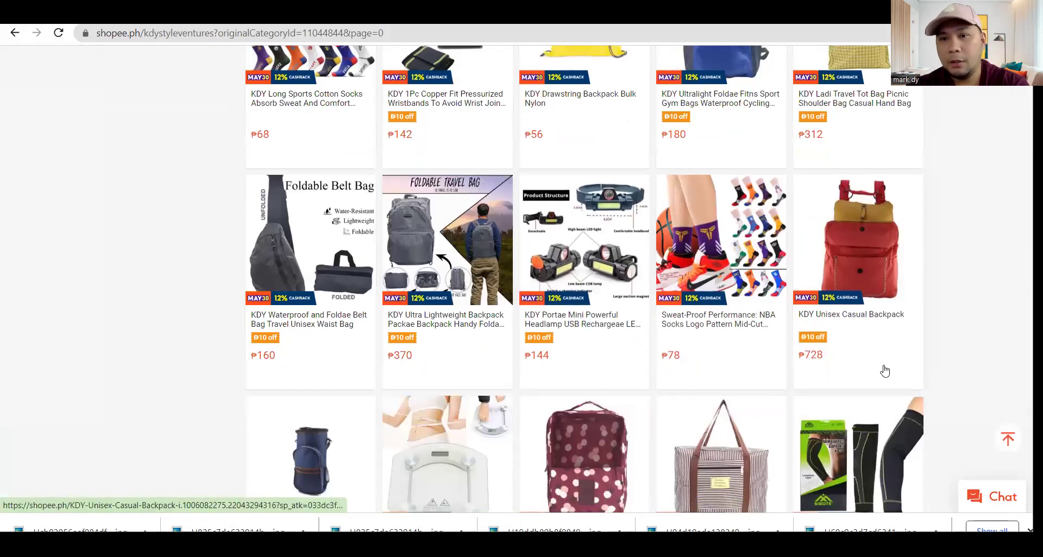
scroll(883, 369, up, 8)
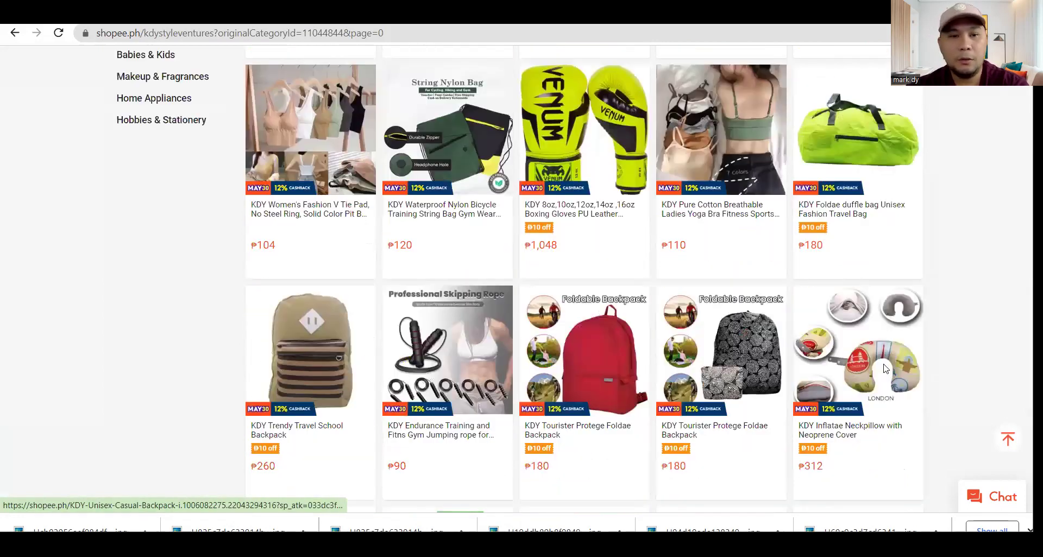
scroll(882, 368, up, 15)
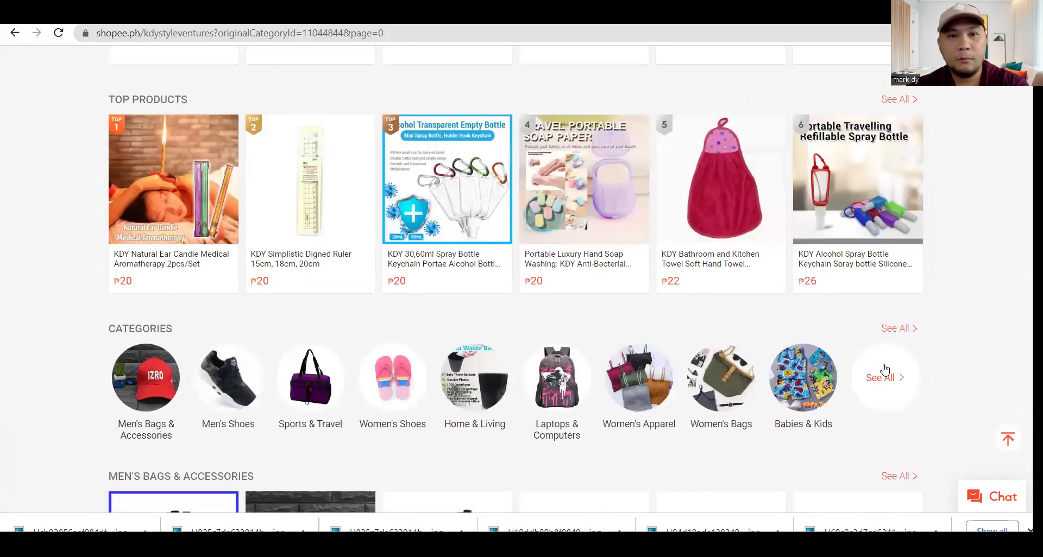
scroll(884, 369, up, 15)
scroll(884, 367, down, 18)
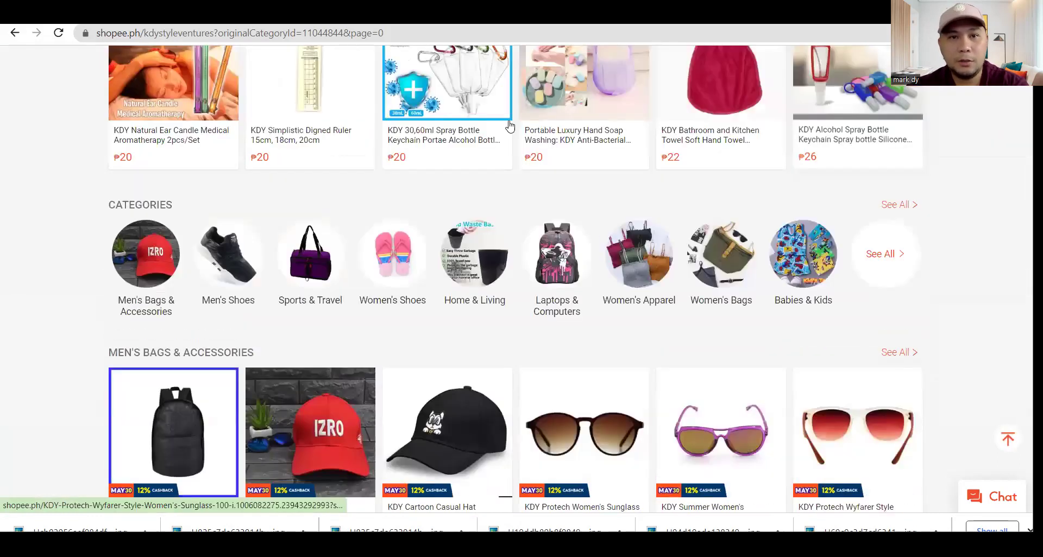
scroll(510, 126, down, 2)
Go to the fourth page of the "nba socks" search results and examine competitors' images, names and prices
key(alt+Left)
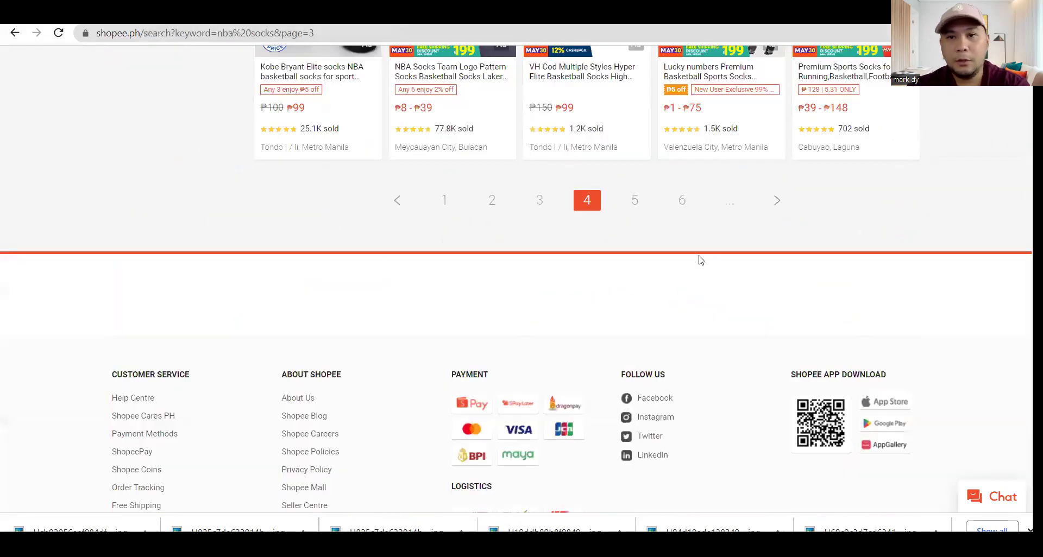
scroll(701, 260, up, 5)
scroll(701, 260, up, 8)
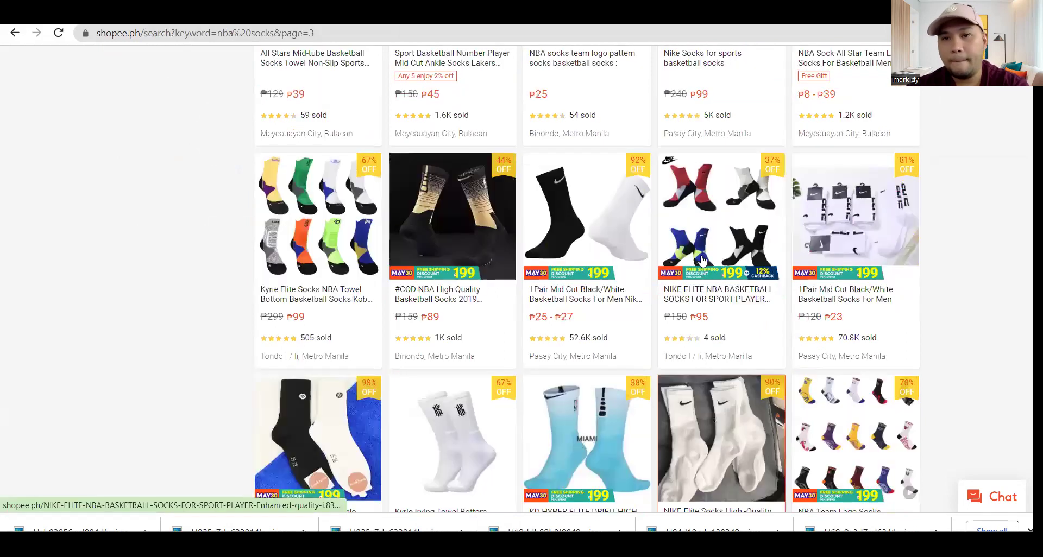
scroll(701, 259, up, 5)
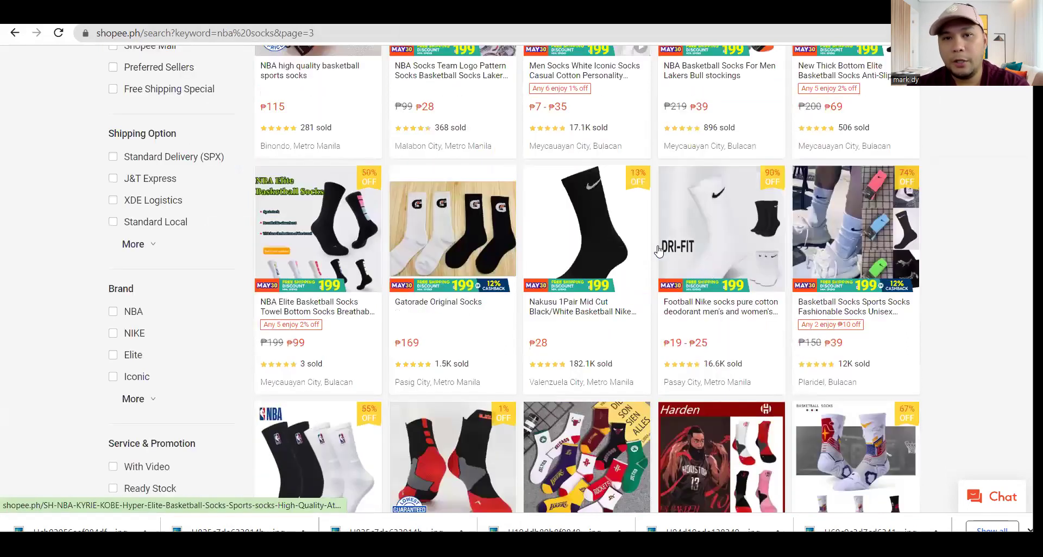
scroll(701, 259, up, 8)
scroll(730, 369, down, 7)
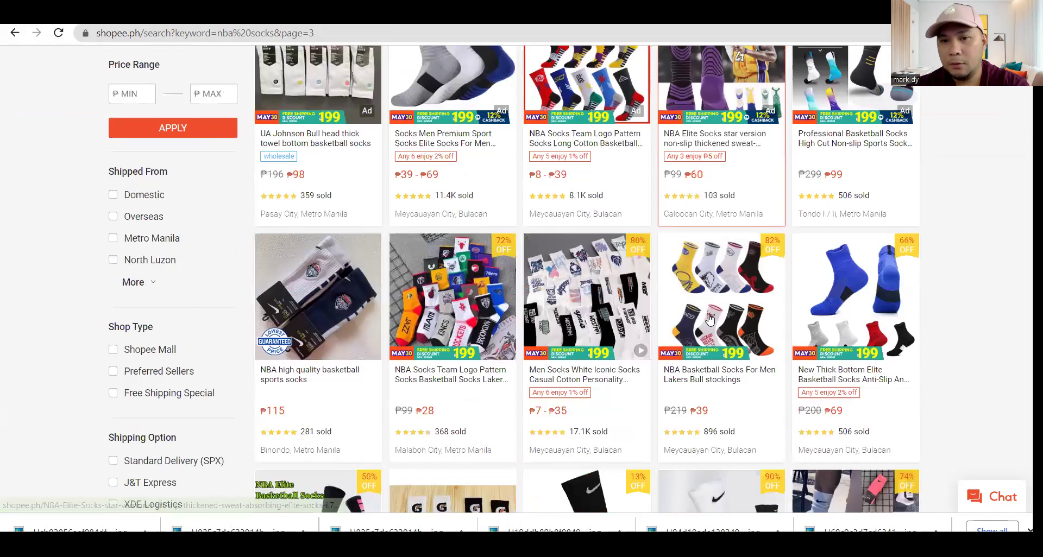
scroll(729, 369, down, 10)
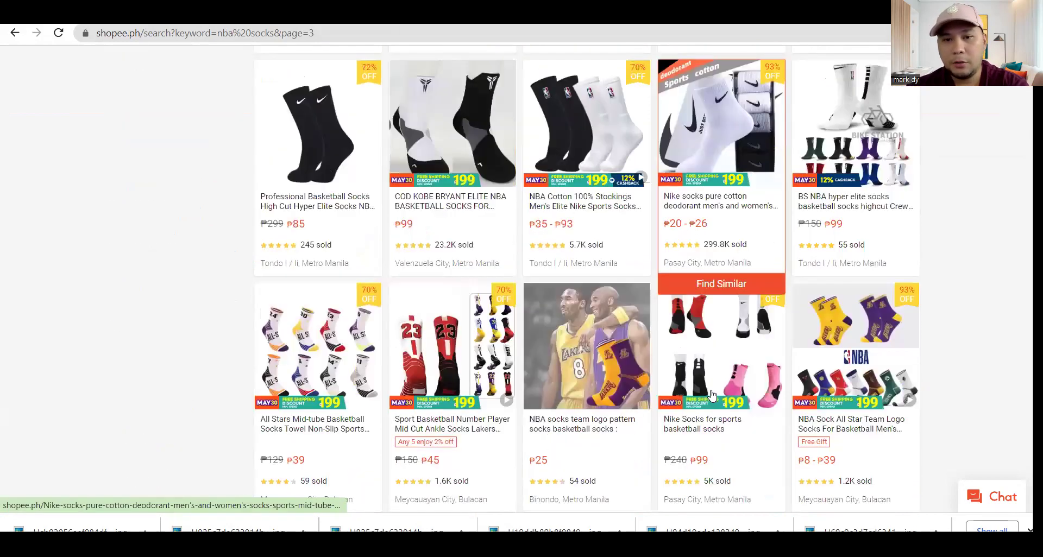
scroll(711, 395, down, 6)
scroll(711, 395, down, 5)
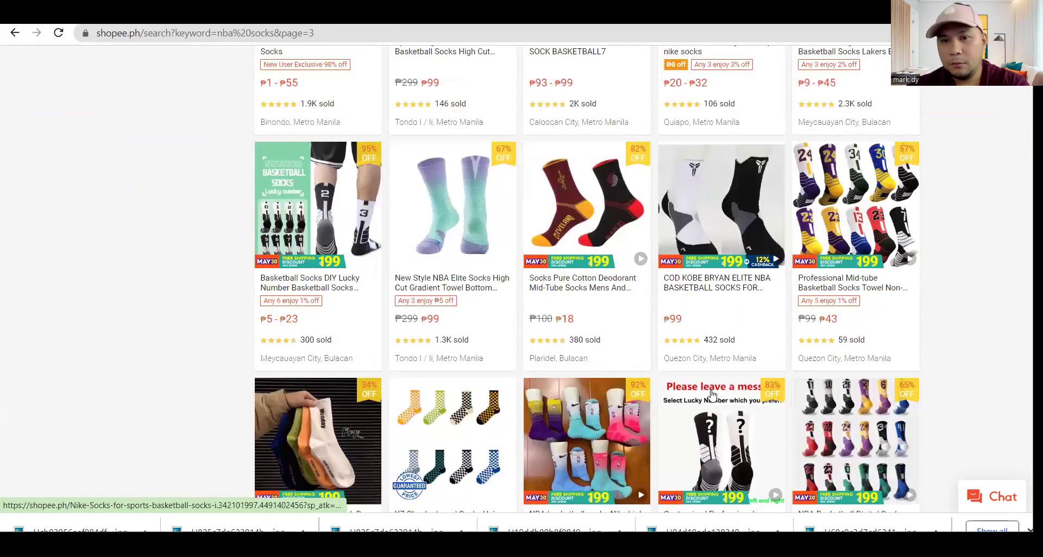
scroll(712, 395, down, 6)
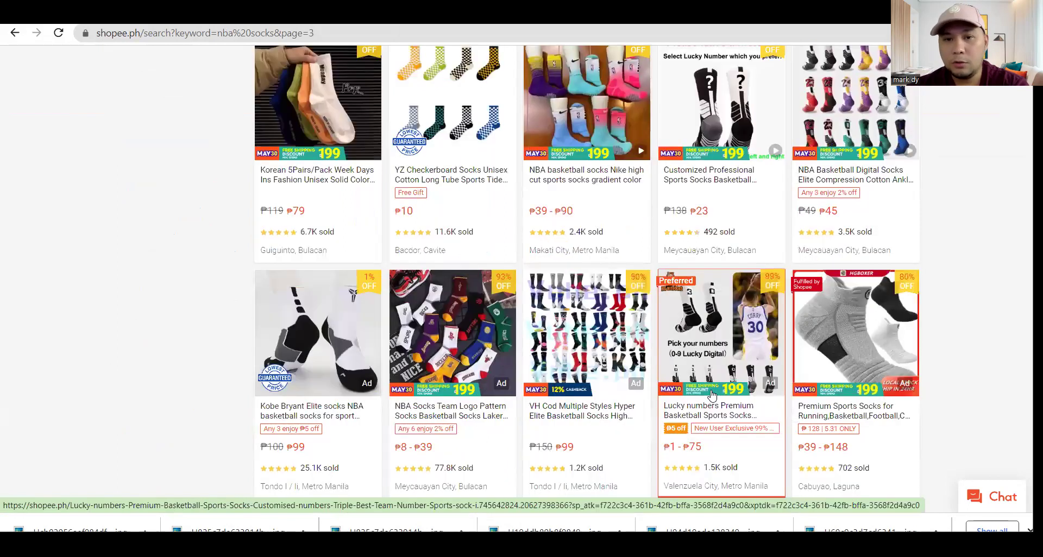
scroll(630, 281, down, 5)
Open the fifth page of the "nba socks" search results and look through its product listings
click(588, 269)
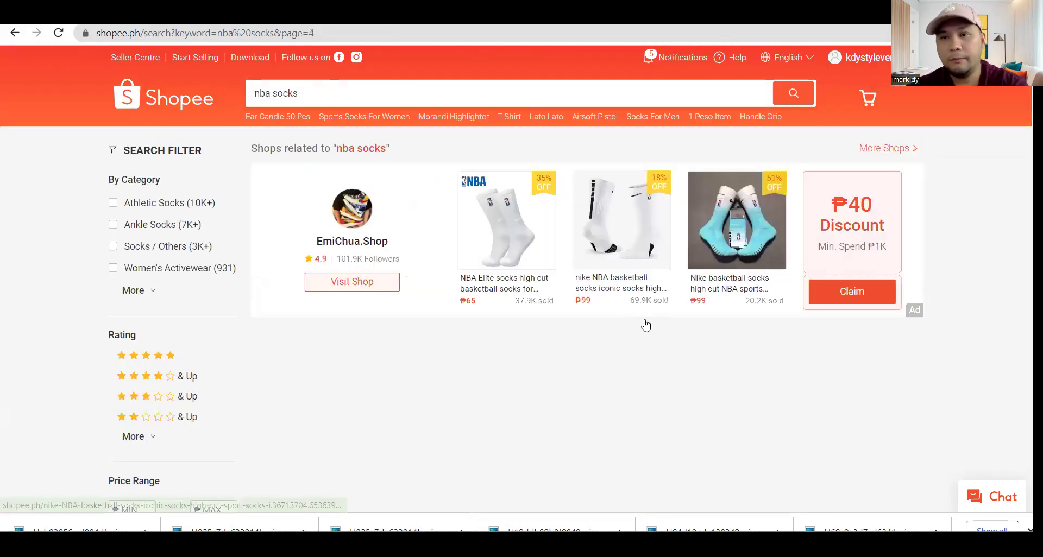
scroll(659, 332, down, 5)
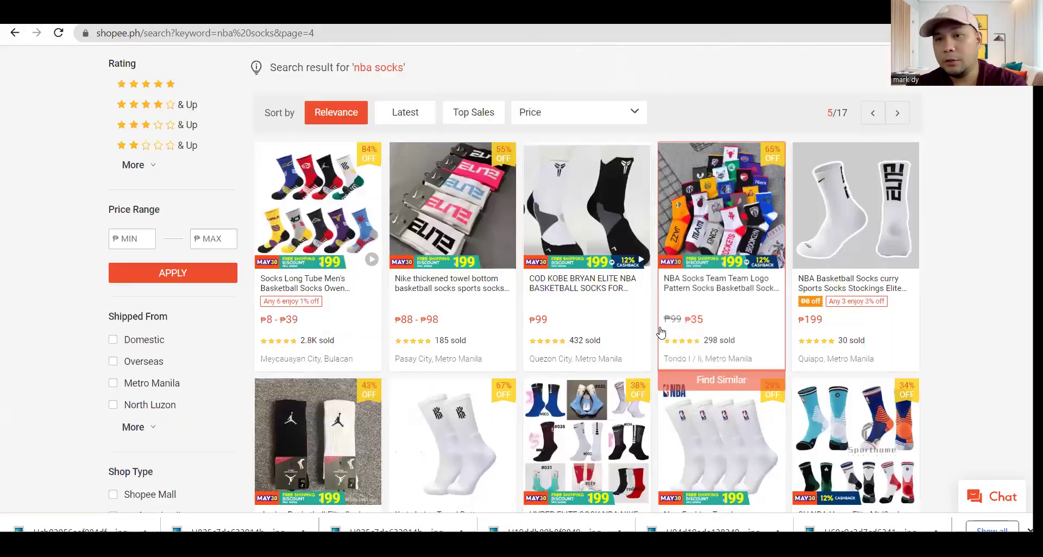
scroll(614, 344, down, 5)
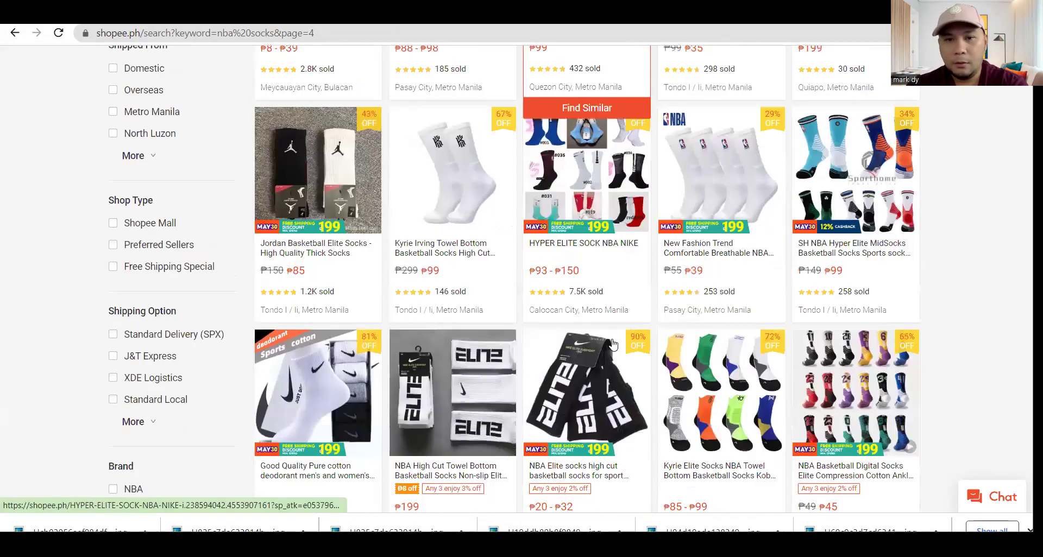
scroll(630, 326, down, 5)
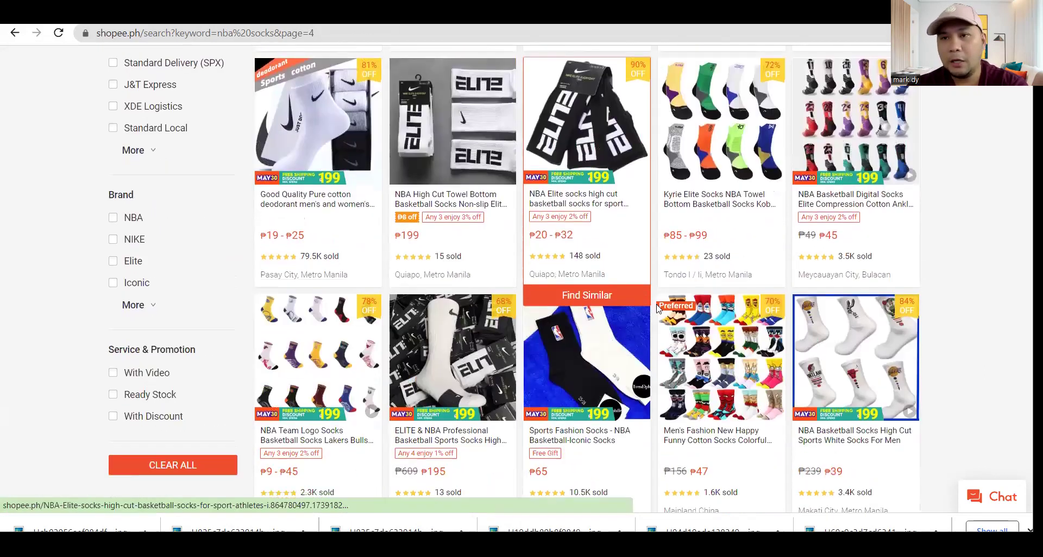
scroll(659, 315, down, 4)
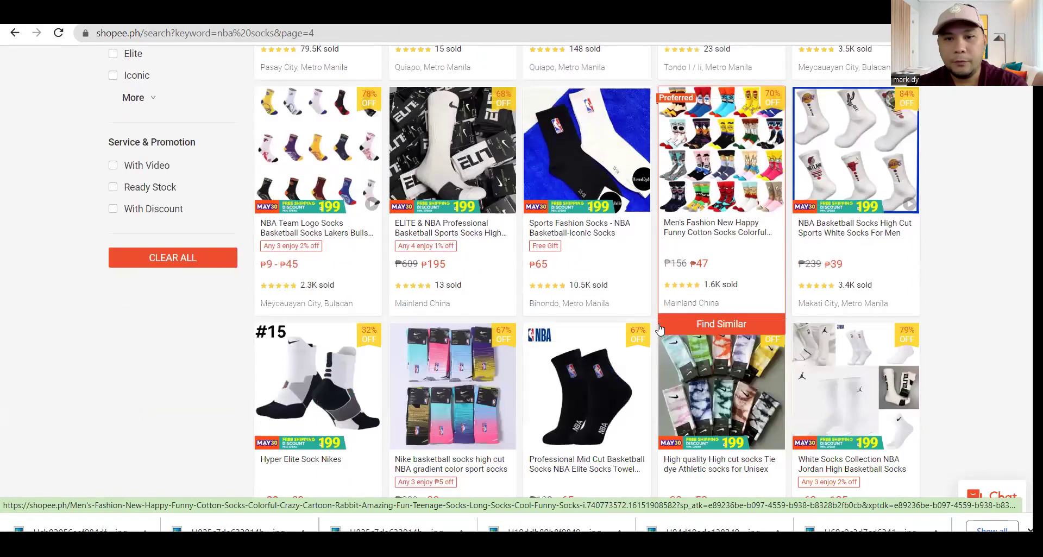
scroll(659, 326, down, 14)
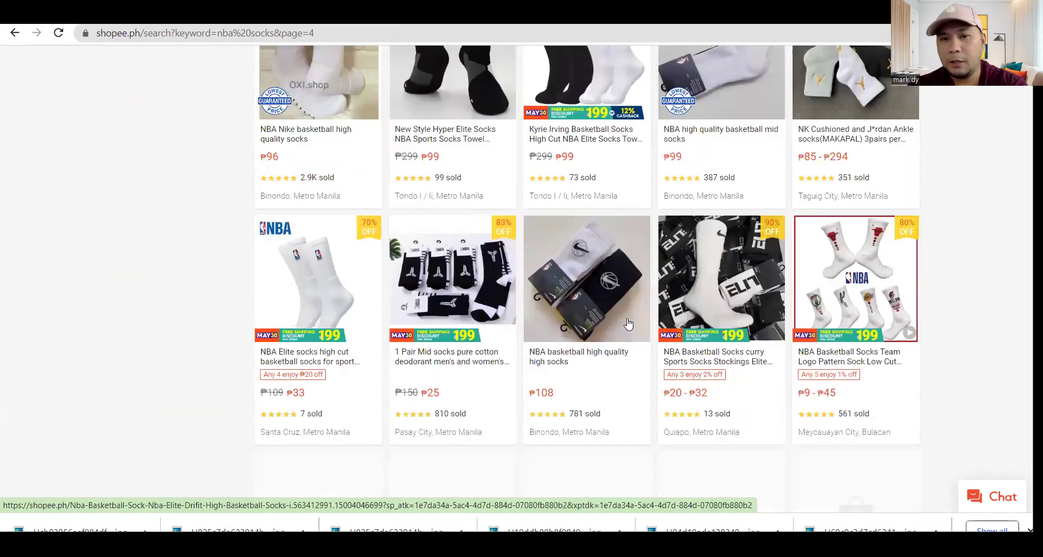
Examine the remaining product images, names and prices on the fifth page of the "nba socks" results
scroll(629, 324, down, 5)
scroll(629, 320, down, 4)
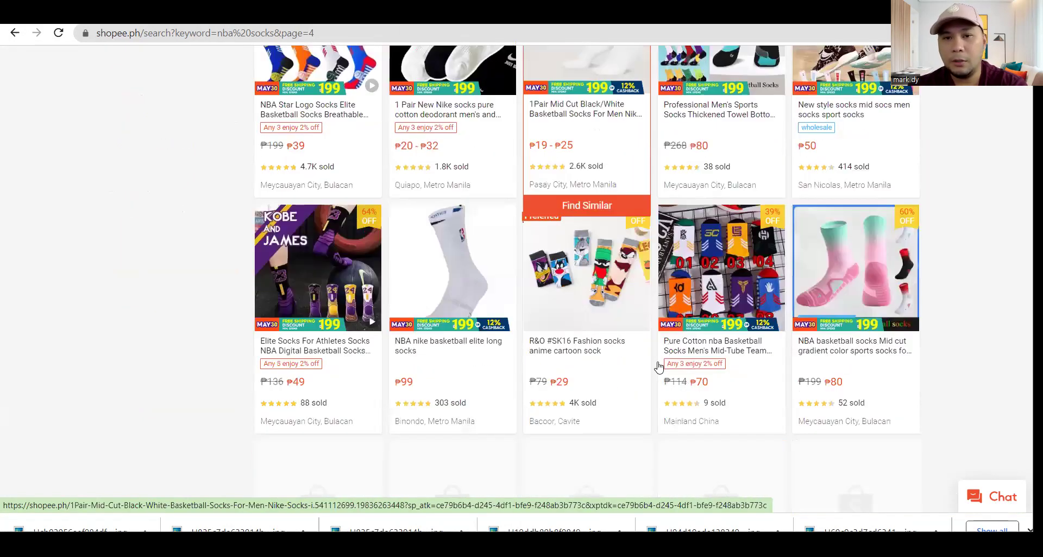
scroll(665, 360, down, 4)
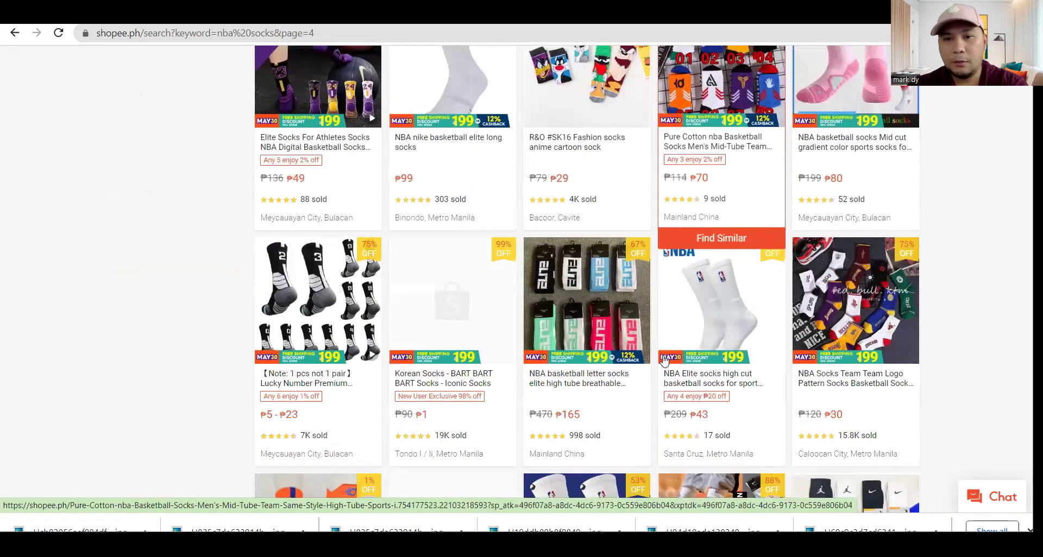
scroll(663, 361, down, 5)
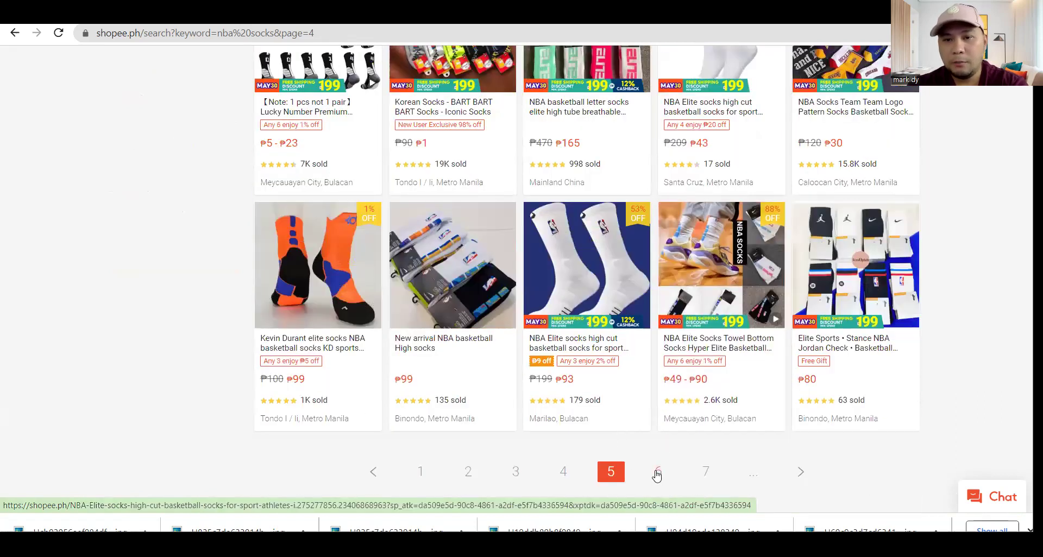
Open the sixth page of the "nba socks" search results and examine its product images, names and prices
click(657, 474)
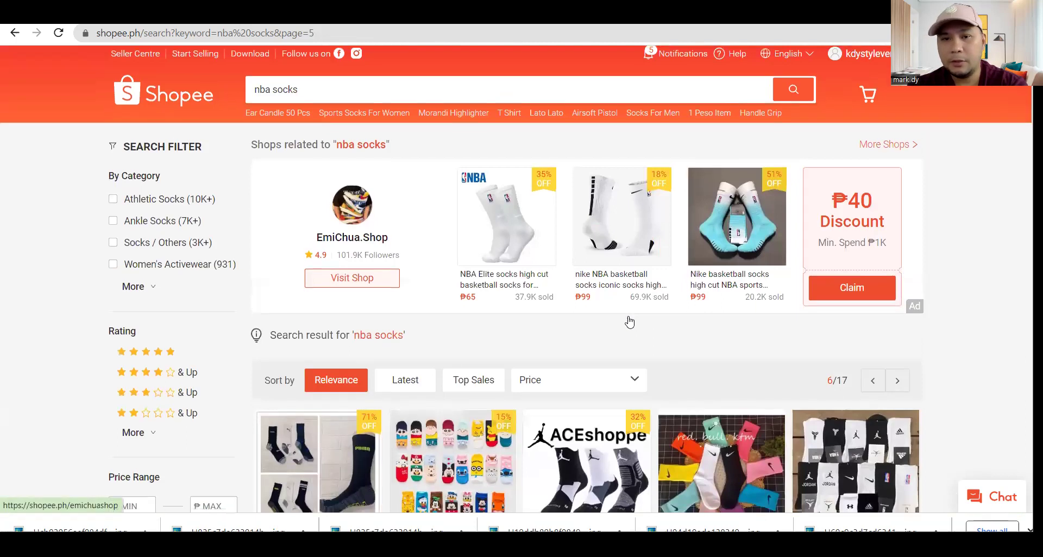
scroll(630, 323, down, 4)
scroll(637, 328, down, 4)
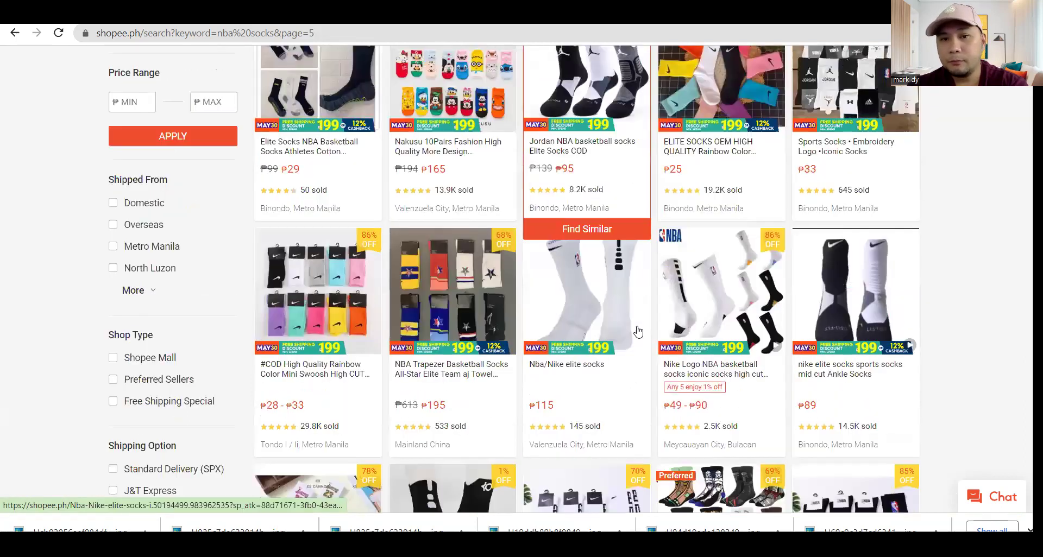
scroll(637, 332, down, 3)
scroll(635, 334, down, 7)
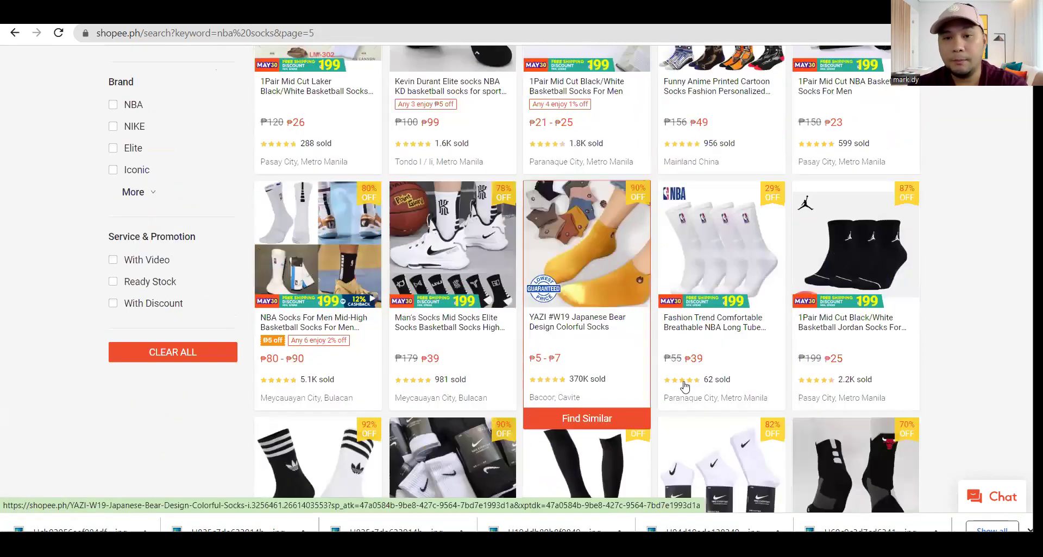
scroll(643, 372, down, 2)
scroll(650, 389, down, 5)
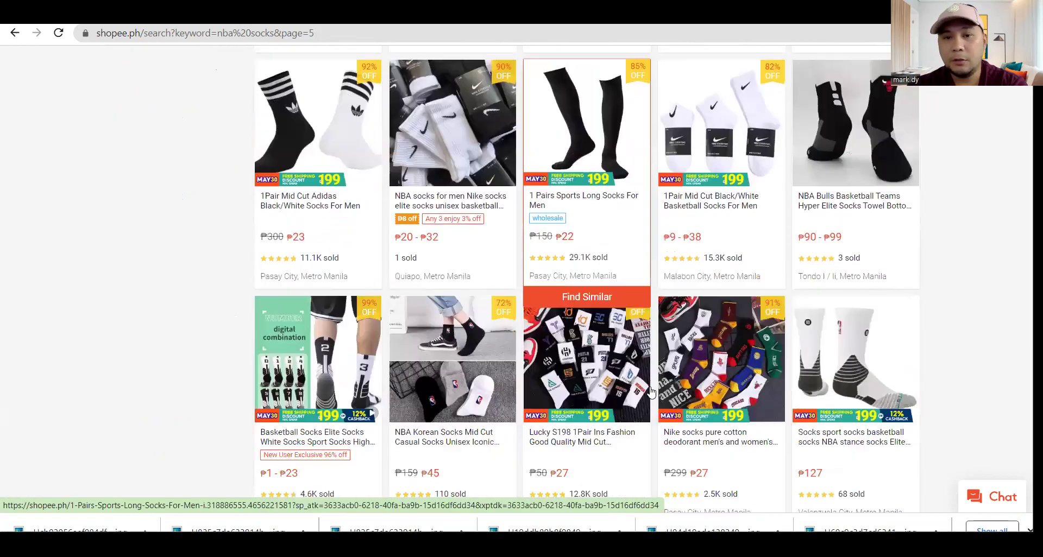
scroll(650, 391, down, 5)
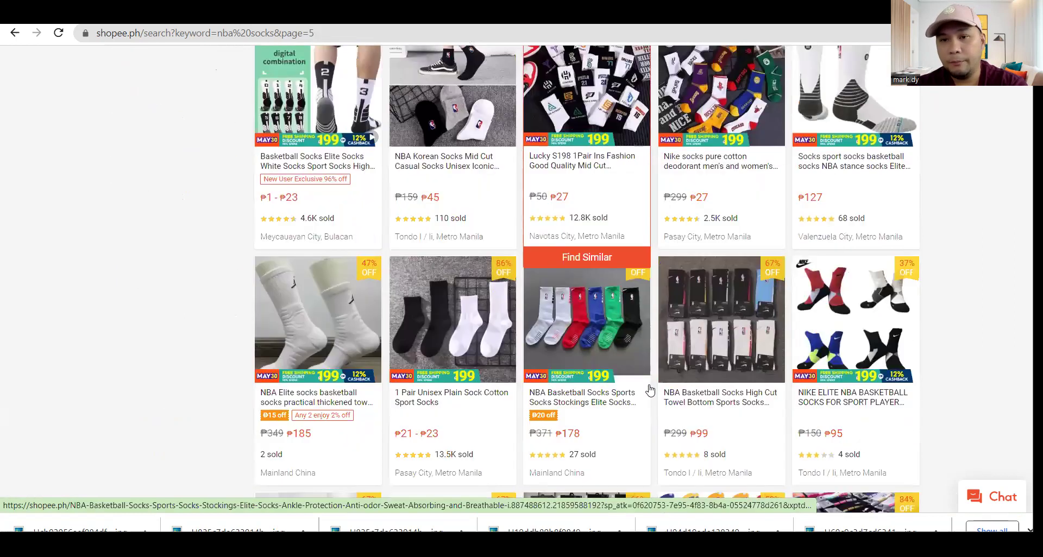
scroll(650, 389, down, 6)
scroll(649, 389, down, 4)
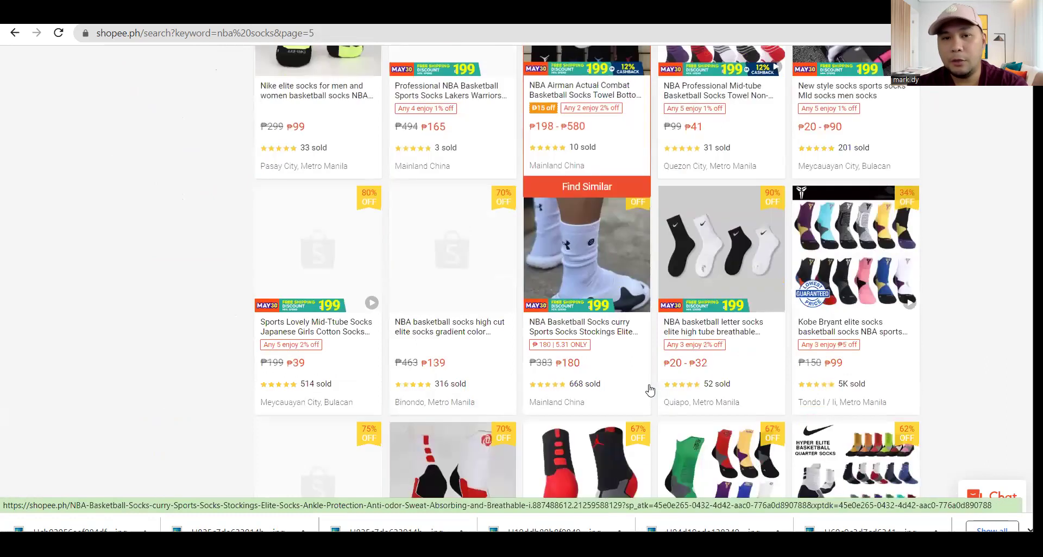
scroll(617, 387, down, 4)
scroll(624, 393, down, 2)
scroll(624, 392, down, 4)
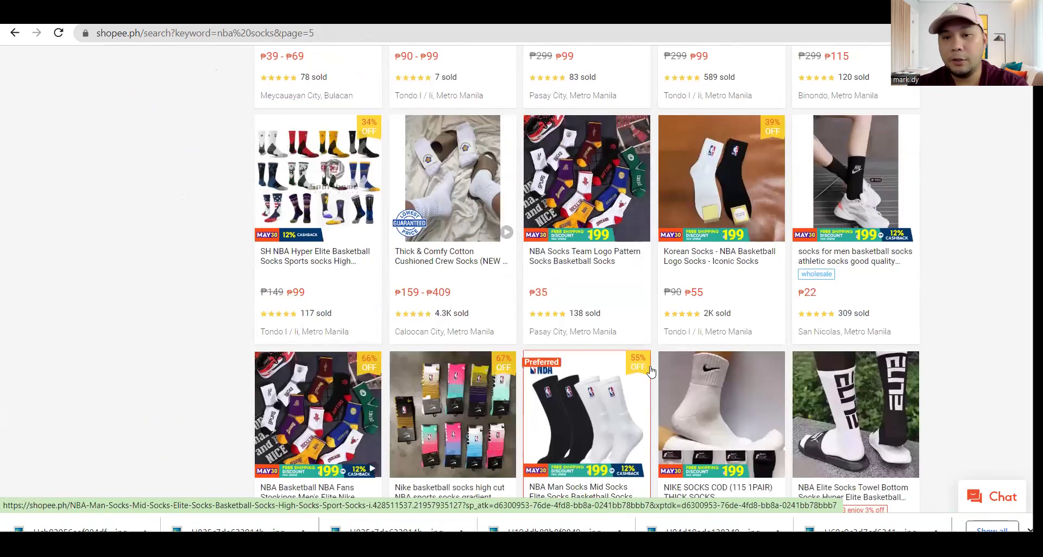
scroll(647, 370, down, 4)
Go to the seventh page of the "nba socks" search results and look through its product listings
click(681, 418)
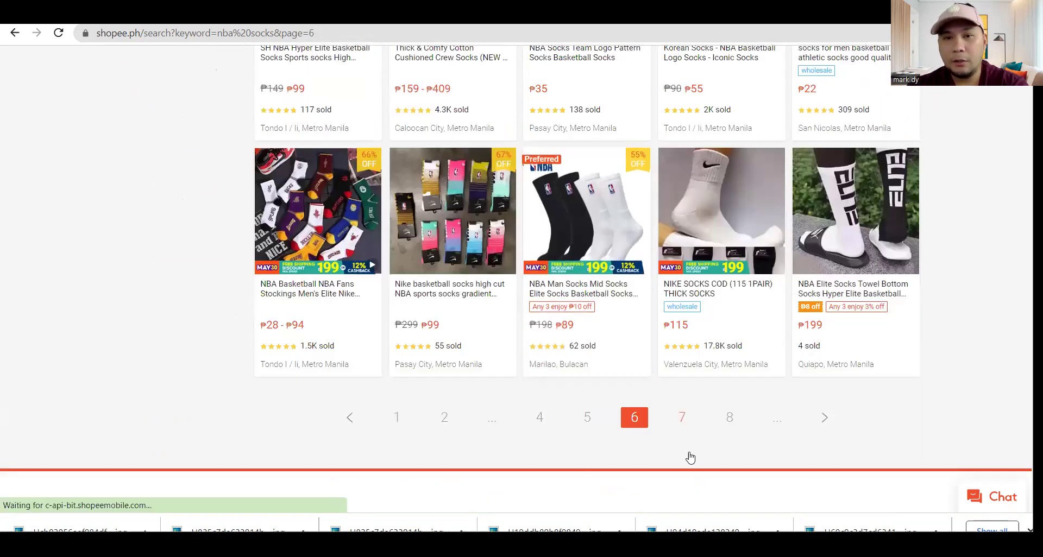
scroll(945, 350, down, 3)
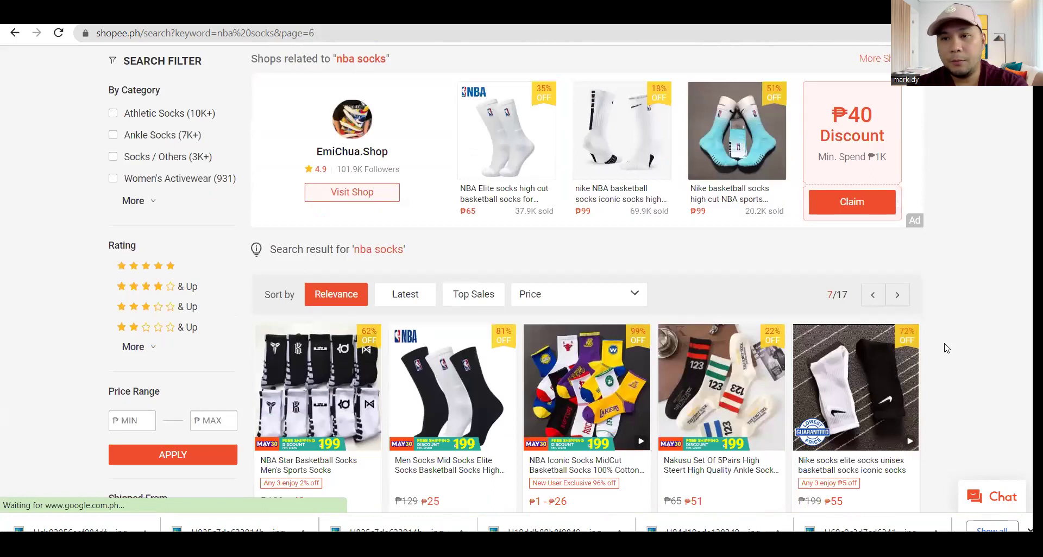
scroll(946, 348, down, 5)
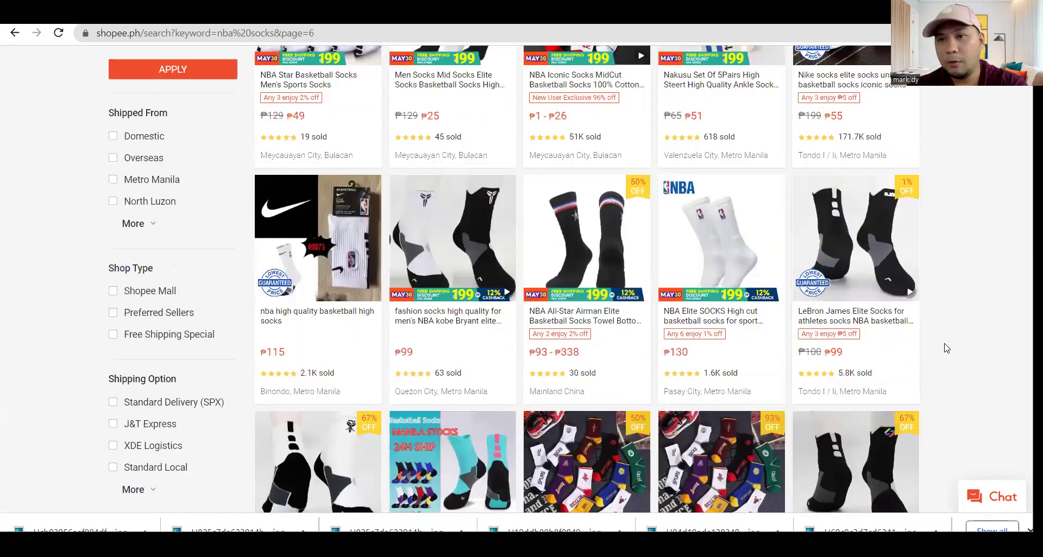
scroll(945, 348, down, 2)
scroll(946, 348, down, 3)
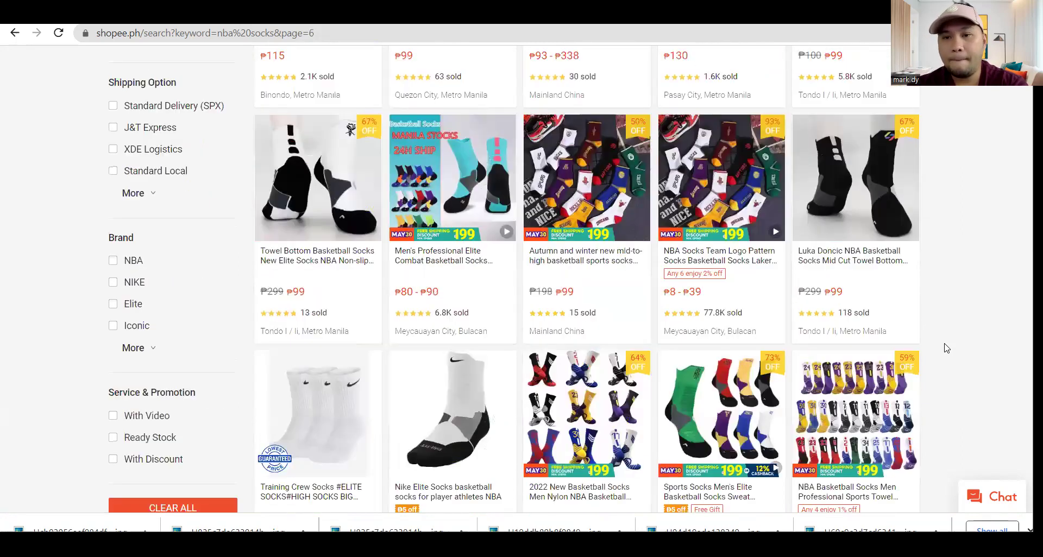
scroll(946, 348, down, 7)
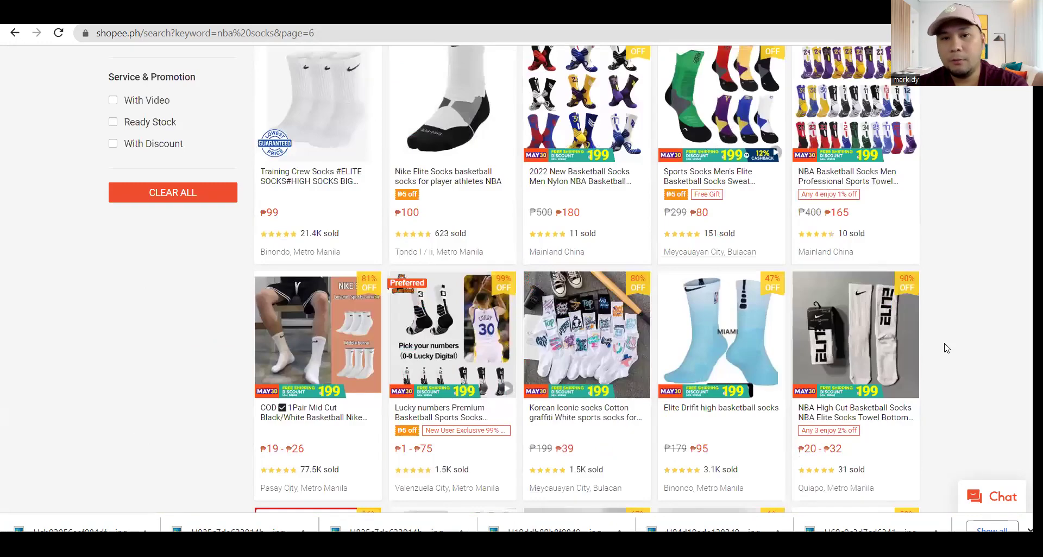
scroll(946, 348, down, 7)
scroll(946, 348, down, 7)
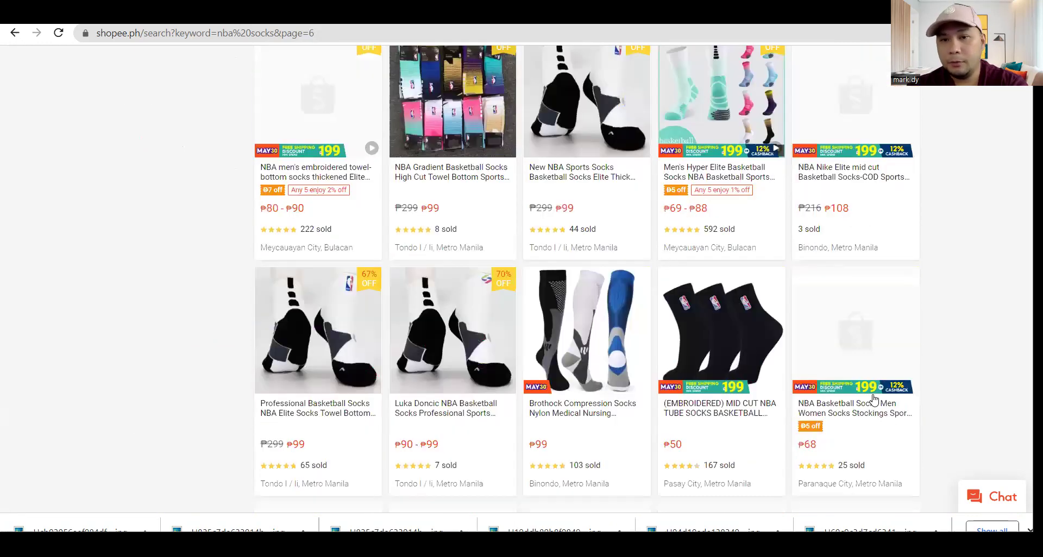
scroll(872, 398, down, 7)
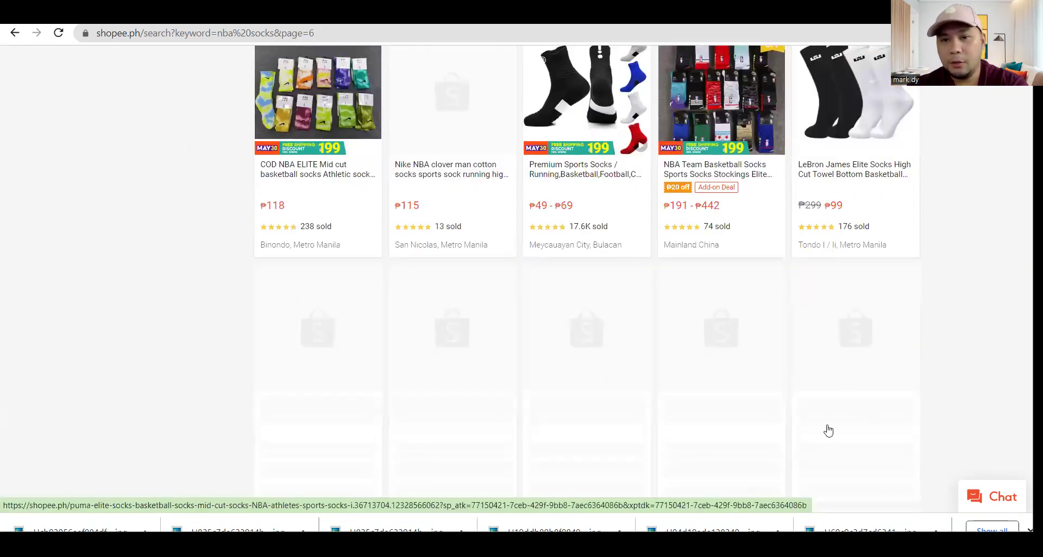
scroll(741, 402, down, 2)
scroll(742, 400, down, 5)
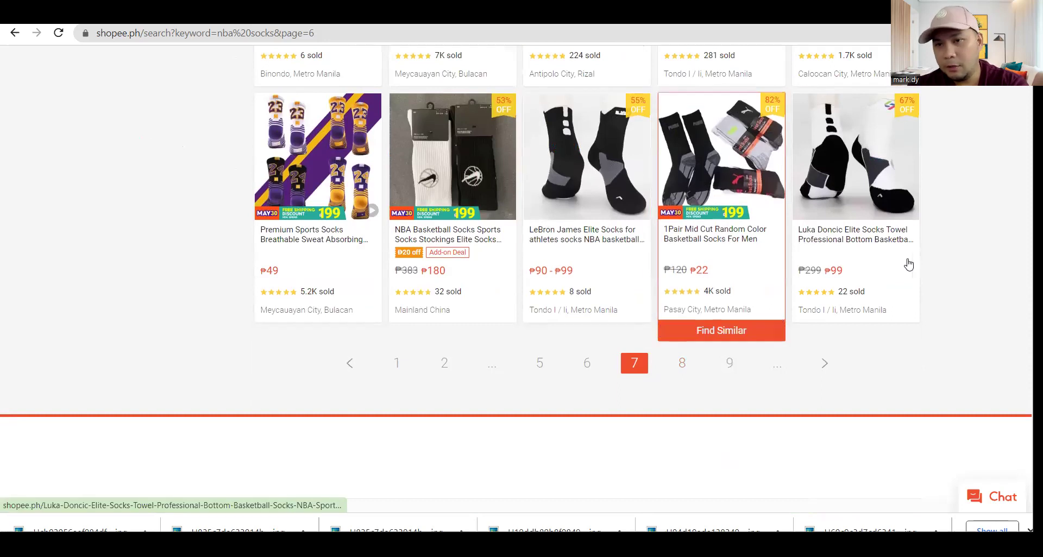
Look through the product listings on the eighth page of the "nba socks" results, and open the ninth page
click(684, 370)
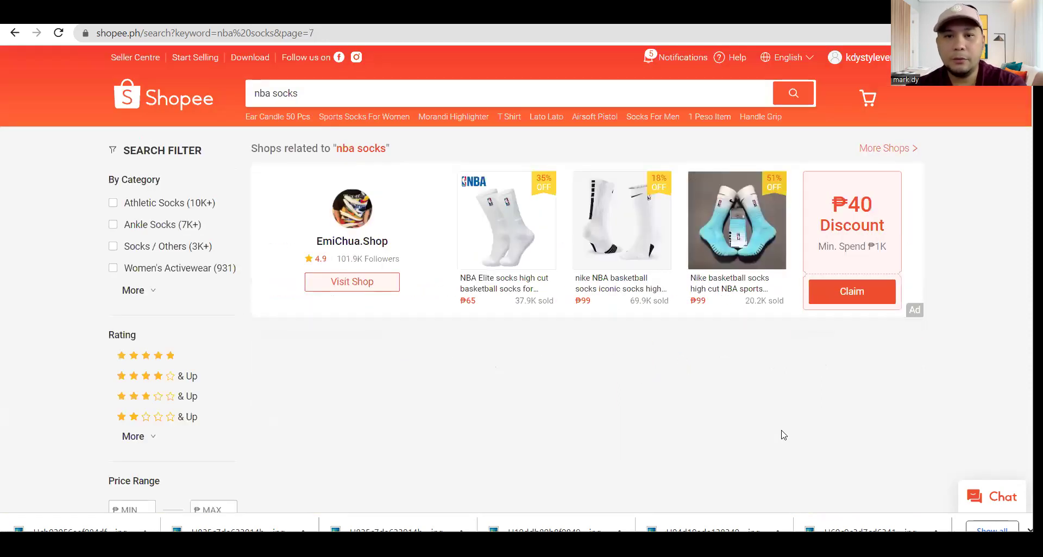
scroll(778, 407, down, 5)
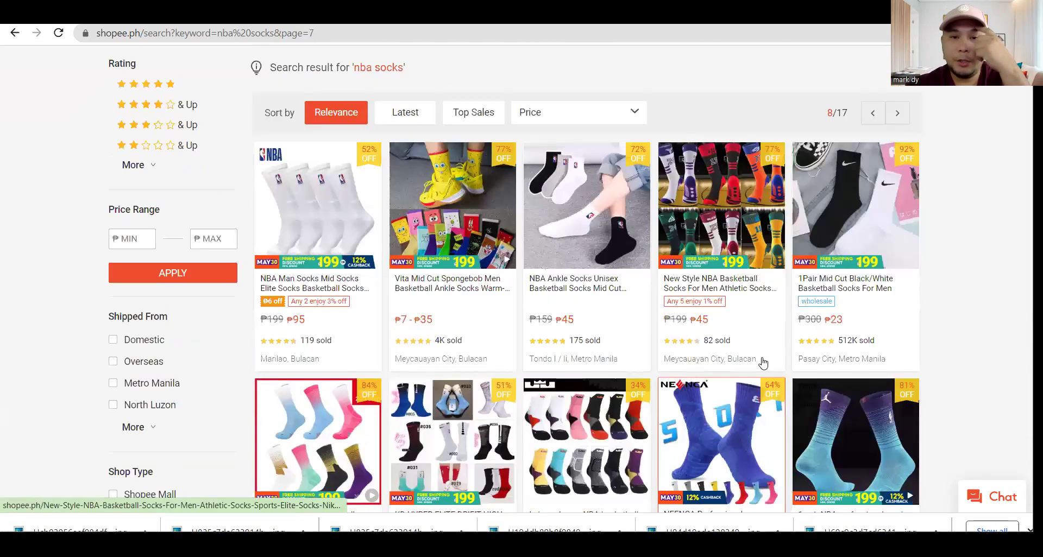
scroll(763, 363, down, 7)
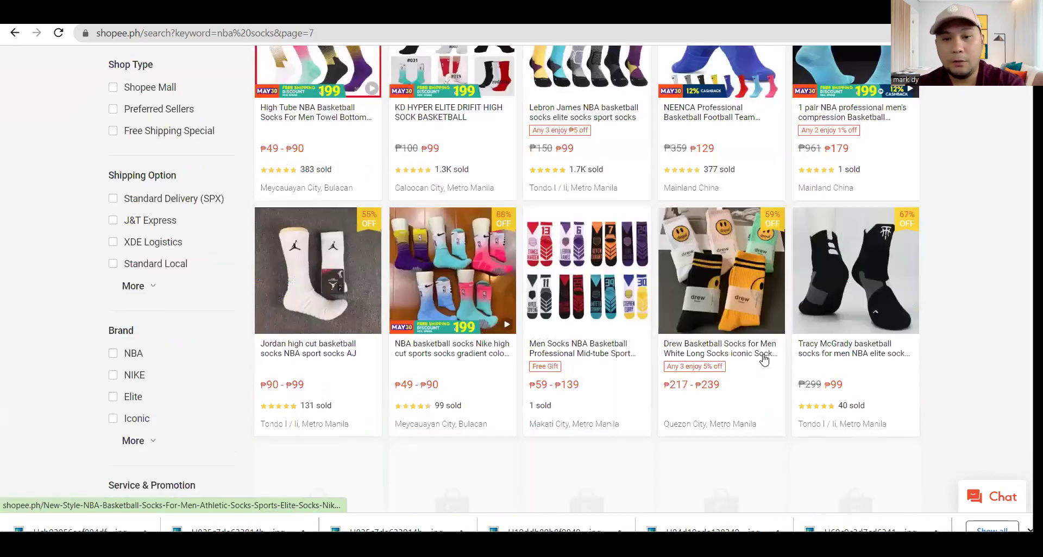
scroll(763, 360, down, 15)
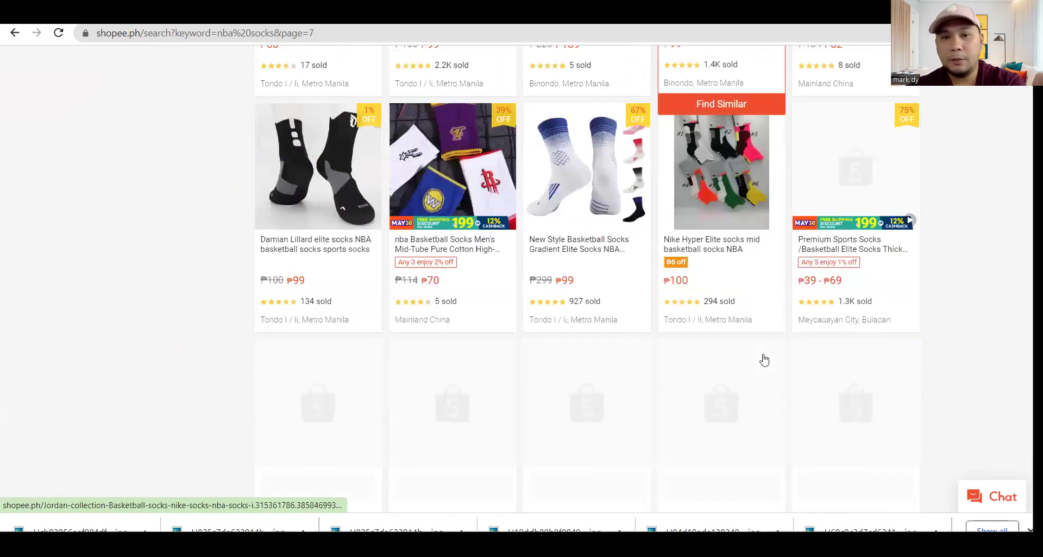
scroll(865, 353, down, 6)
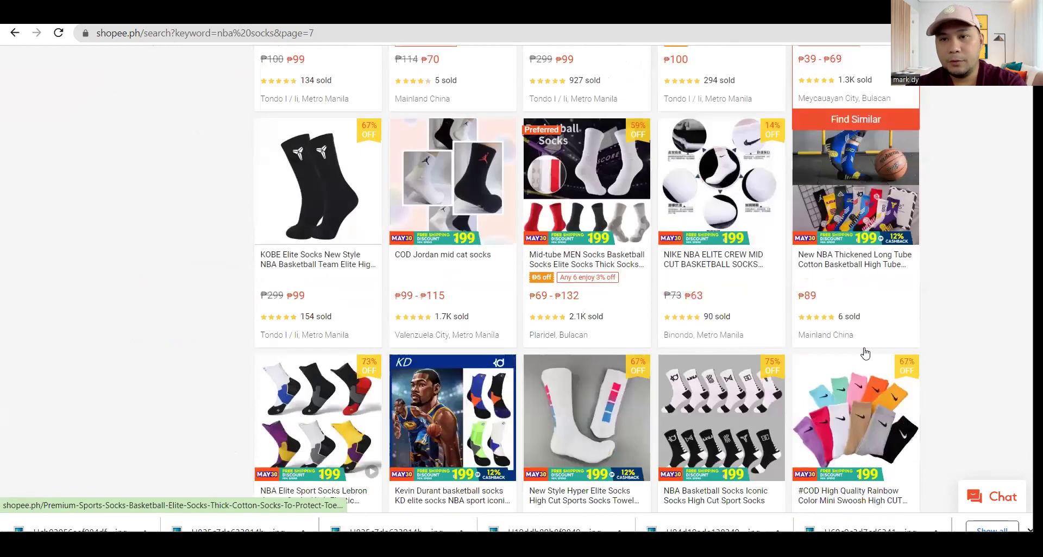
scroll(865, 353, down, 9)
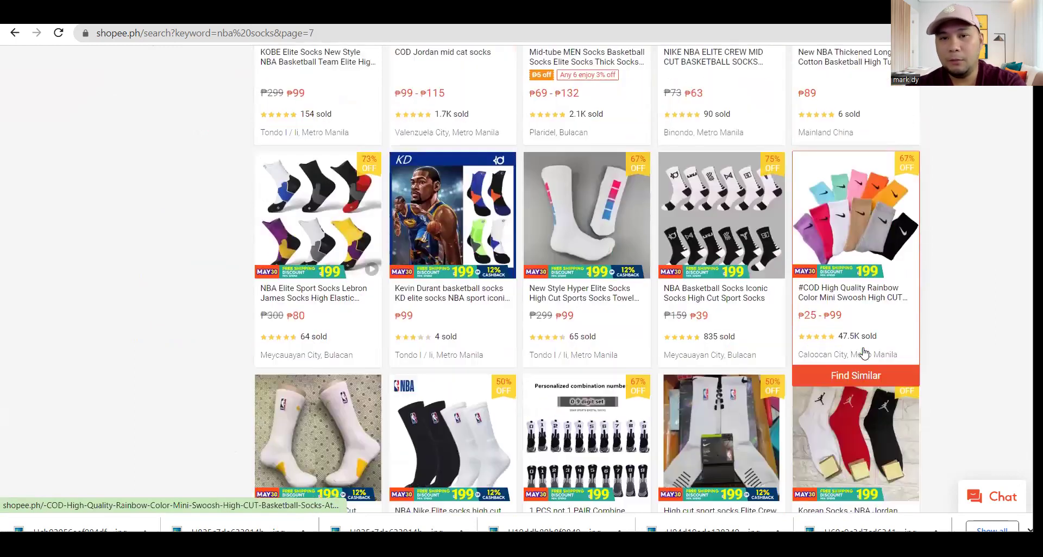
scroll(864, 353, down, 5)
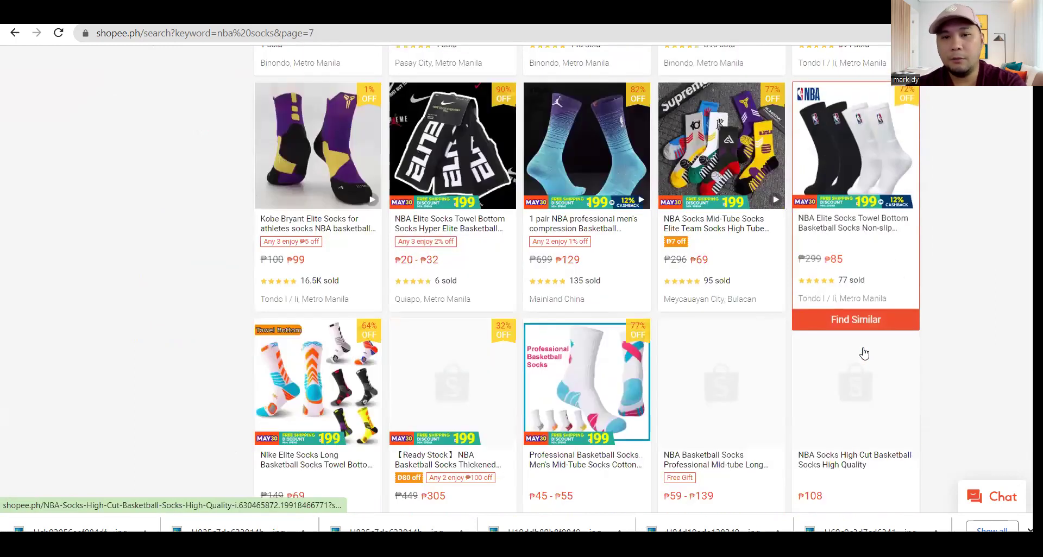
scroll(904, 326, down, 5)
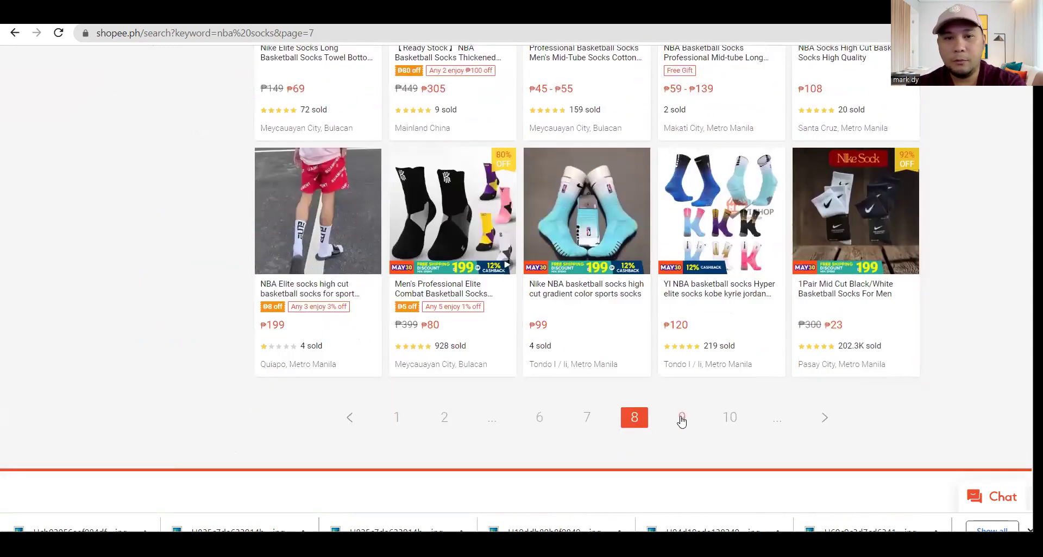
click(679, 418)
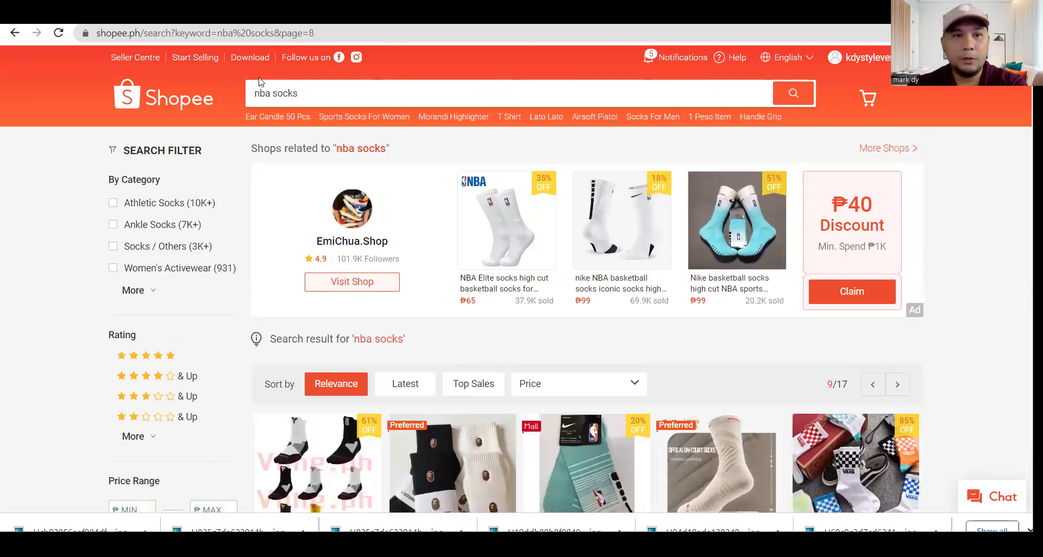
Return to the NBA socks listing's product details and view its cover image enlarged, closing the image editor without saving
key(ctrl+Tab)
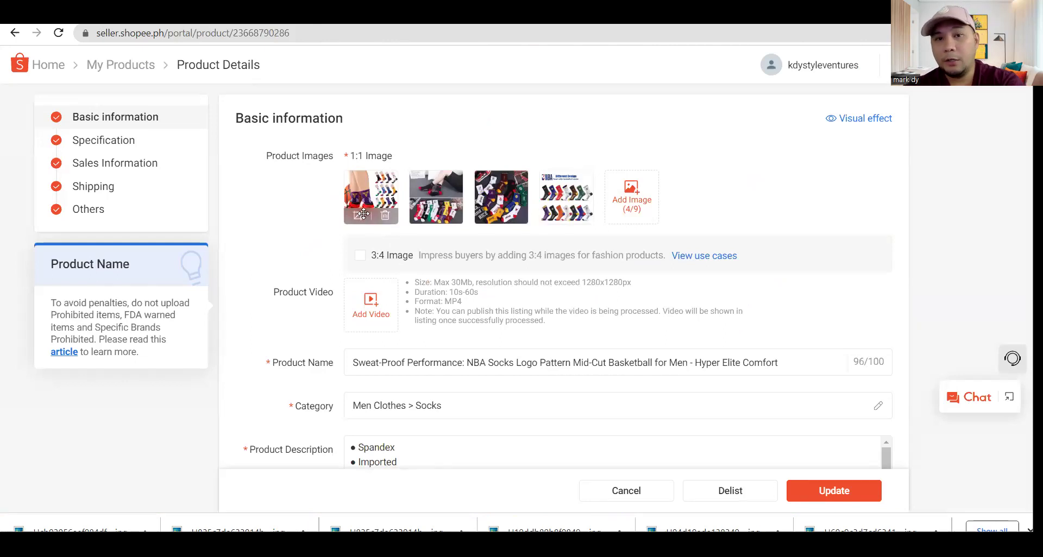
click(359, 216)
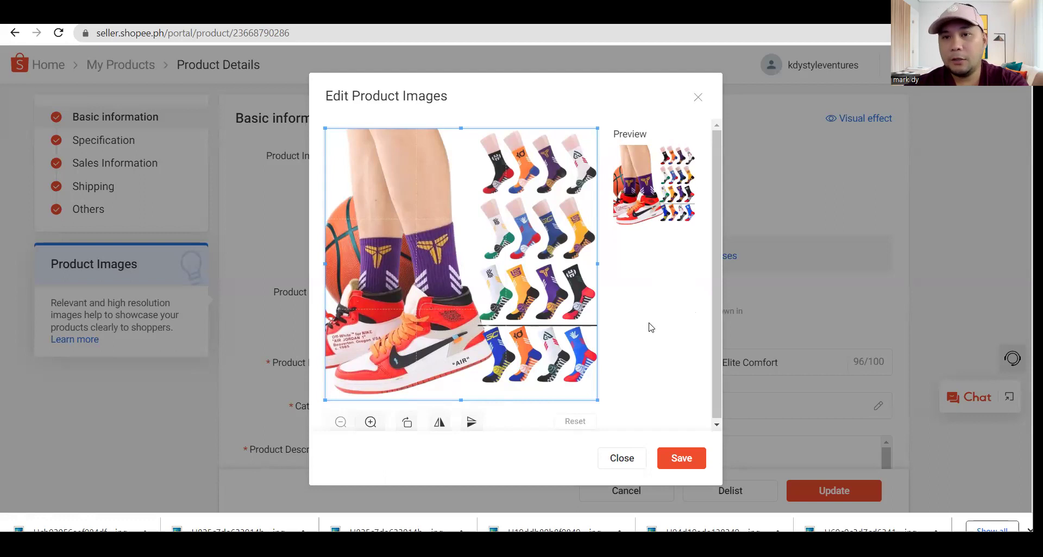
click(697, 98)
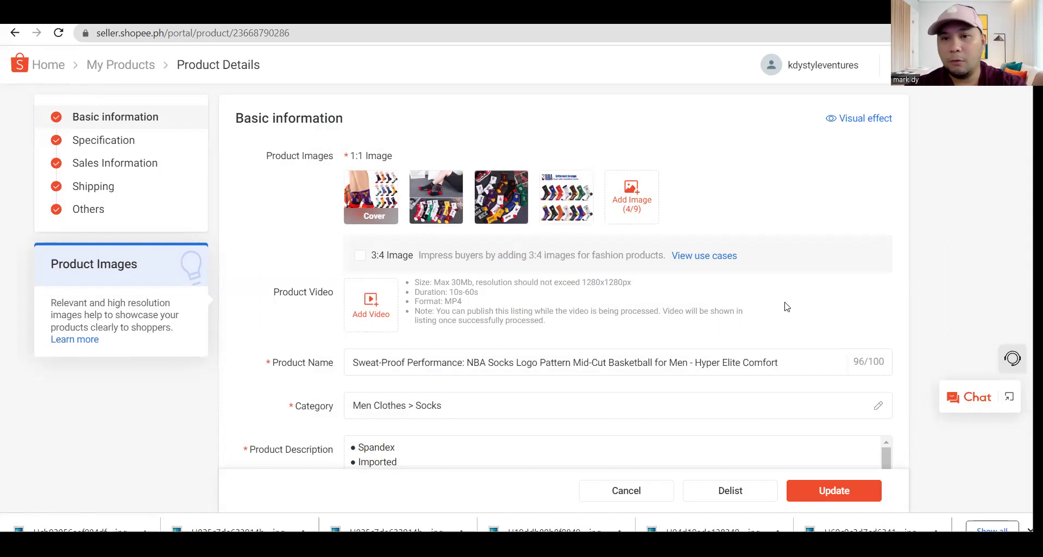
scroll(782, 304, down, 5)
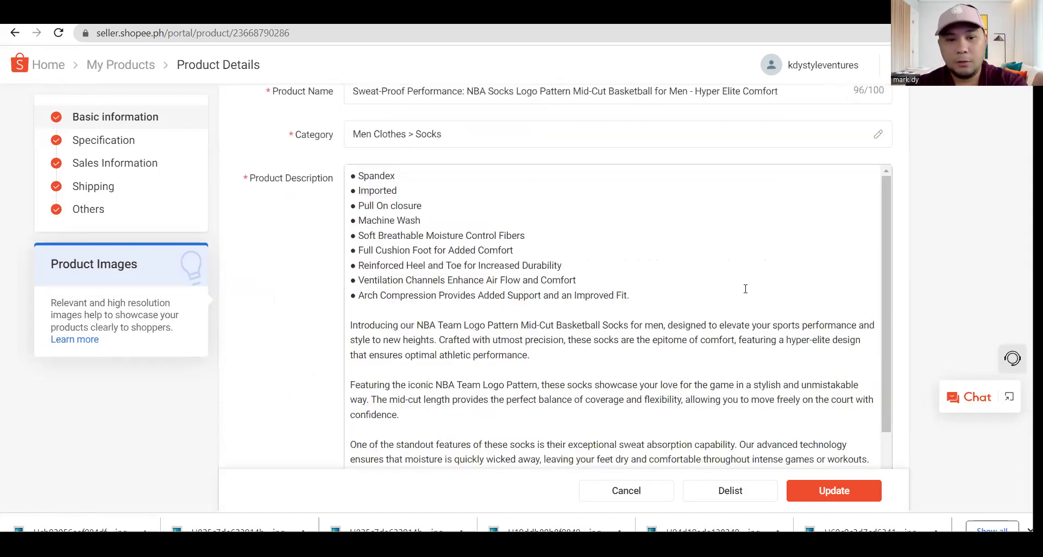
scroll(743, 283, up, 5)
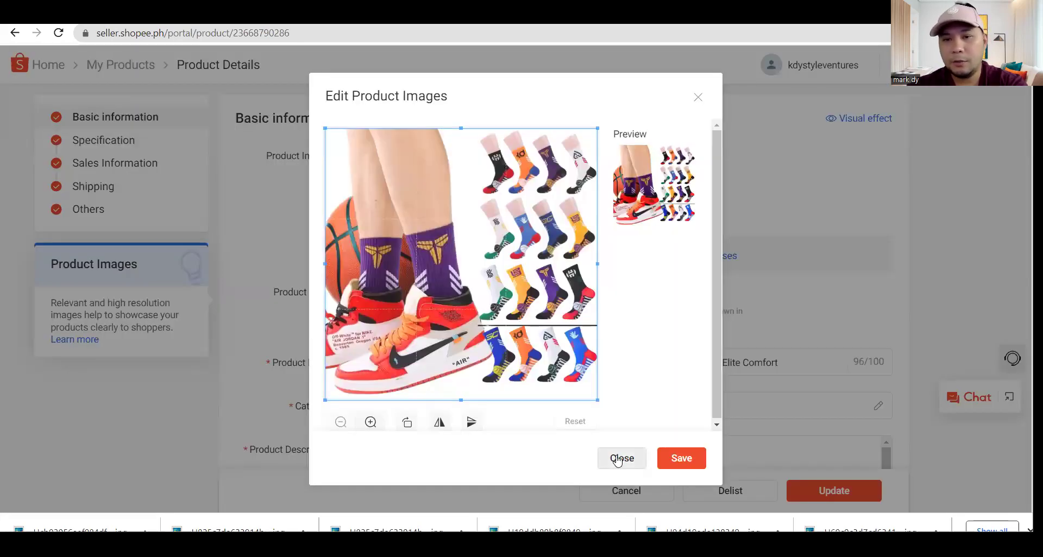
click(621, 456)
Highlight part of the NBA socks listing's product description and read through its bullet points and paragraphs
click(748, 361)
scroll(755, 345, down, 6)
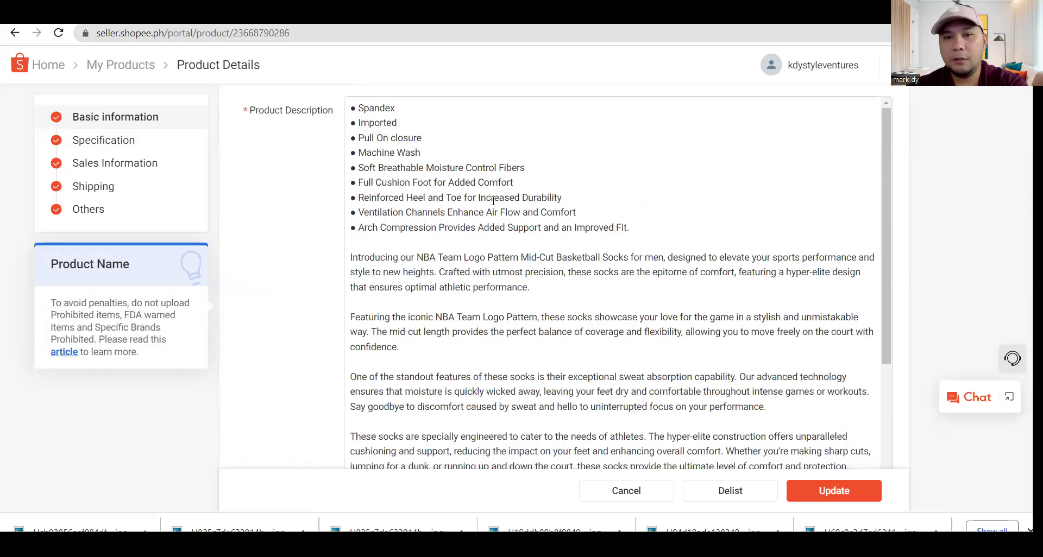
drag(396, 152, 504, 227)
drag(651, 319, 714, 368)
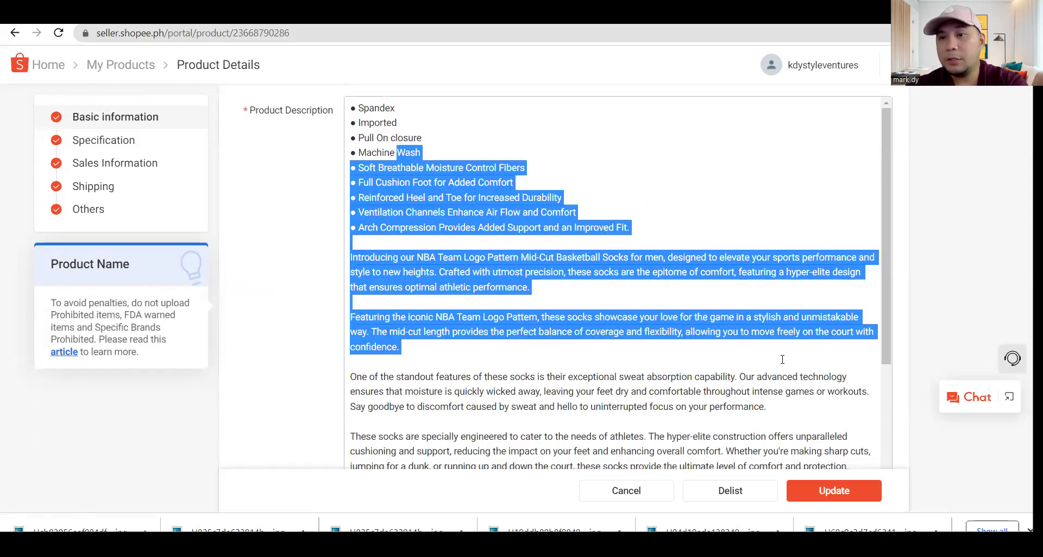
click(783, 360)
scroll(600, 337, down, 3)
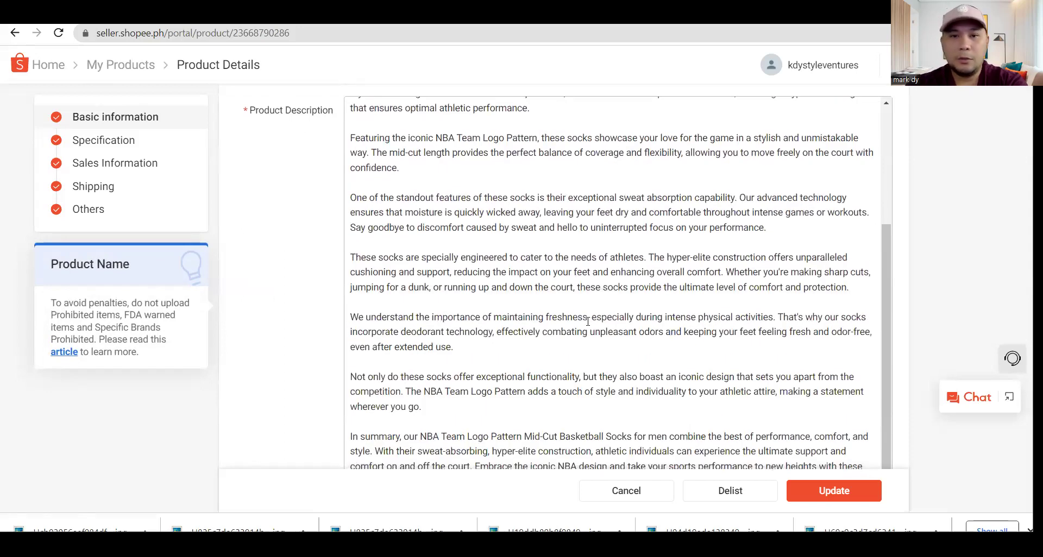
Leave the NBA socks listing's details without updating it and return to the My Products list
scroll(587, 317, up, 10)
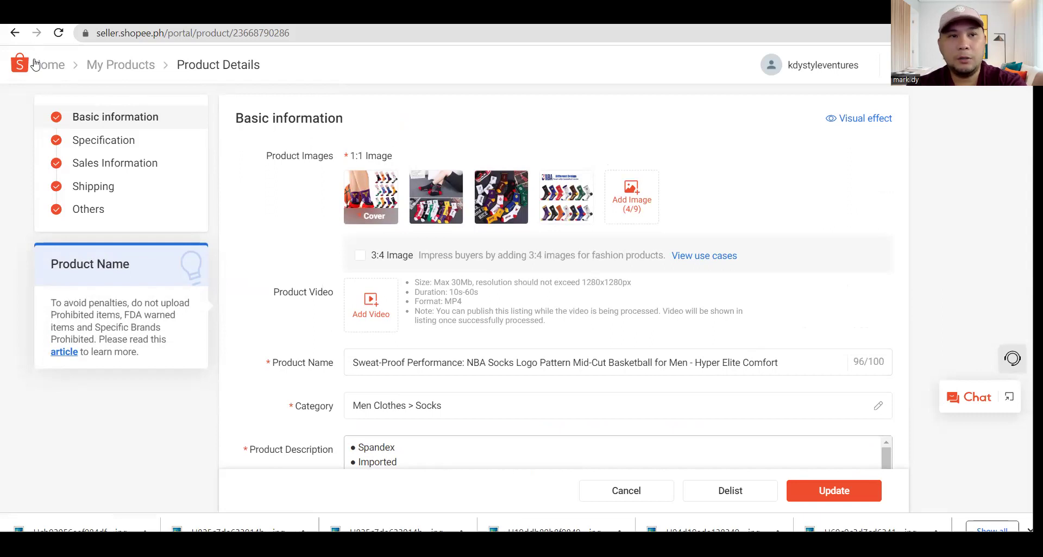
click(12, 34)
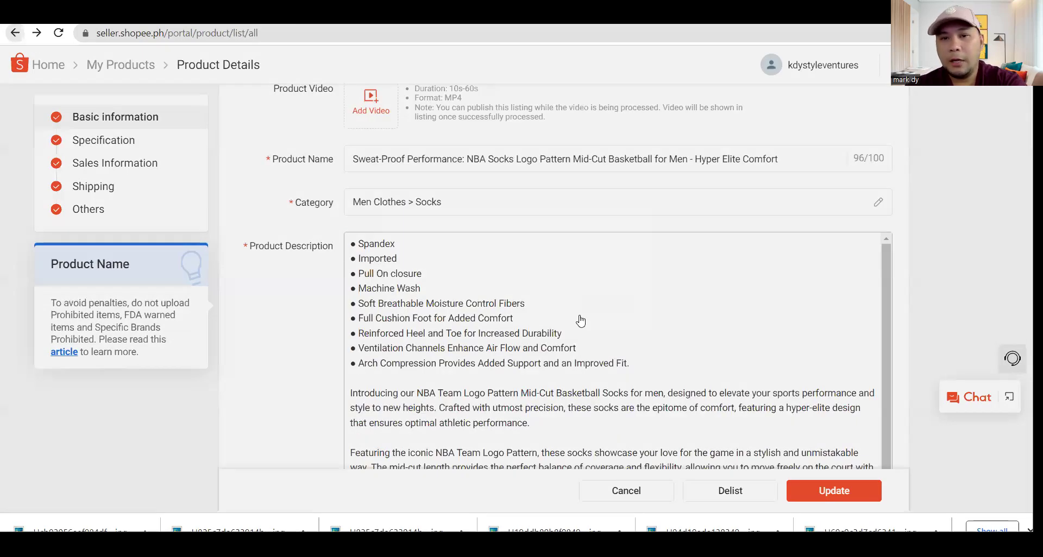
click(604, 314)
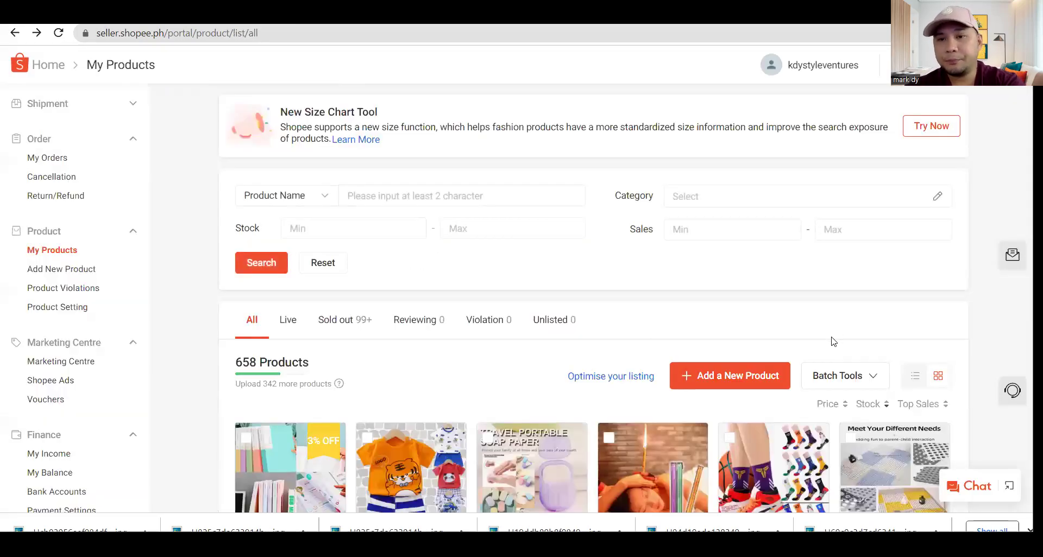
Show 48 products per page in the My Products list and look through the store's listings
scroll(266, 325, down, 3)
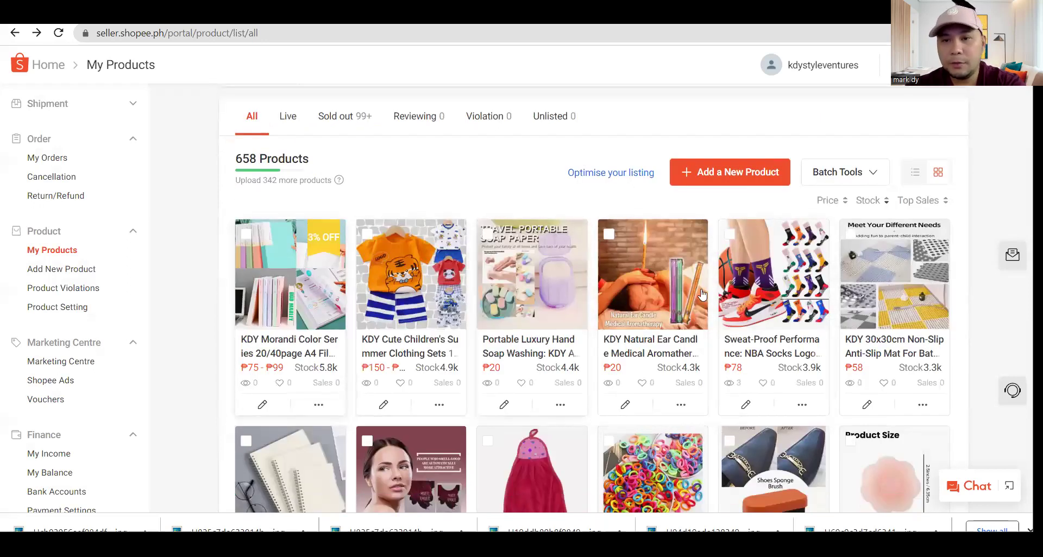
scroll(797, 294, down, 1)
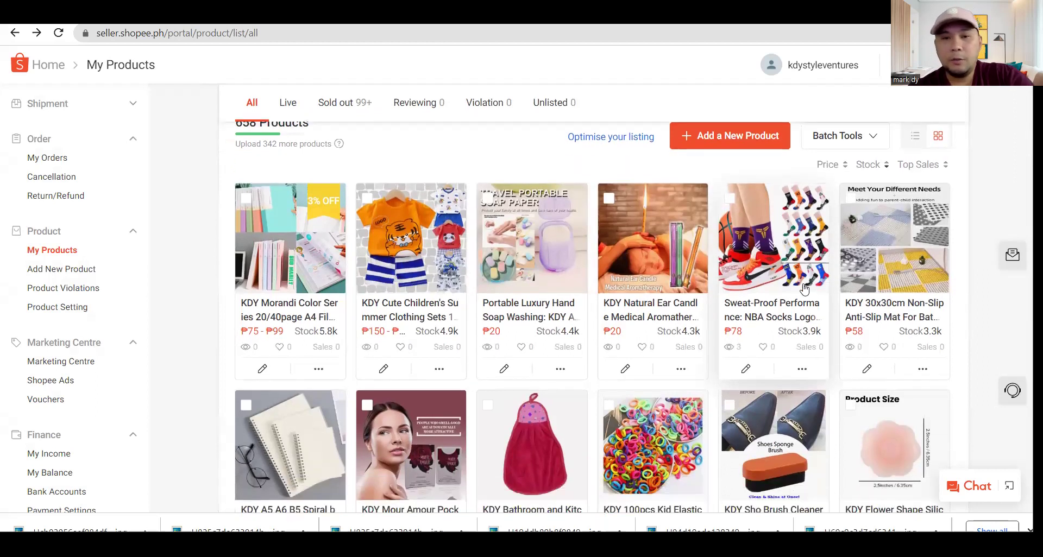
scroll(930, 245, down, 2)
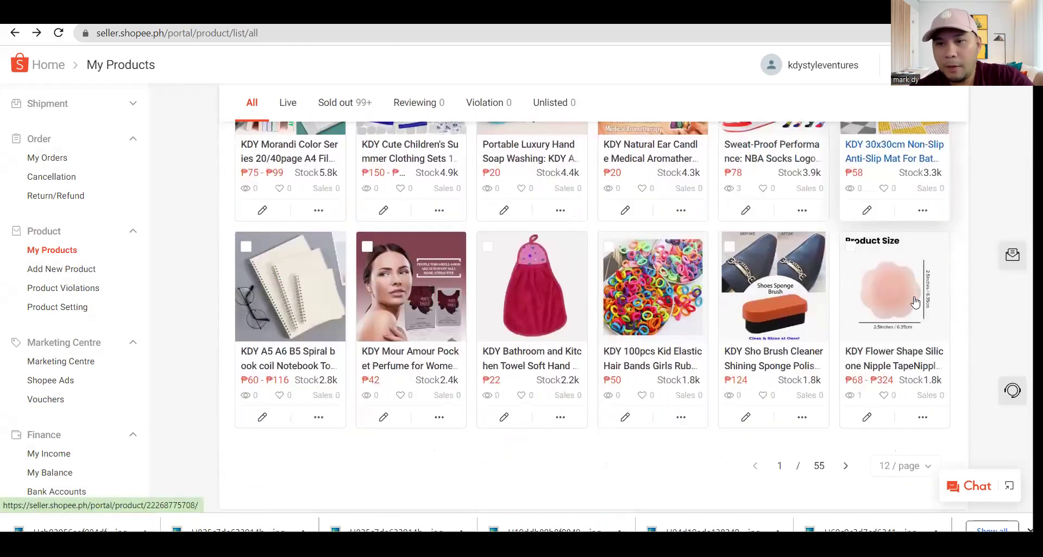
click(897, 466)
scroll(904, 481, down, 1)
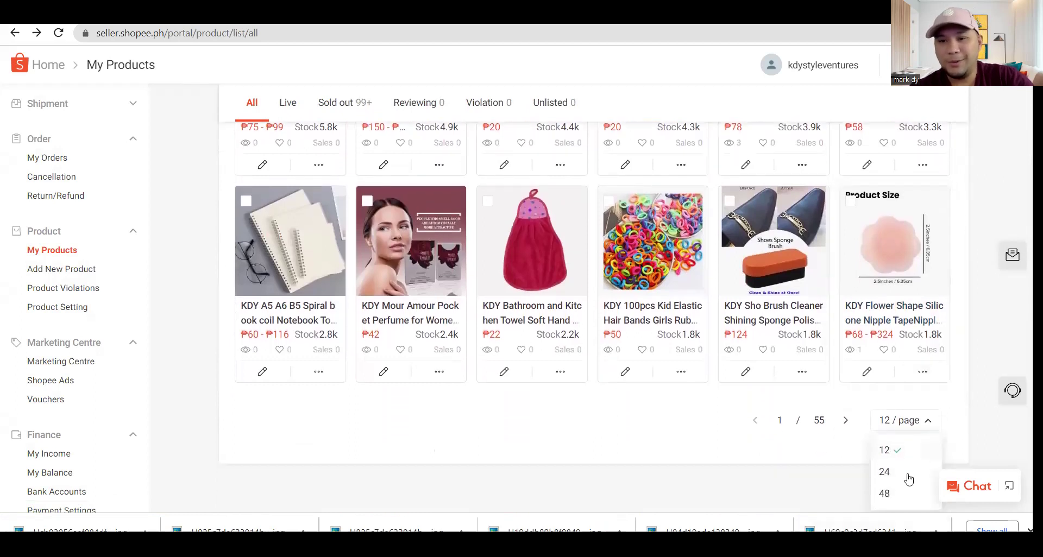
click(885, 494)
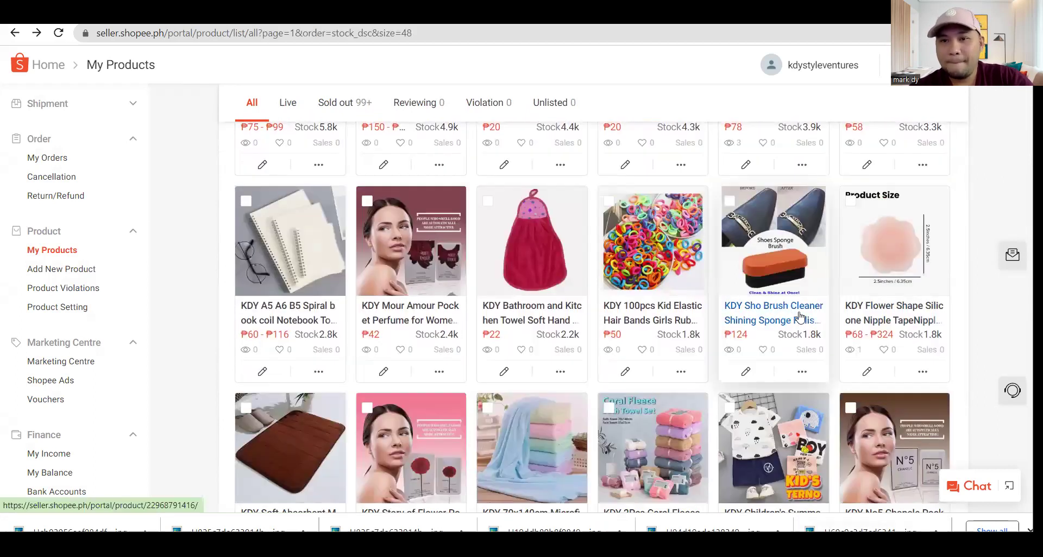
scroll(802, 318, down, 4)
scroll(803, 318, down, 4)
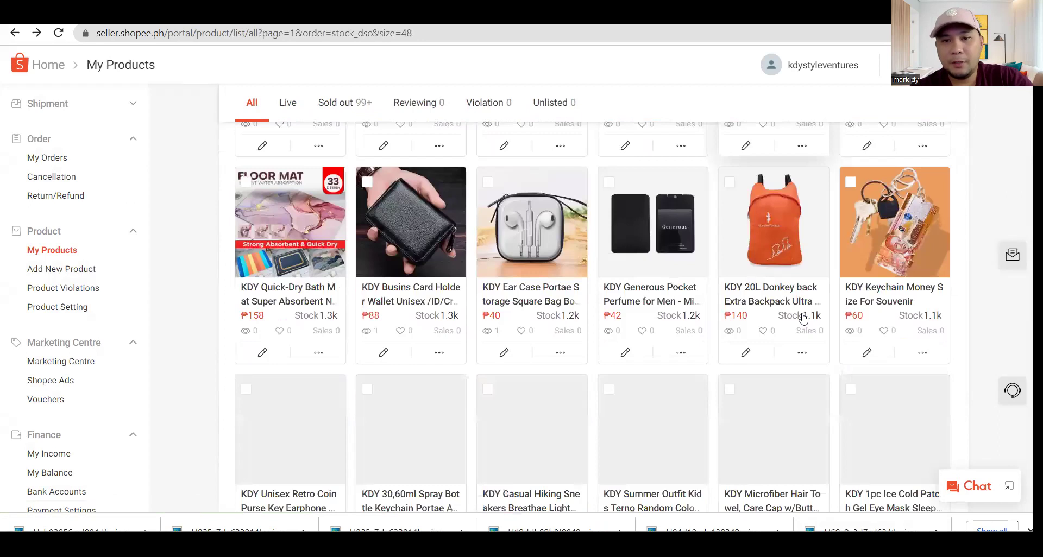
scroll(803, 314, up, 10)
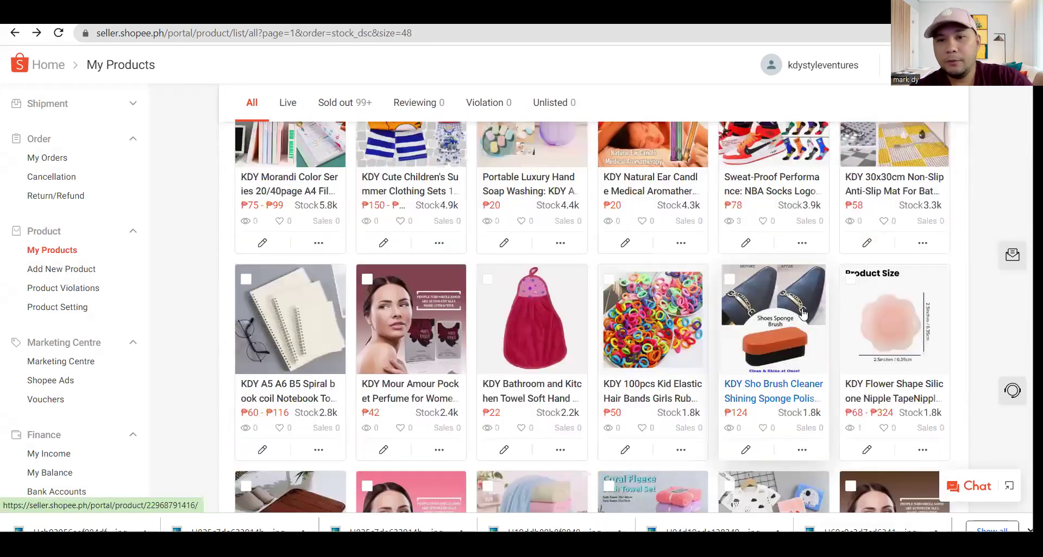
scroll(801, 313, up, 3)
scroll(804, 317, down, 1)
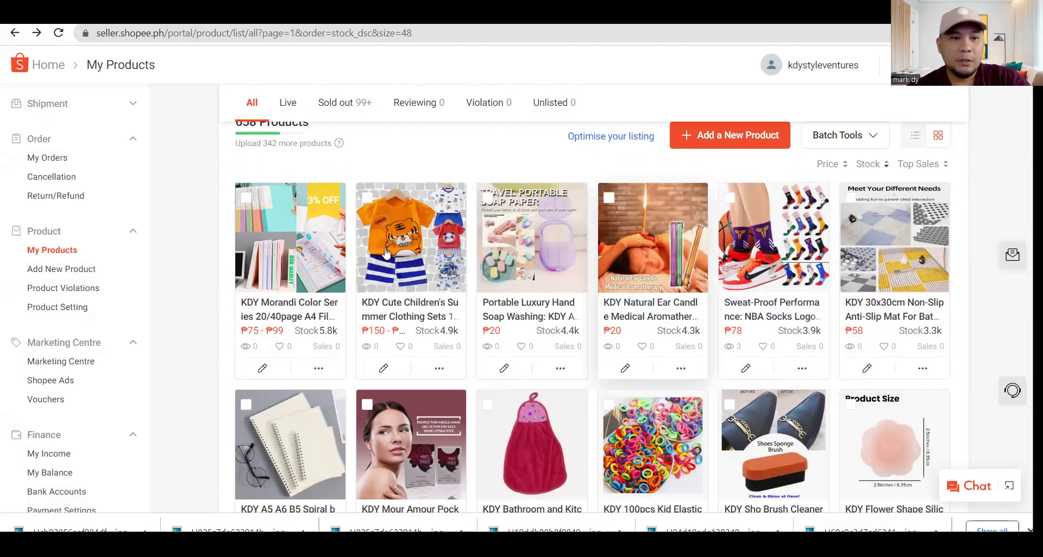
Open Business Insights in a separate tab and go to its Product Performance report
scroll(62, 307, down, 5)
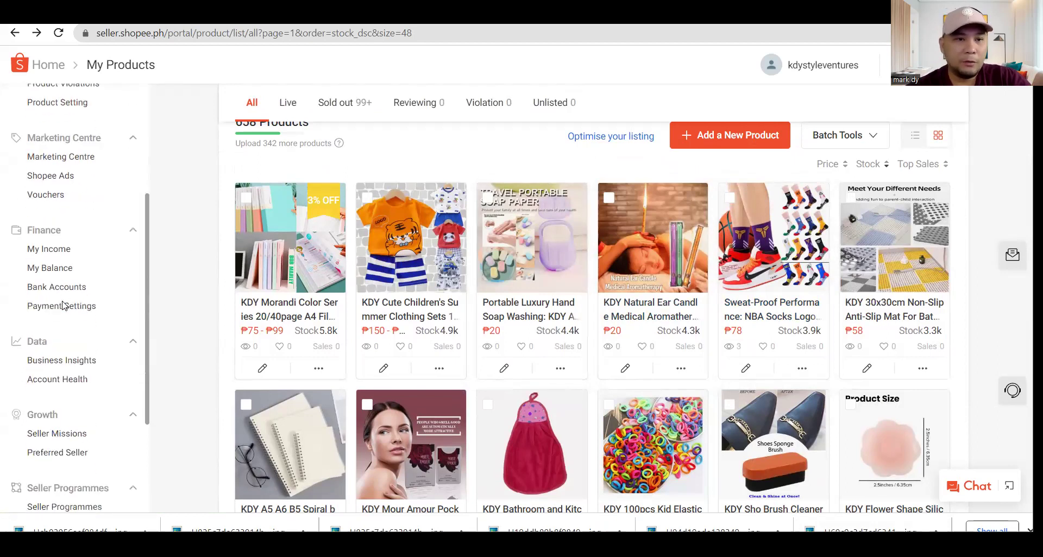
right_click(83, 295)
click(99, 306)
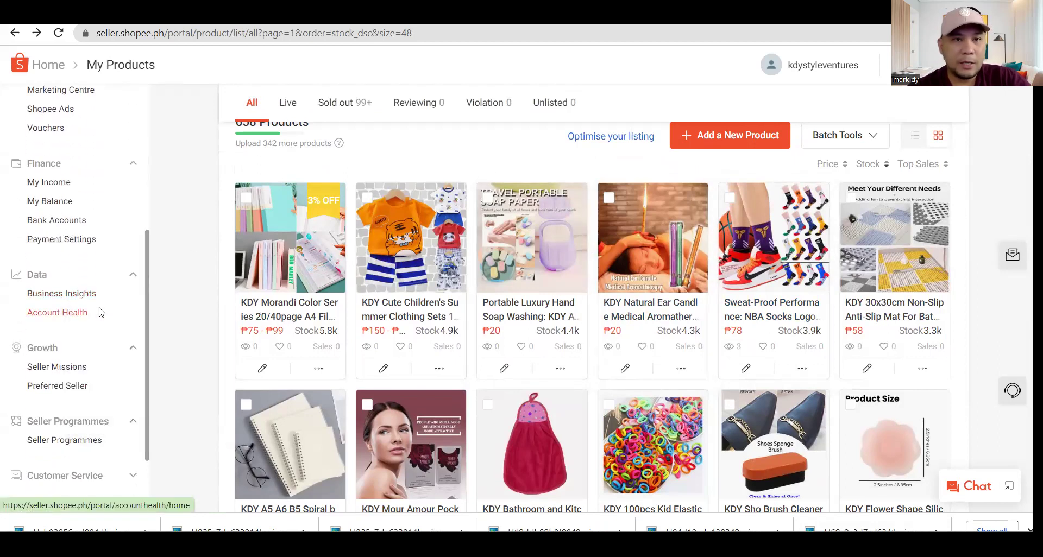
key(ctrl+Tab)
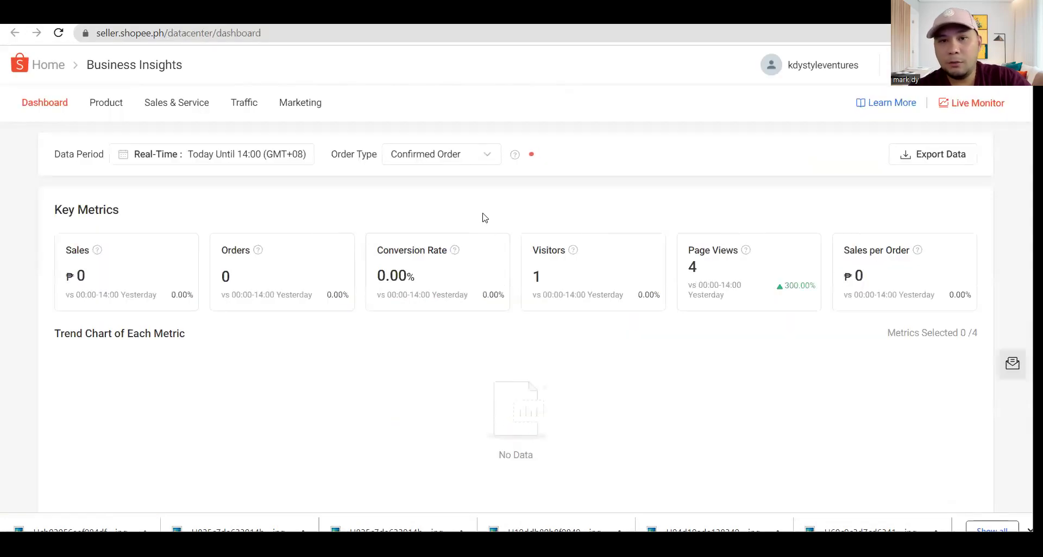
click(104, 104)
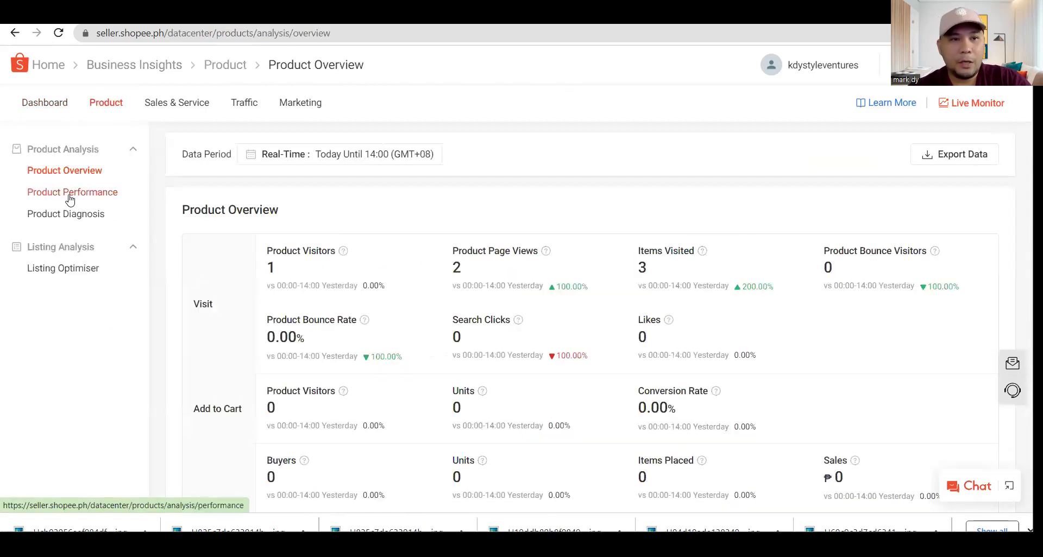
click(69, 195)
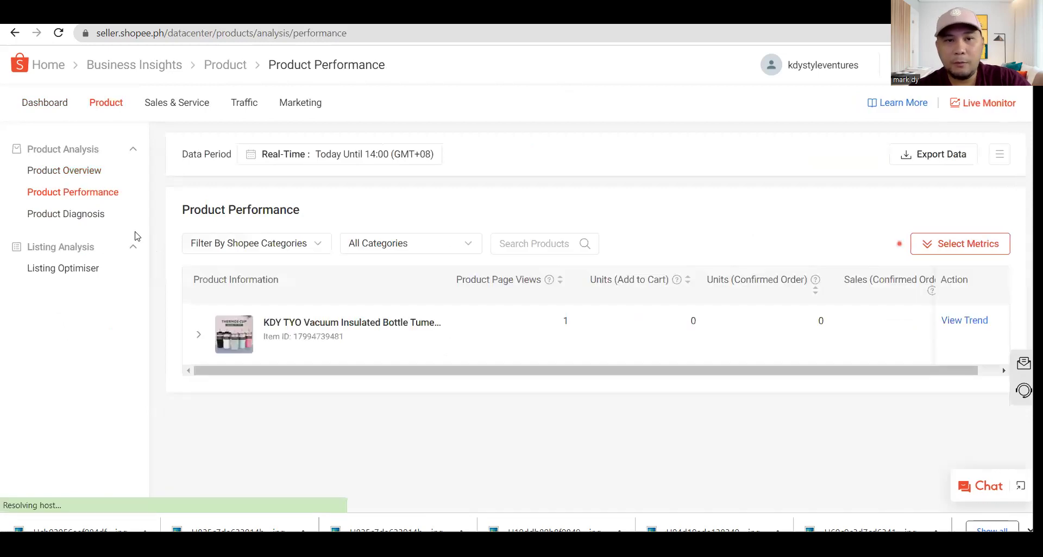
Set the report's data period to Past 7 Days and sort the products by page views in descending order
click(351, 158)
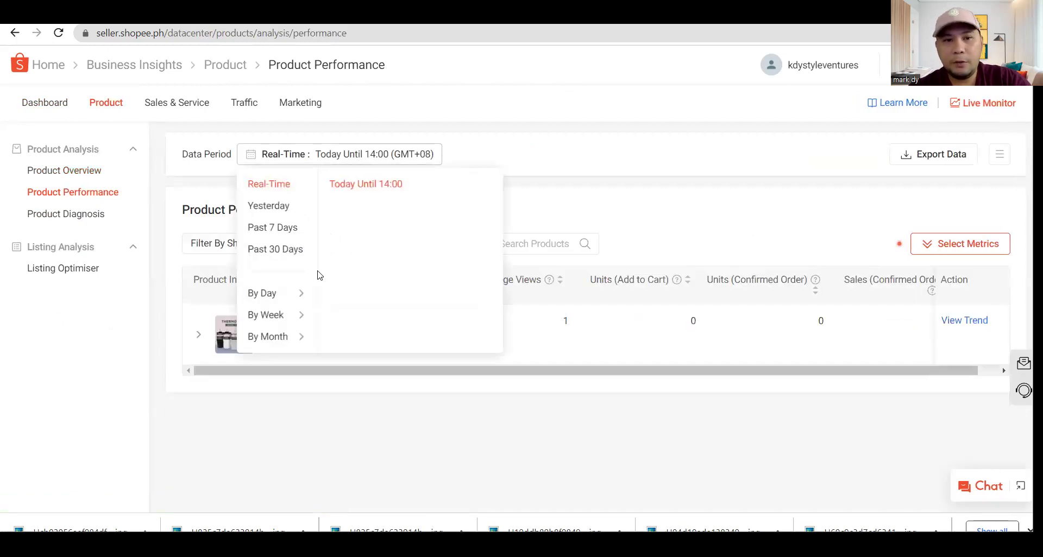
click(283, 229)
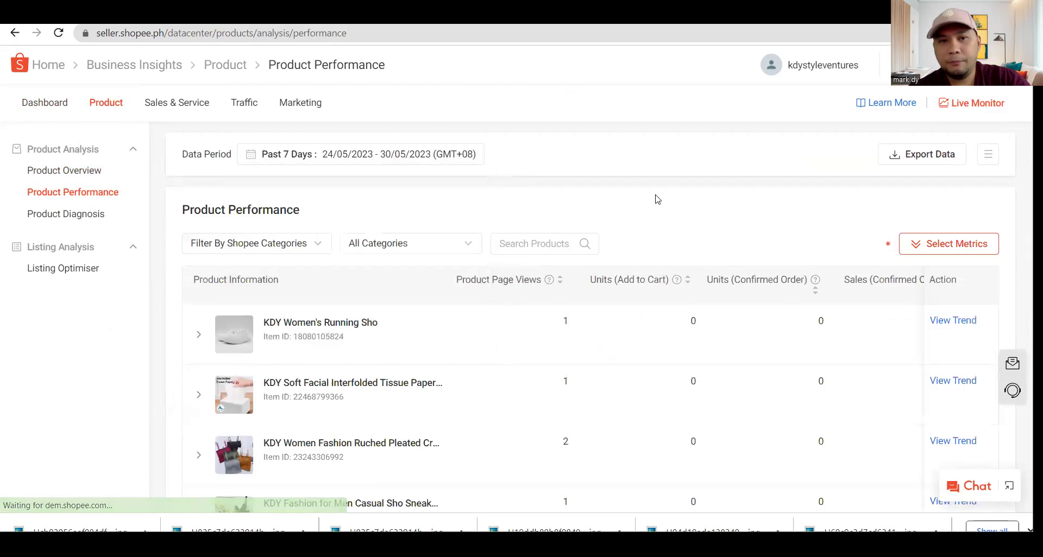
click(559, 280)
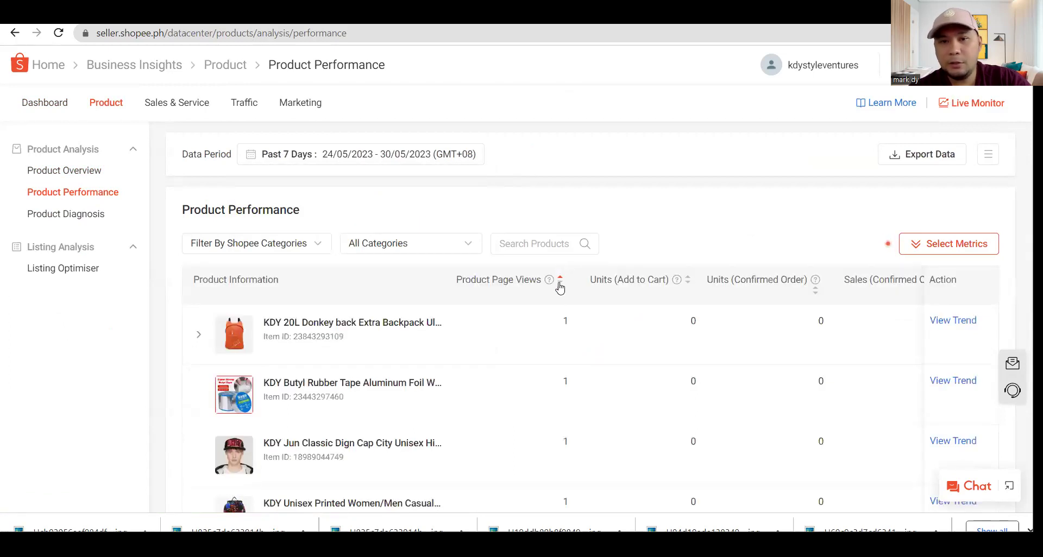
click(560, 282)
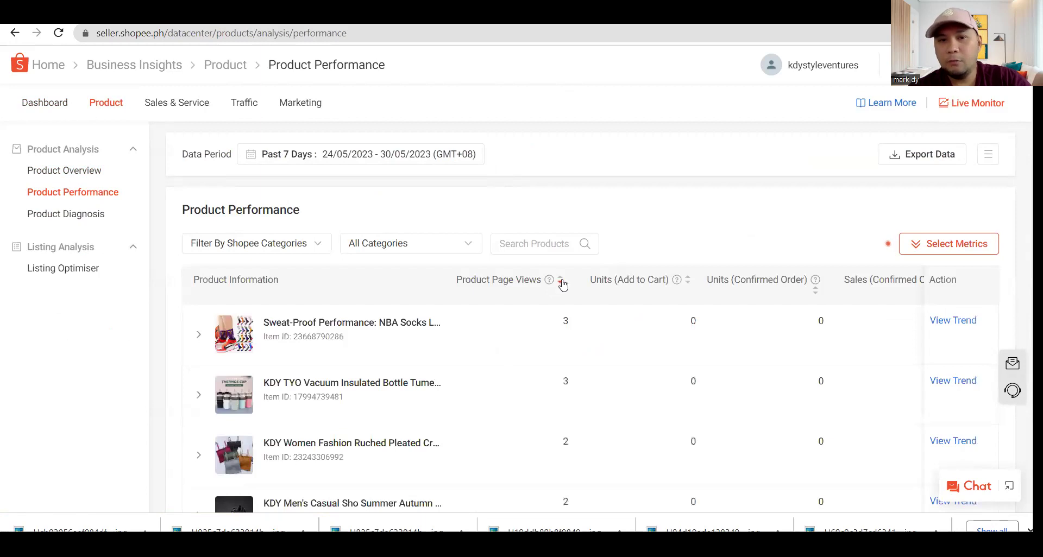
Examine the page views, add-to-cart units and confirmed orders of the products in the Product Performance report
scroll(697, 200, down, 2)
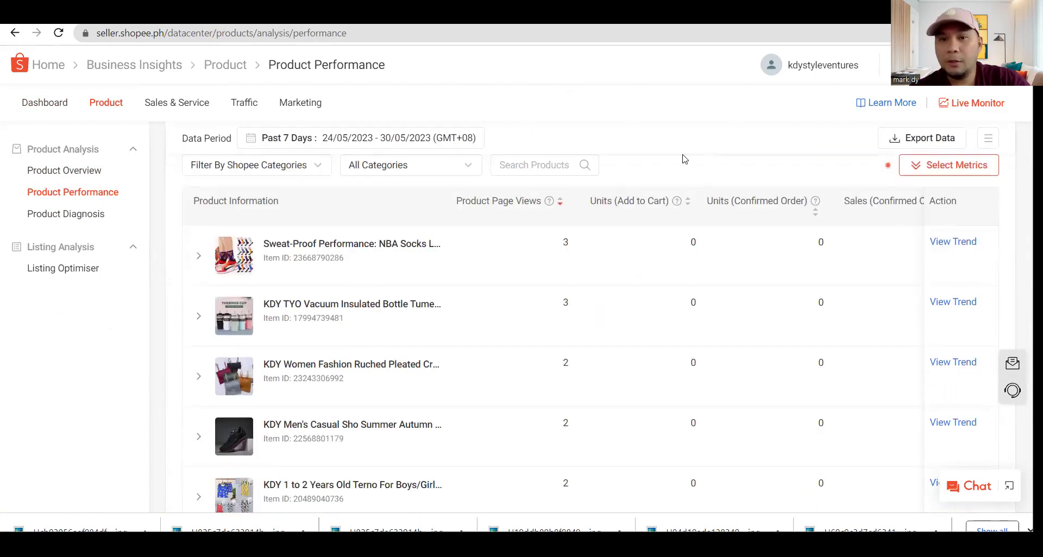
scroll(683, 159, down, 3)
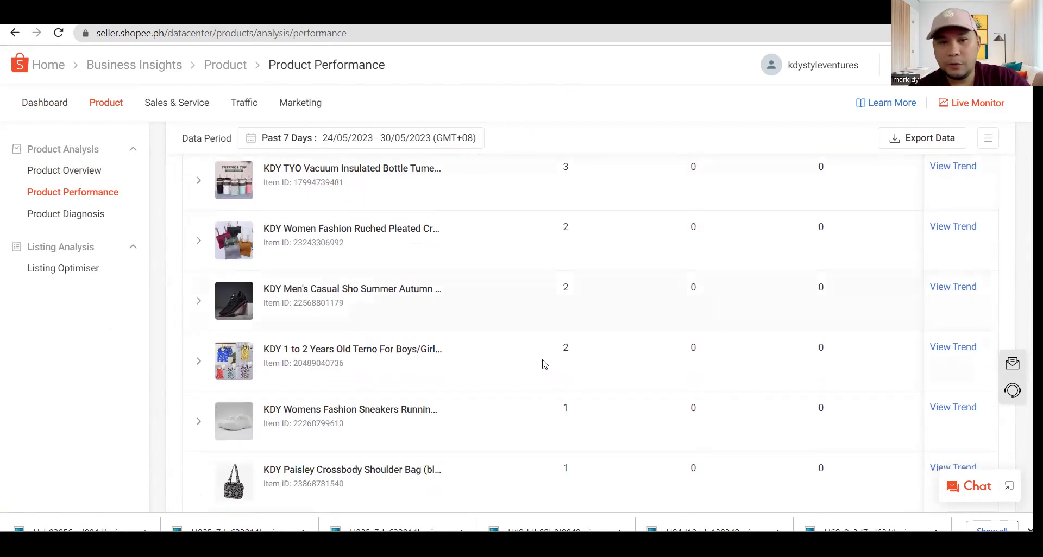
scroll(599, 376, up, 4)
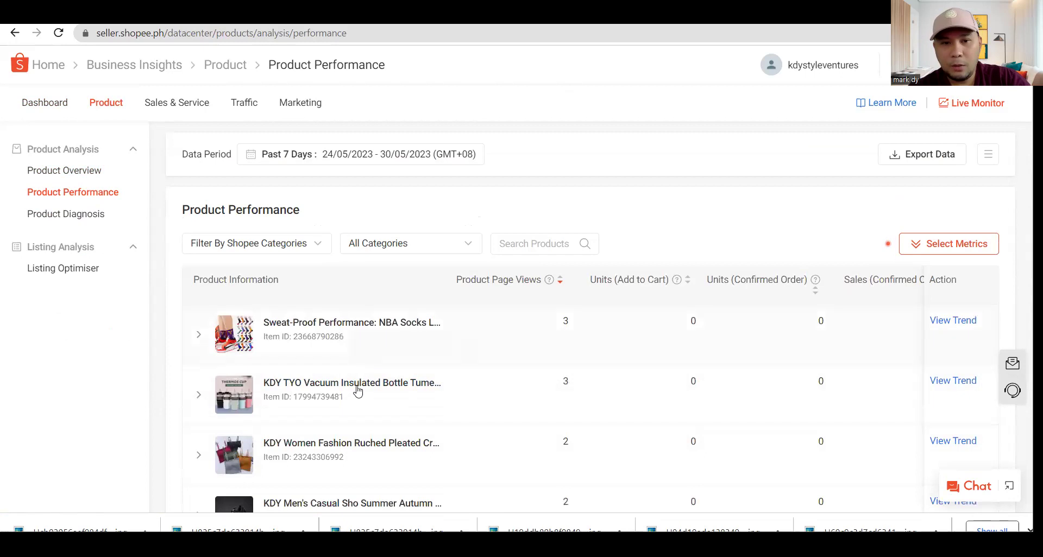
scroll(435, 425, down, 3)
scroll(458, 387, down, 3)
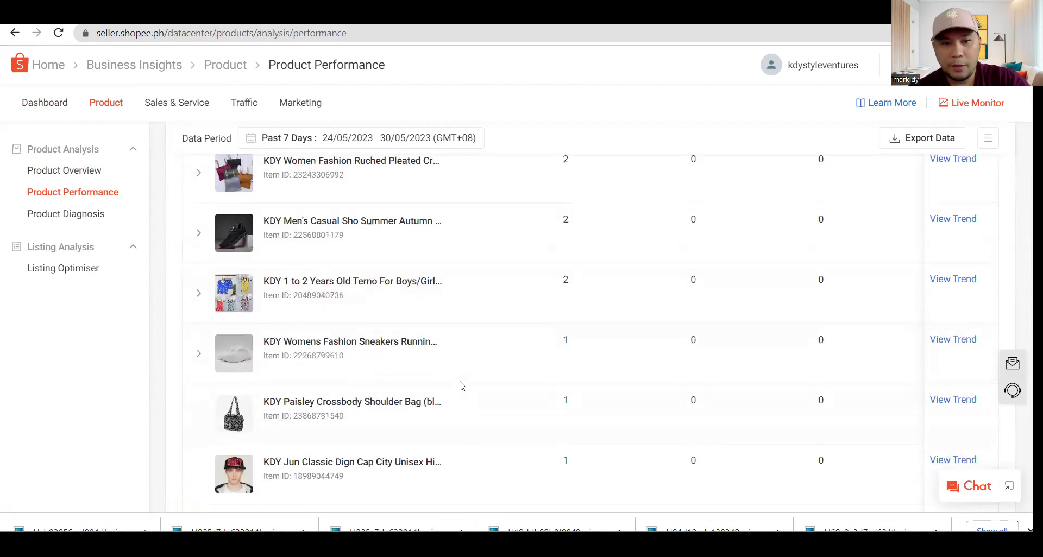
scroll(472, 423, down, 4)
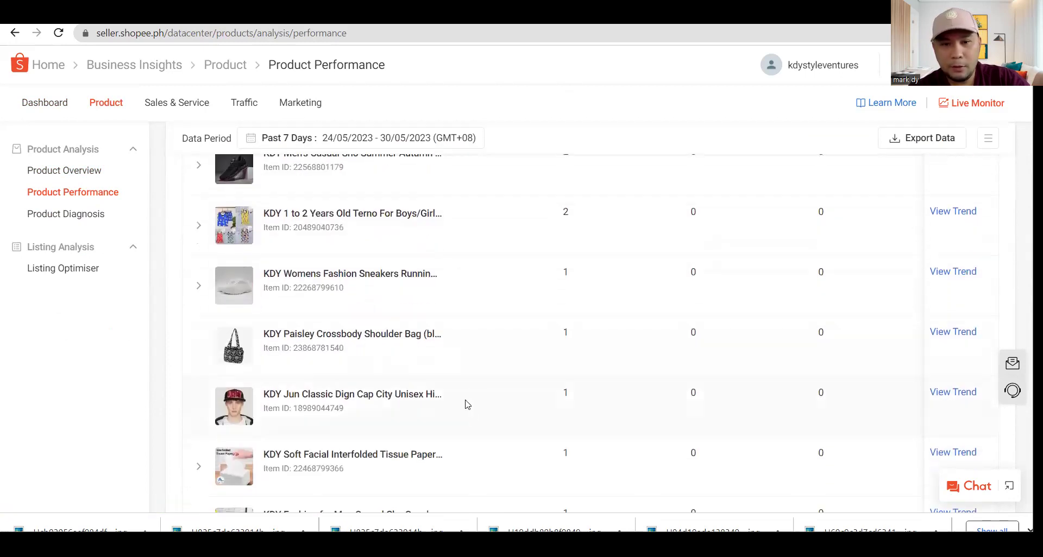
scroll(461, 407, down, 5)
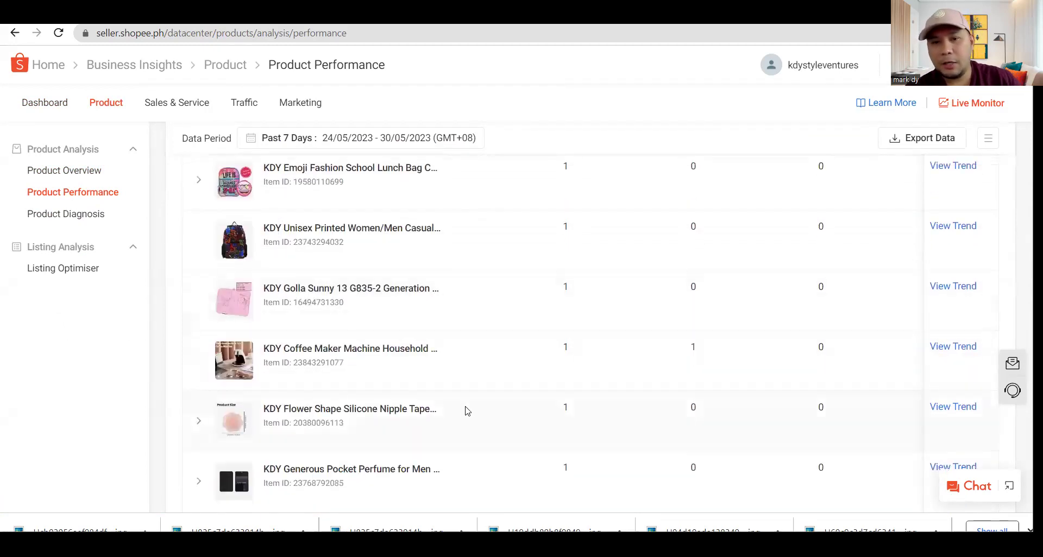
scroll(491, 422, down, 4)
scroll(487, 414, down, 2)
scroll(482, 409, up, 3)
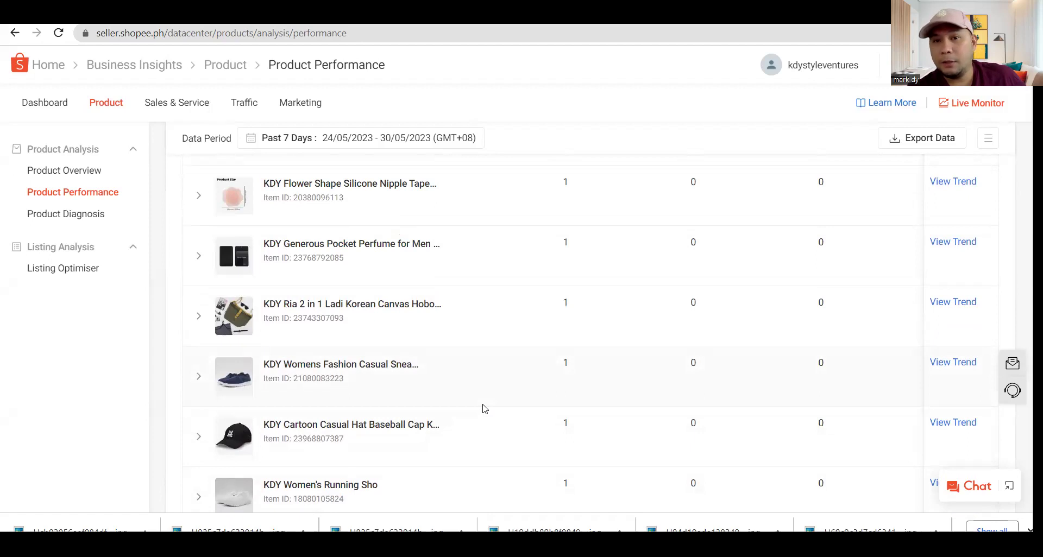
scroll(498, 395, up, 5)
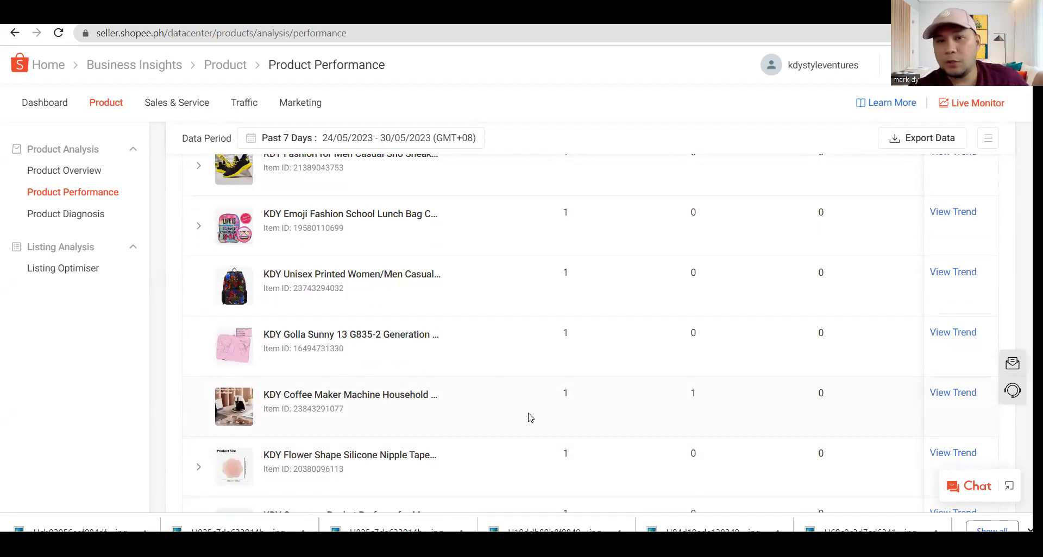
scroll(530, 418, up, 1)
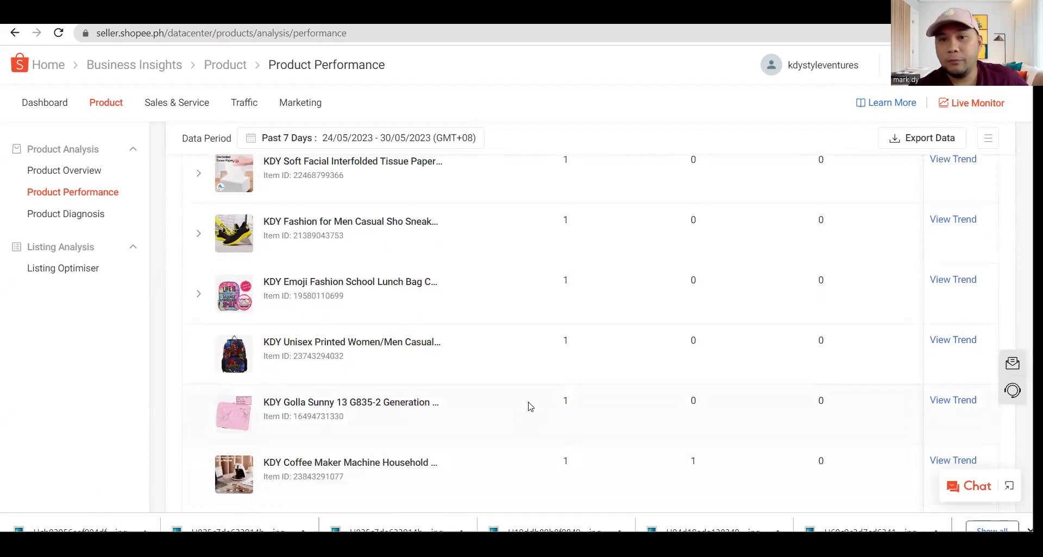
scroll(533, 406, up, 7)
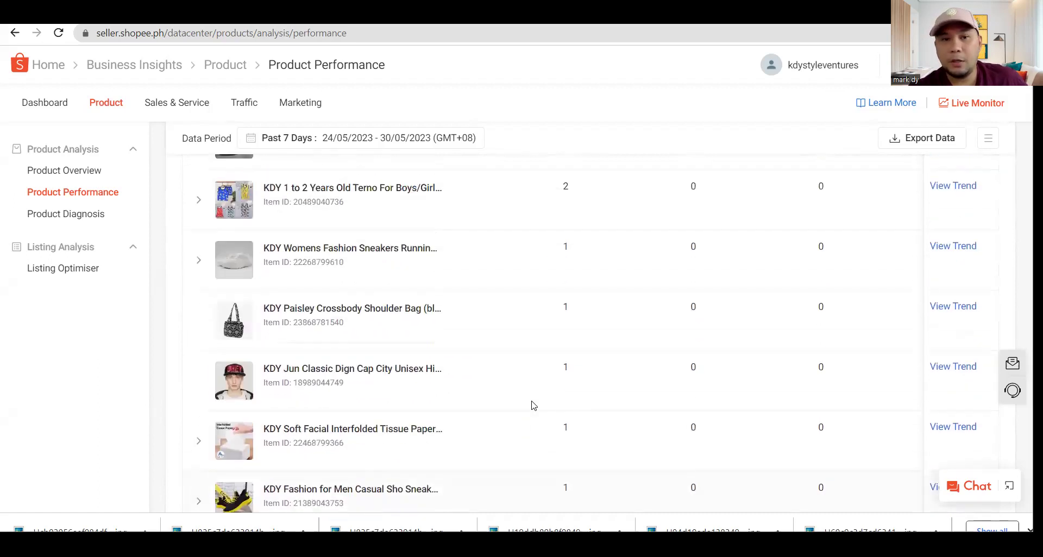
scroll(532, 406, up, 3)
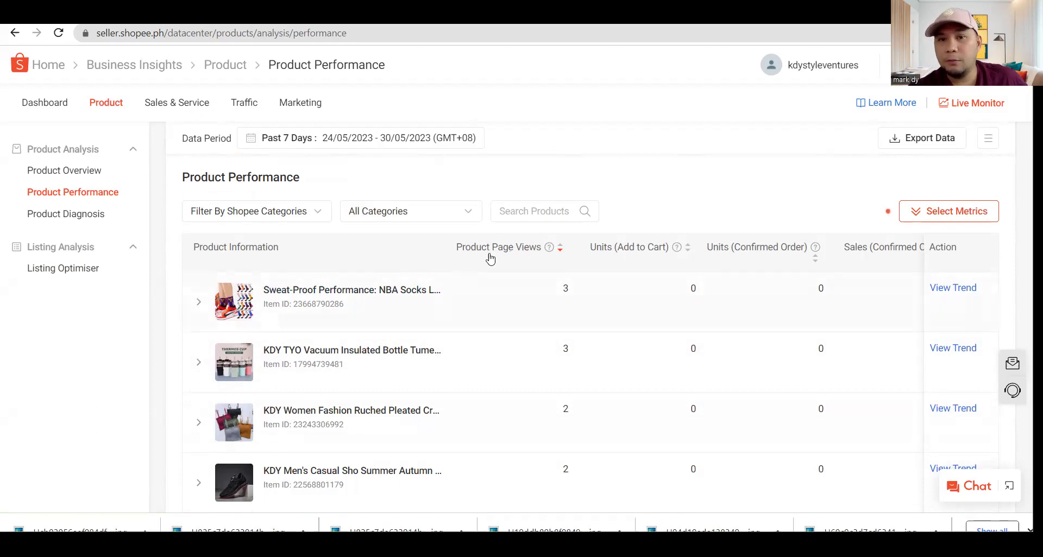
mouse_move(549, 249)
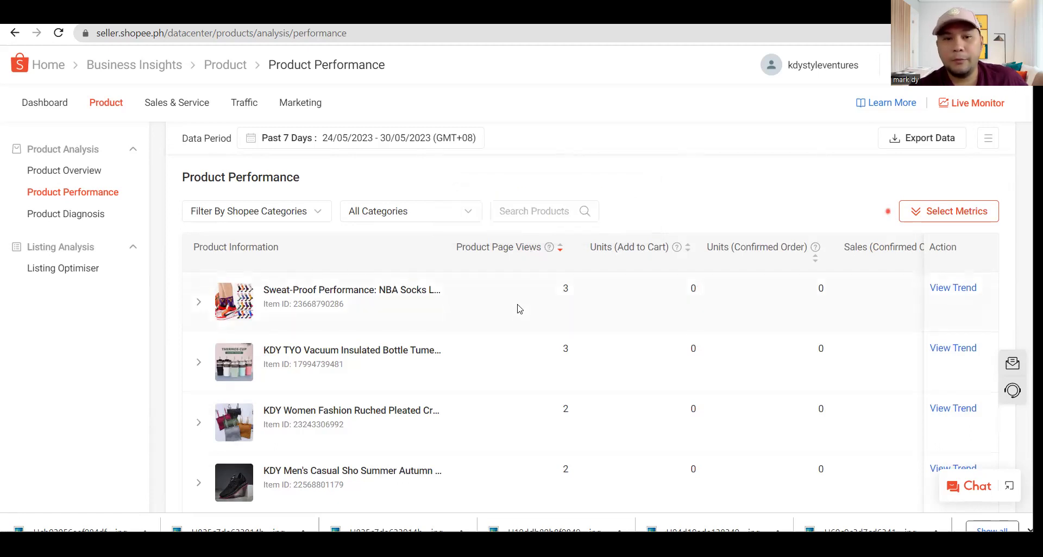
scroll(526, 303, down, 2)
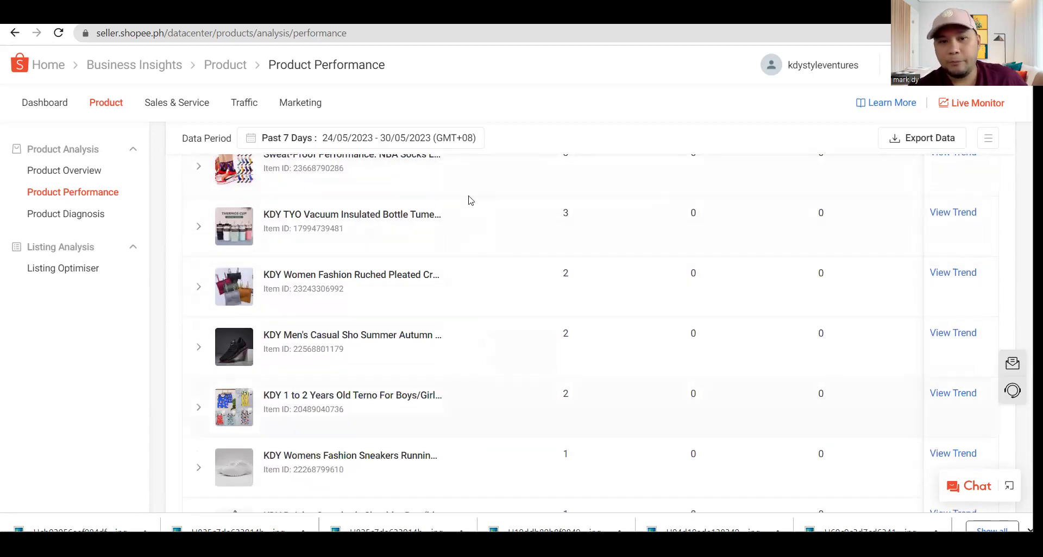
scroll(493, 423, down, 1)
scroll(493, 424, down, 3)
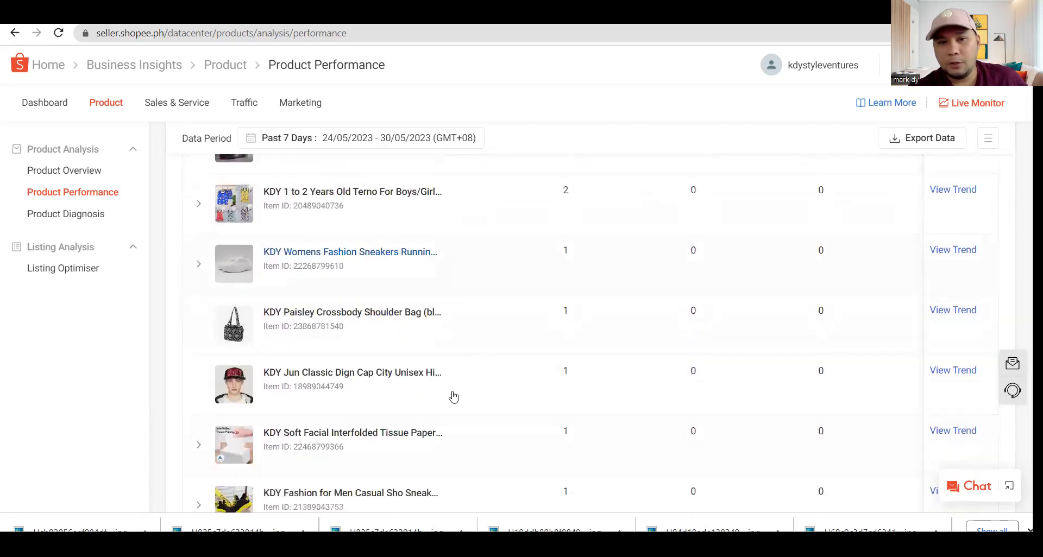
scroll(465, 413, down, 3)
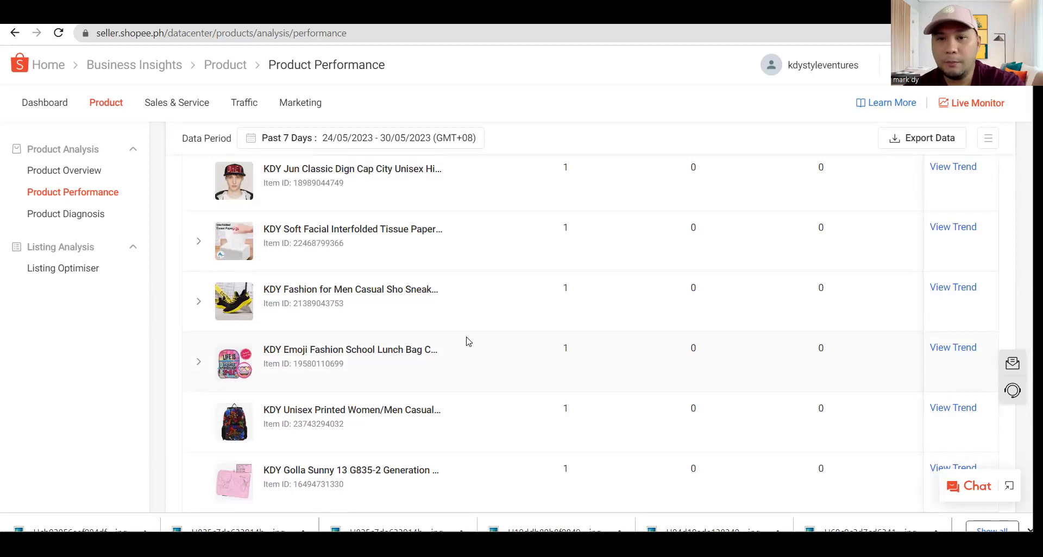
Look over the page views in the Product Performance report once more and return to the My Products list
scroll(466, 340, up, 5)
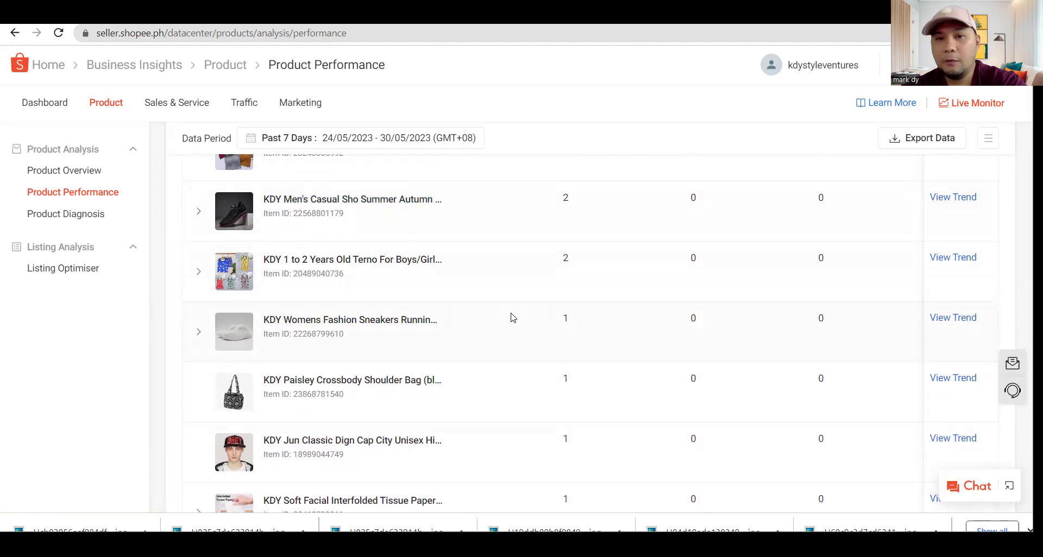
scroll(512, 314, up, 4)
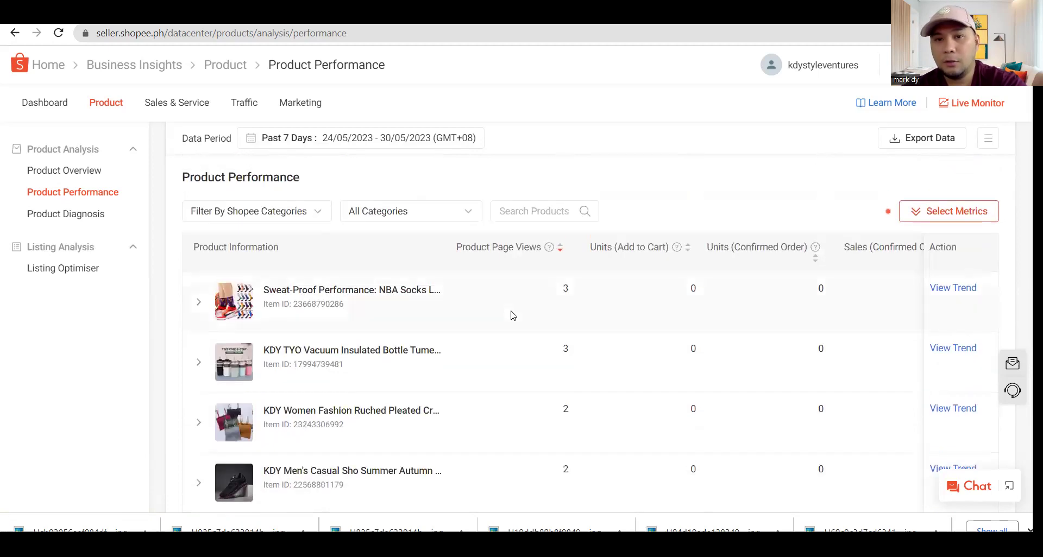
scroll(505, 336, down, 1)
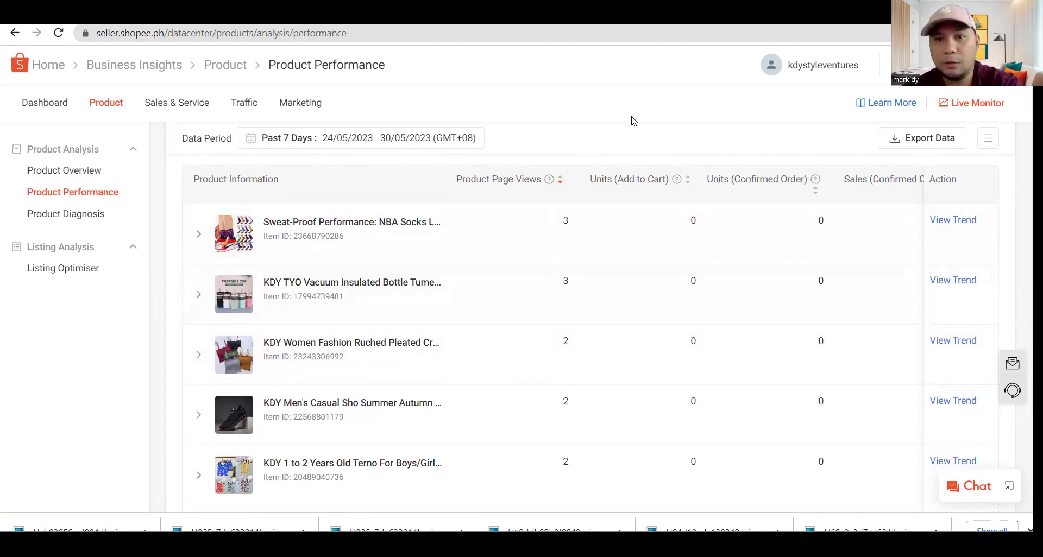
click(15, 32)
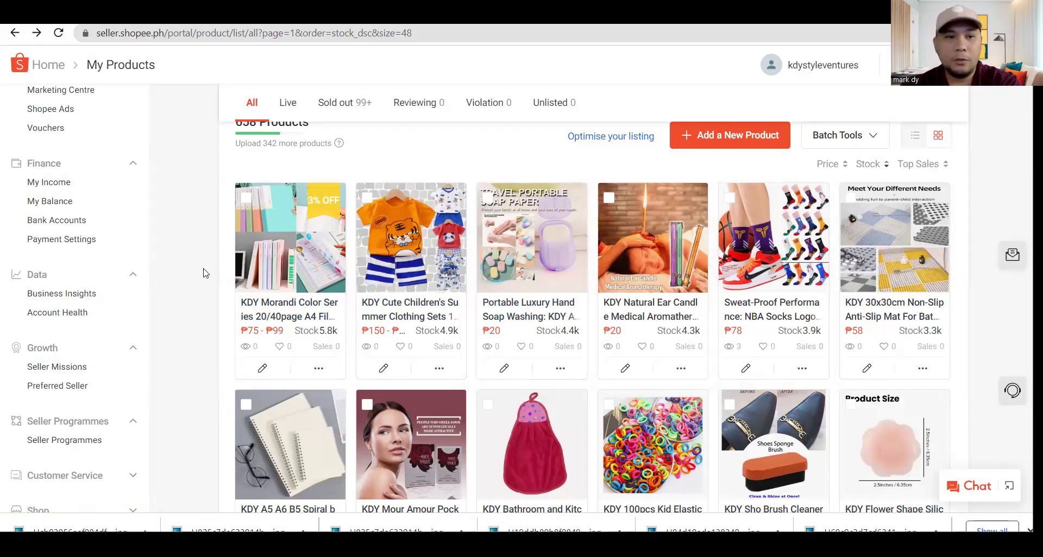
Open Seller Missions in a separate tab and switch to it
scroll(84, 321, down, 3)
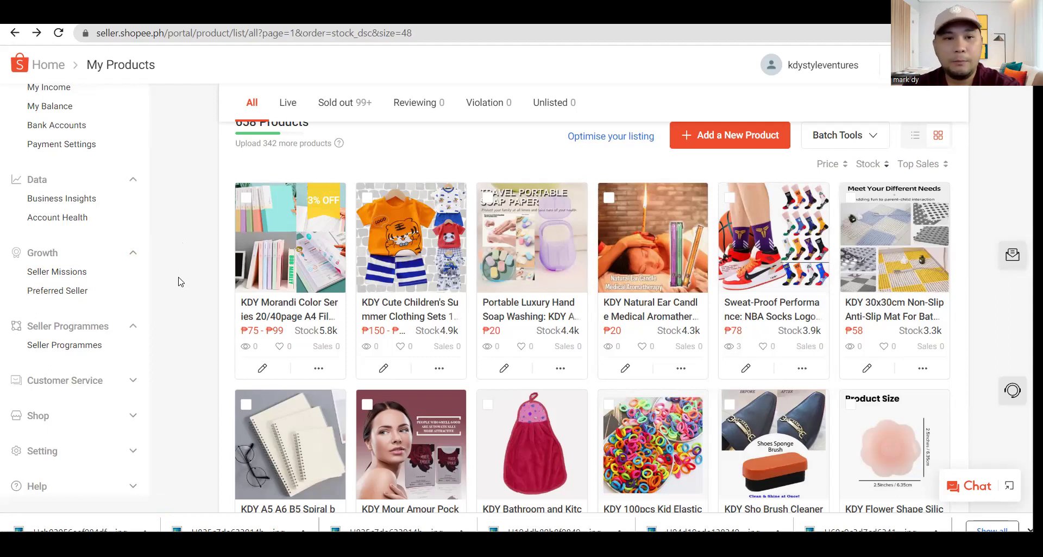
scroll(60, 339, down, 1)
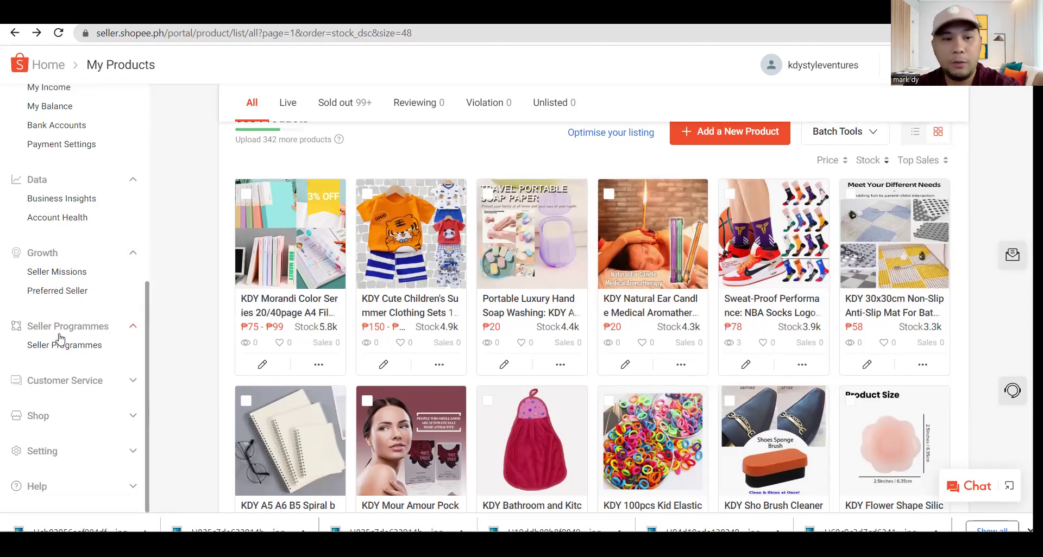
scroll(60, 339, down, 6)
right_click(79, 275)
click(102, 292)
key(ctrl+Tab)
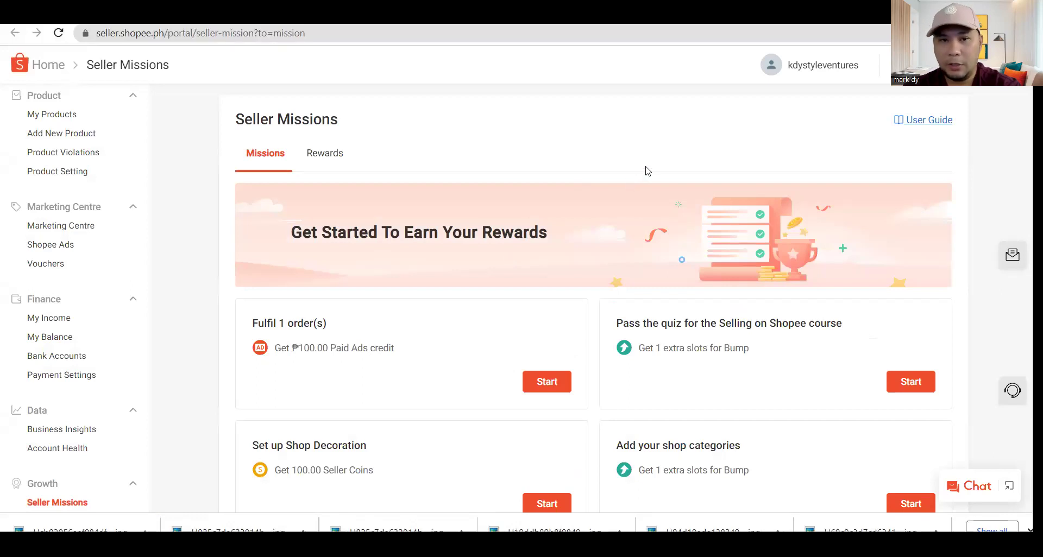
Review the claimed rewards in Seller Missions, including their ads credits and validity dates
click(338, 161)
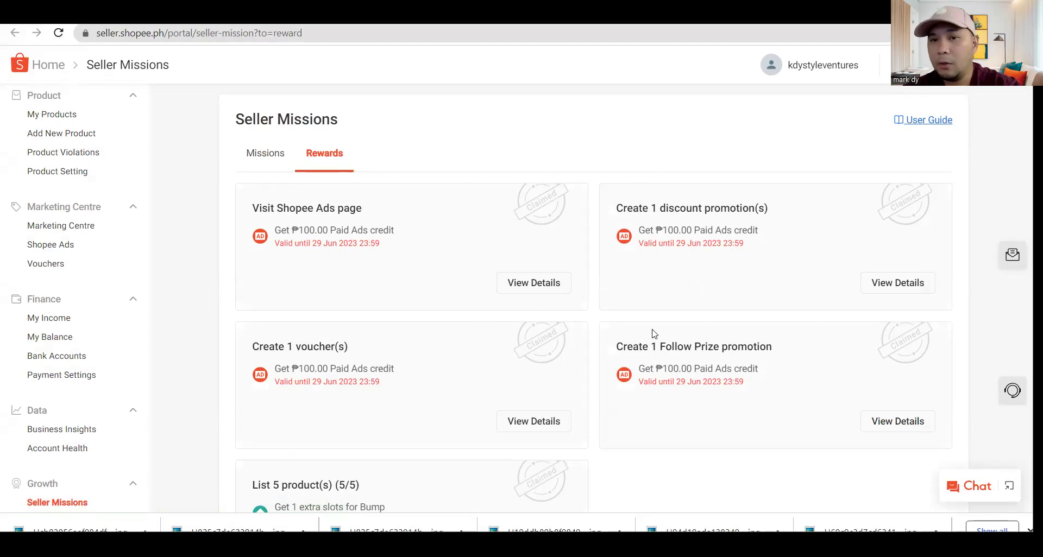
scroll(654, 334, down, 3)
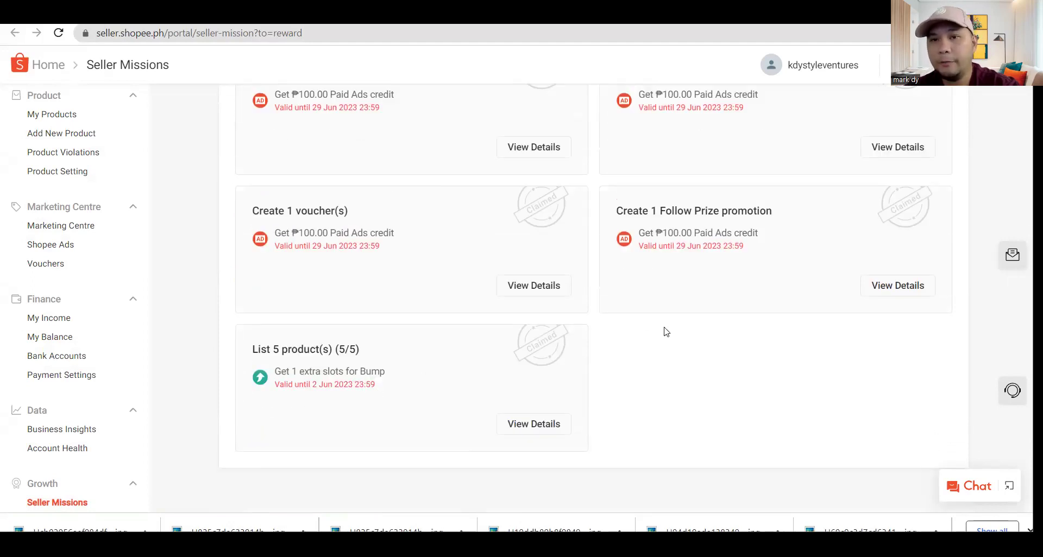
scroll(667, 332, up, 1)
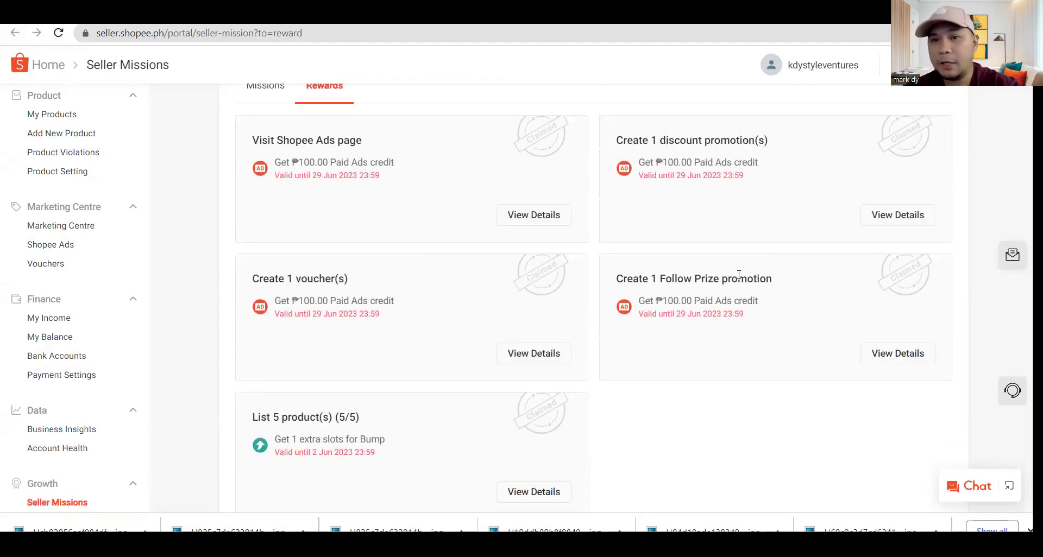
Open Shopee Ads in a separate tab, check the ads credit and ad statistics, and return to the Seller Missions rewards
right_click(60, 243)
click(96, 253)
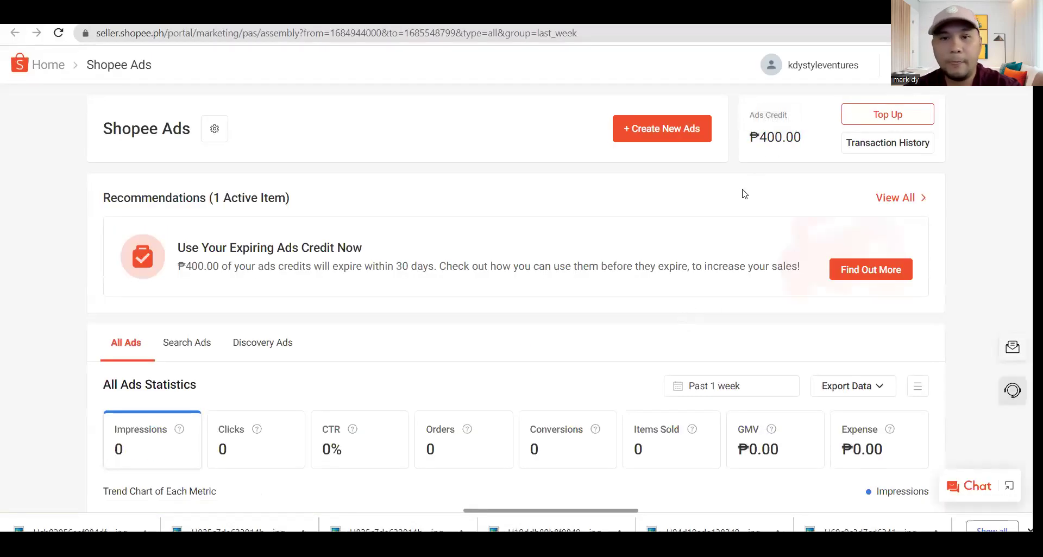
scroll(710, 227, down, 6)
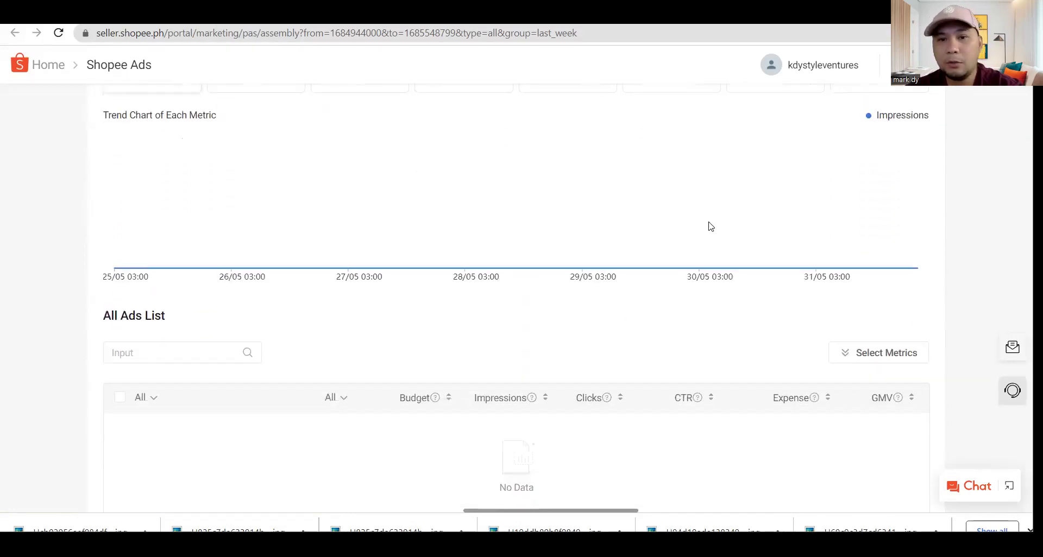
scroll(468, 214, up, 6)
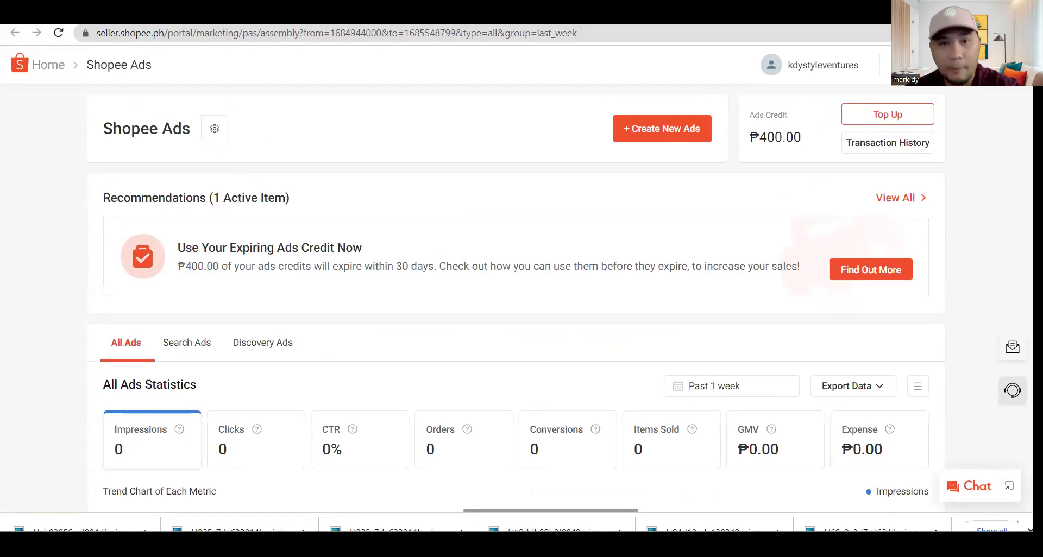
key(alt+Left)
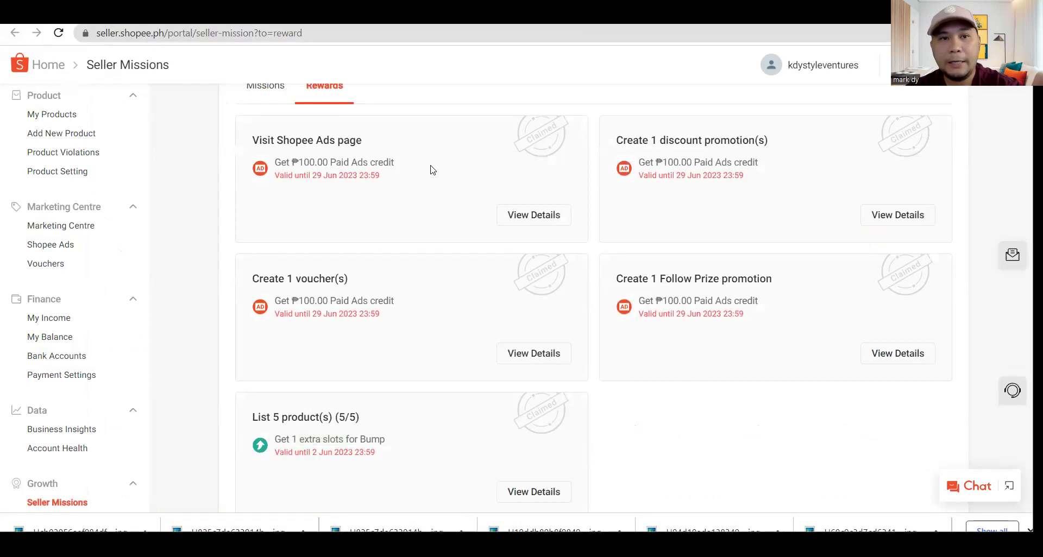
Examine the available seller missions and their rewards, especially the Top Picks collection, Add-on Deal promotion and FAQ Assistant missions
scroll(433, 170, up, 2)
click(268, 151)
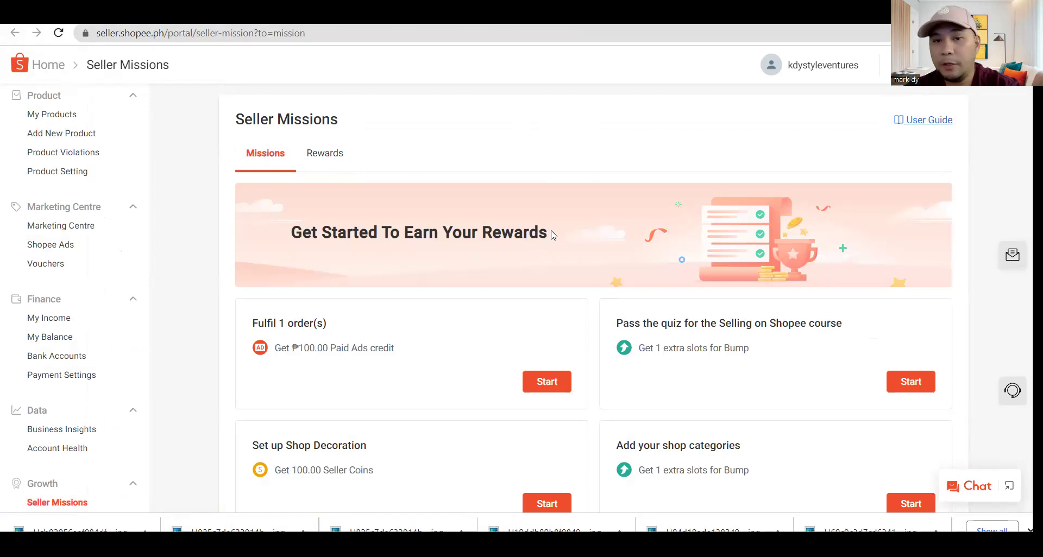
scroll(551, 234, down, 5)
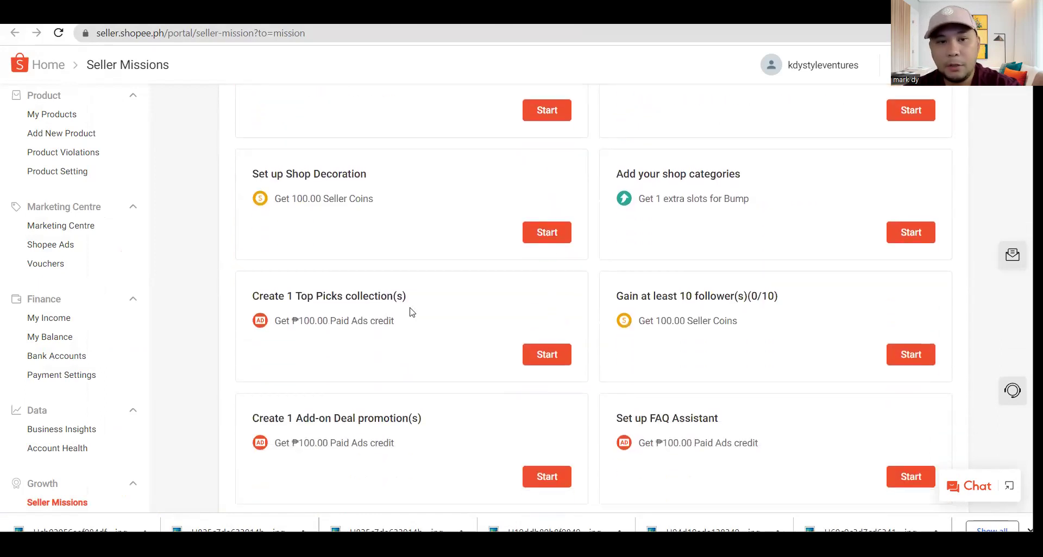
drag(274, 299, 447, 299)
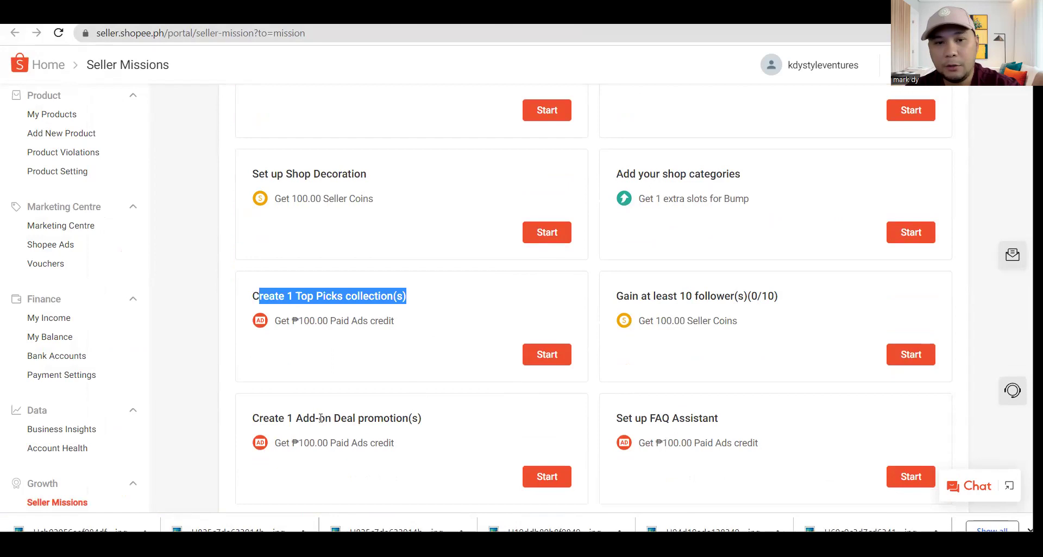
click(293, 416)
drag(292, 417, 437, 418)
scroll(453, 408, down, 3)
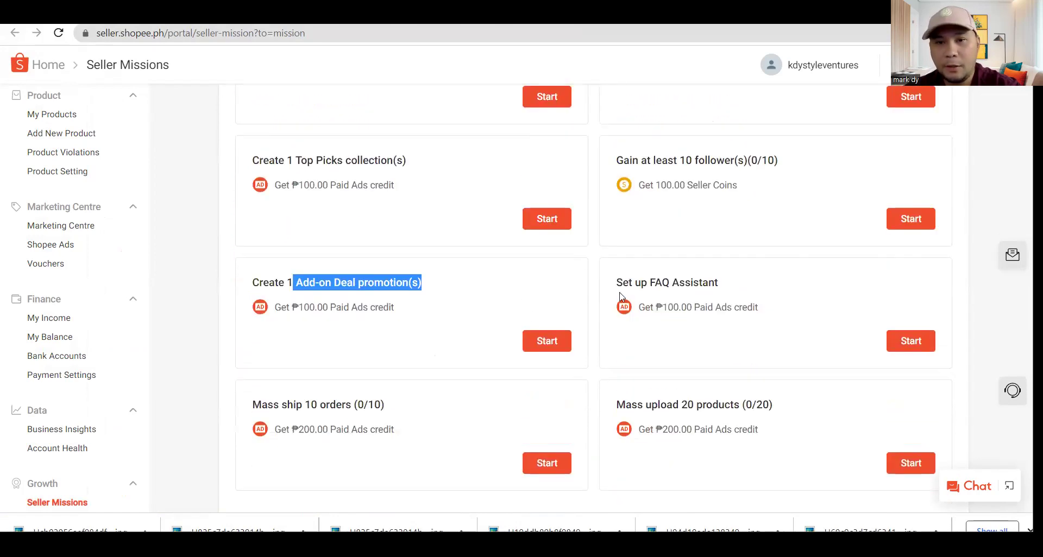
drag(642, 283, 753, 287)
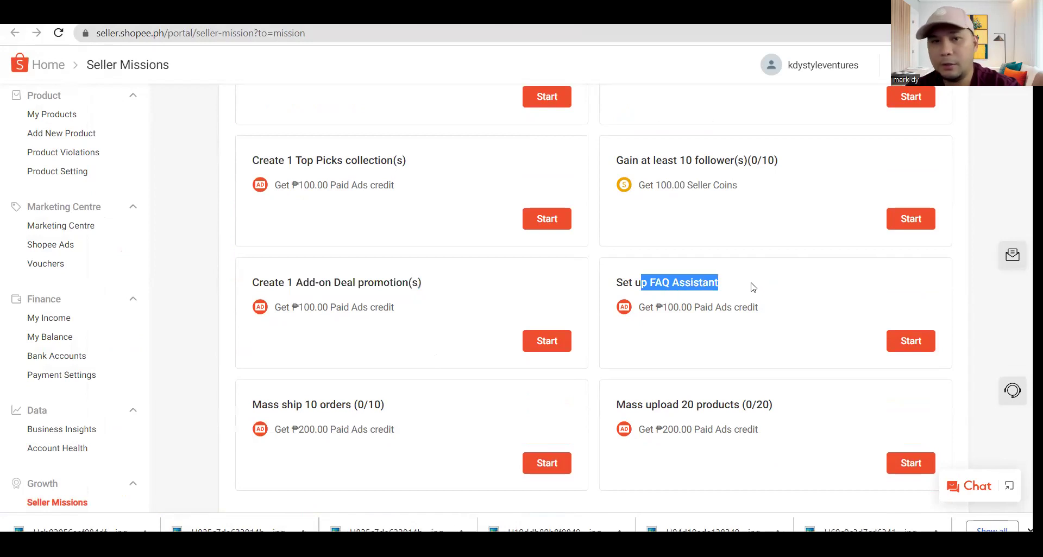
Start the "Create 1 Top Picks collection(s)" mission and proceed to the form for a new Top Picks collection
click(549, 222)
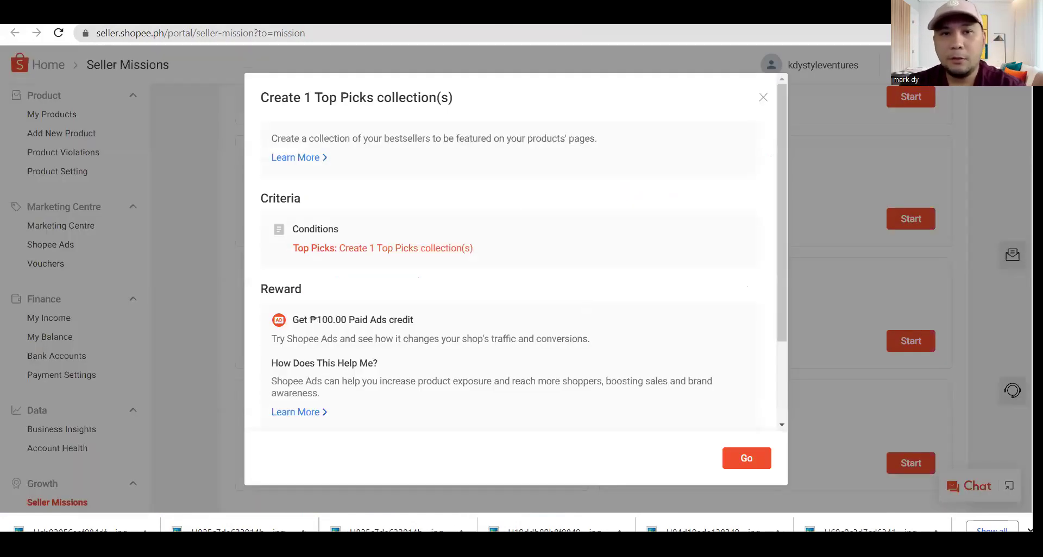
key(alt+Left)
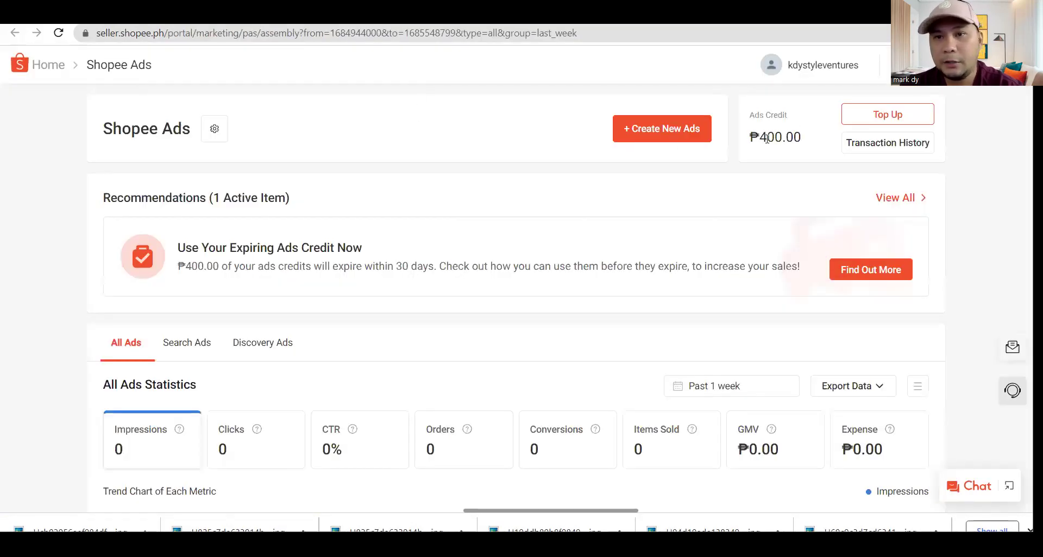
key(alt+Left)
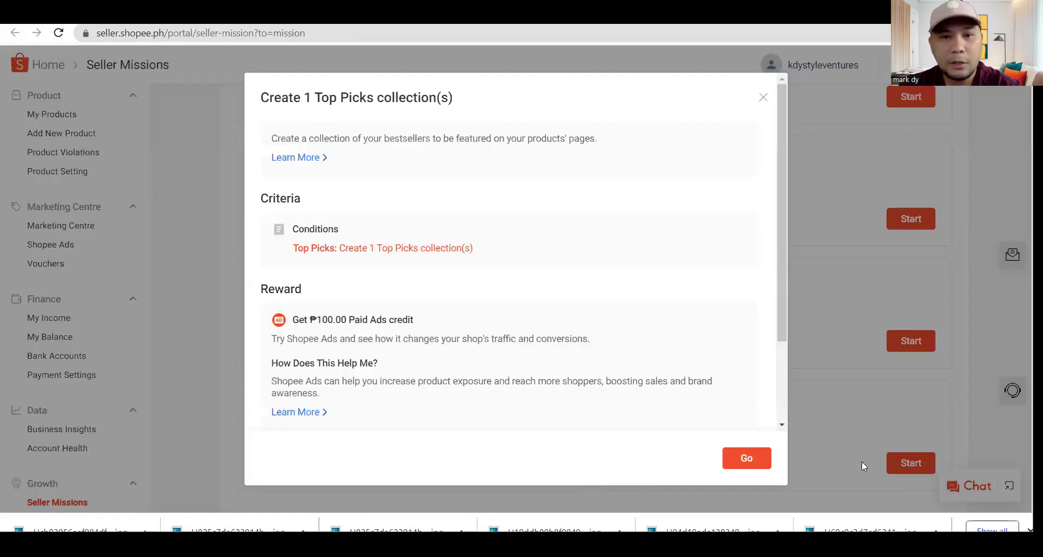
click(751, 459)
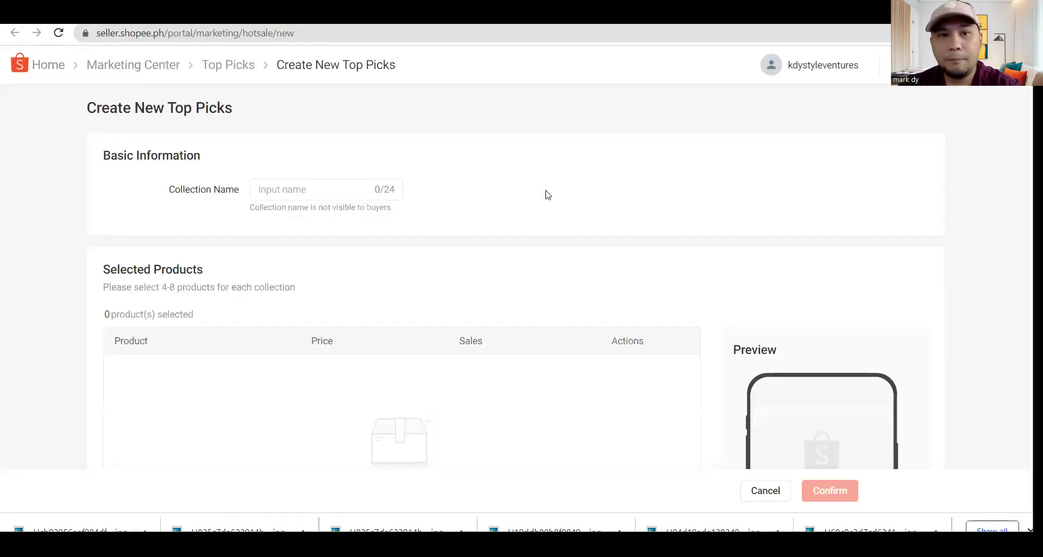
Name the new Top Picks collection "Top picks for june"
scroll(293, 202, down, 3)
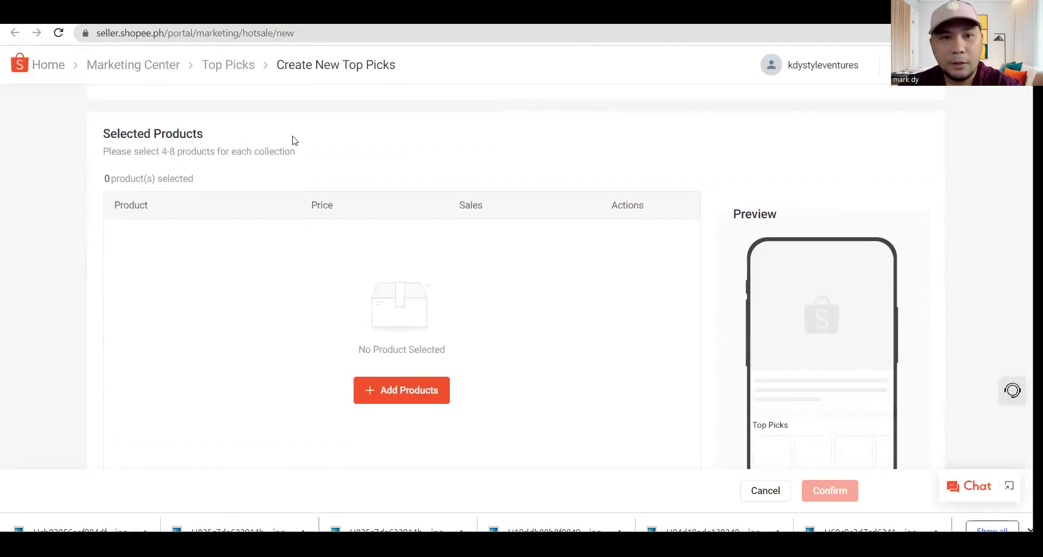
scroll(288, 163, up, 3)
click(289, 186)
text(T)
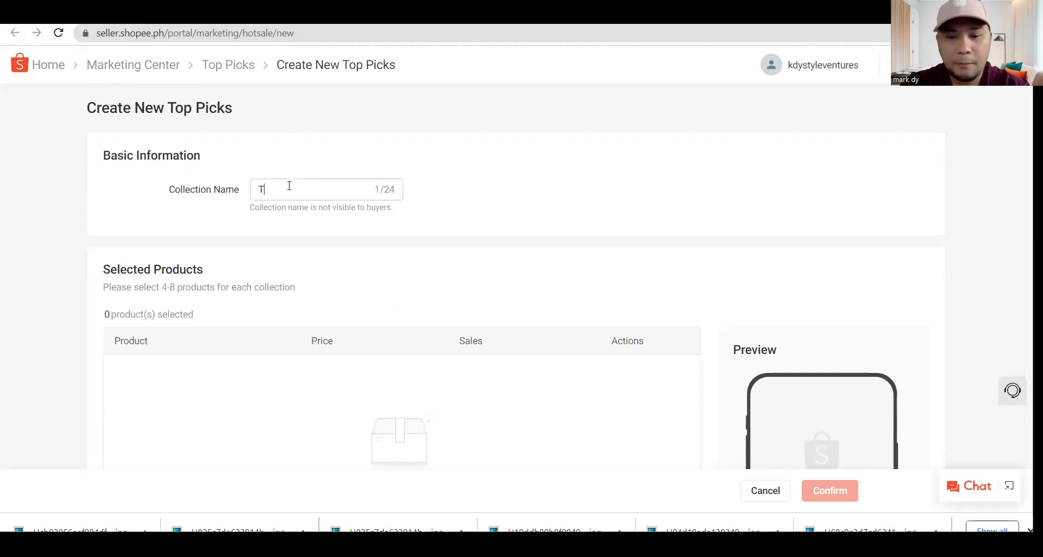
text(op picks for june)
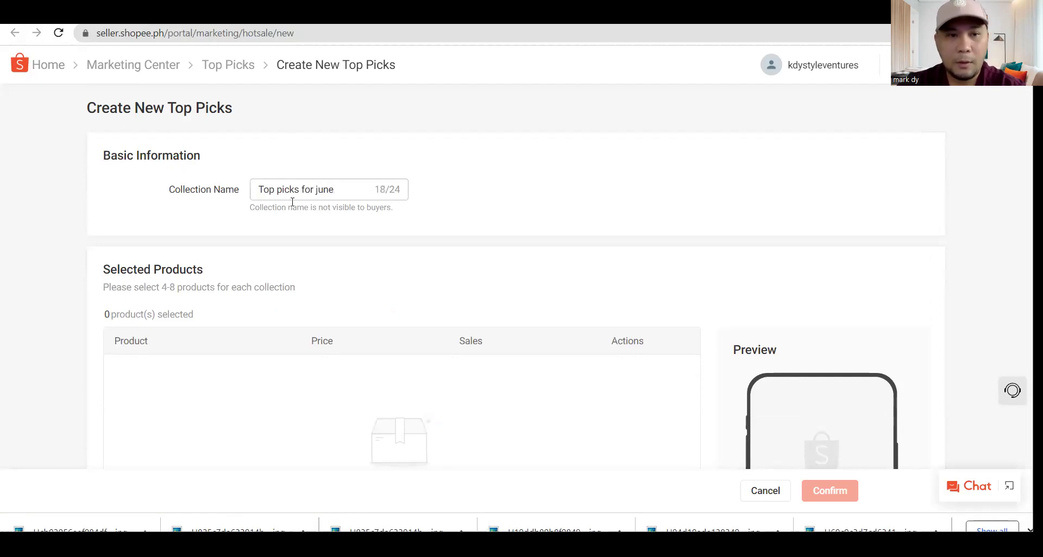
Open the product selection for the collection and select the Sweat-Proof Performance NBA socks
scroll(292, 202, down, 5)
click(410, 322)
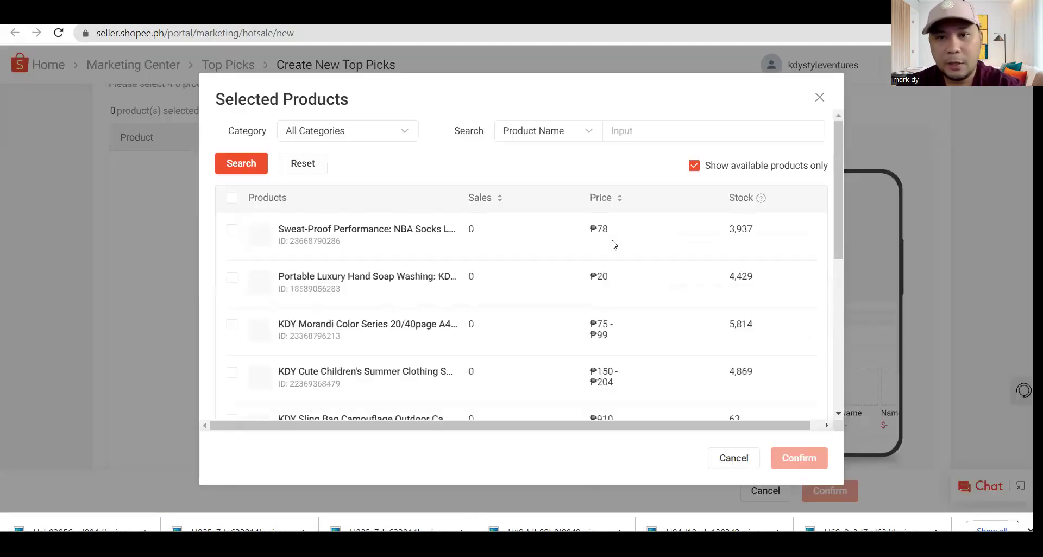
click(232, 232)
Select the KDY Morandi Color Series, KDY Cute Children's Summer Clothing and Portable Luxury Hand Soap products as well
click(233, 326)
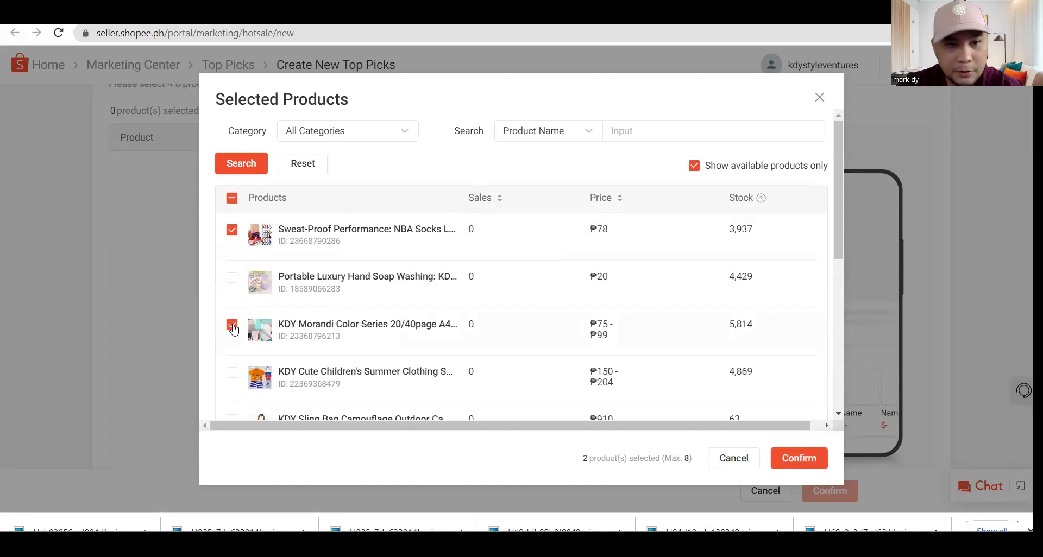
click(231, 373)
scroll(313, 301, down, 1)
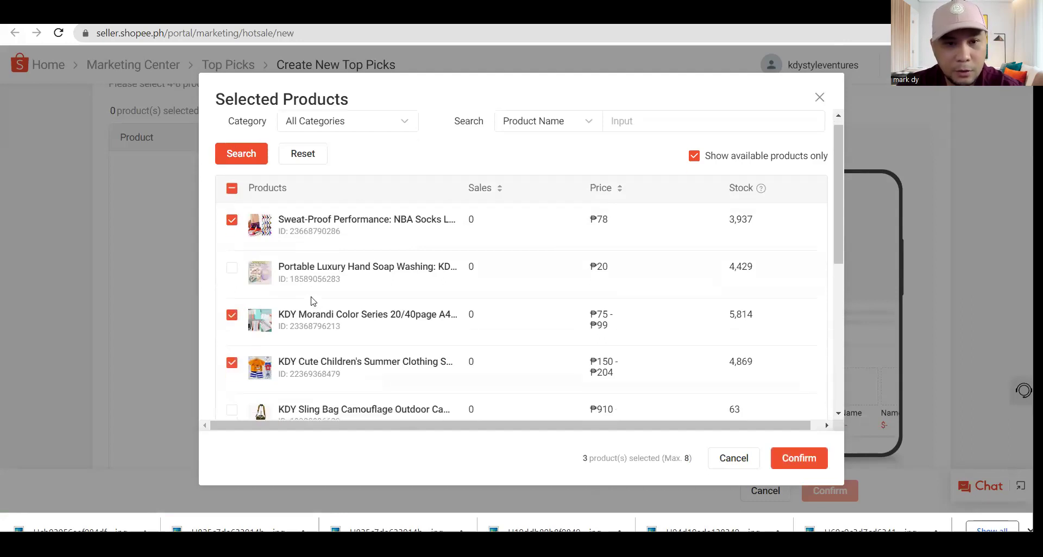
scroll(313, 301, down, 2)
scroll(249, 272, up, 1)
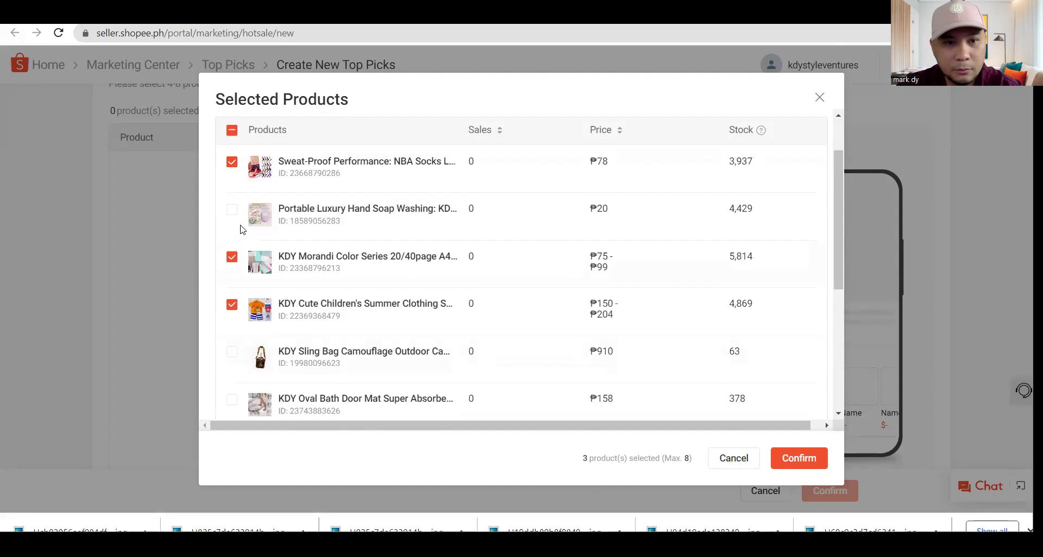
click(232, 210)
scroll(237, 294, down, 3)
scroll(238, 294, up, 3)
scroll(237, 294, down, 3)
scroll(239, 293, up, 4)
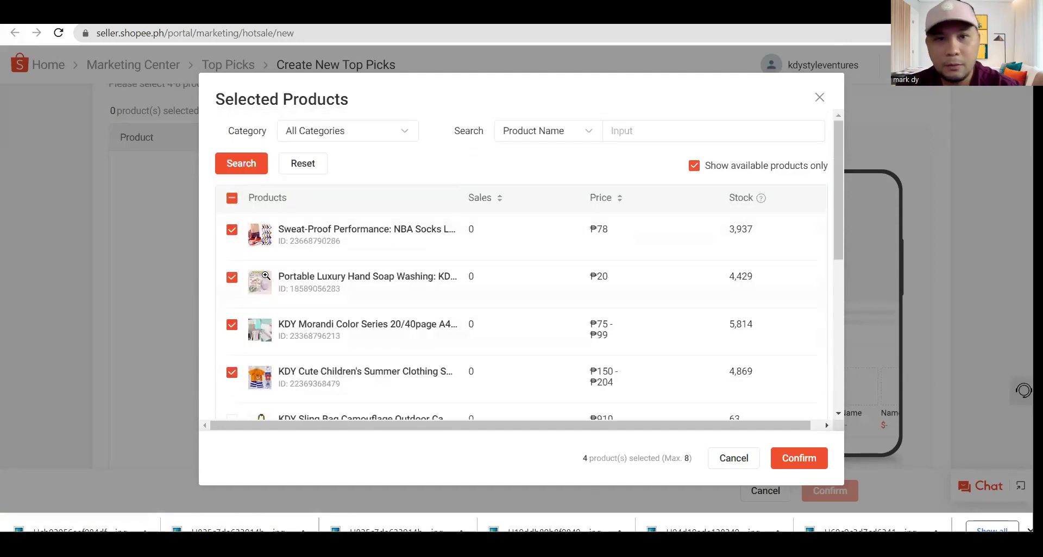
Deselect the hand soap, Morandi Color Series and children's summer clothing products
click(232, 277)
click(232, 325)
click(232, 373)
Filter the product list by the Mom & Baby category and run the search
scroll(259, 354, down, 3)
scroll(293, 314, up, 3)
click(350, 133)
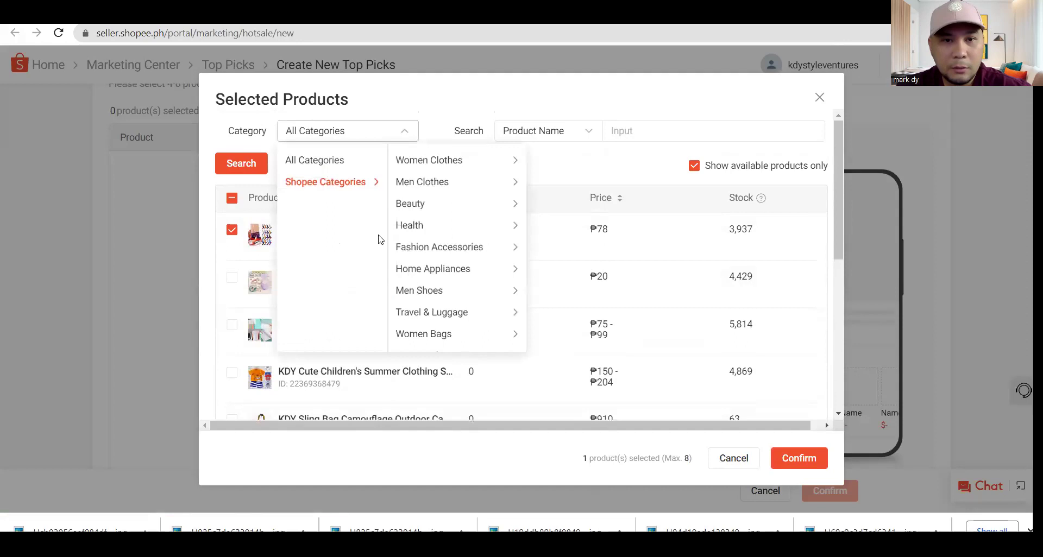
mouse_move(472, 237)
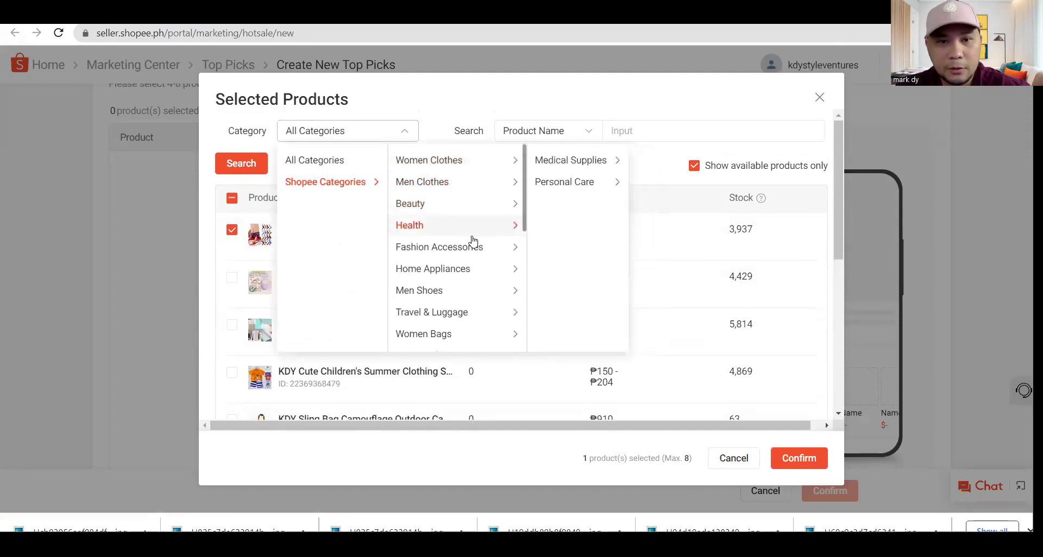
scroll(473, 284, down, 1)
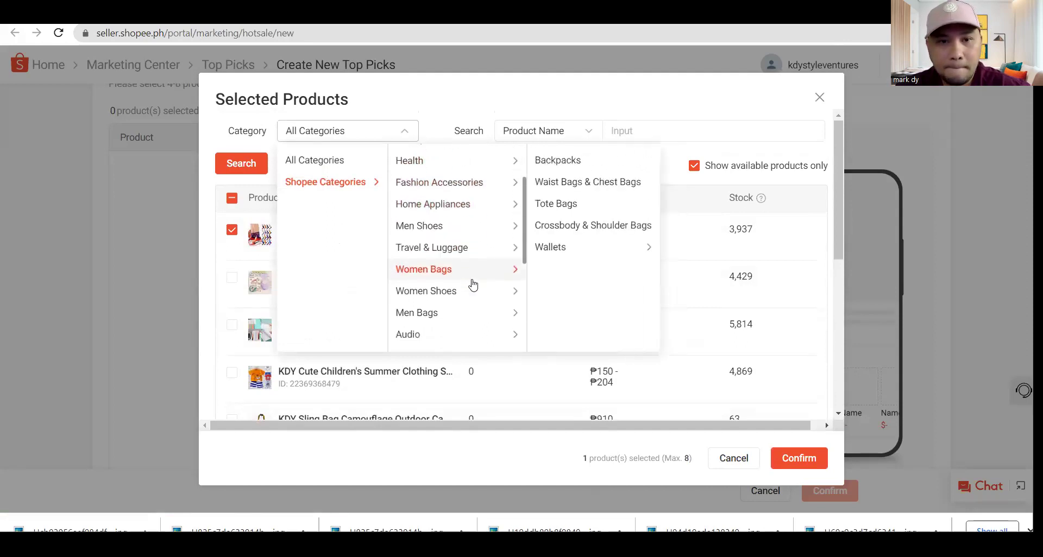
scroll(465, 294, down, 1)
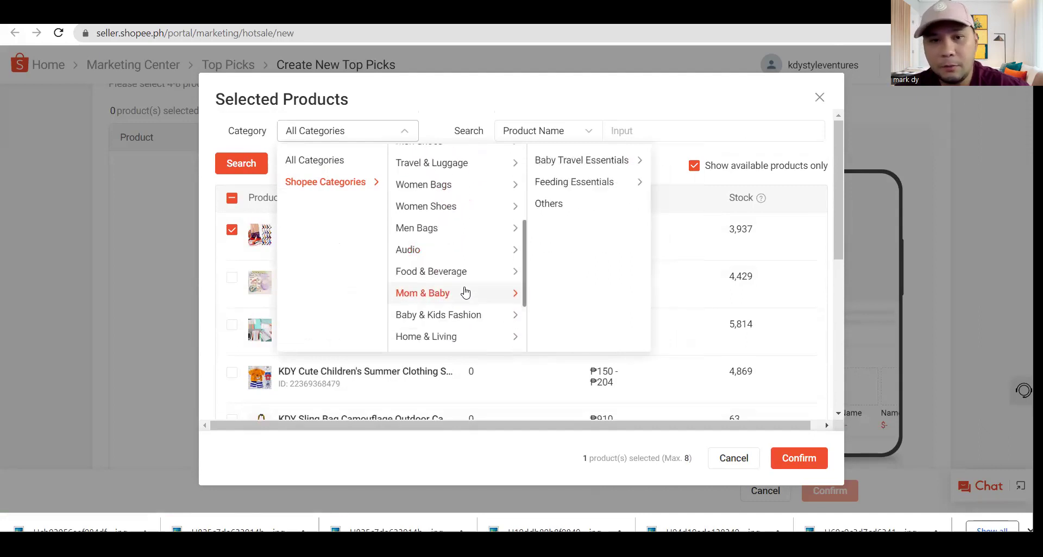
scroll(464, 304, down, 1)
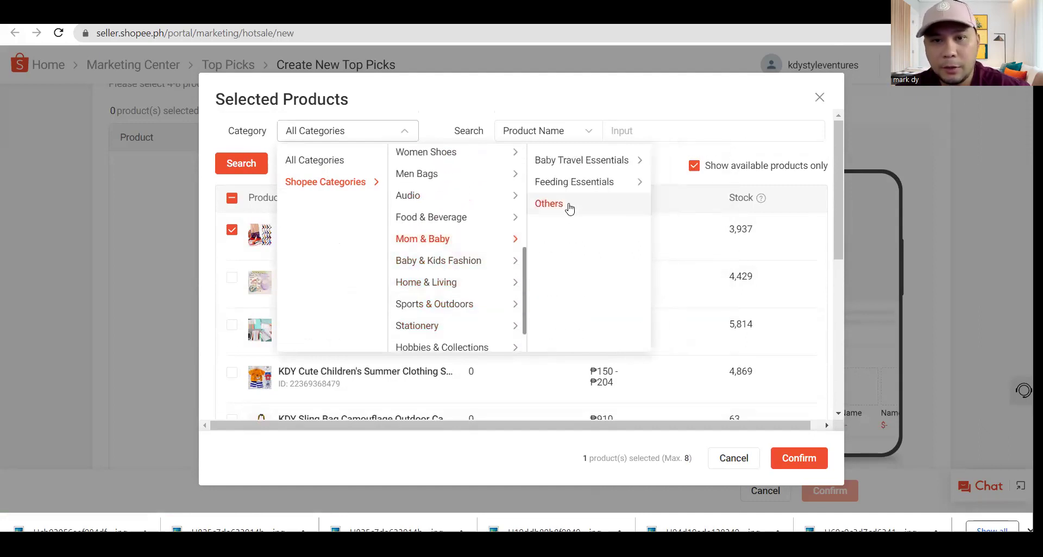
mouse_move(468, 265)
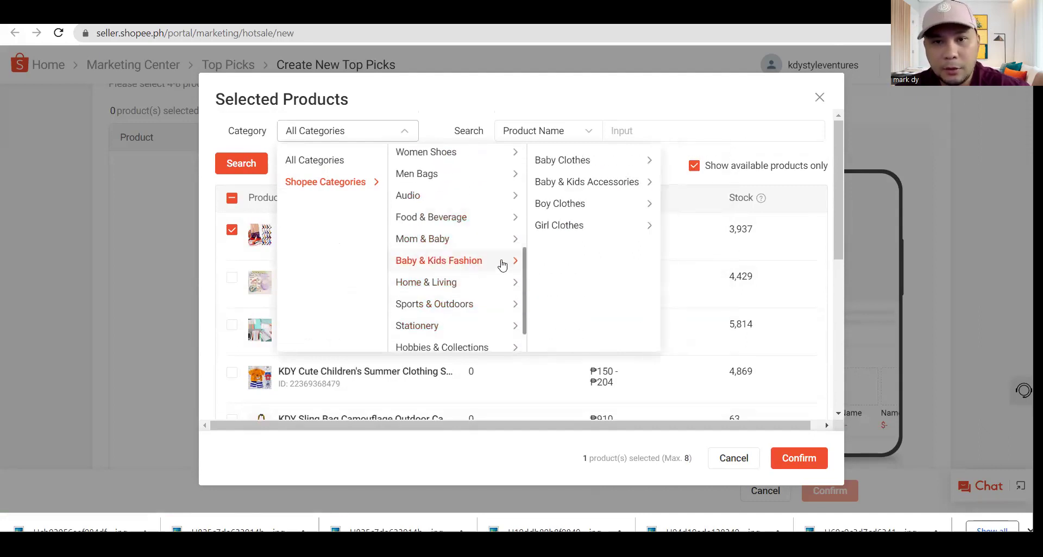
click(473, 243)
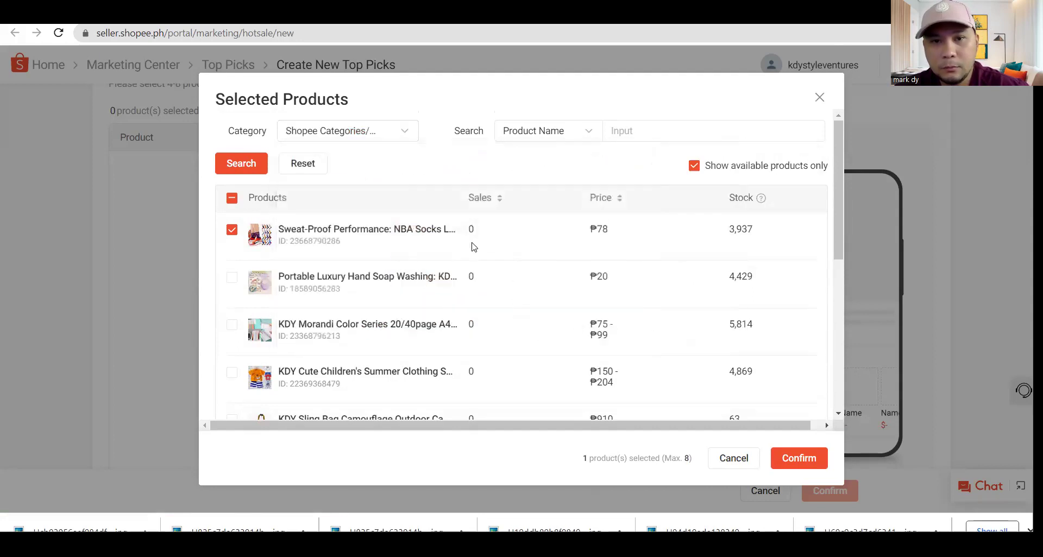
click(259, 166)
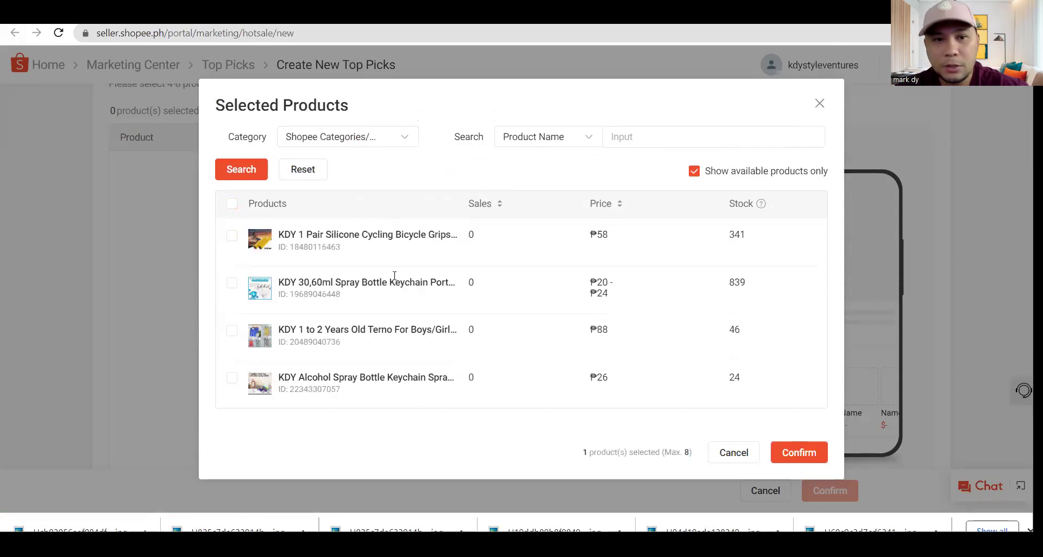
Select the KDY 1 to 2 Years Old Terno product and confirm the selection for the collection
click(232, 330)
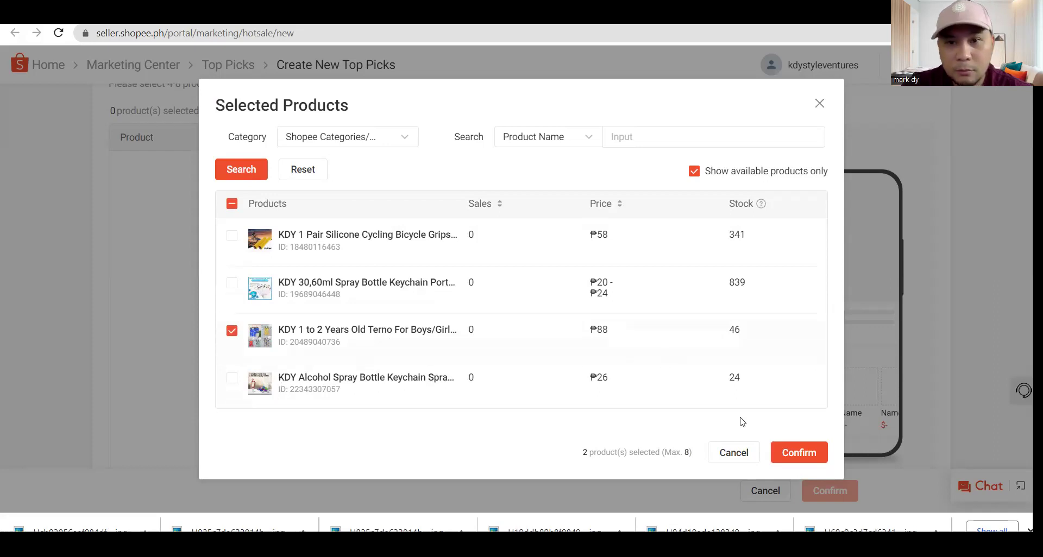
click(796, 454)
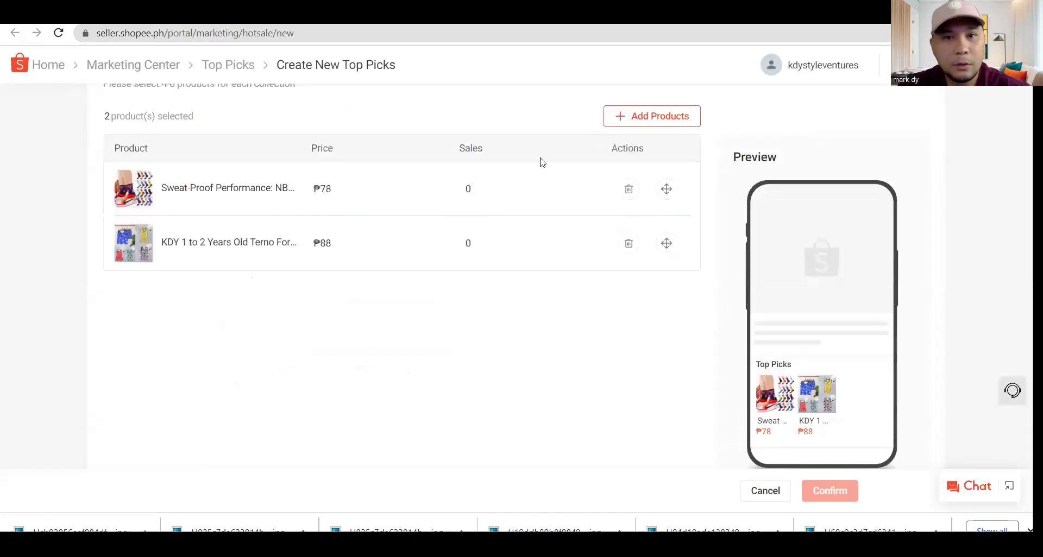
Reopen the product selection, set the category filter to Baby & Kids Fashion and confirm without adding a product
click(647, 128)
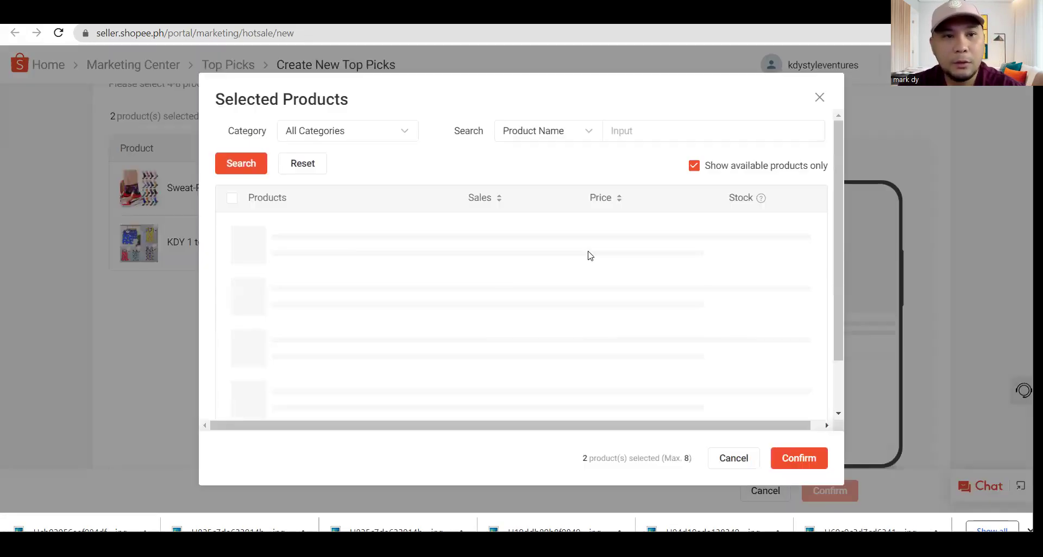
click(341, 136)
mouse_move(421, 278)
click(459, 248)
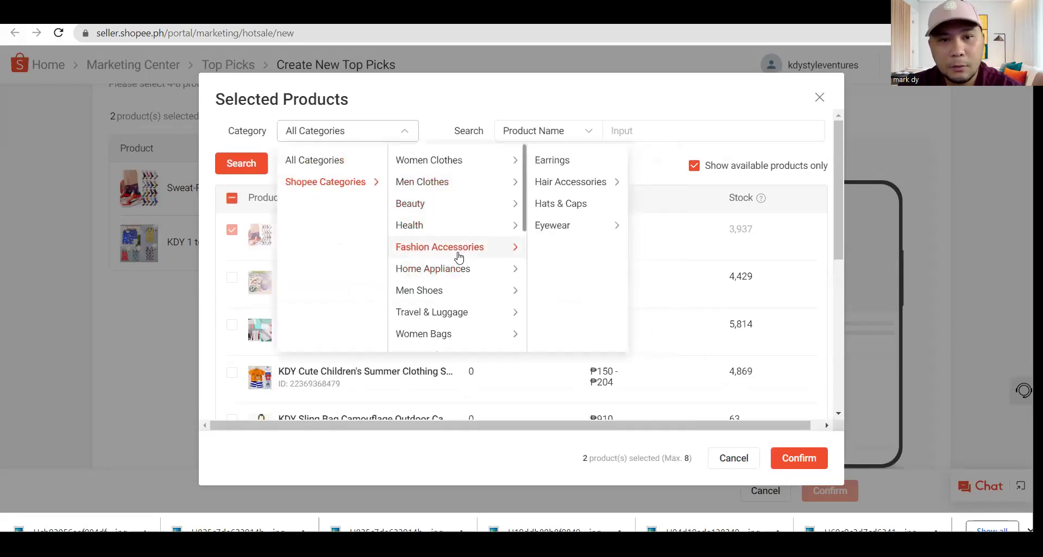
click(465, 291)
click(462, 269)
click(435, 204)
click(481, 318)
scroll(480, 318, down, 3)
click(478, 314)
click(463, 235)
click(463, 205)
click(461, 308)
click(465, 329)
click(495, 307)
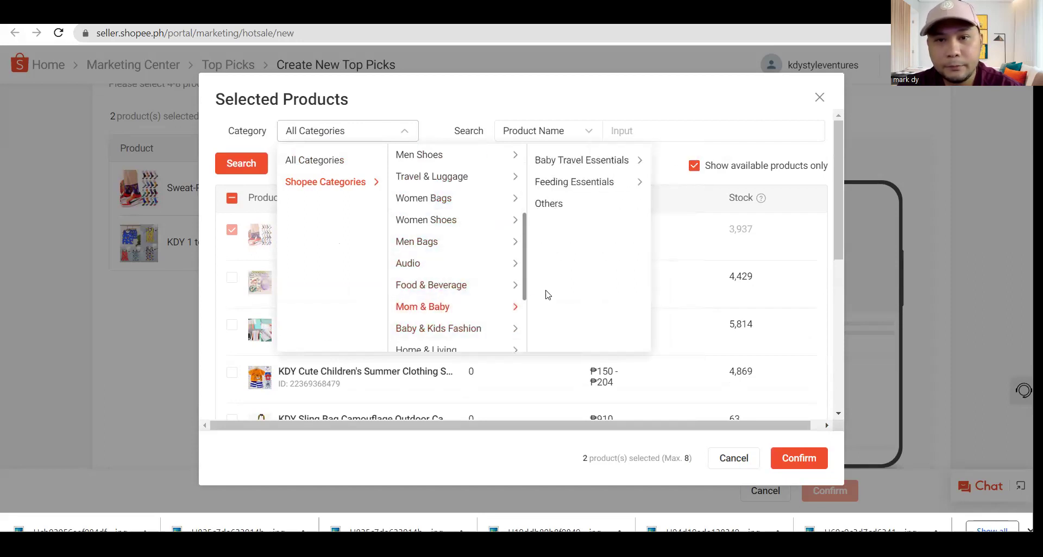
click(474, 331)
click(473, 329)
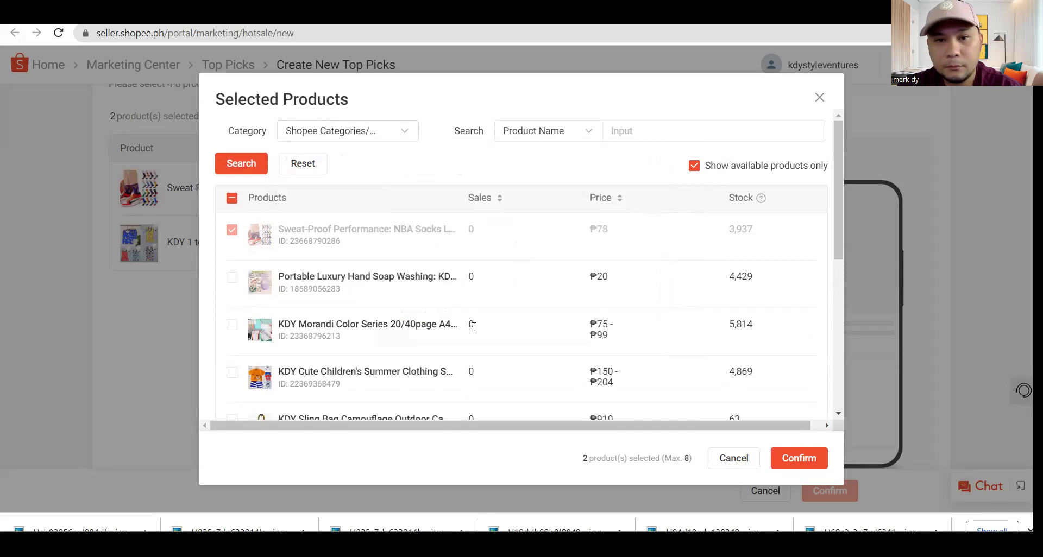
click(790, 461)
Reopen the product selection for the collection and expand the Shopee category choices
click(621, 128)
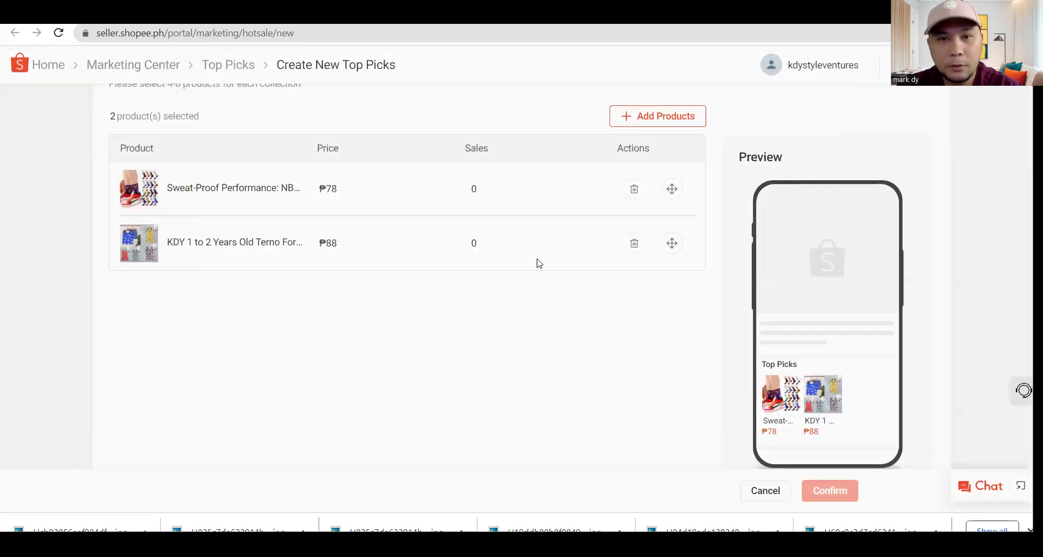
click(348, 131)
mouse_move(423, 314)
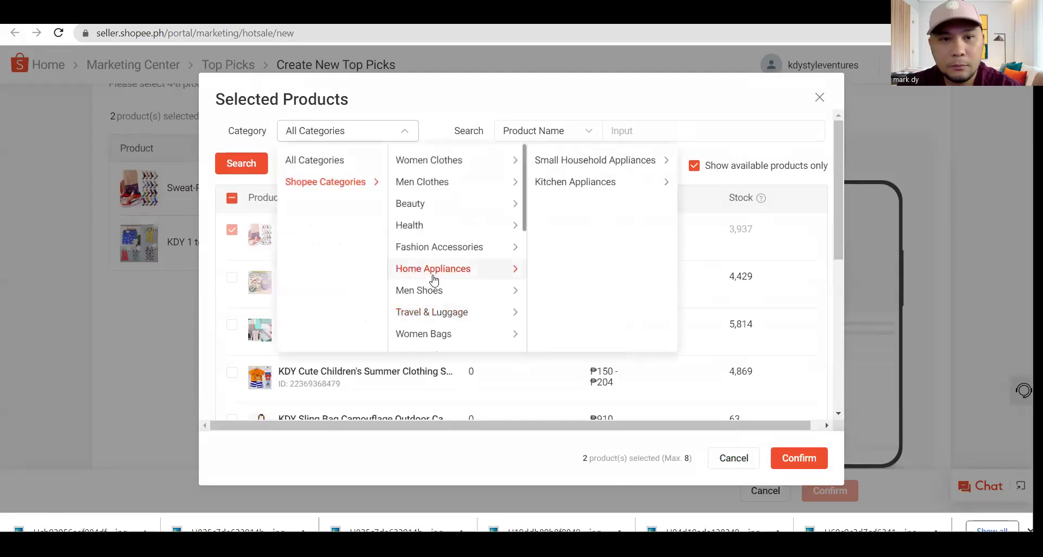
Filter the selectable products to the Shopee category Baby & Kids Fashion
mouse_move(479, 252)
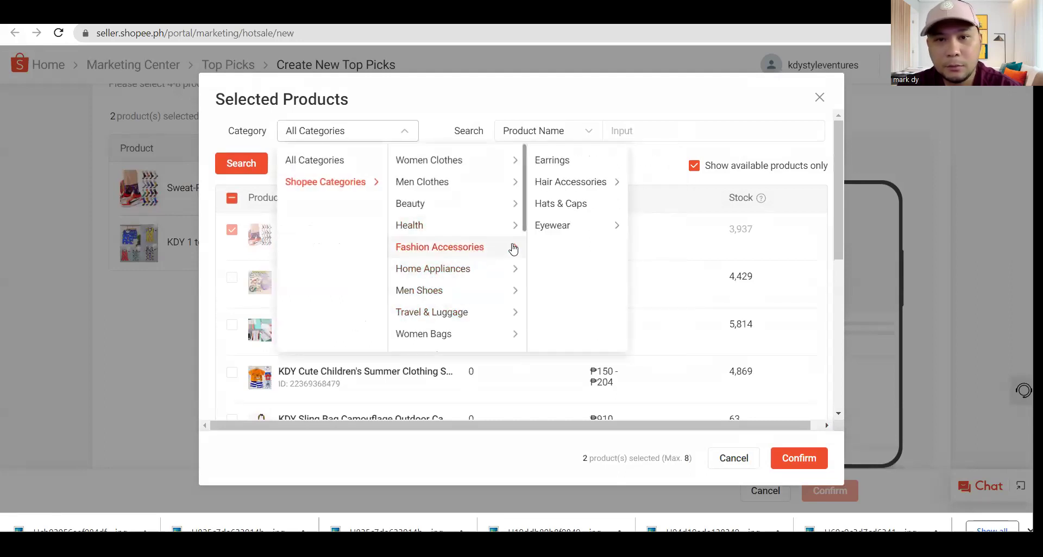
scroll(458, 312, down, 1)
mouse_move(458, 316)
scroll(459, 315, down, 2)
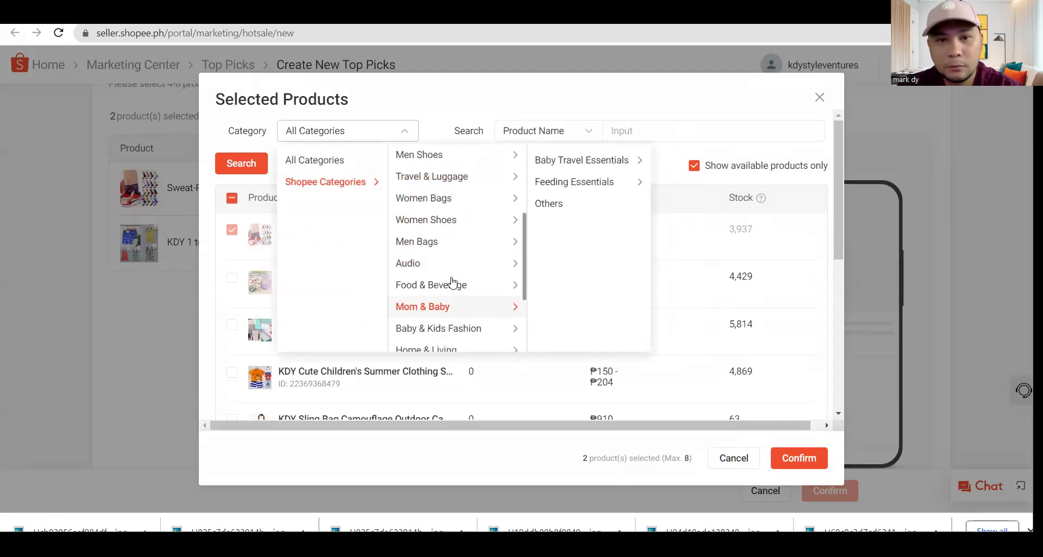
click(459, 330)
click(231, 171)
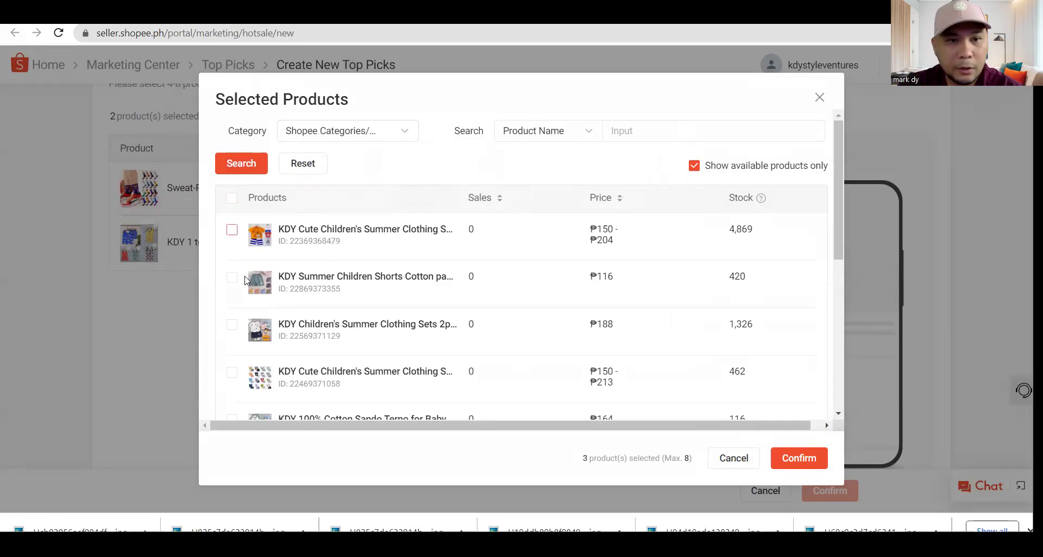
Add the KDY children's summer clothing set (₱150-₱204), cotton shorts, ₱188 summer clothing set and cotton sando terno to the collection
click(232, 277)
click(232, 325)
scroll(232, 362, down, 1)
scroll(232, 353, down, 2)
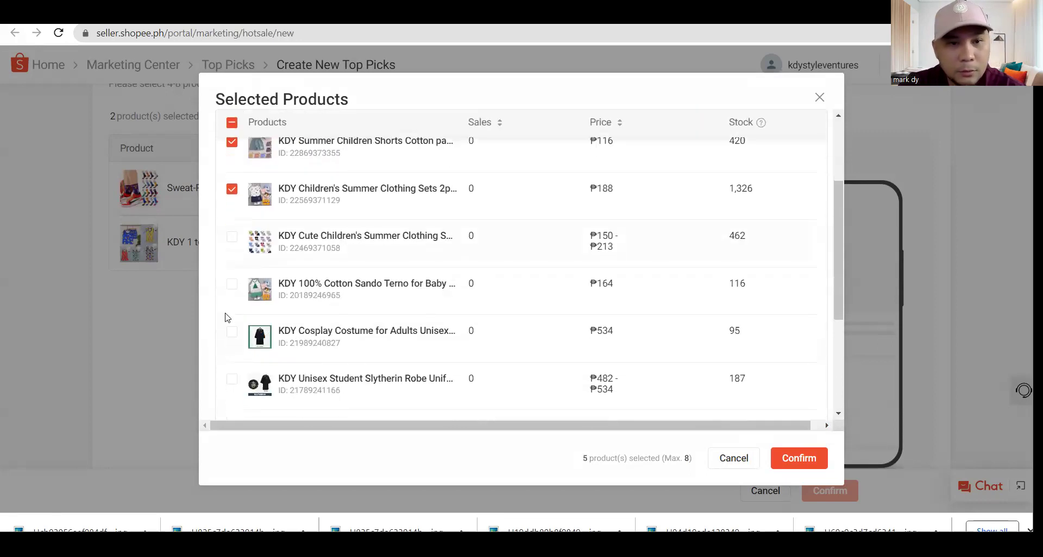
click(232, 284)
scroll(272, 266, up, 4)
scroll(269, 266, down, 2)
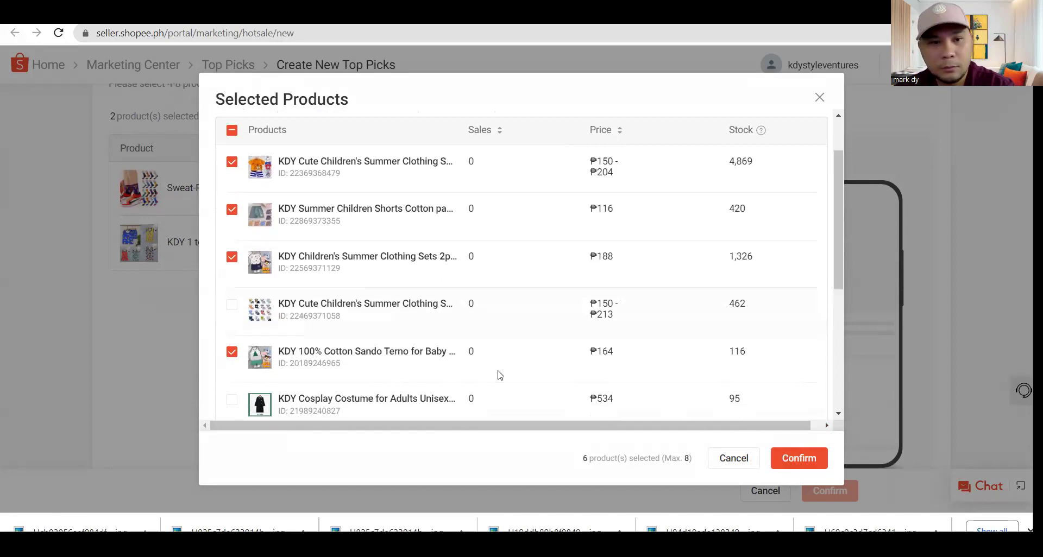
click(799, 459)
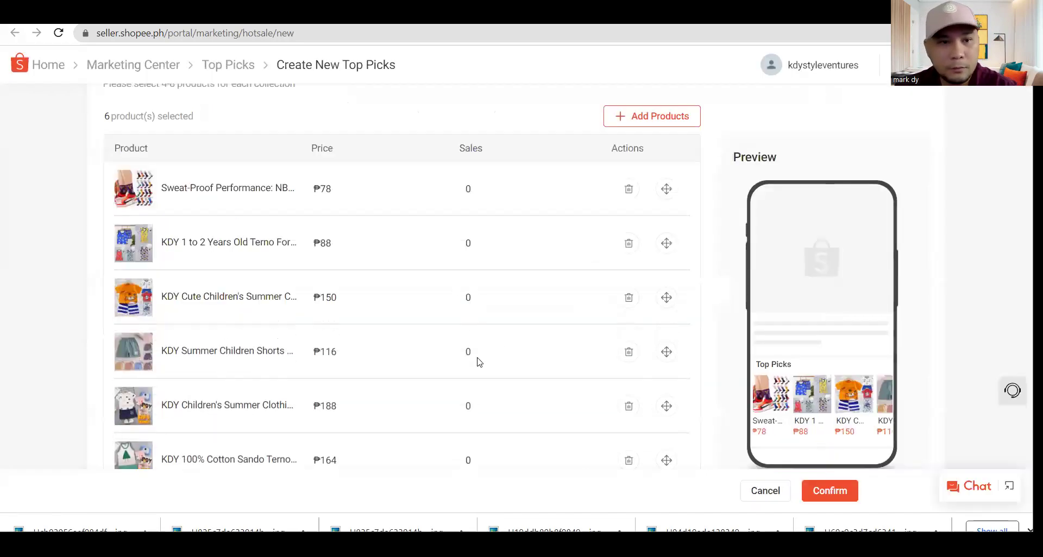
Check the selected products in the preview, create the Top Picks collection and activate it immediately
scroll(720, 309, down, 2)
scroll(720, 308, up, 4)
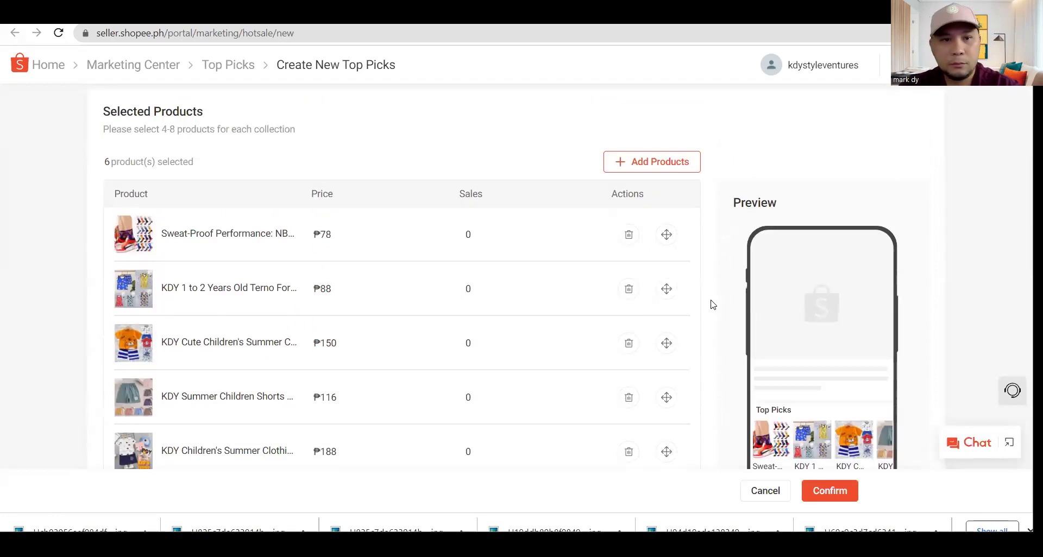
scroll(714, 304, down, 1)
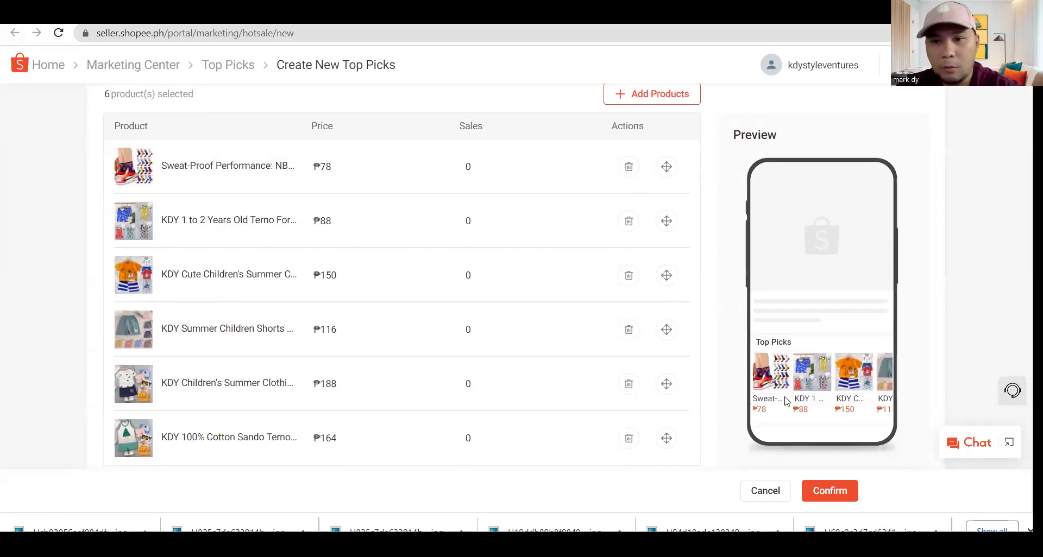
scroll(786, 400, right, 1)
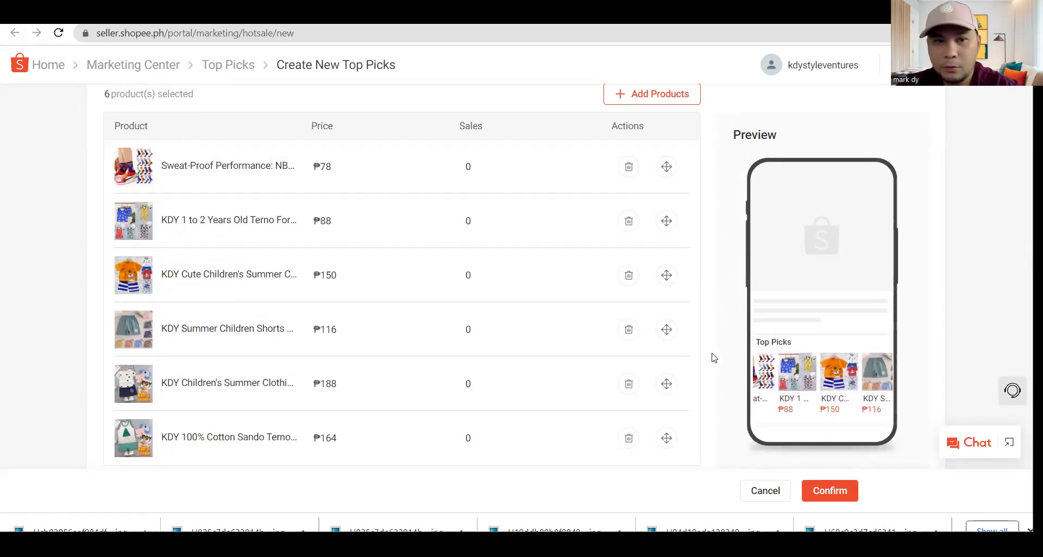
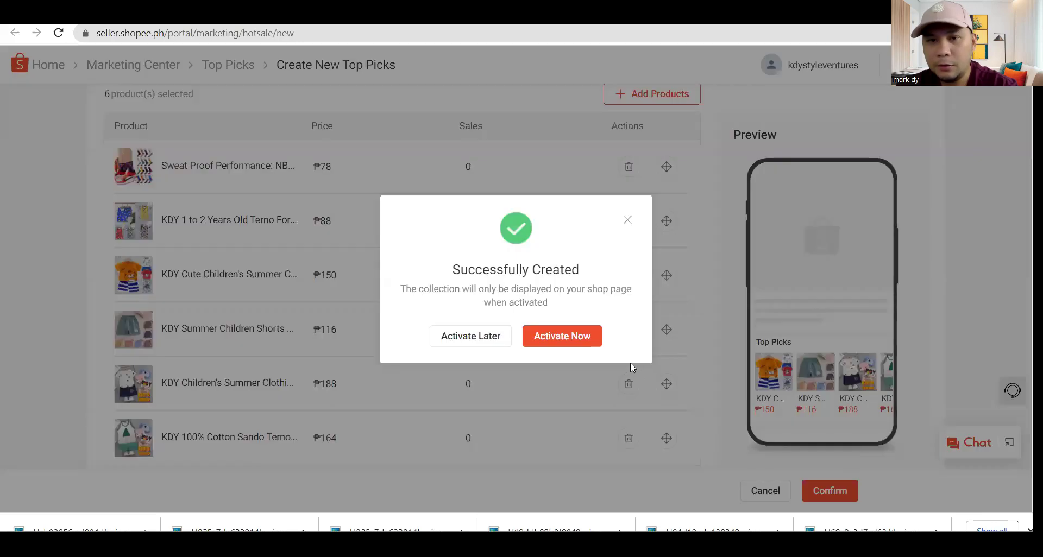
click(552, 341)
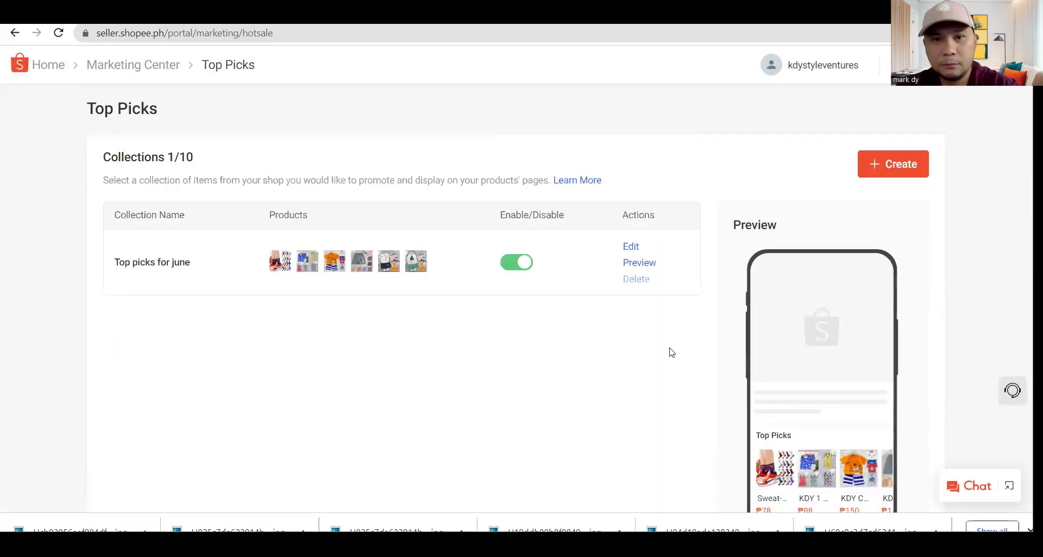
Return to the Seller Missions page and close the Top Picks mission details
scroll(661, 387, down, 2)
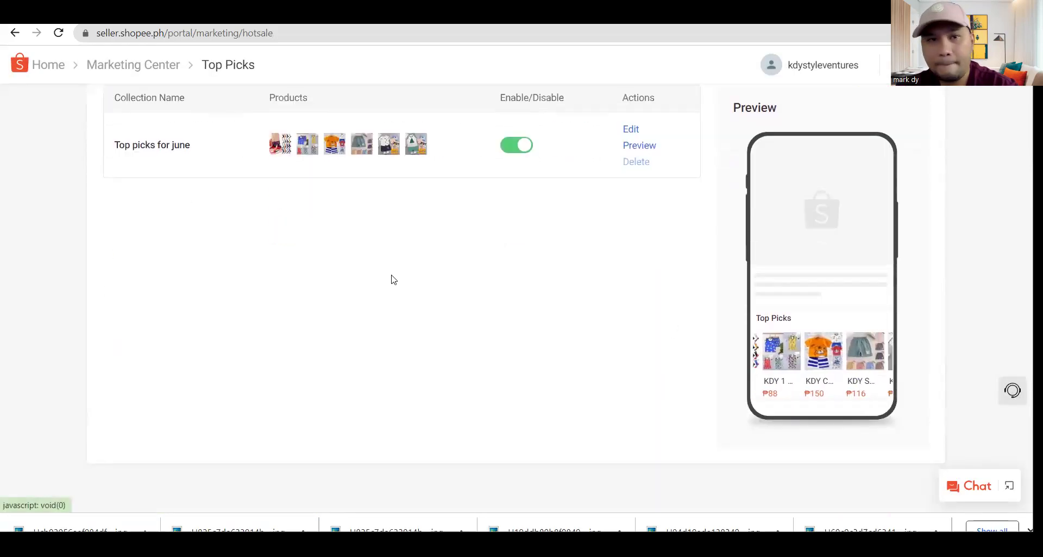
scroll(393, 279, up, 3)
key(alt+Left)
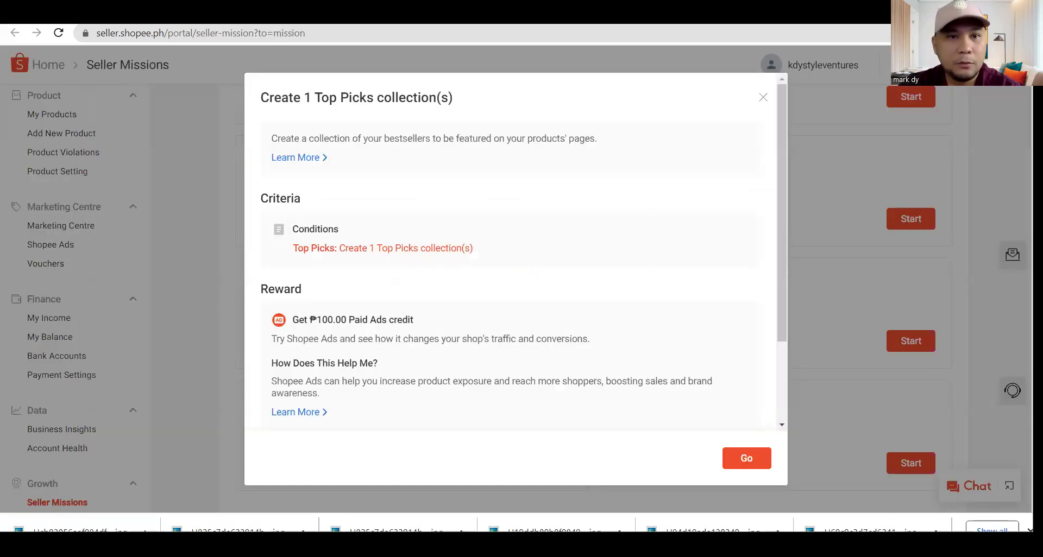
click(762, 99)
scroll(543, 253, up, 8)
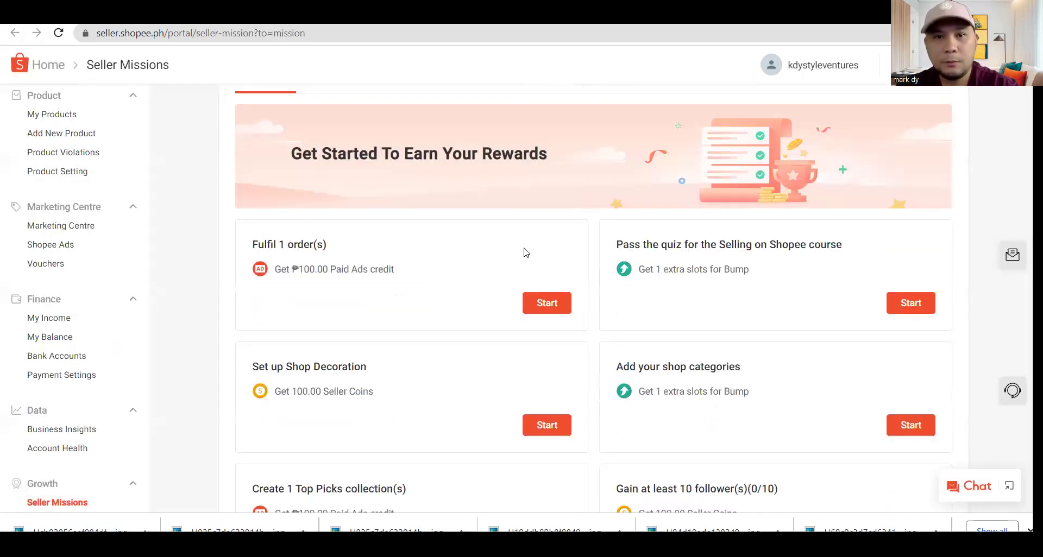
Look for the Top Picks mission among the rewards and examine the missions still available on the Seller Missions page
click(329, 148)
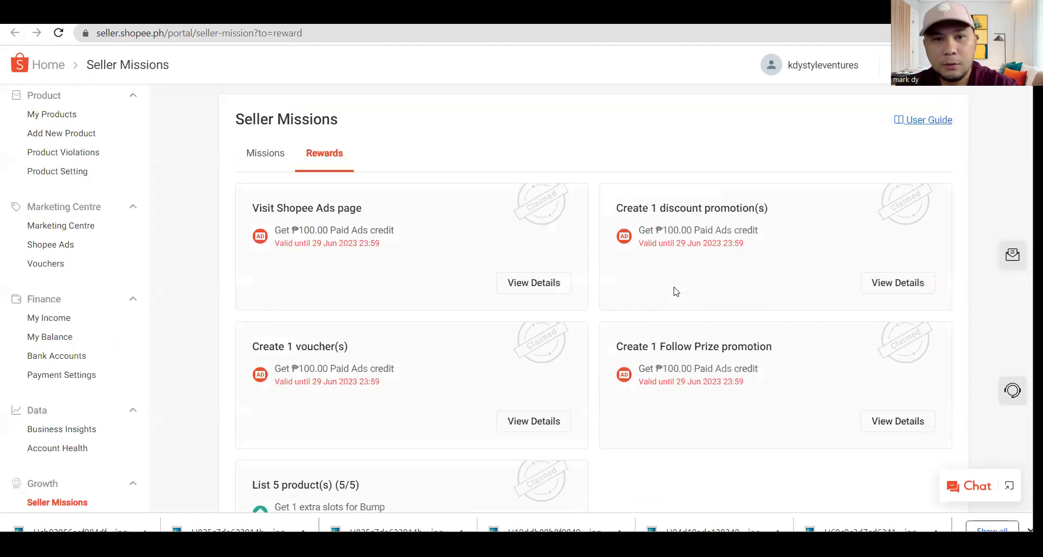
scroll(635, 332, down, 3)
scroll(632, 334, up, 3)
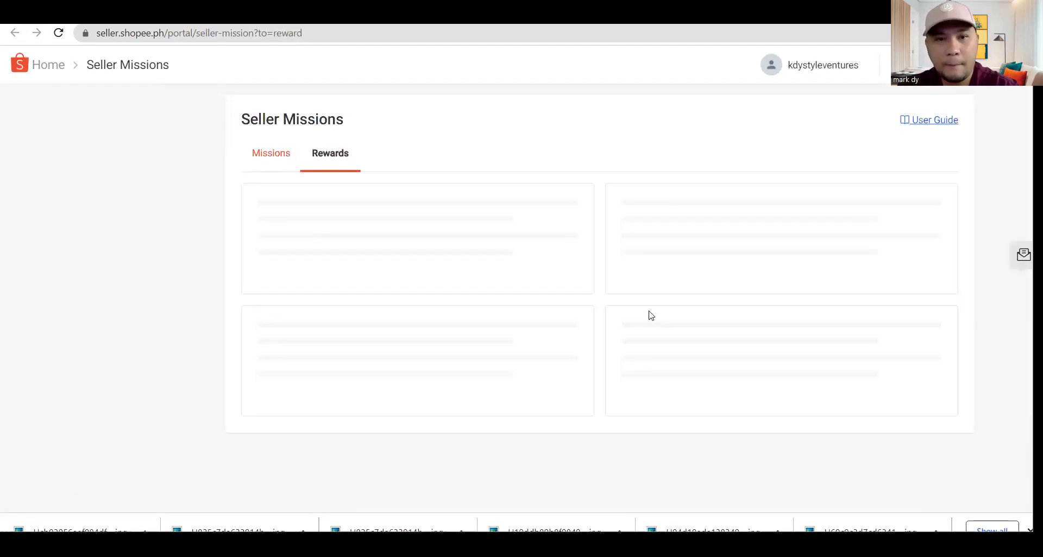
scroll(646, 320, down, 2)
scroll(559, 314, up, 2)
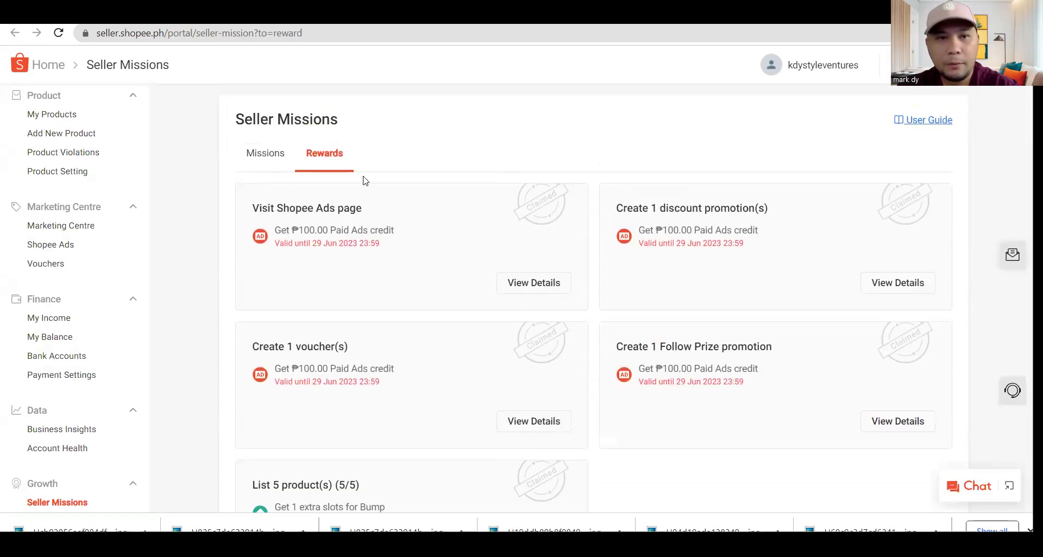
click(260, 156)
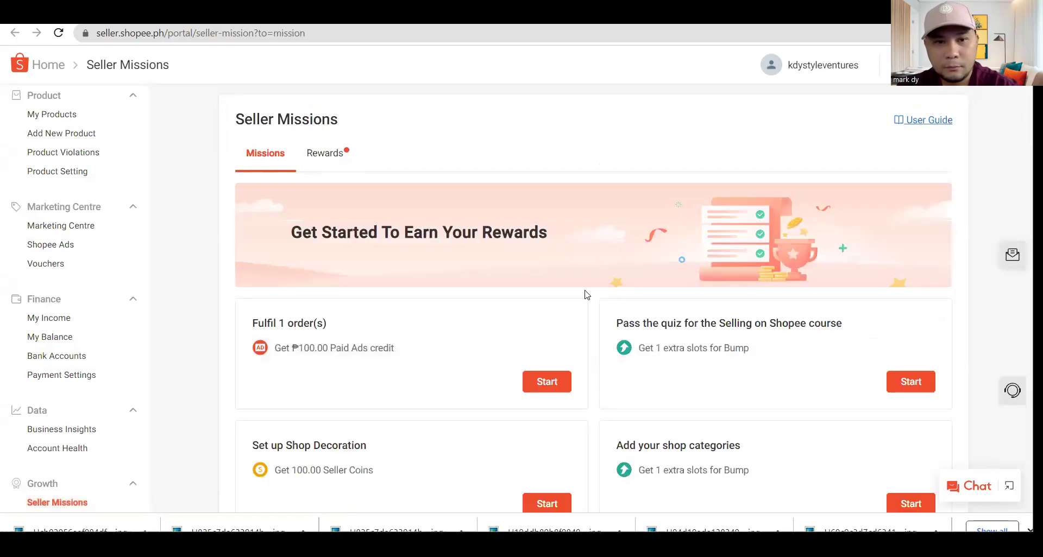
scroll(587, 295, down, 5)
scroll(586, 293, up, 5)
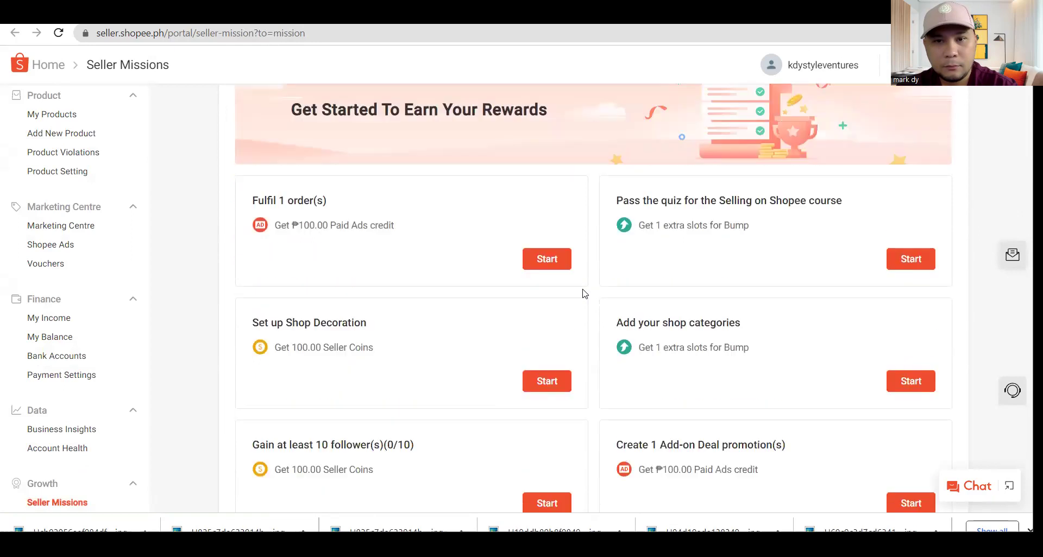
scroll(584, 294, down, 4)
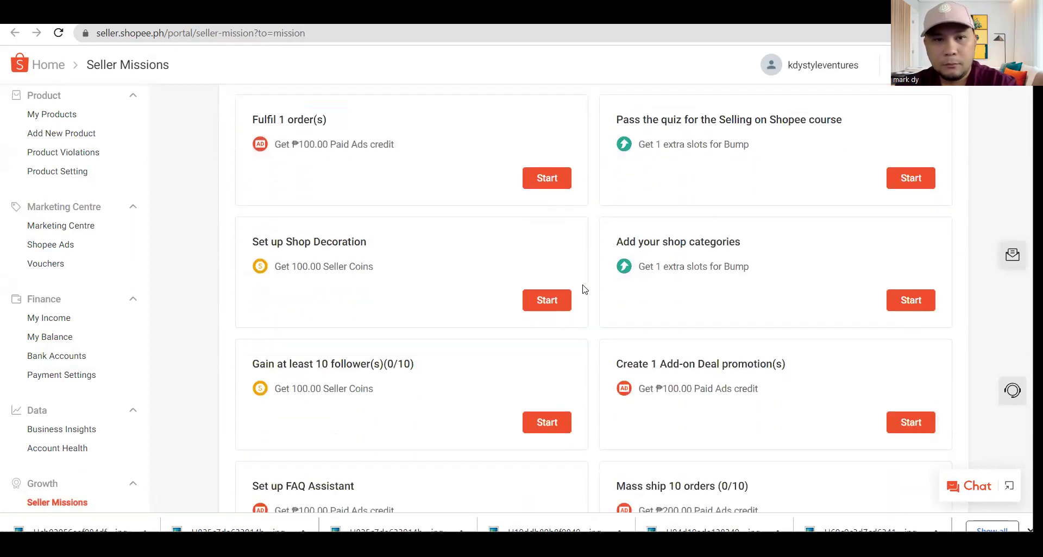
scroll(586, 289, down, 5)
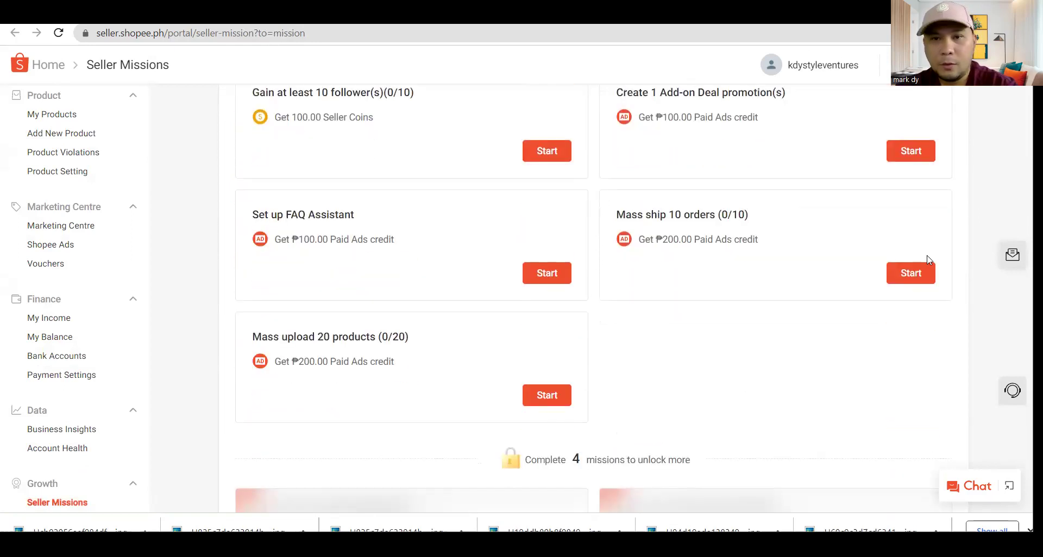
scroll(927, 260, up, 8)
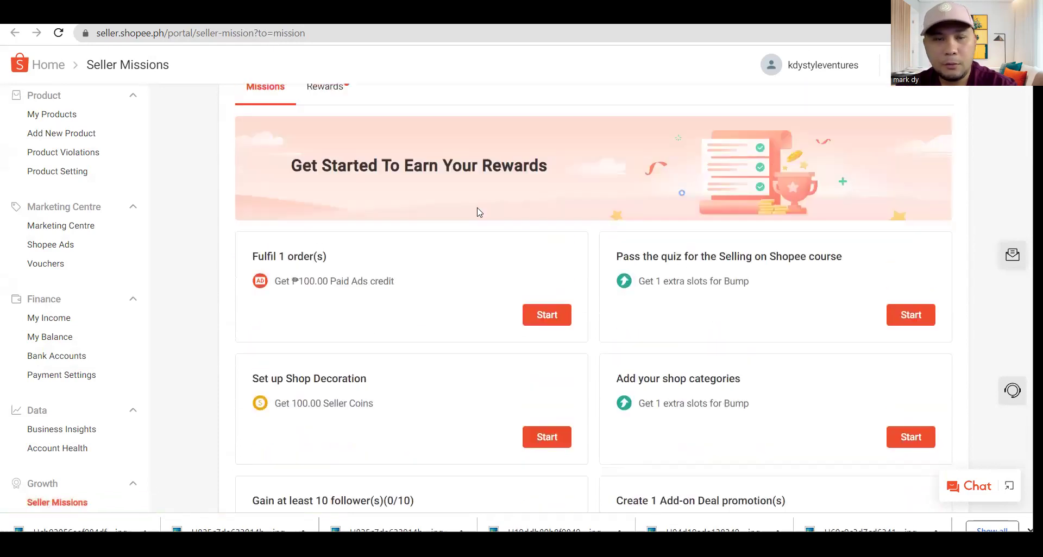
Claim the ₱100.00 Paid Ads credit for the Create 1 Top Picks collection mission and check the Shopee Ads credit
click(326, 153)
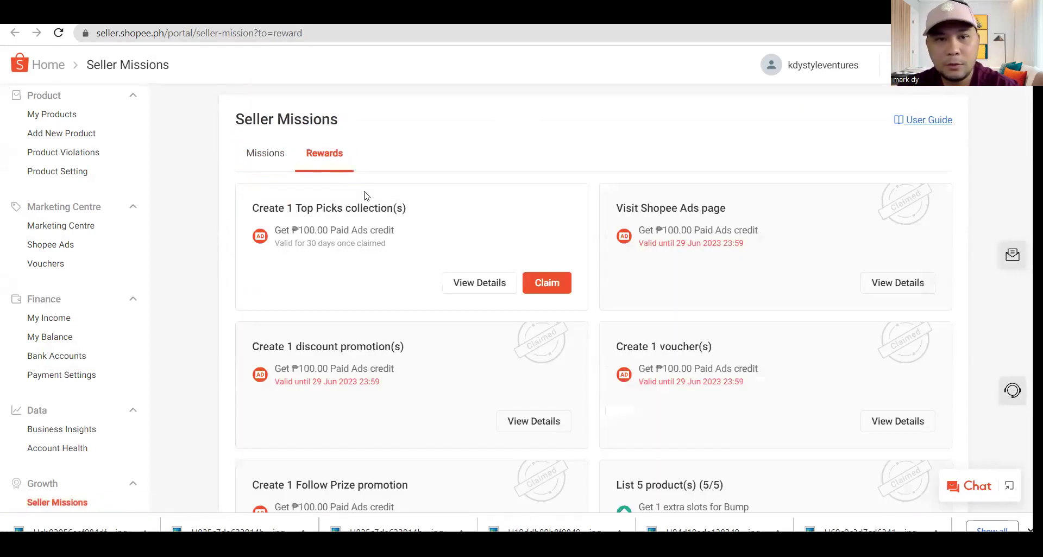
click(546, 289)
click(559, 383)
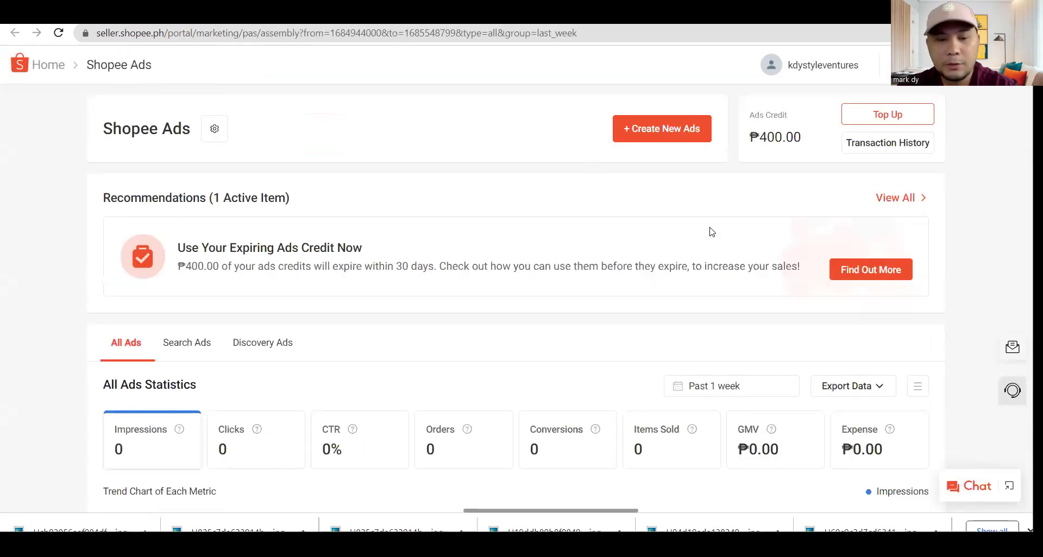
key(F5)
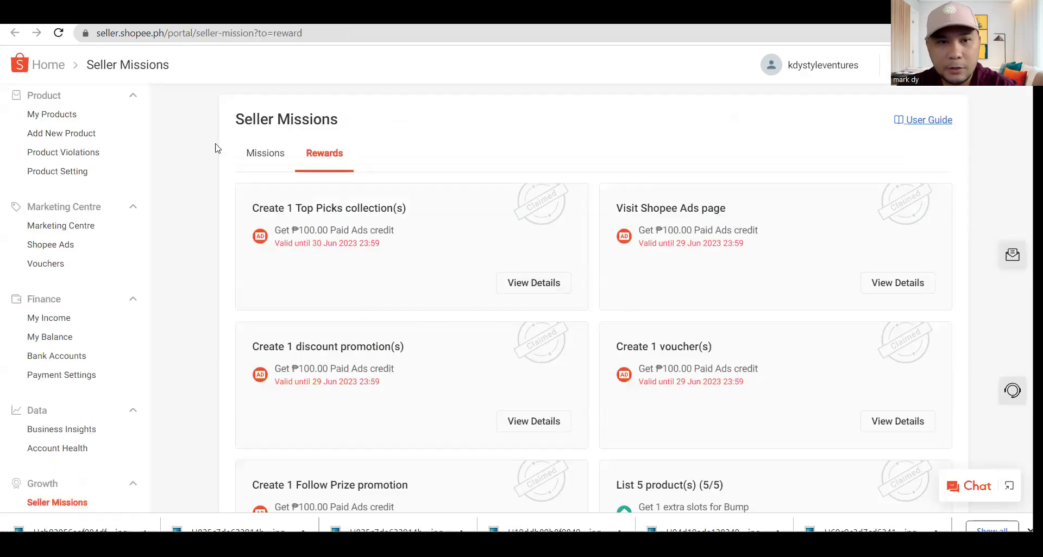
Start the Create 1 Add-on Deal promotion mission and begin creating a new add-on deal
click(260, 153)
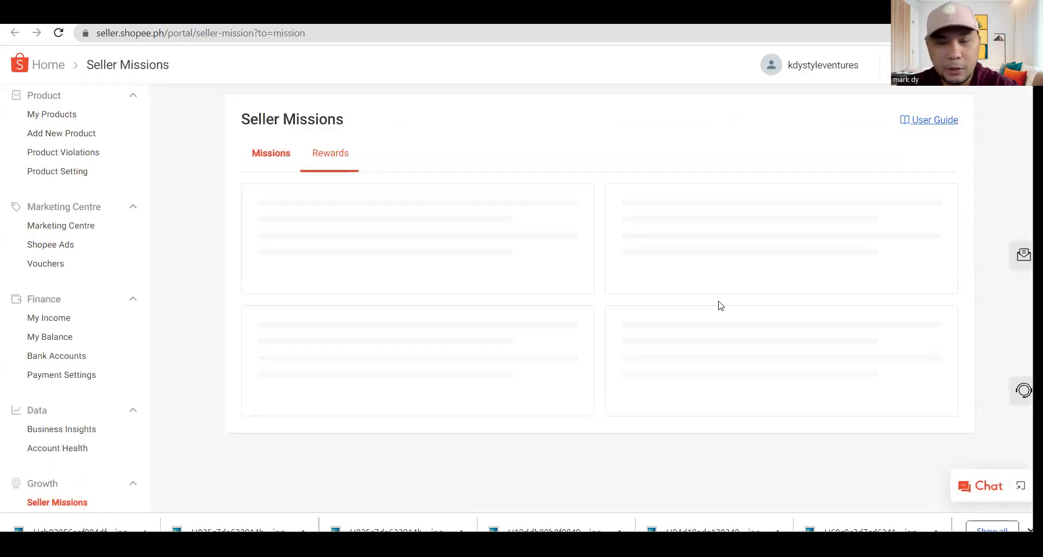
scroll(954, 362, down, 6)
scroll(954, 362, down, 2)
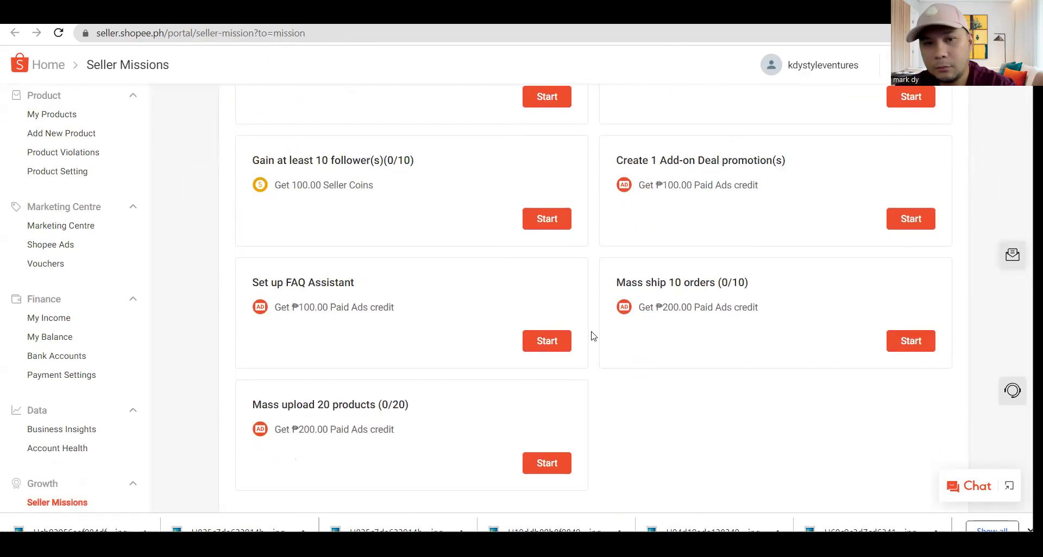
scroll(571, 328, up, 2)
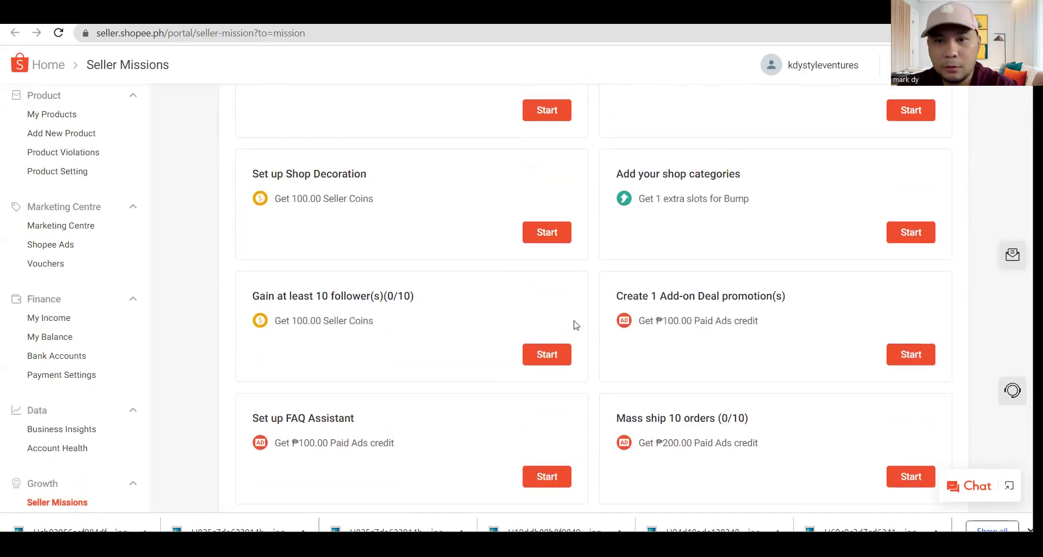
click(912, 354)
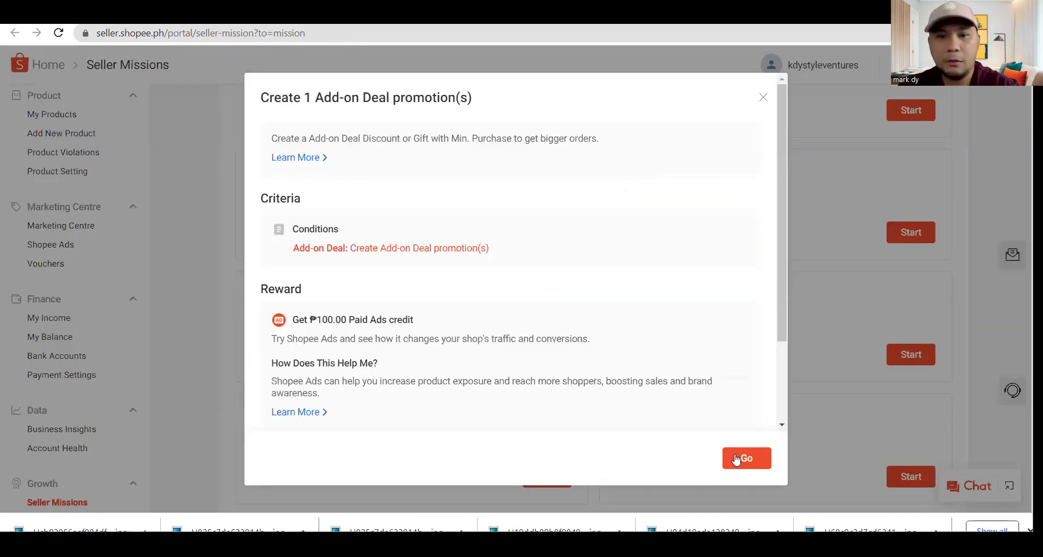
click(736, 460)
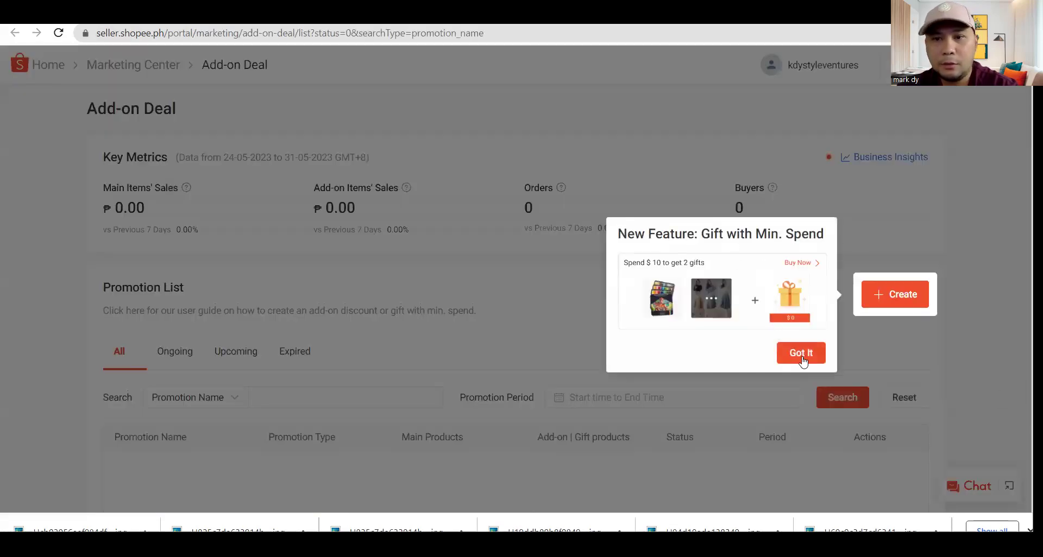
click(796, 353)
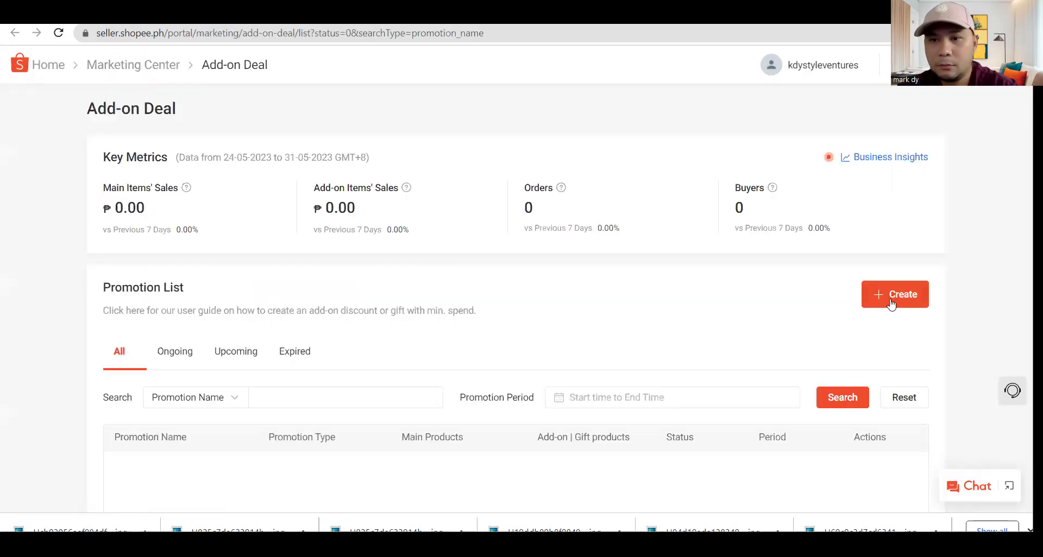
click(890, 303)
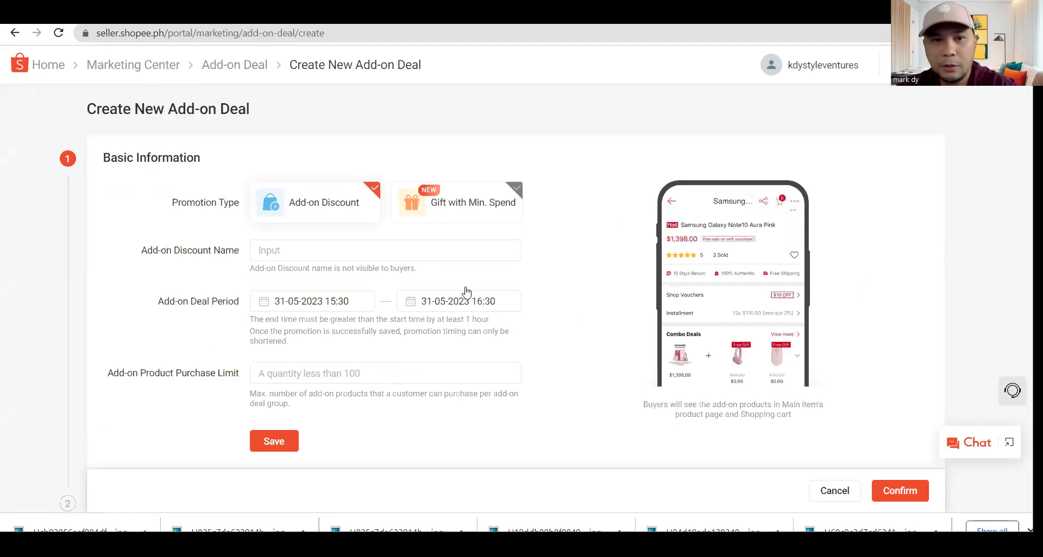
Name the add-on discount "Add on June" and set its deal period to end on 31-07-2023 at 16:30
click(304, 250)
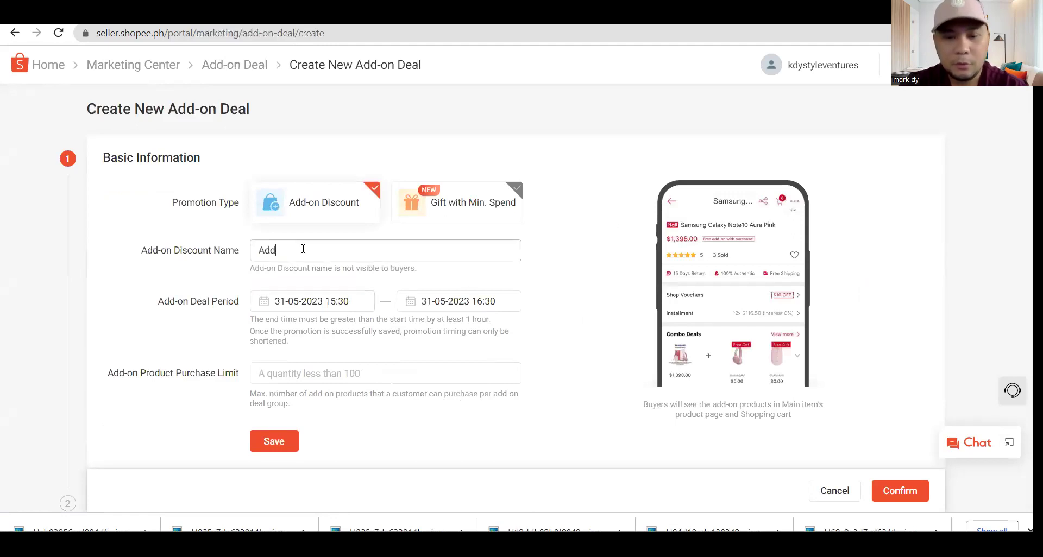
click(423, 301)
click(551, 80)
click(551, 80)
click(440, 260)
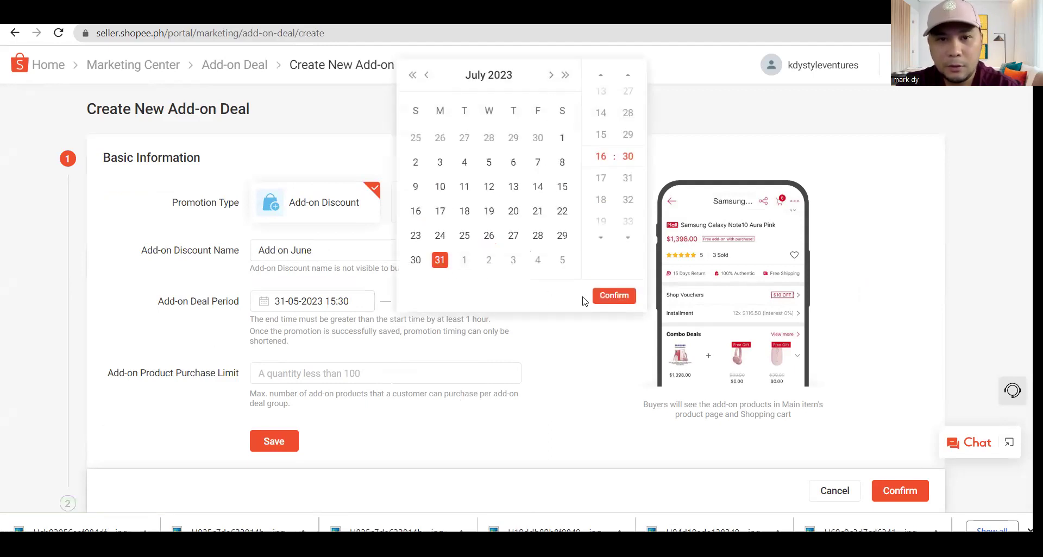
click(610, 297)
Set the add-on product purchase limit to 10 and save the deal's basic information
click(359, 375)
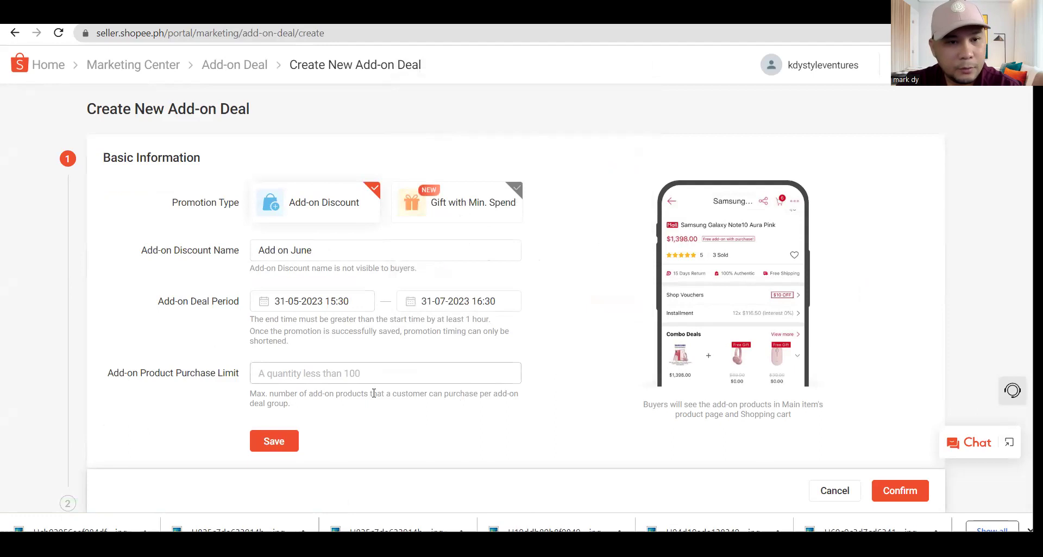
scroll(359, 373, down, 1)
text(10)
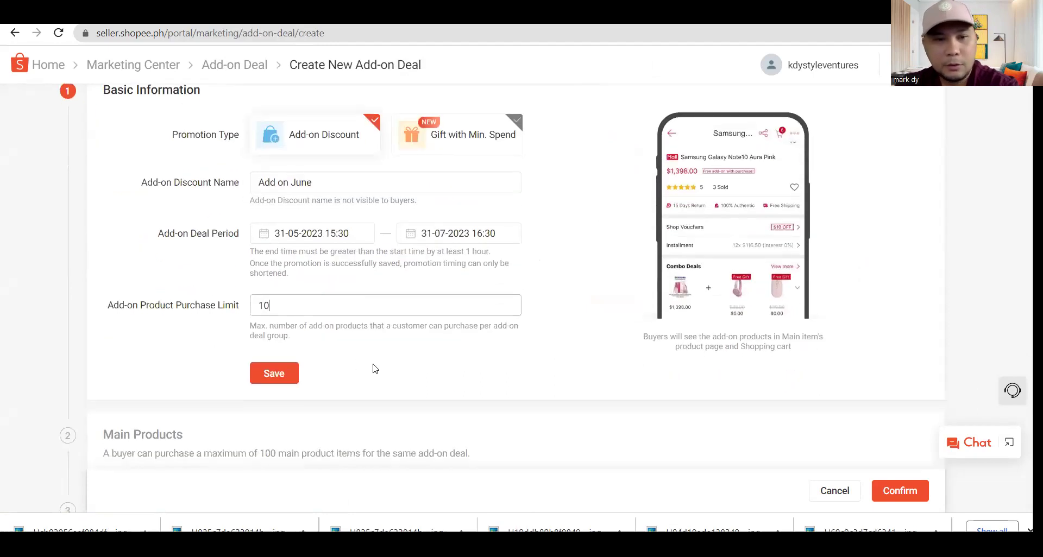
scroll(363, 361, down, 2)
click(264, 248)
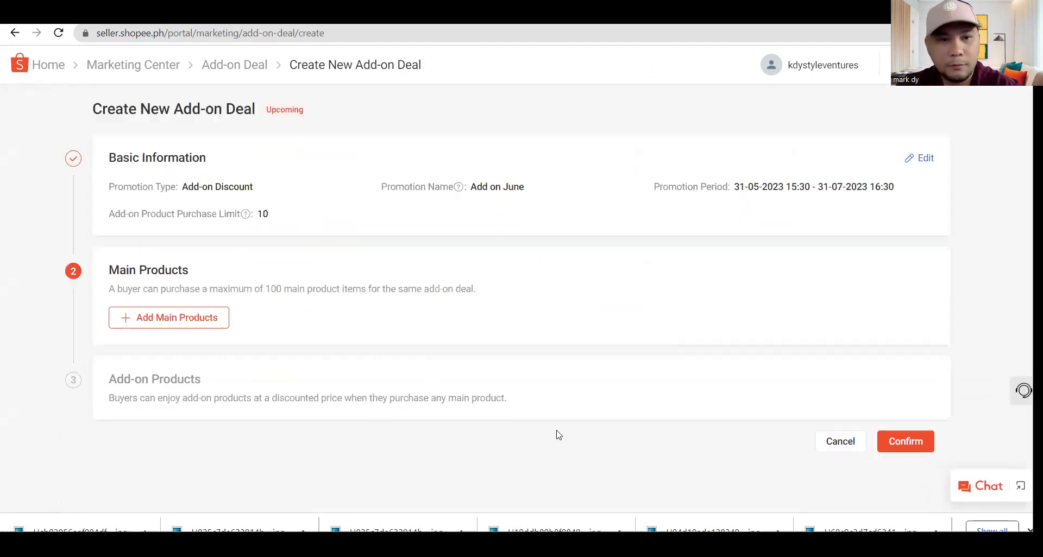
Start adding main products and select the NBA socks, the ₱150–204 KDY Cute Children's Summer Clothing set and the KDY Quick-Dry Bath Mat
click(191, 330)
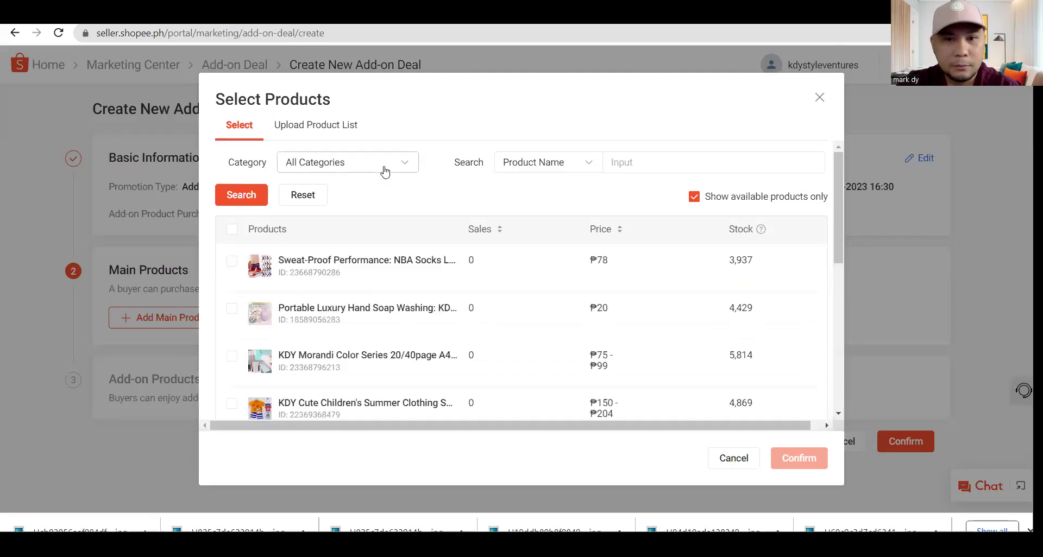
click(232, 261)
scroll(236, 304, down, 3)
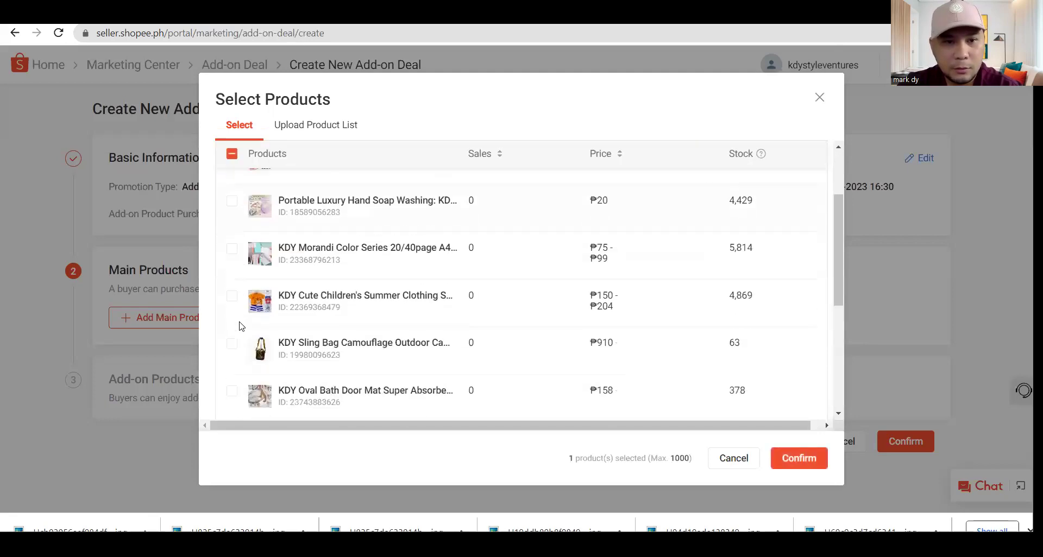
click(231, 268)
scroll(234, 283, down, 3)
scroll(239, 294, up, 6)
scroll(239, 298, down, 3)
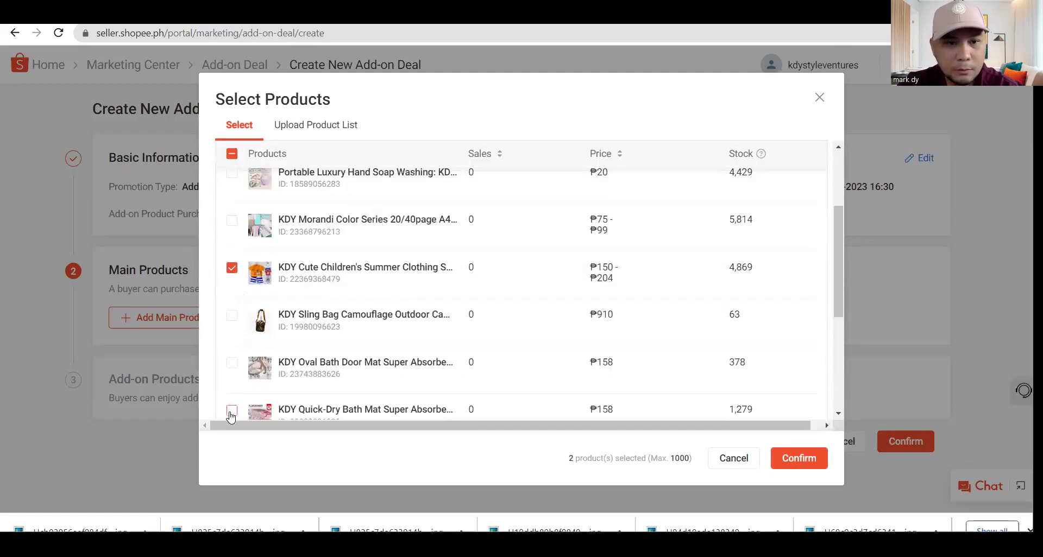
scroll(230, 377, down, 2)
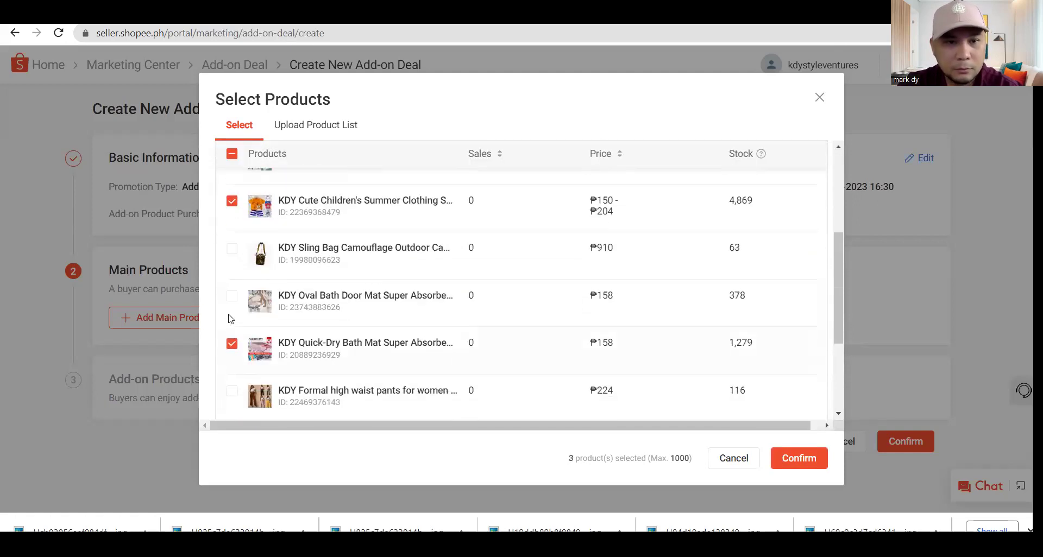
scroll(234, 309, up, 5)
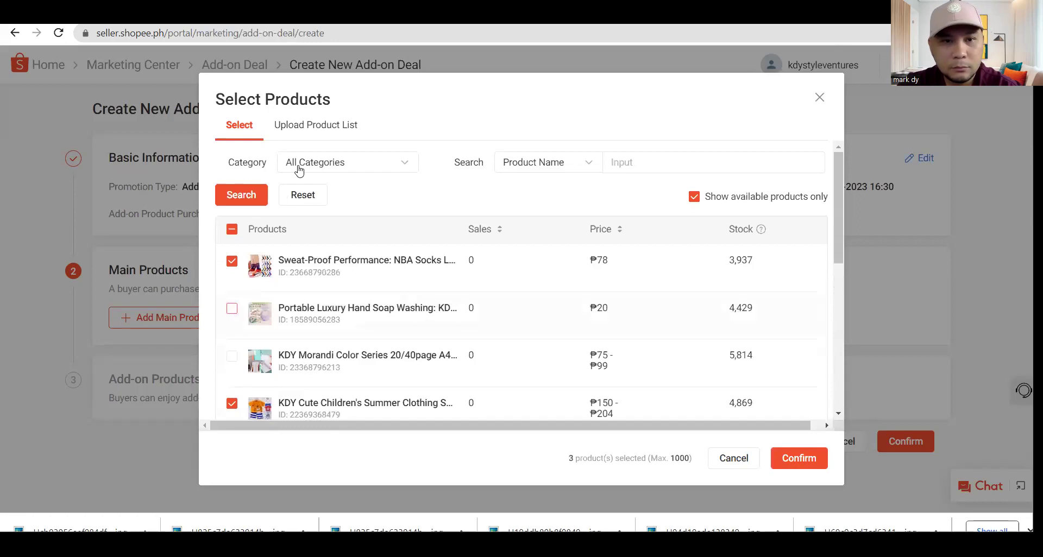
Filter the main product selection by the Baby & Kids Fashion category
click(328, 164)
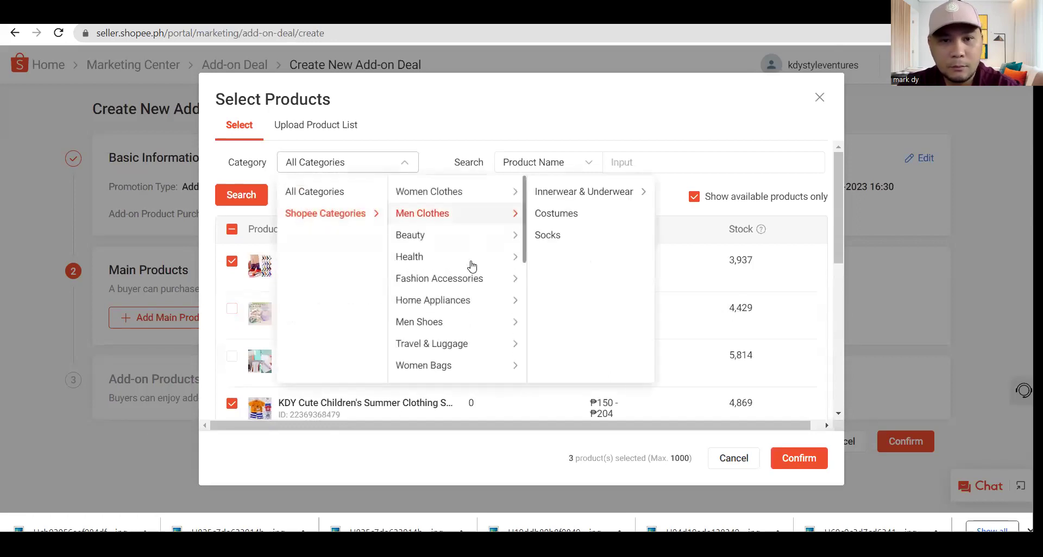
mouse_move(456, 326)
scroll(456, 337, down, 3)
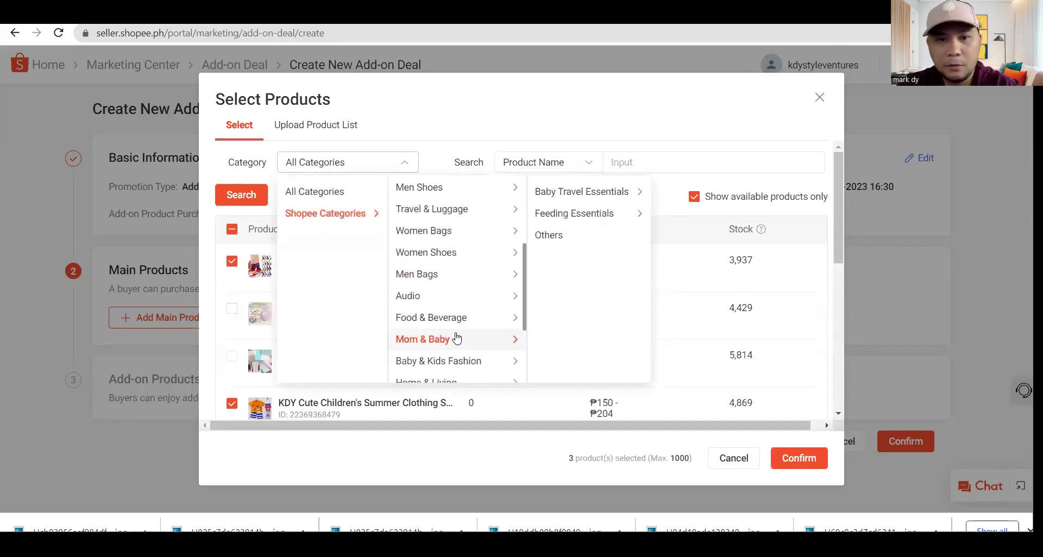
click(453, 363)
click(250, 195)
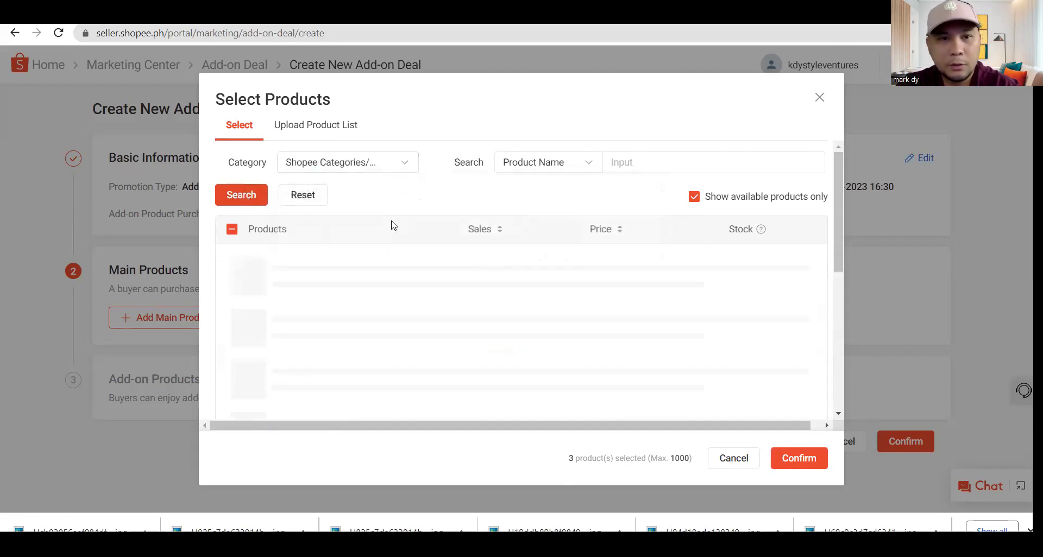
Add the children's cotton shorts, 2-piece summer set, ₱150–213 summer clothing and baby Sando Terno to the selection, and confirm the main products
scroll(318, 341, down, 1)
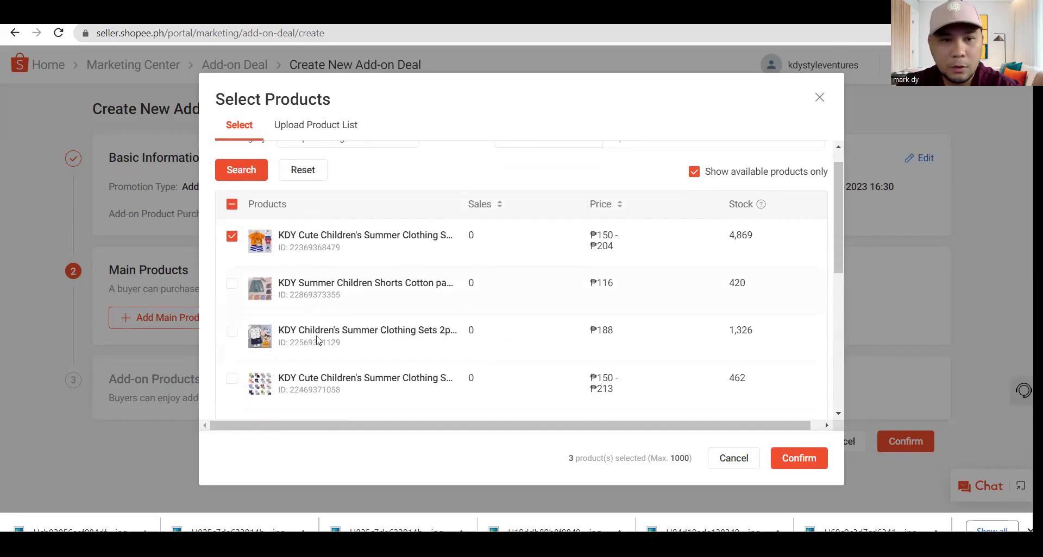
click(232, 288)
click(232, 337)
click(232, 384)
click(232, 241)
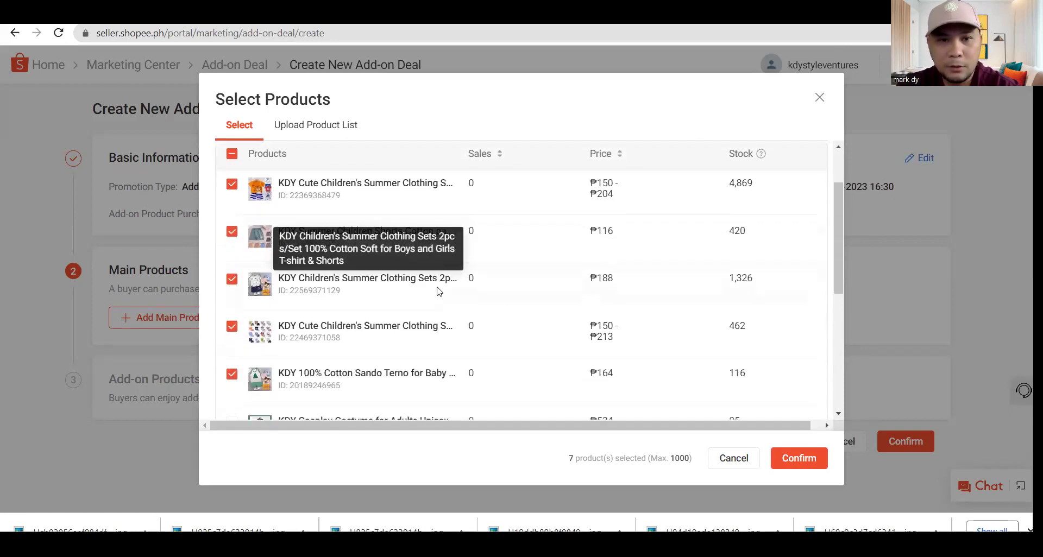
scroll(416, 285, down, 2)
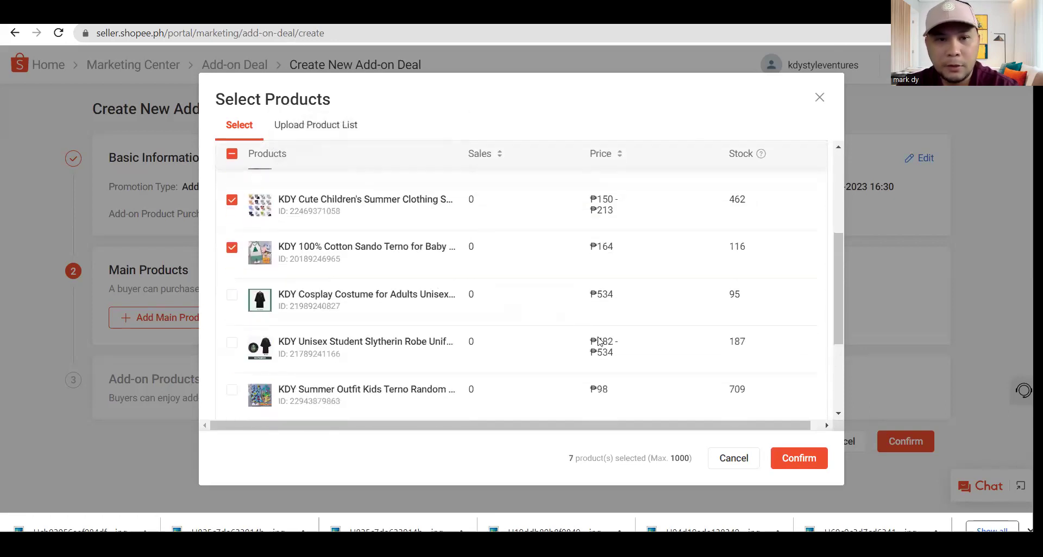
click(792, 458)
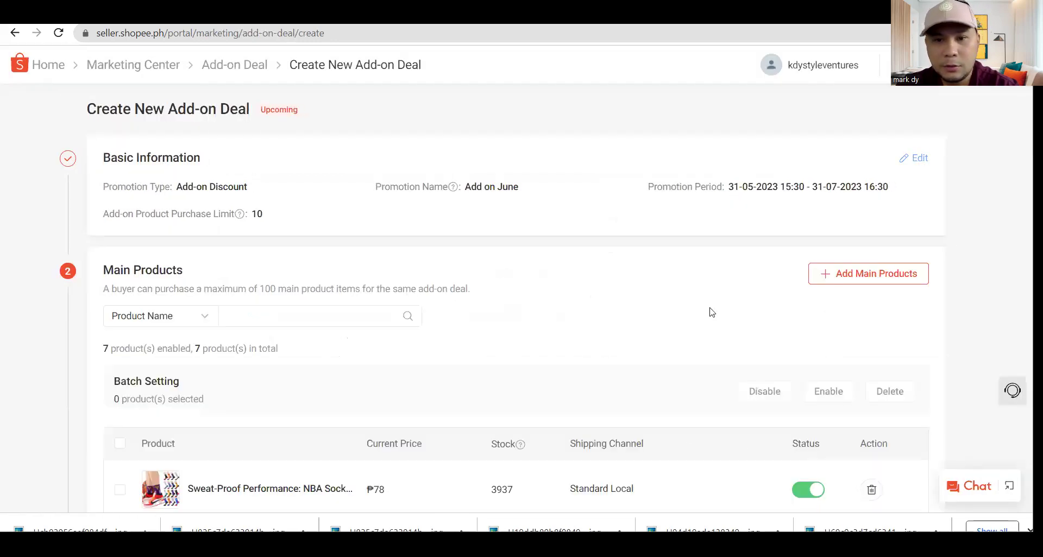
Review the list of main products in the add-on deal and save it
scroll(679, 323, down, 6)
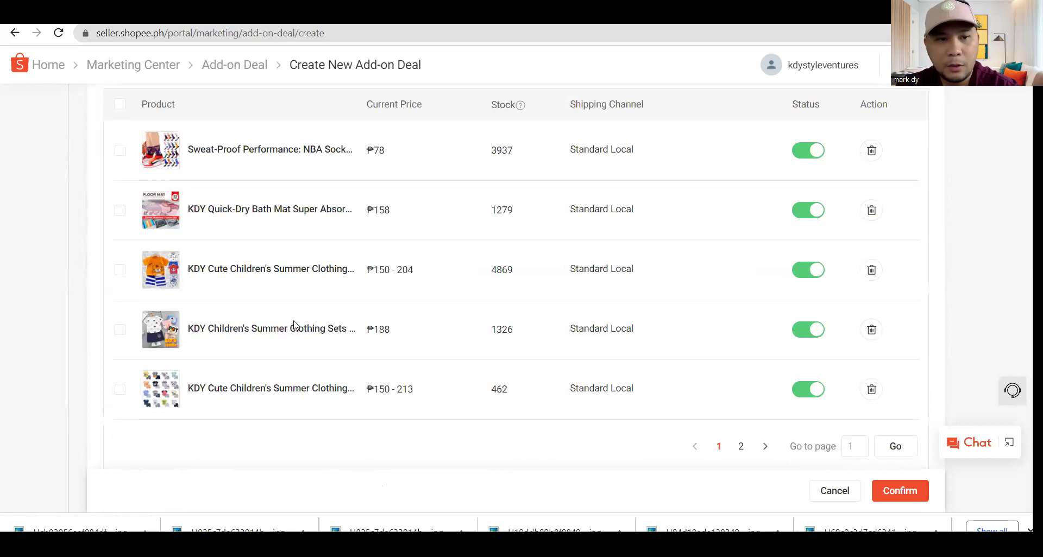
scroll(326, 283, up, 6)
scroll(400, 326, down, 1)
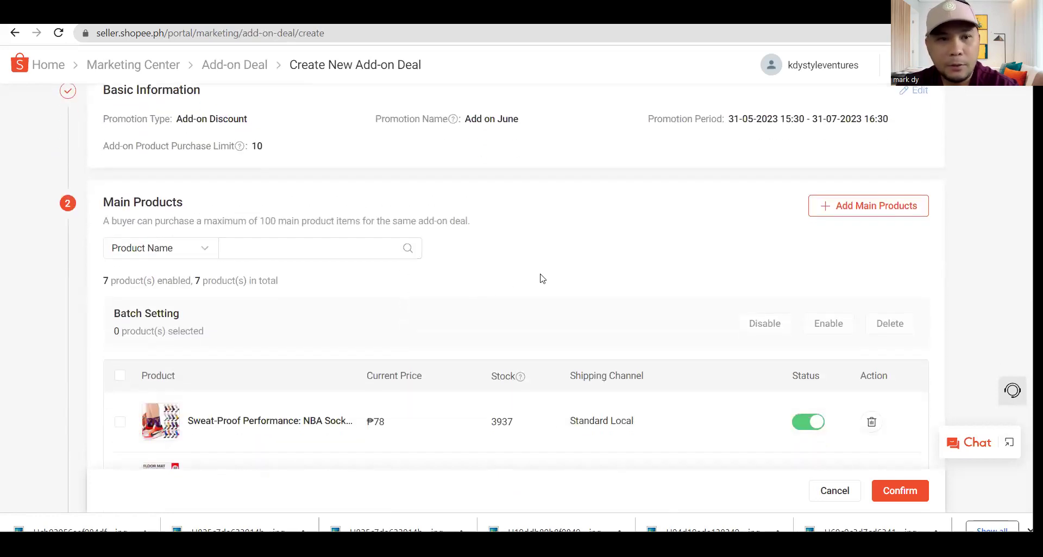
scroll(543, 279, down, 4)
scroll(543, 278, up, 2)
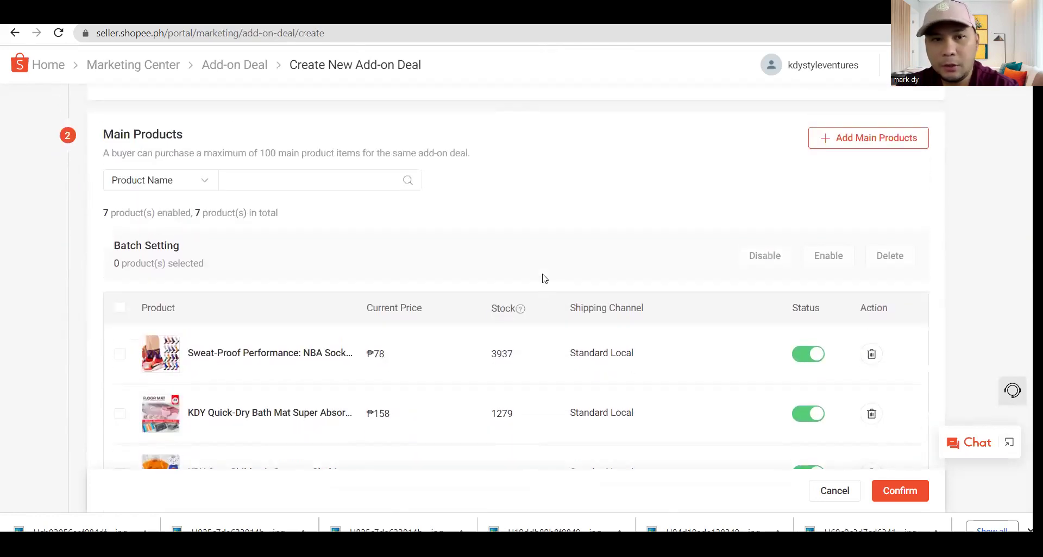
scroll(736, 277, down, 5)
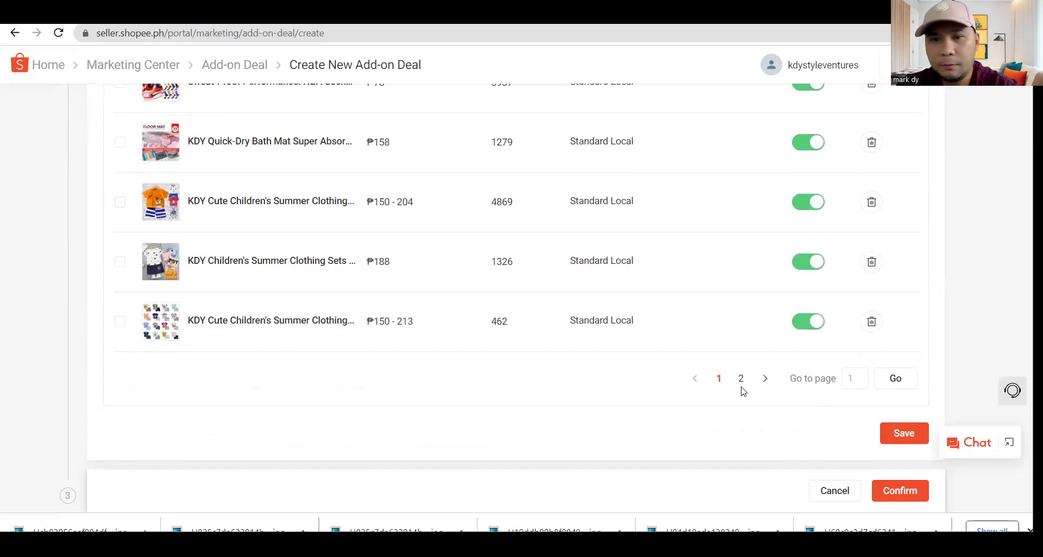
click(912, 441)
Start adding add-on products and filter the available products by the Baby & Kids Fashion category
click(216, 438)
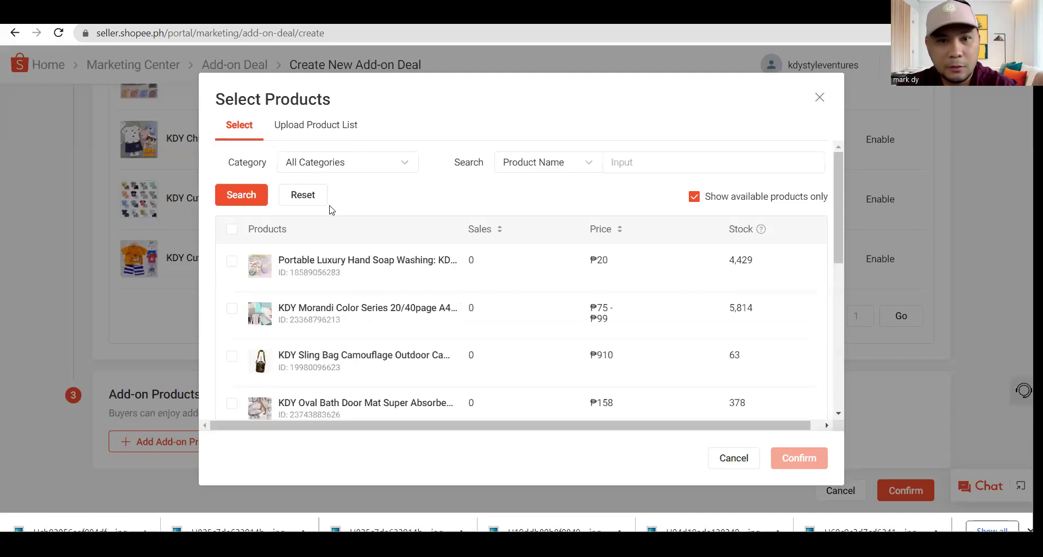
scroll(232, 261, down, 2)
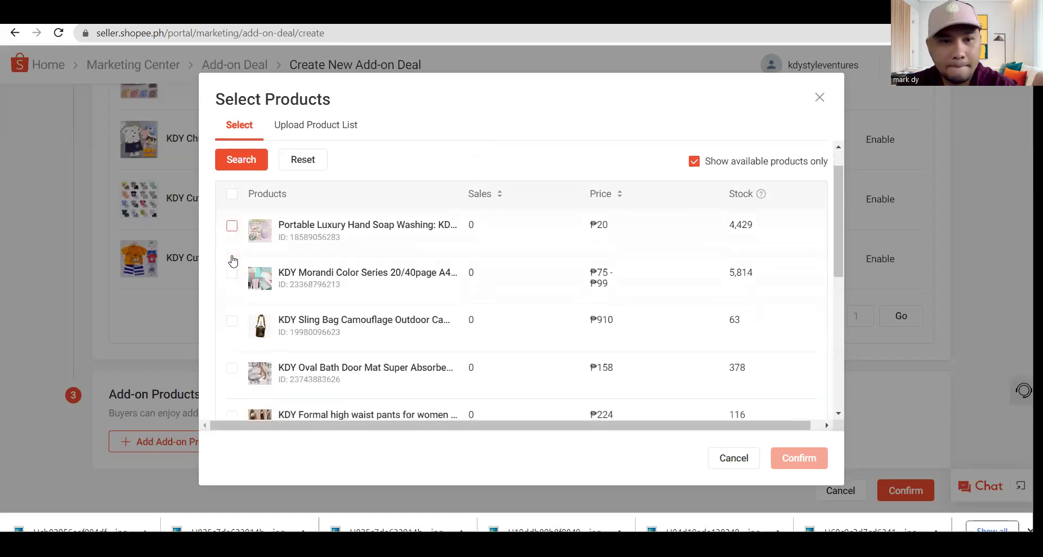
scroll(233, 261, down, 4)
scroll(233, 261, up, 3)
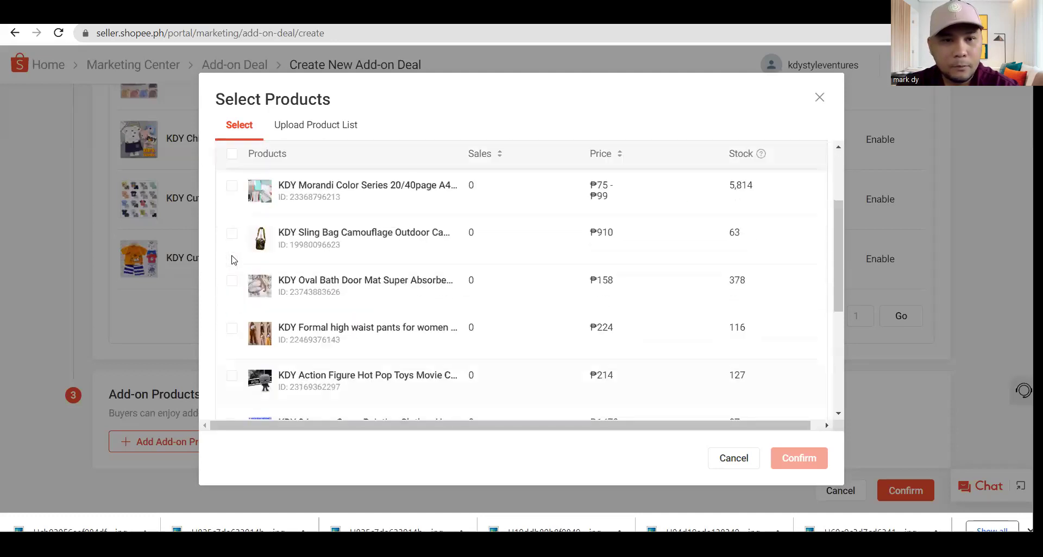
scroll(232, 261, down, 2)
scroll(298, 230, up, 5)
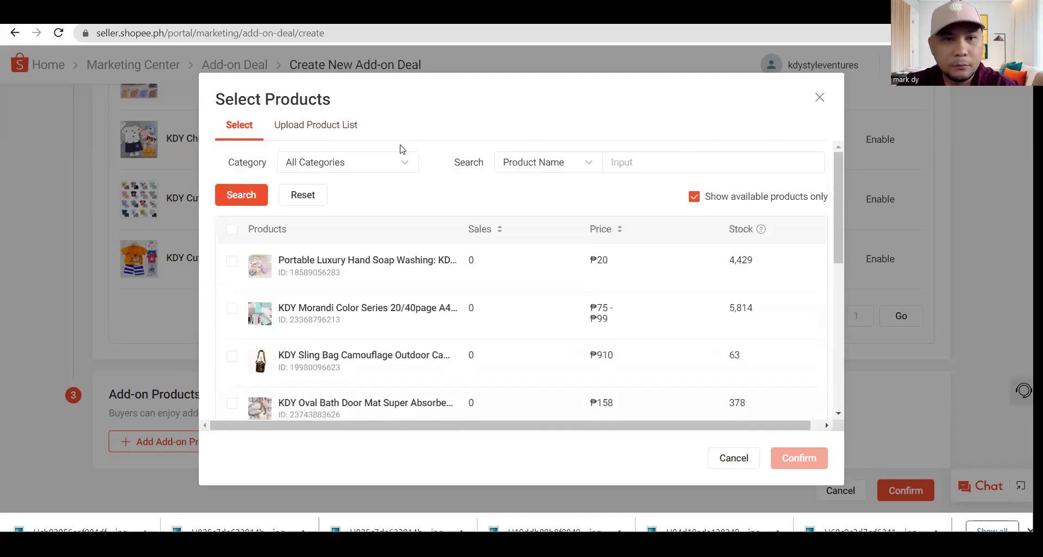
click(337, 168)
mouse_move(363, 214)
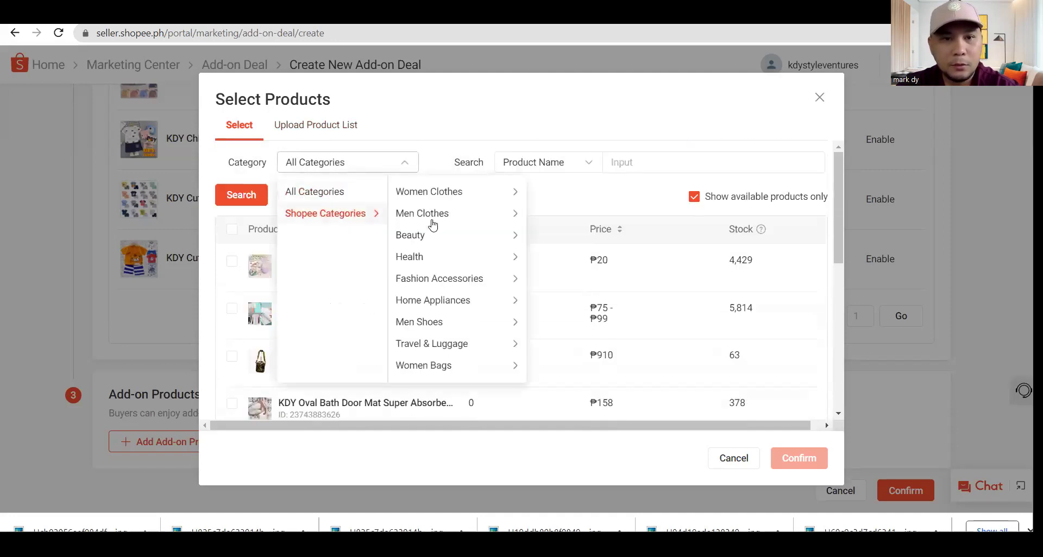
mouse_move(447, 324)
scroll(449, 326, down, 3)
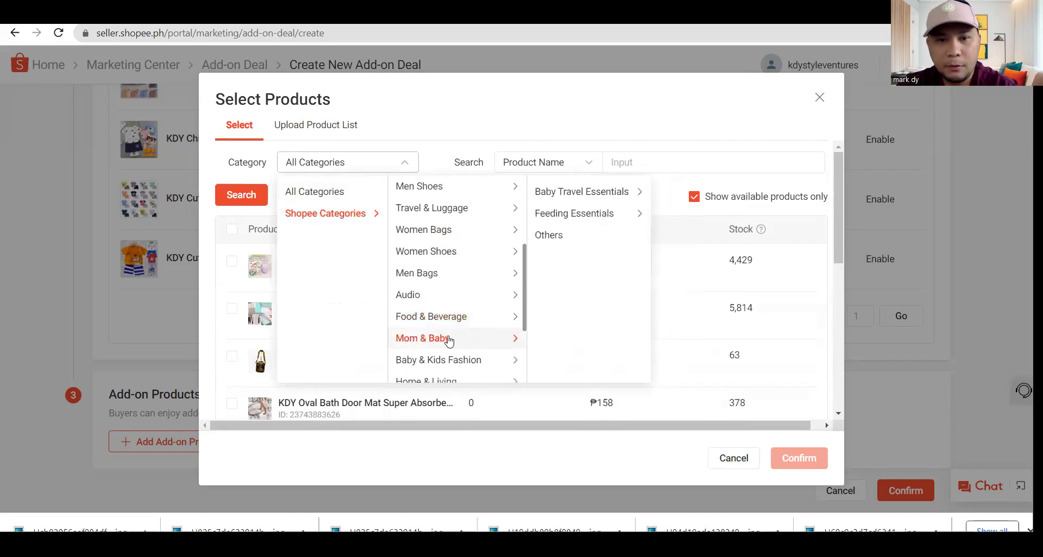
click(440, 360)
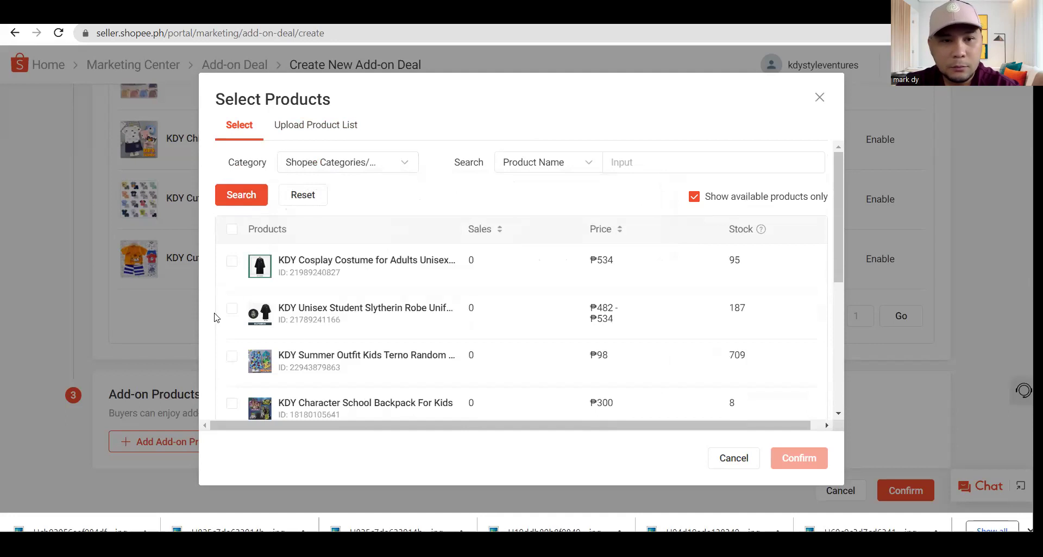
Select the KDY Summer Outfit Kids Terno as an add-on product and confirm the selection
scroll(226, 301, down, 1)
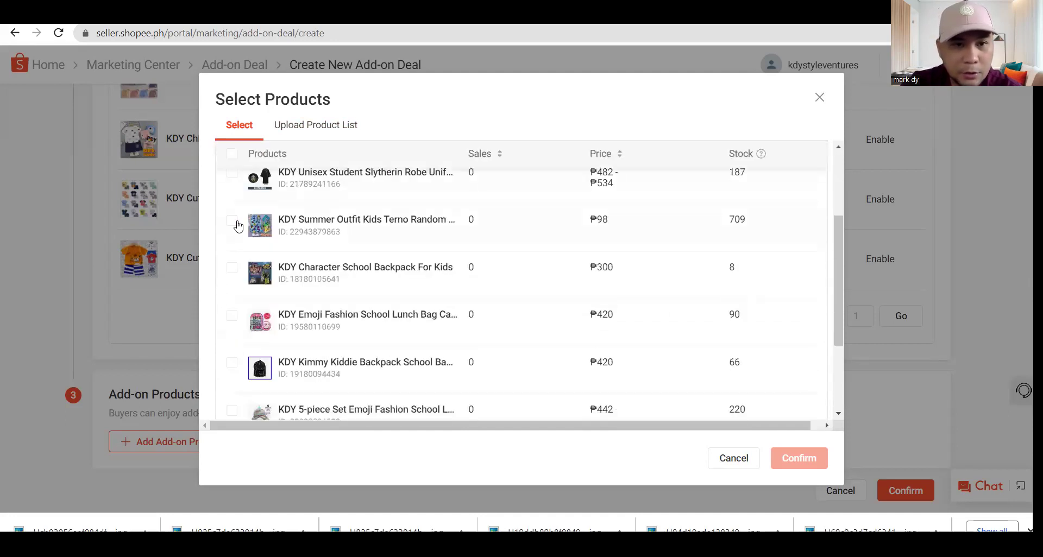
click(232, 221)
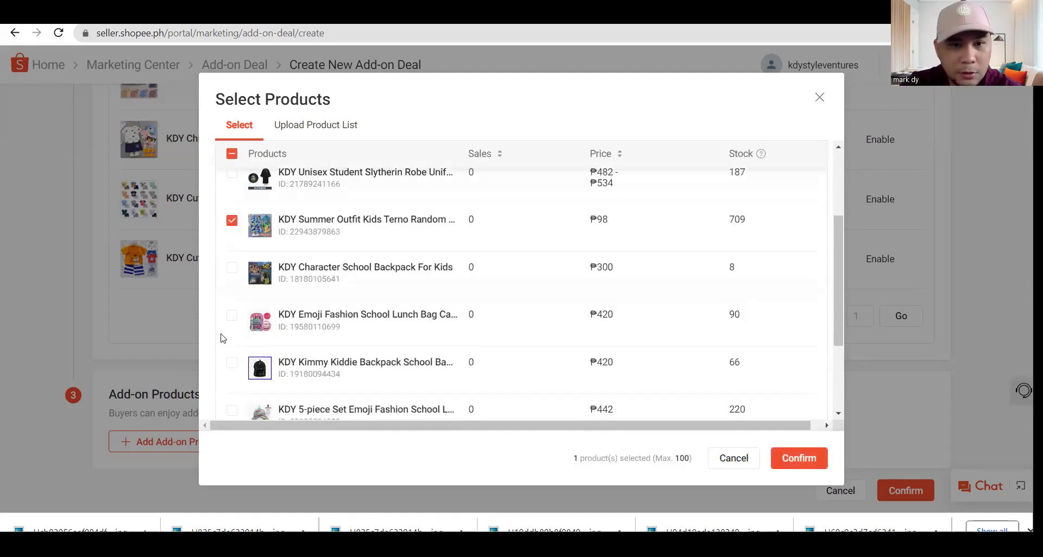
scroll(234, 339, down, 3)
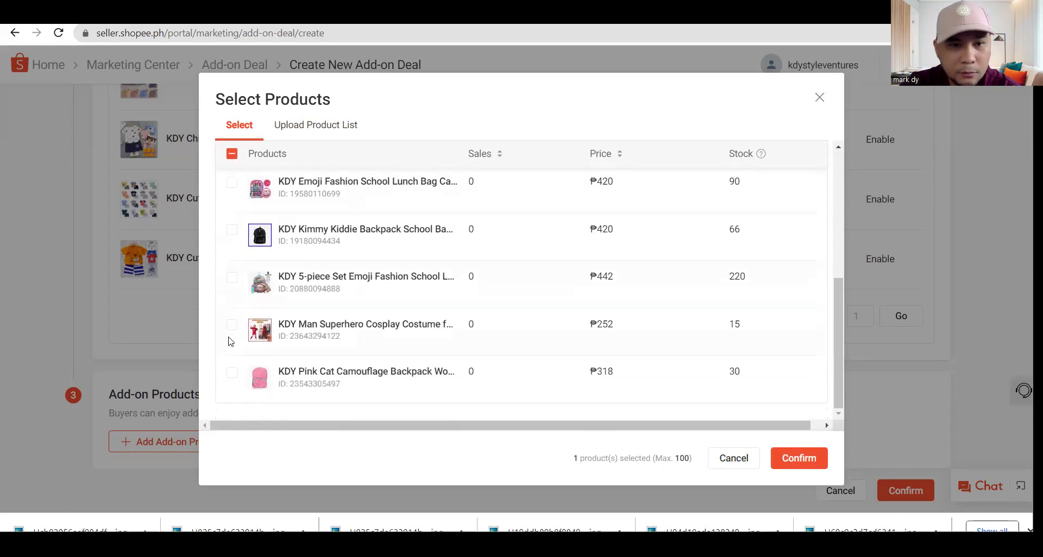
scroll(231, 341, up, 5)
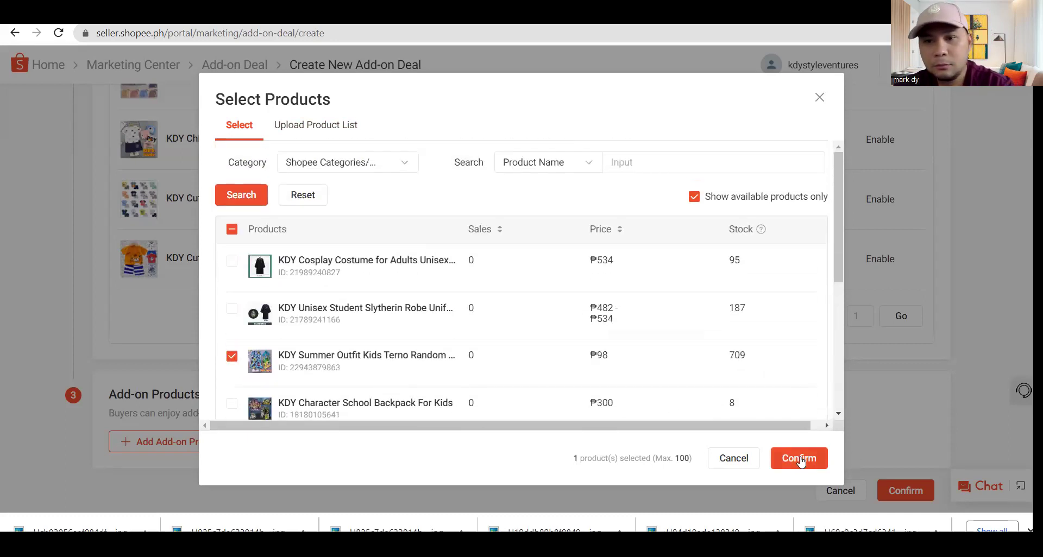
click(799, 459)
Add the Portable Luxury Hand Soap, KDY Morandi Color Series and KDY Women's Sexy Silk Satin Pajamas as add-on products and confirm the selection
scroll(261, 432, down, 2)
click(894, 271)
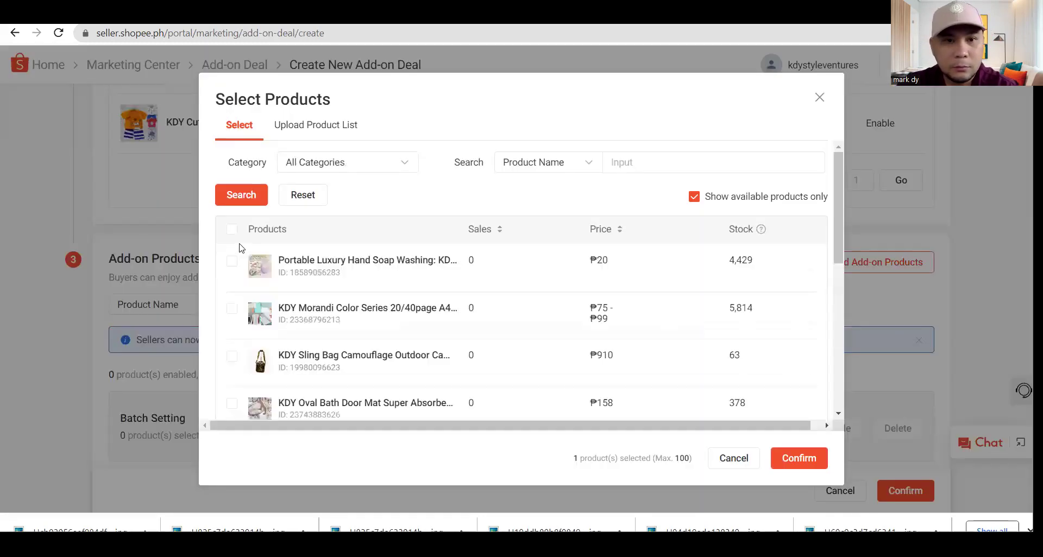
click(232, 261)
click(232, 308)
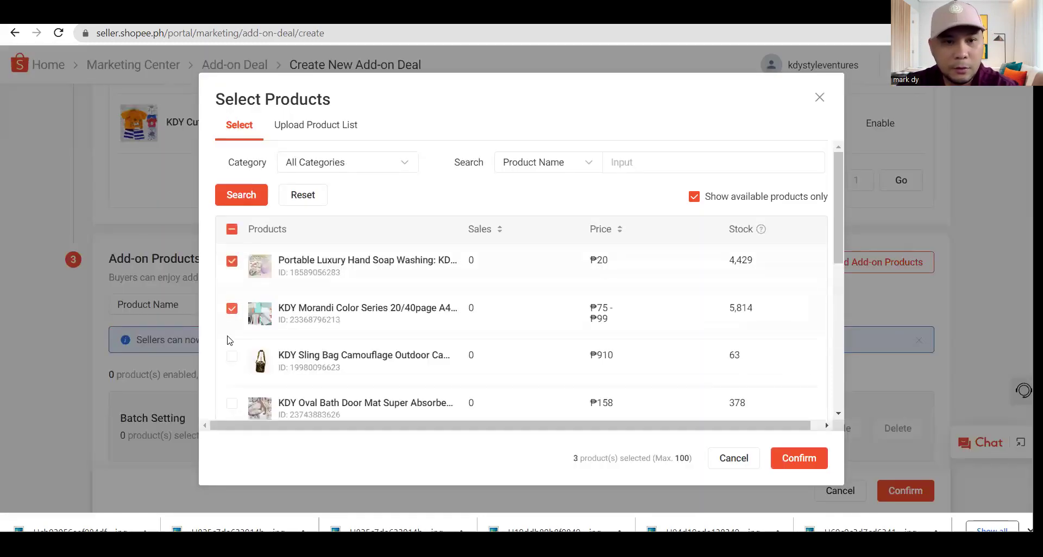
scroll(228, 340, down, 4)
scroll(228, 298, down, 3)
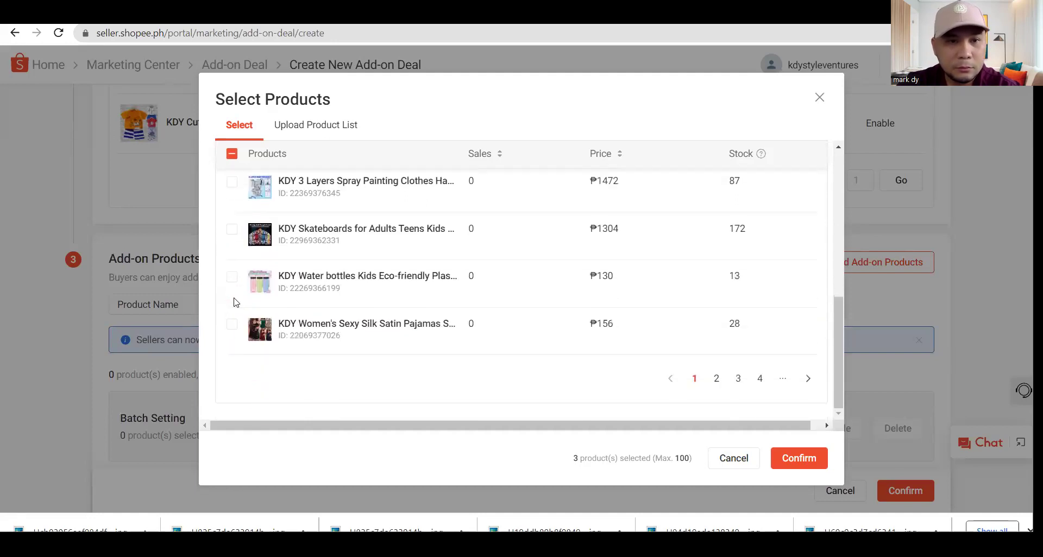
click(232, 325)
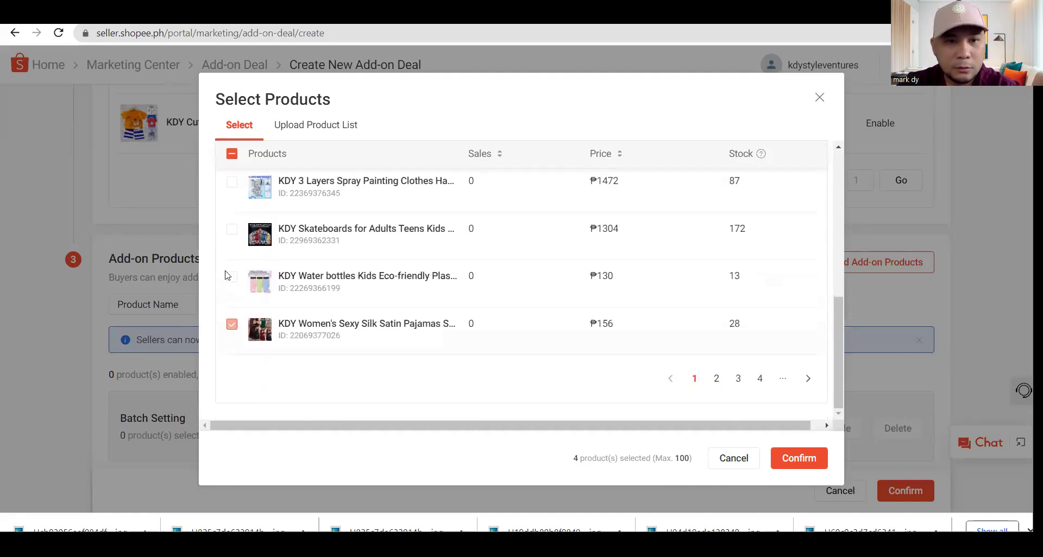
scroll(461, 282, up, 5)
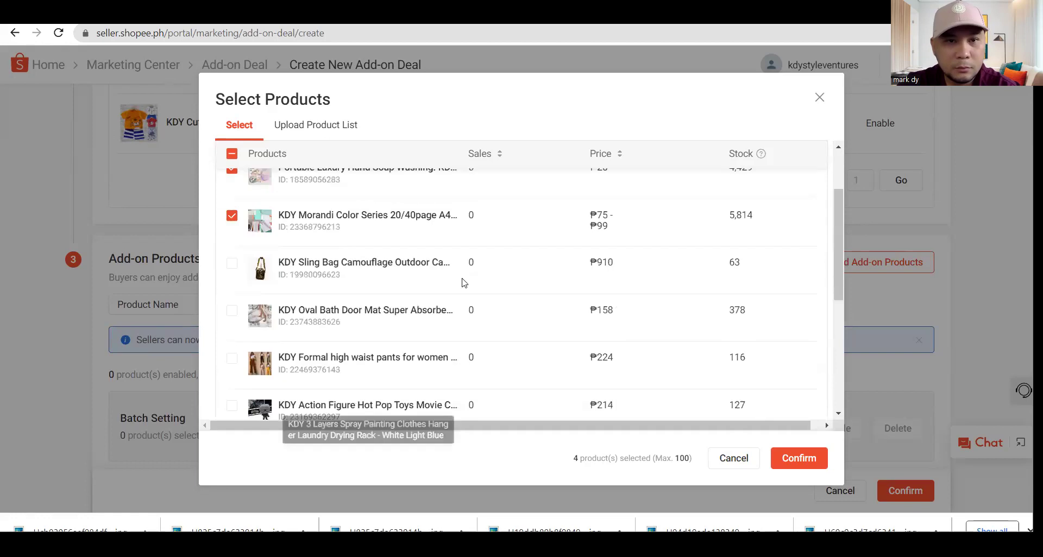
click(790, 458)
Apply a 5% add-on discount to all add-on products in batch and enable all their variations
scroll(576, 415, down, 6)
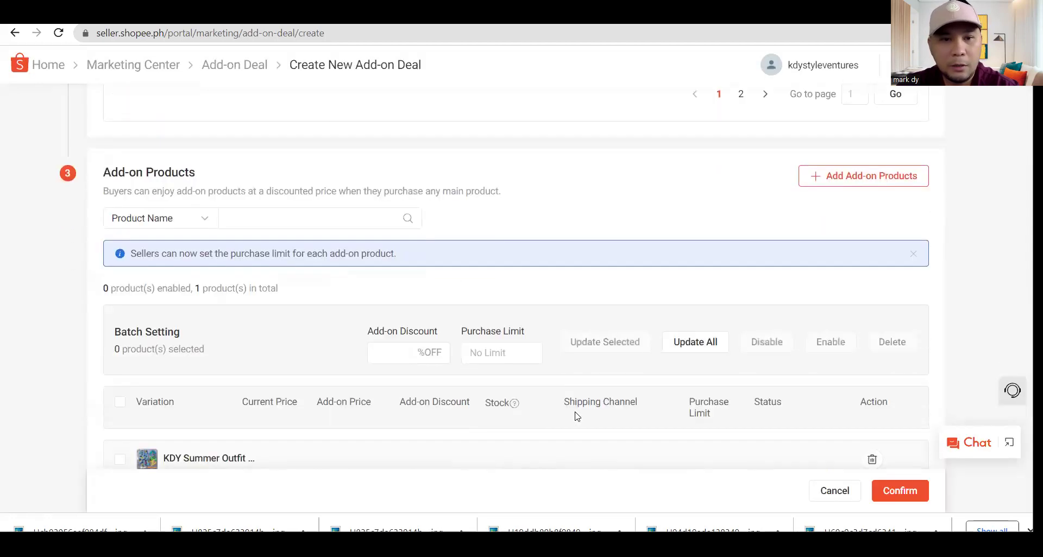
scroll(466, 310, up, 2)
scroll(466, 311, up, 1)
click(400, 173)
click(121, 217)
click(692, 164)
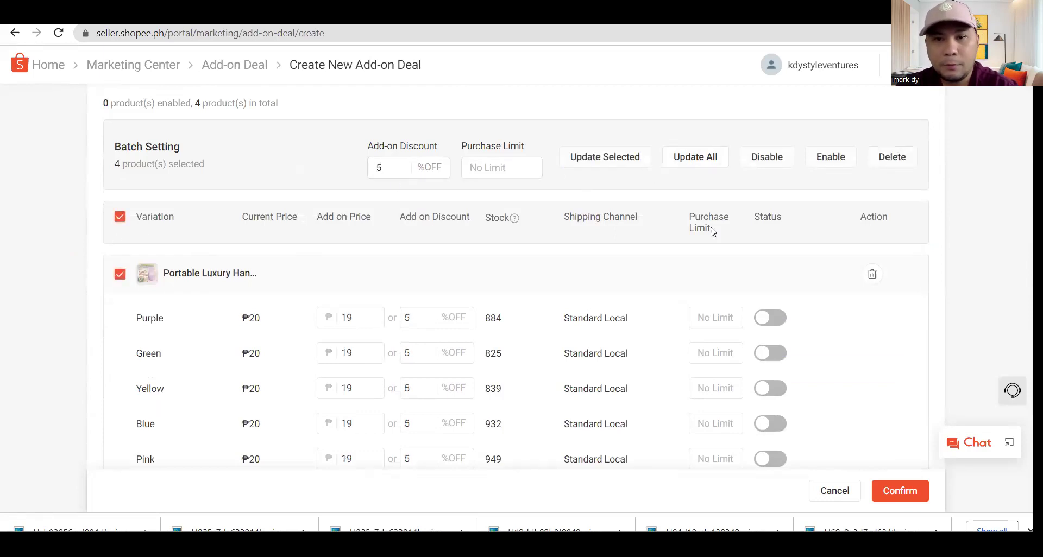
click(831, 162)
Review the discounted prices and enabled status of the add-on product variations and save them
scroll(811, 358, down, 9)
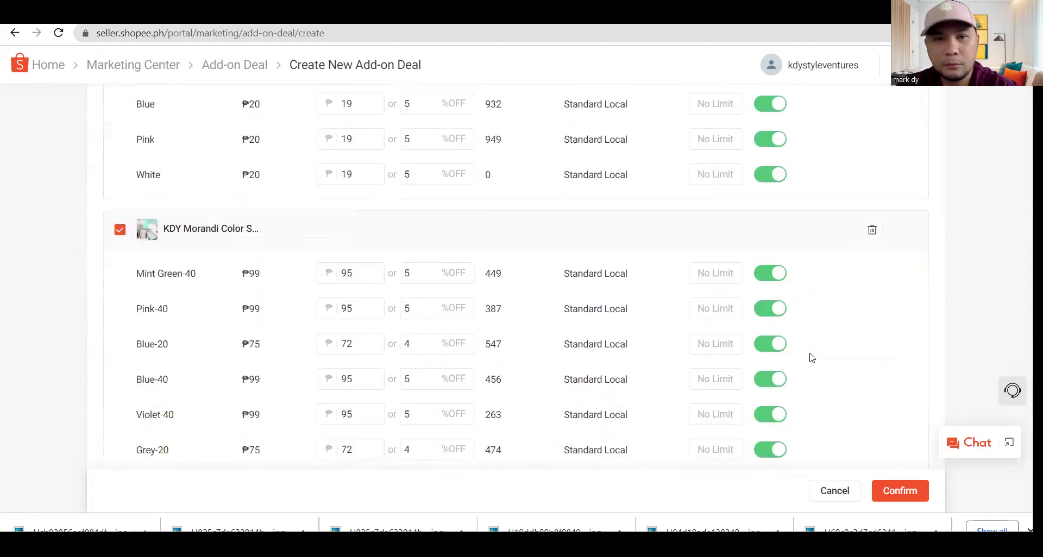
scroll(811, 358, down, 7)
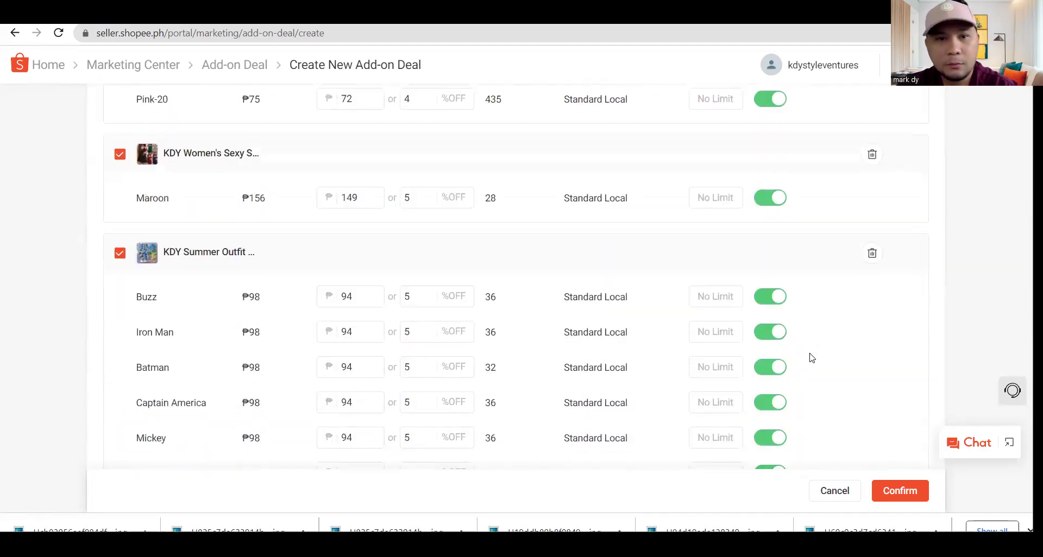
scroll(811, 358, down, 11)
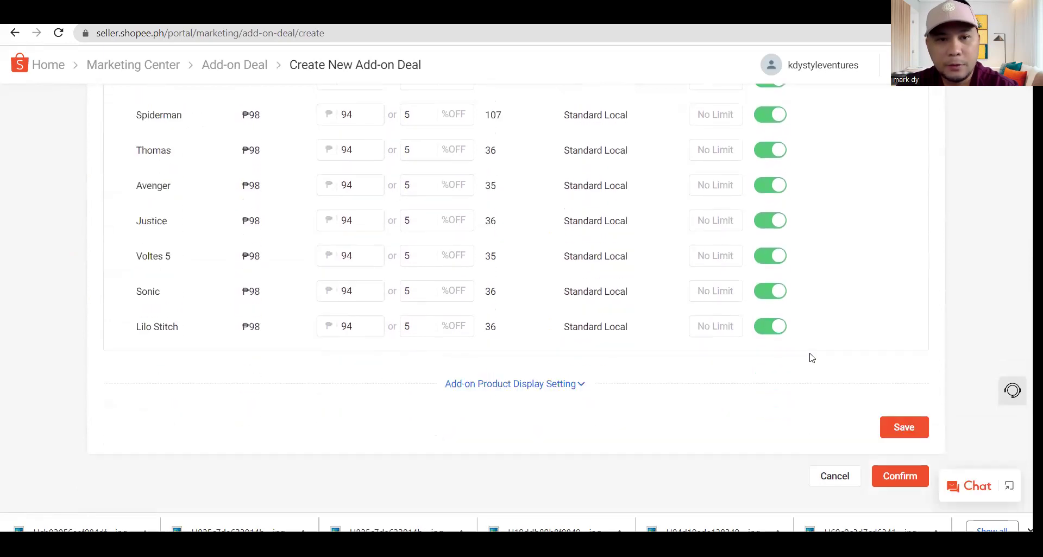
click(881, 401)
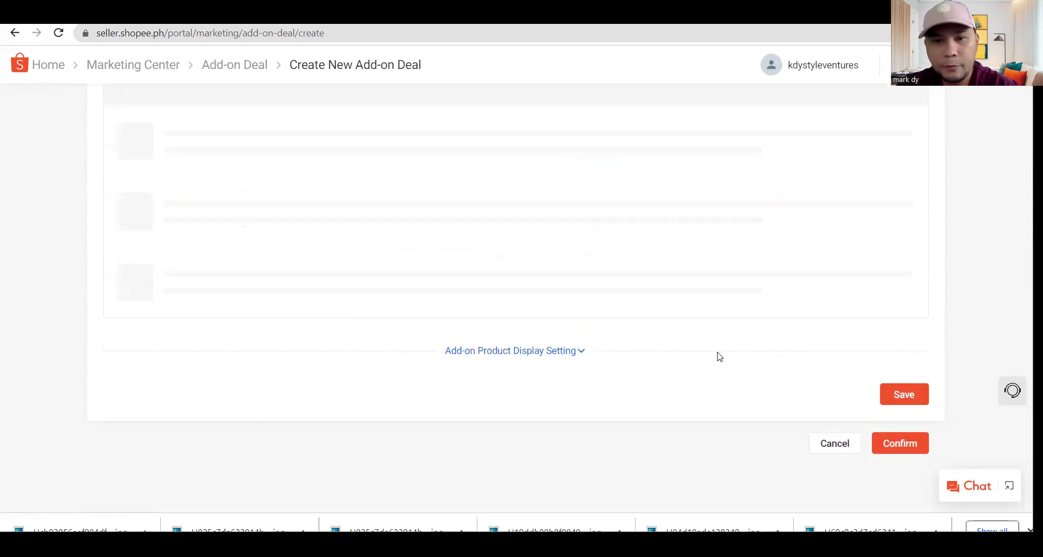
Check the add-on product display order, confirm the Add-on Deal and go to the promotion list
scroll(612, 371, down, 12)
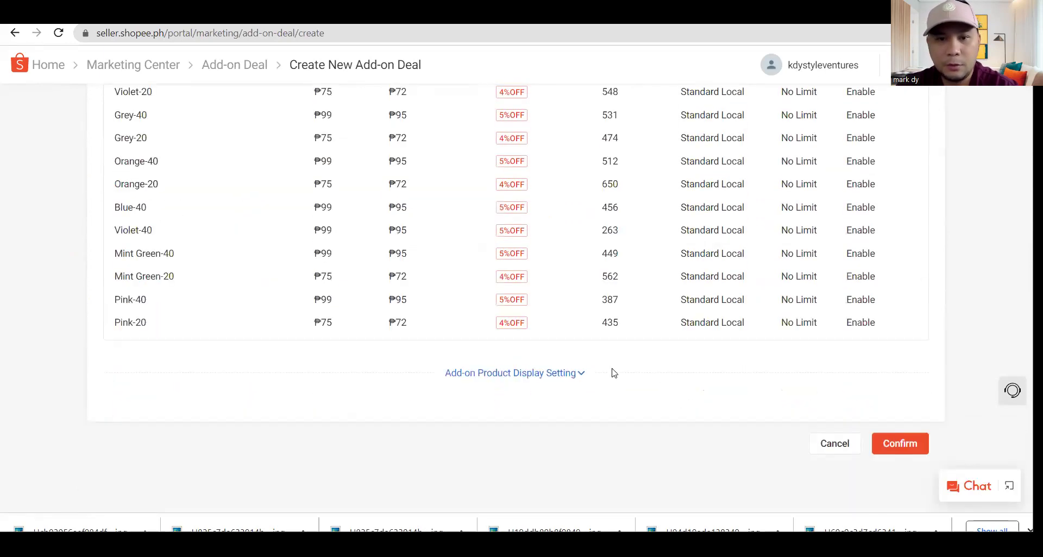
click(549, 375)
scroll(709, 382, down, 5)
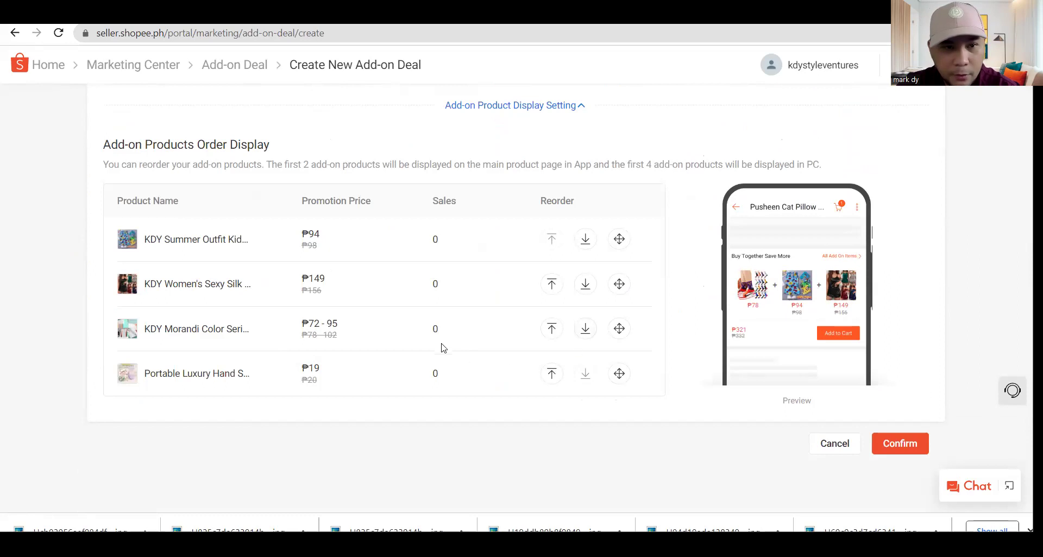
click(905, 447)
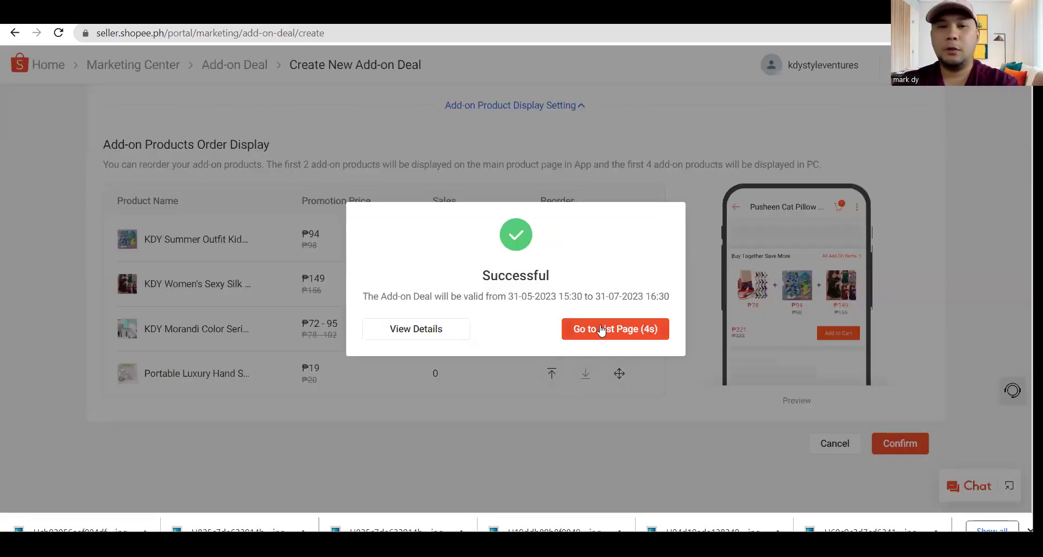
click(601, 330)
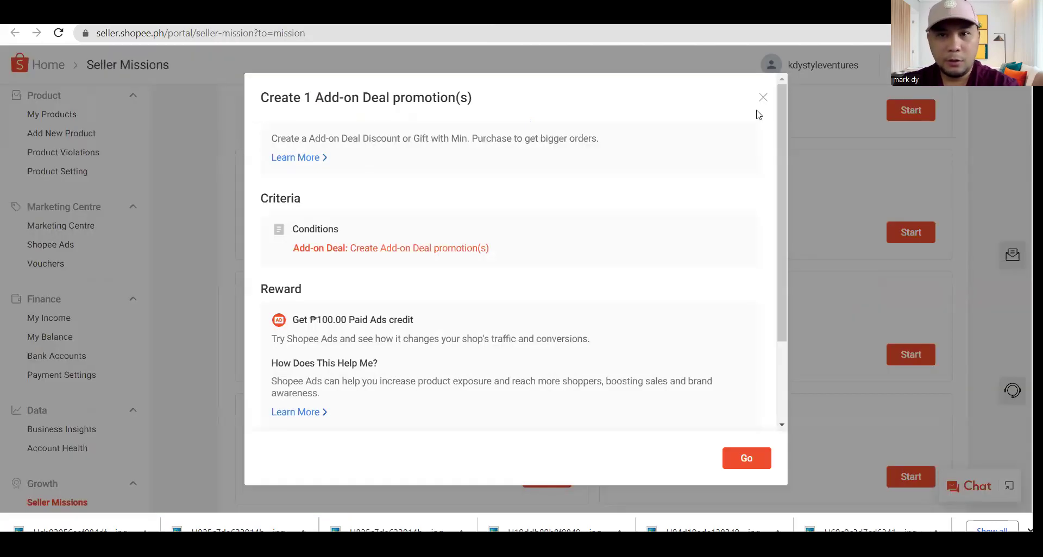
Close the Add-on Deal mission details and refresh the Seller Missions rewards to find the reward for that mission
click(763, 98)
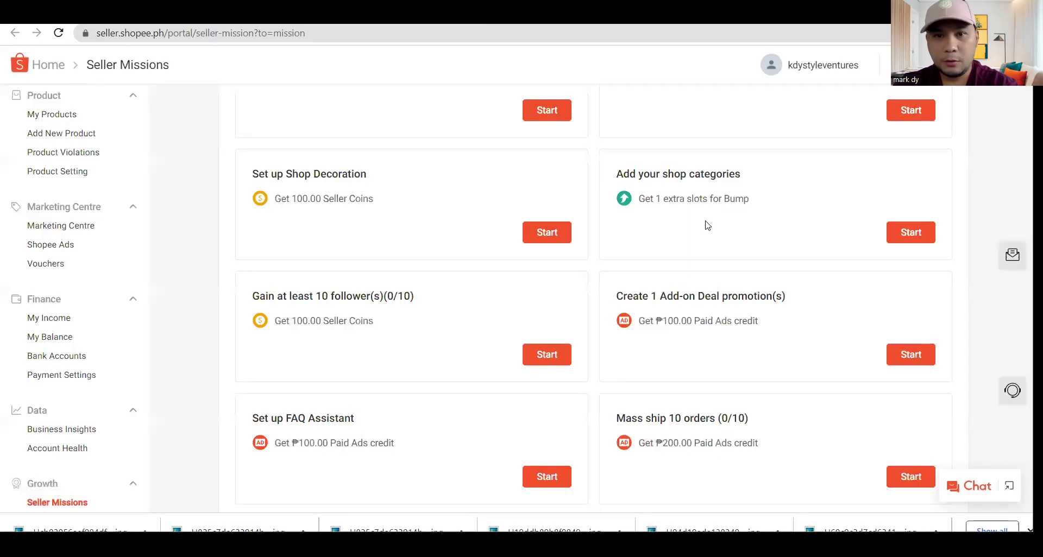
scroll(511, 234, up, 5)
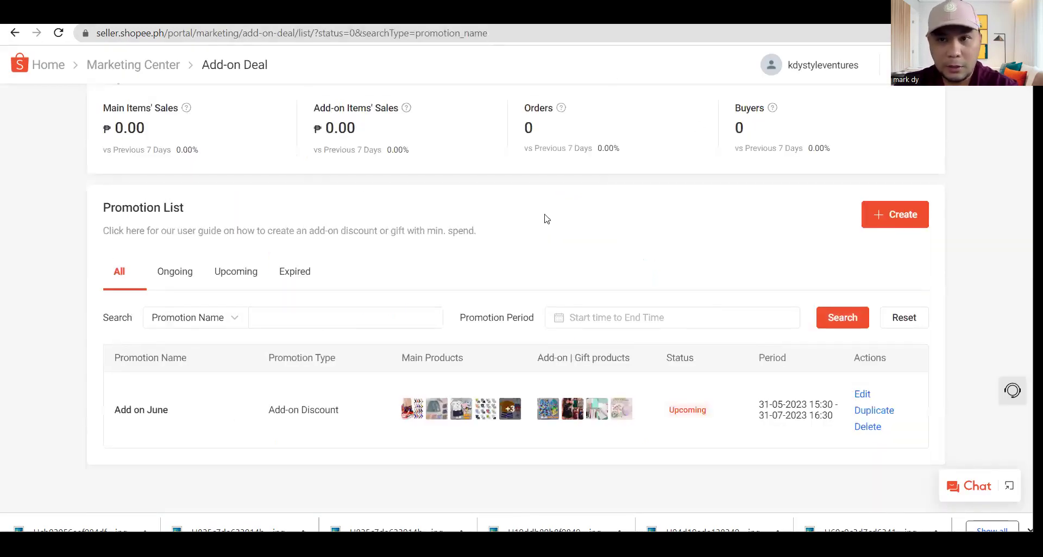
scroll(543, 216, up, 2)
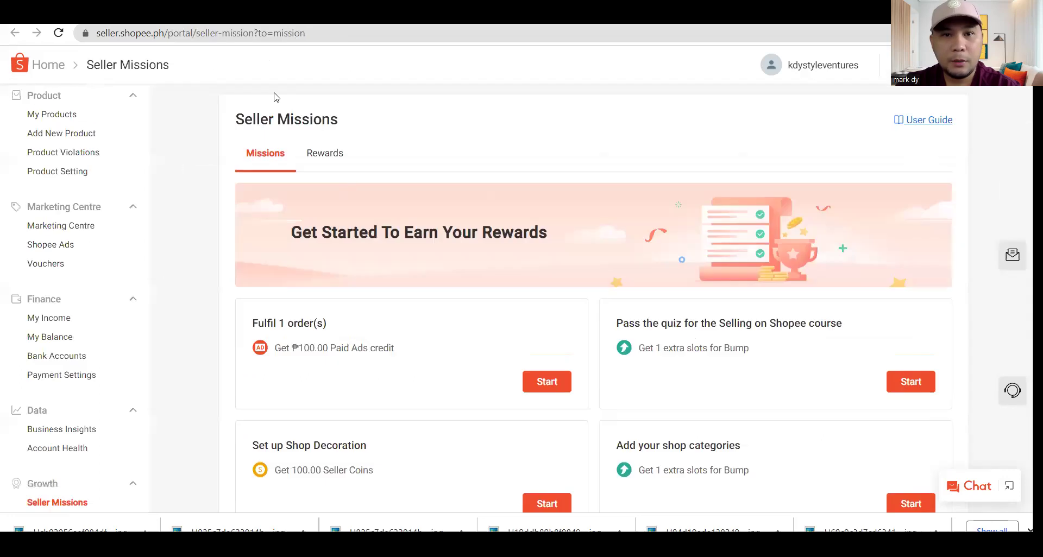
click(321, 156)
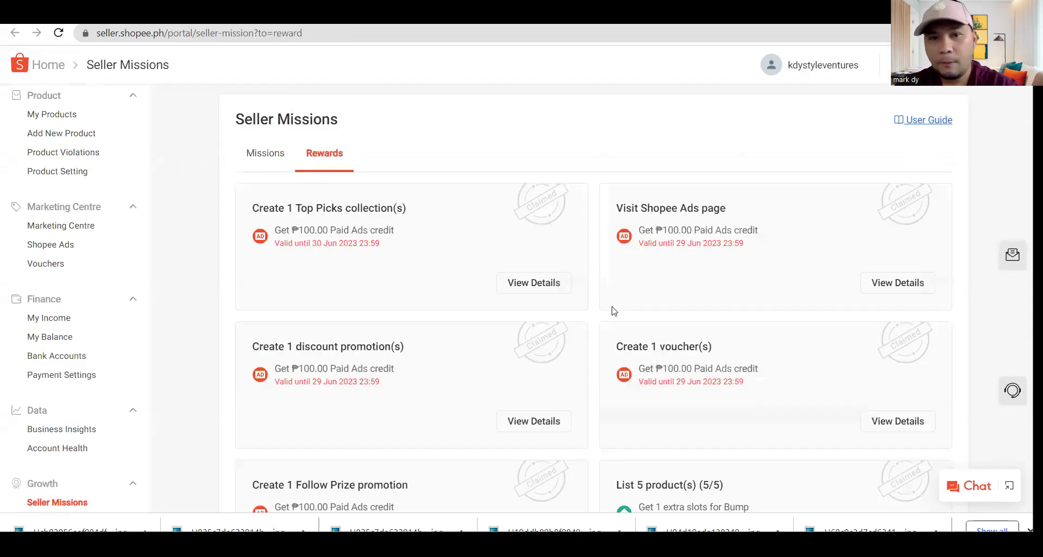
key(F5)
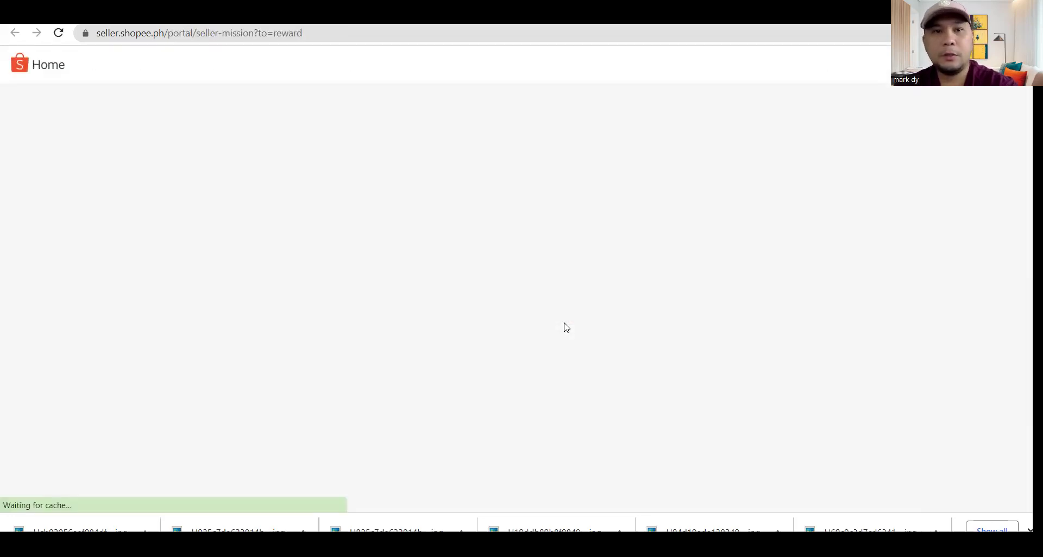
click(276, 153)
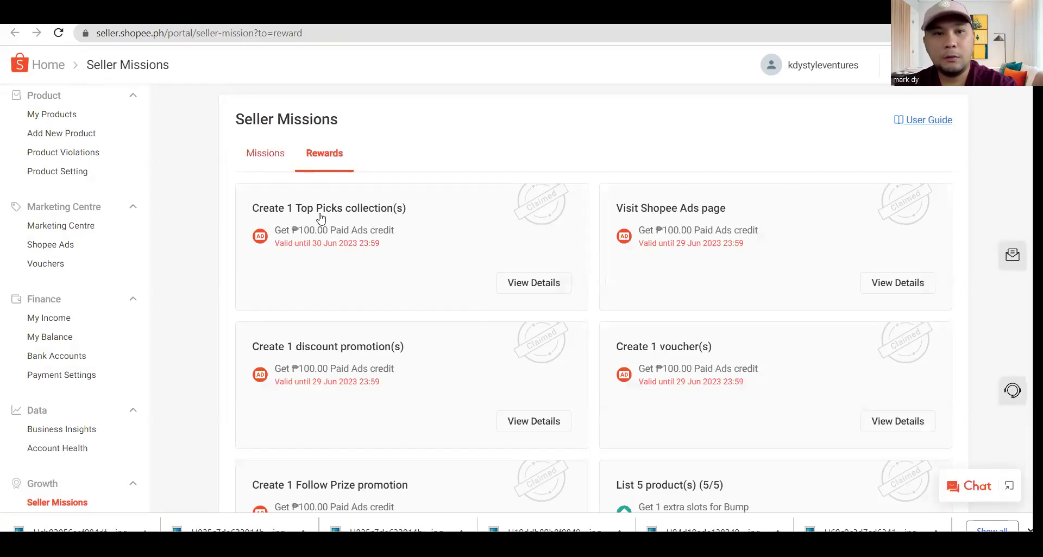
click(326, 155)
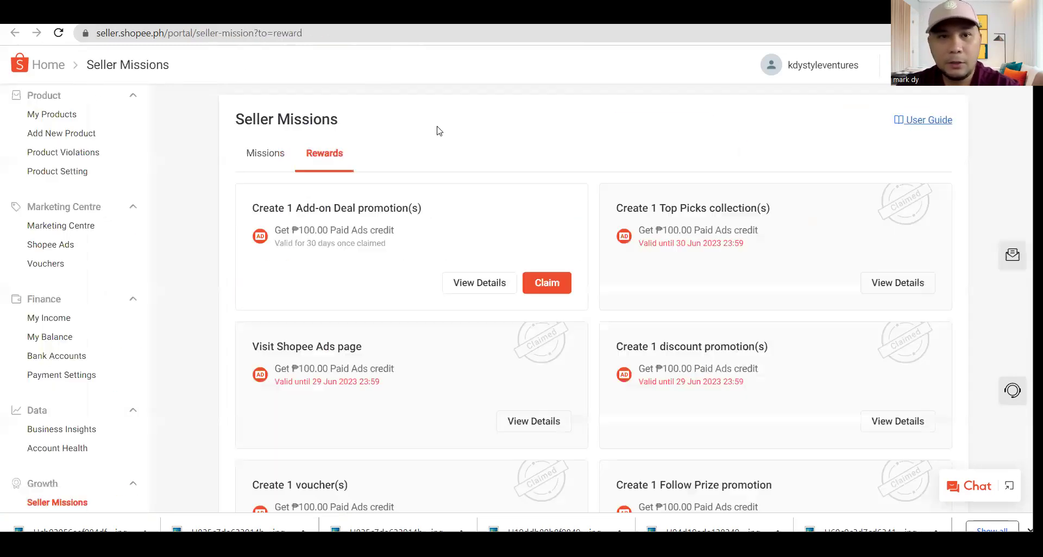
Claim the ₱100.00 Paid Ads credit for creating an Add-on Deal promotion and look over the Shopee Ads page
click(536, 286)
click(570, 387)
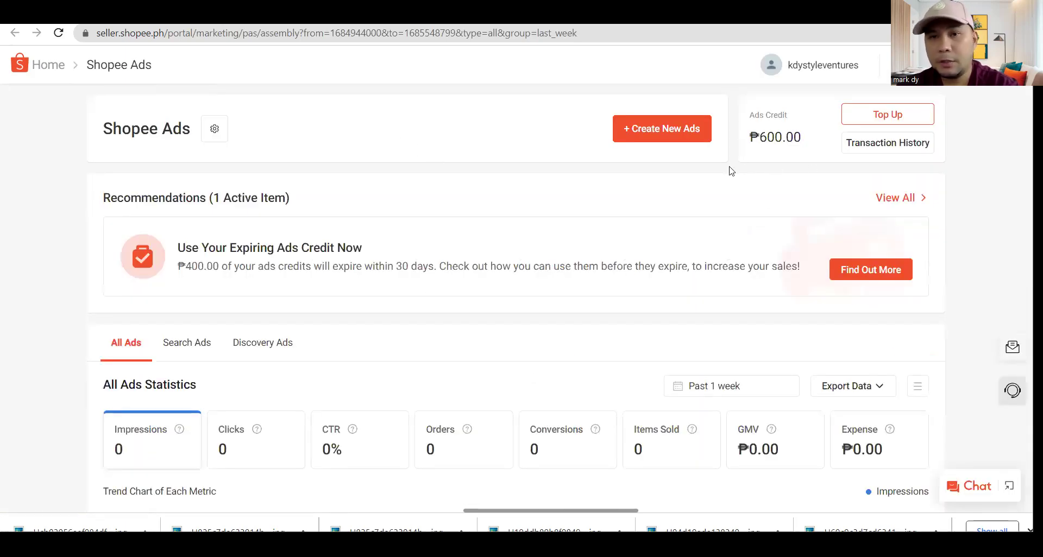
scroll(392, 209, down, 4)
scroll(391, 209, up, 4)
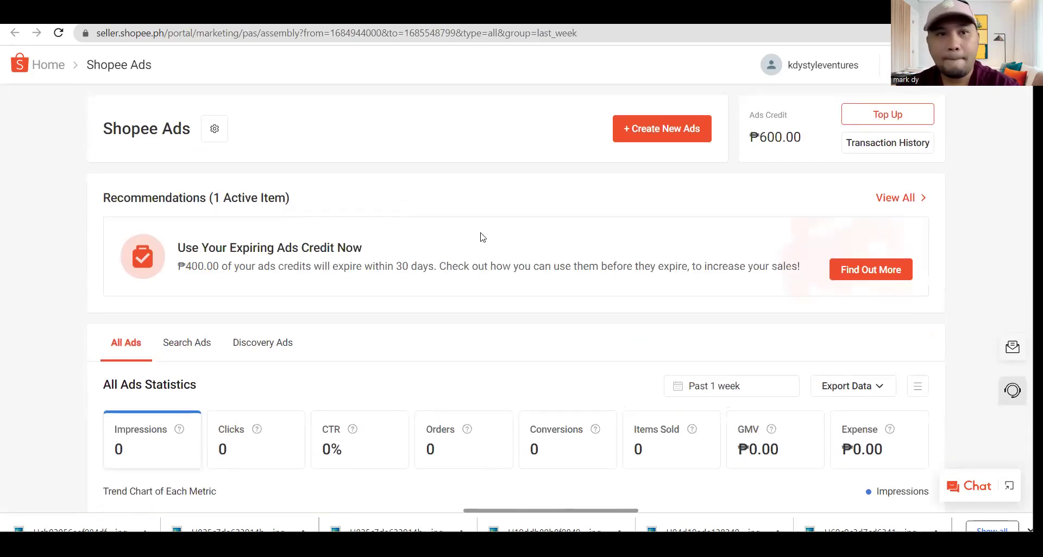
Create a new Search Ads promotion for products with a daily budget of ₱50
click(648, 142)
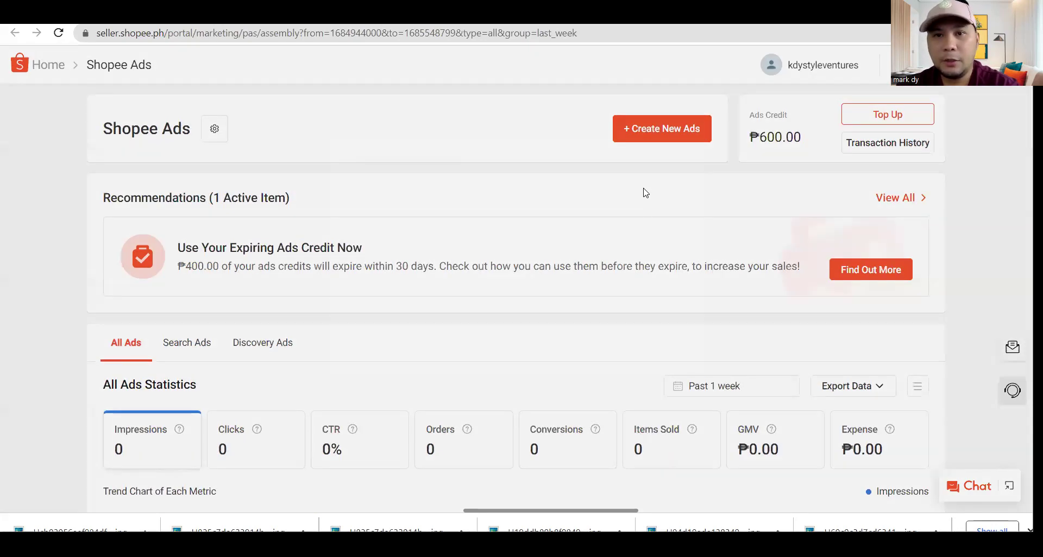
click(437, 319)
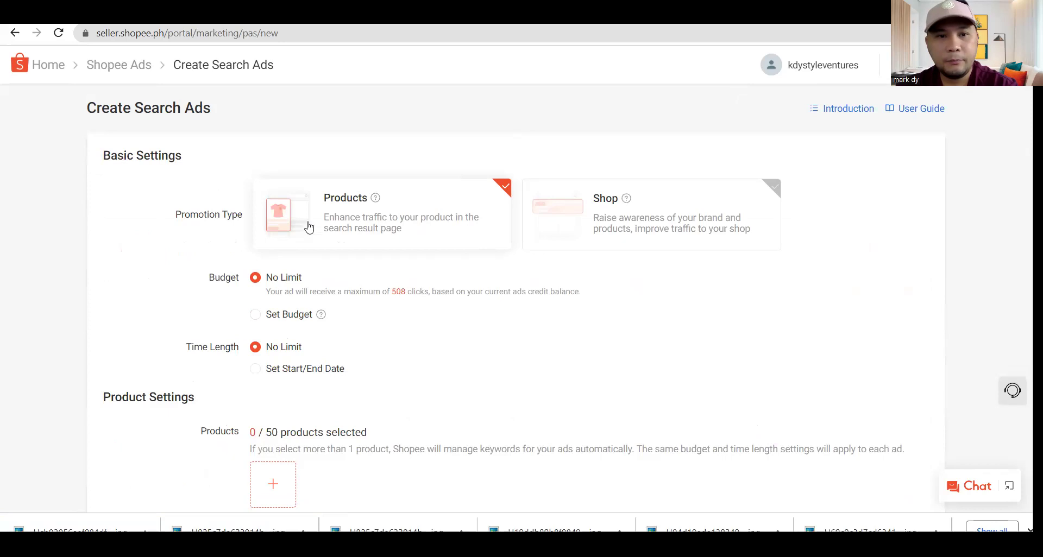
click(280, 320)
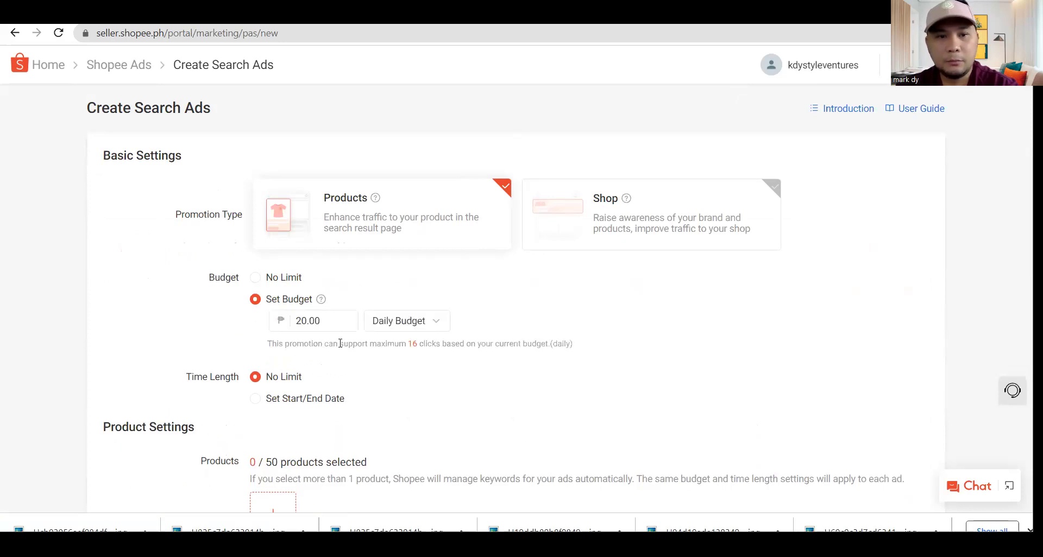
click(312, 321)
double_click(312, 321)
text(50)
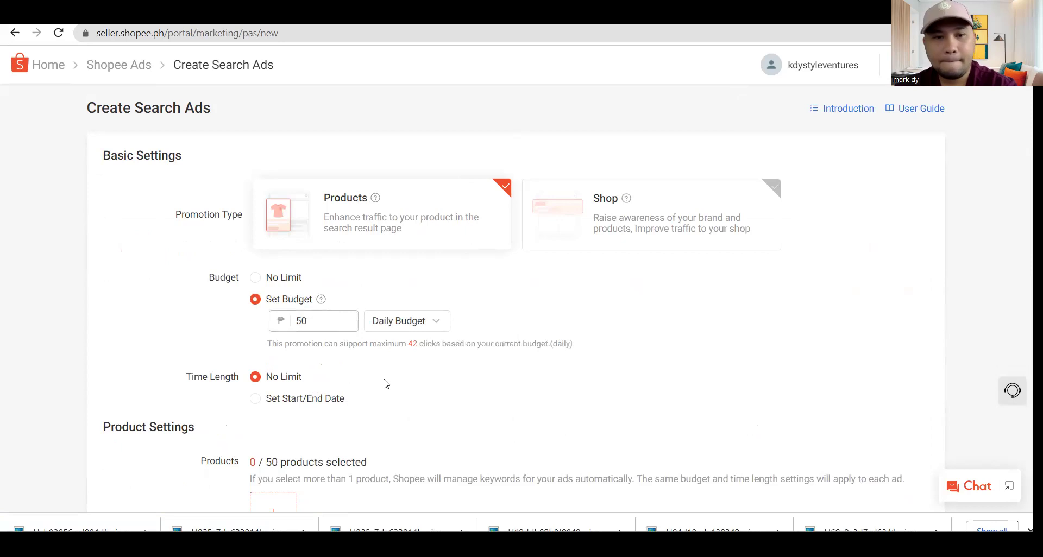
Start selecting products for the search ad and filter the available products by the Baby & Kids Fashion category
scroll(391, 382, down, 3)
click(276, 380)
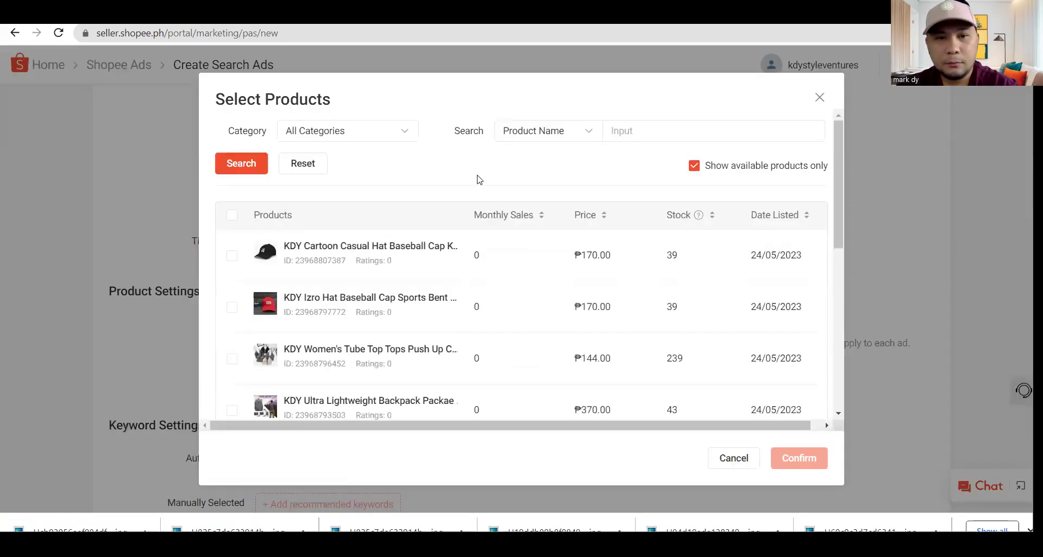
scroll(377, 310, down, 4)
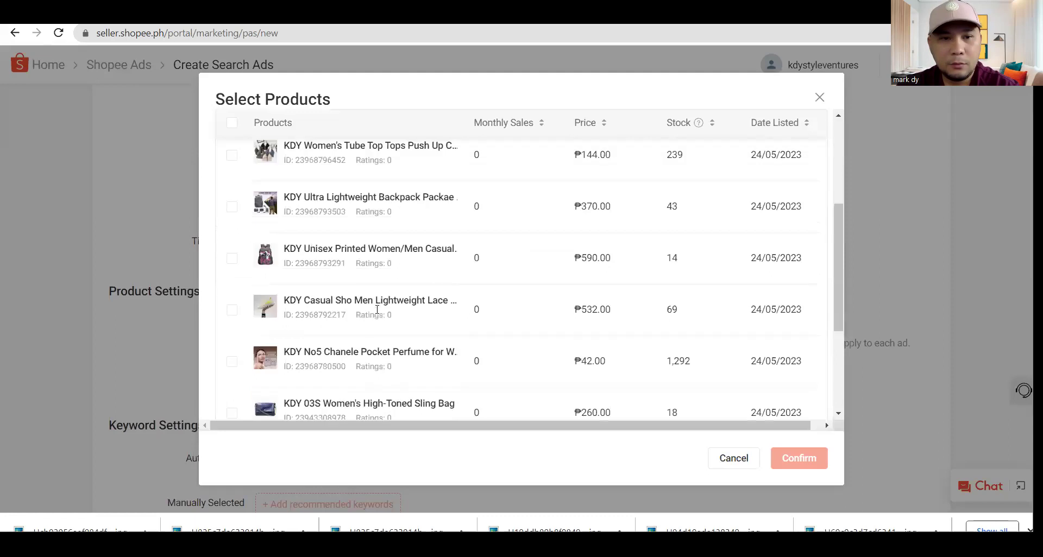
scroll(379, 312, up, 4)
click(348, 138)
mouse_move(326, 183)
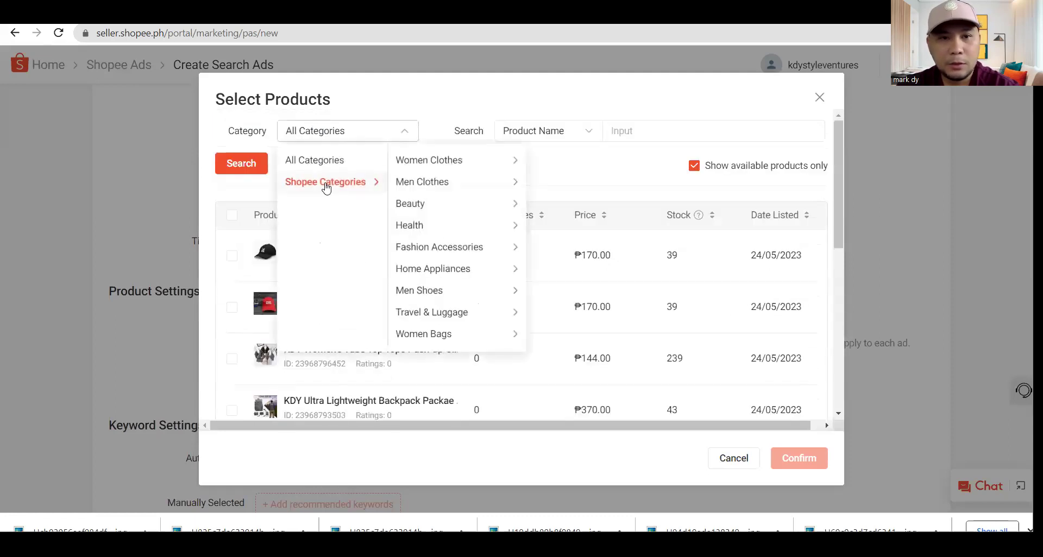
scroll(451, 296, down, 3)
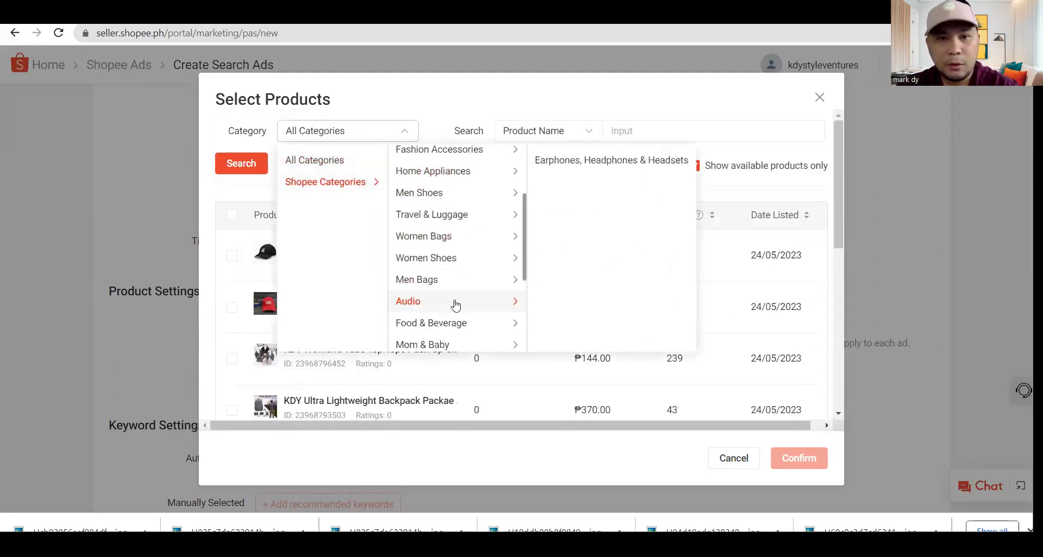
scroll(440, 274, down, 1)
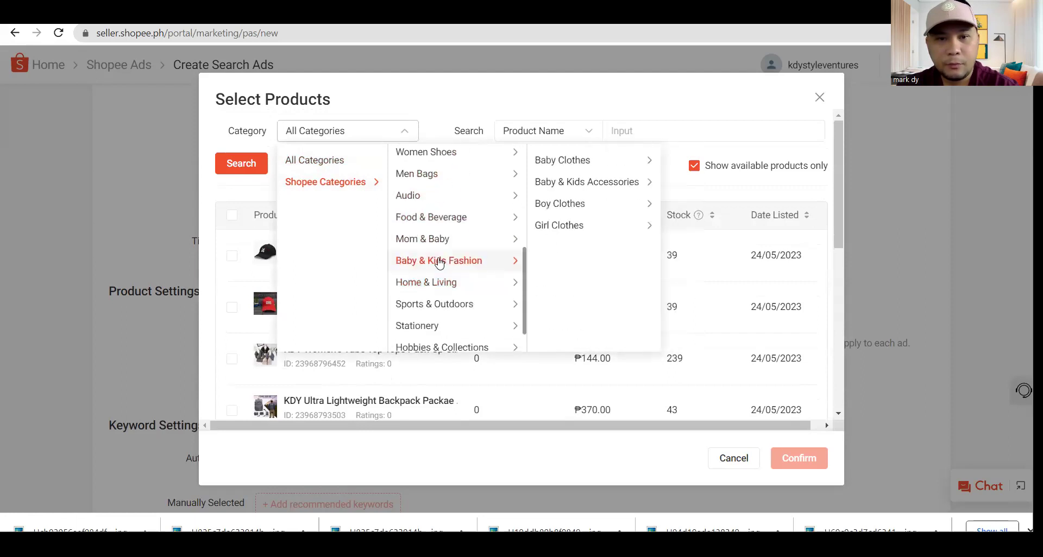
click(440, 262)
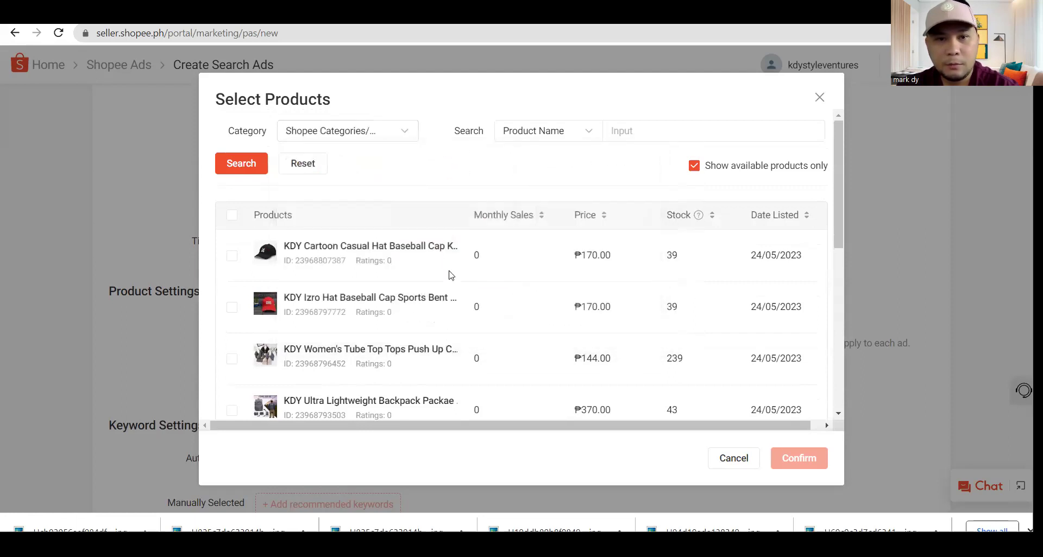
click(241, 164)
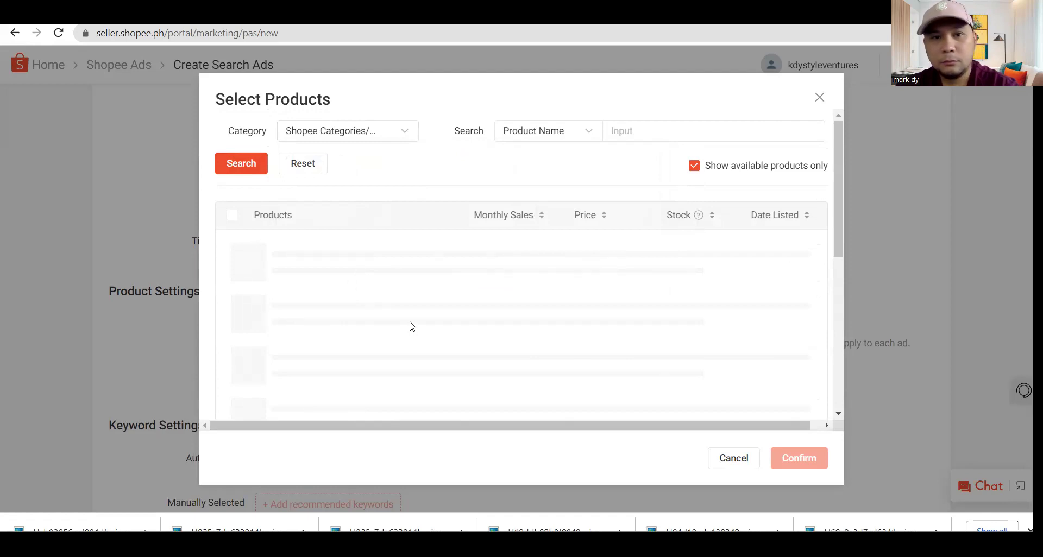
Filter the available products by the Boy Clothes subcategory of Baby & Kids Fashion
scroll(310, 329, down, 7)
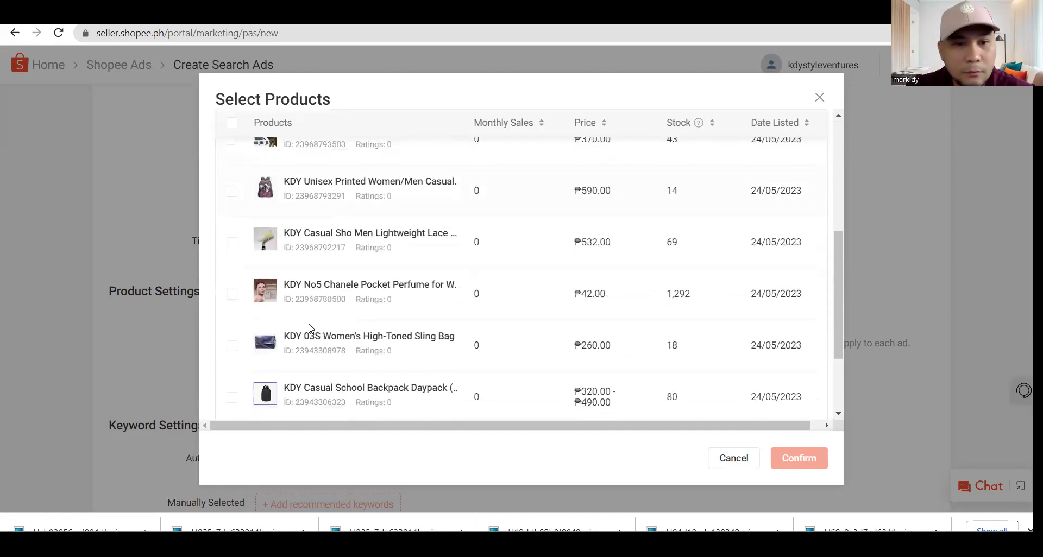
click(784, 378)
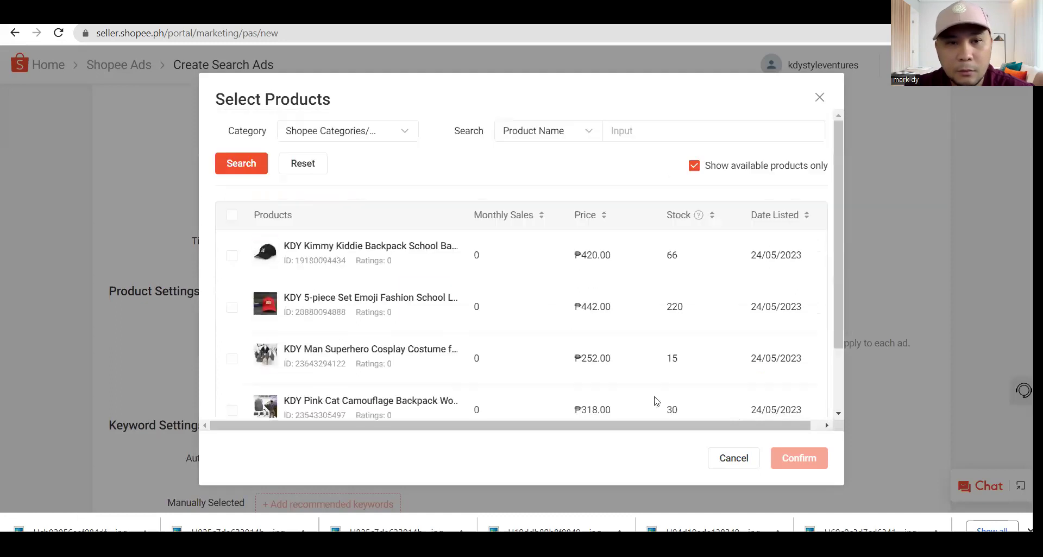
scroll(404, 325, down, 2)
scroll(405, 325, up, 2)
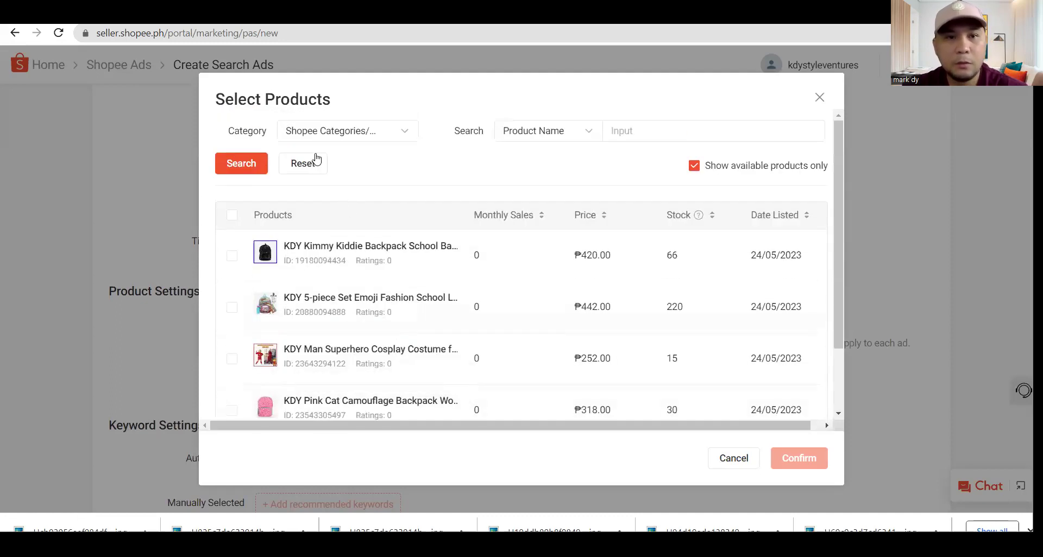
click(361, 131)
mouse_move(403, 300)
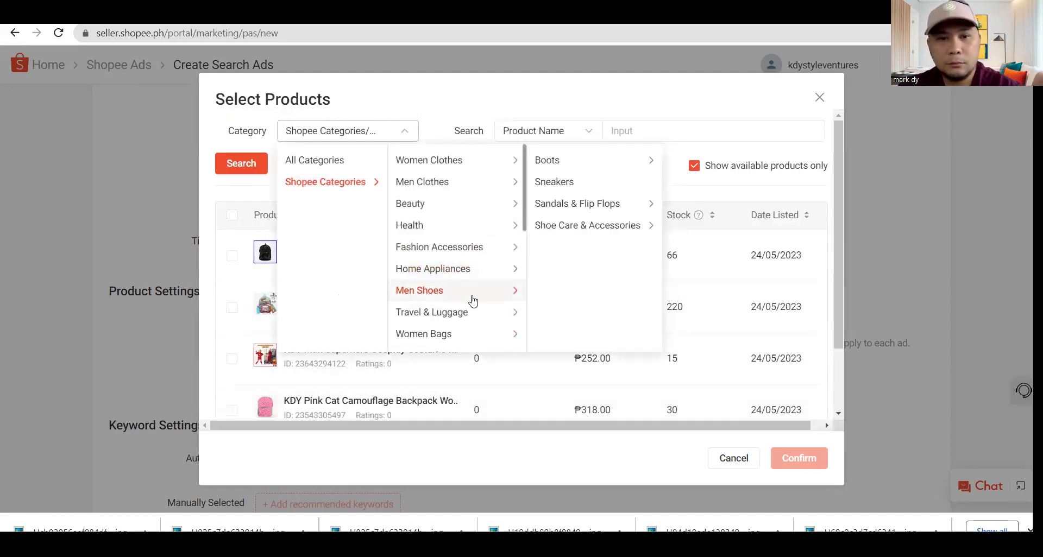
scroll(472, 297, down, 3)
mouse_move(463, 299)
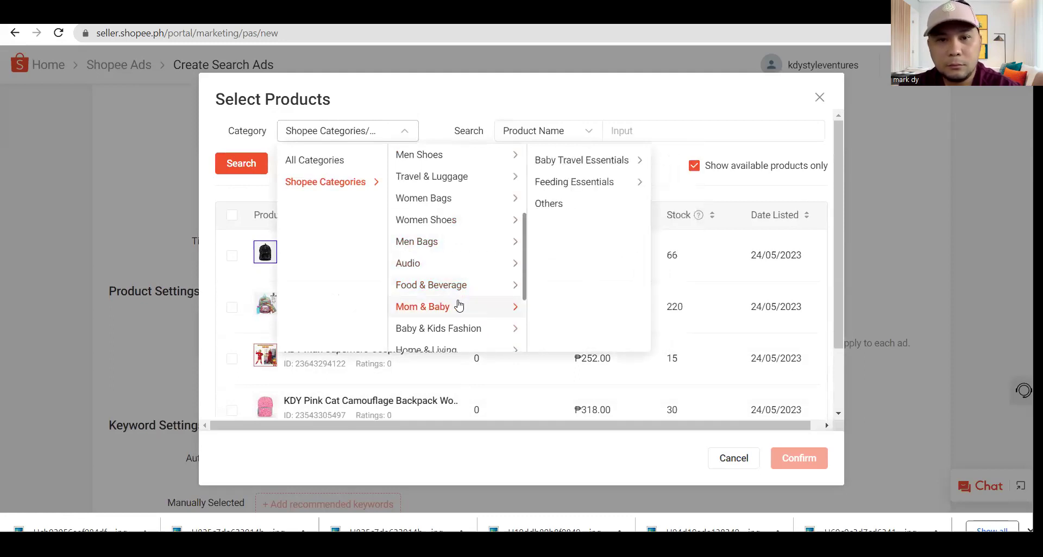
mouse_move(456, 334)
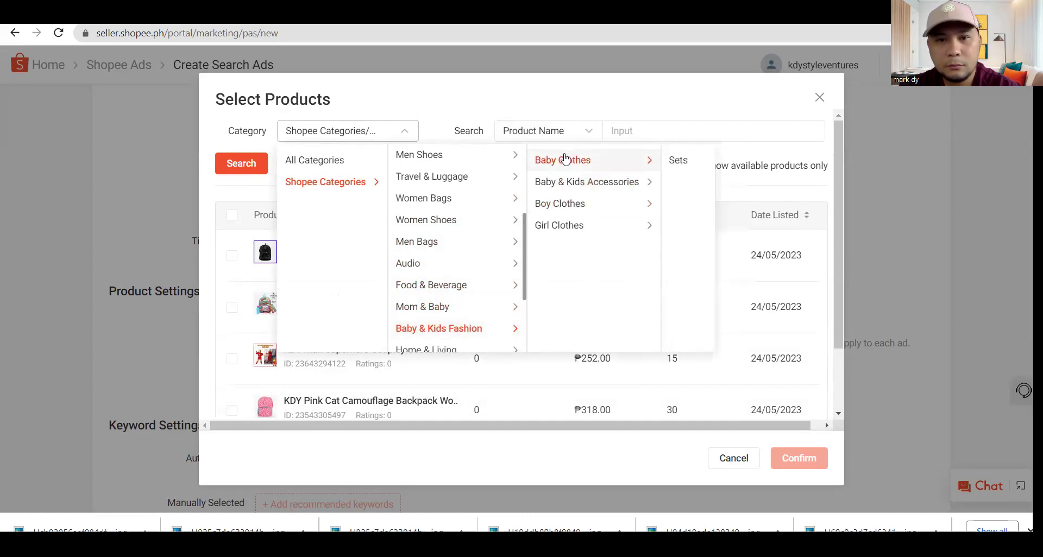
click(561, 203)
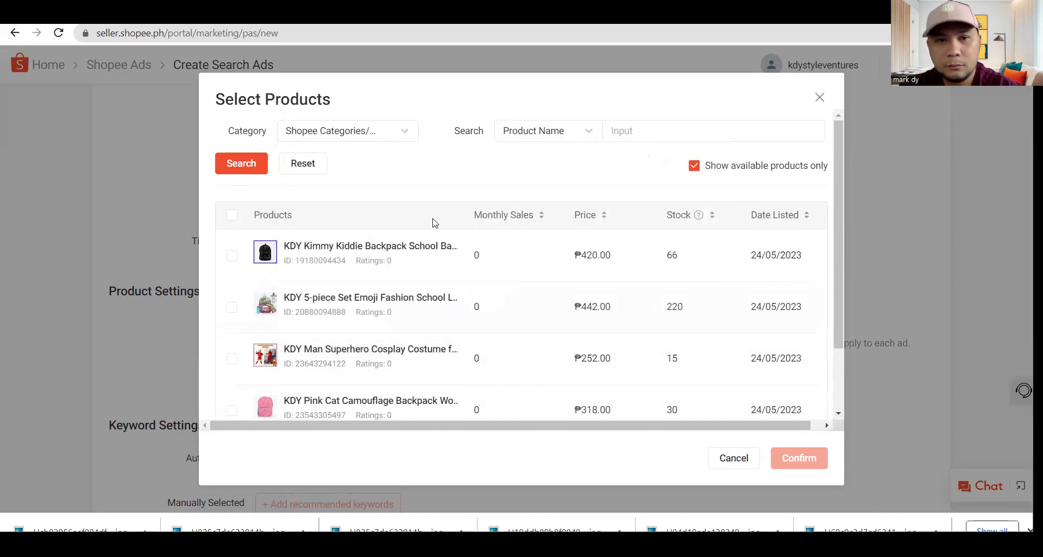
click(235, 162)
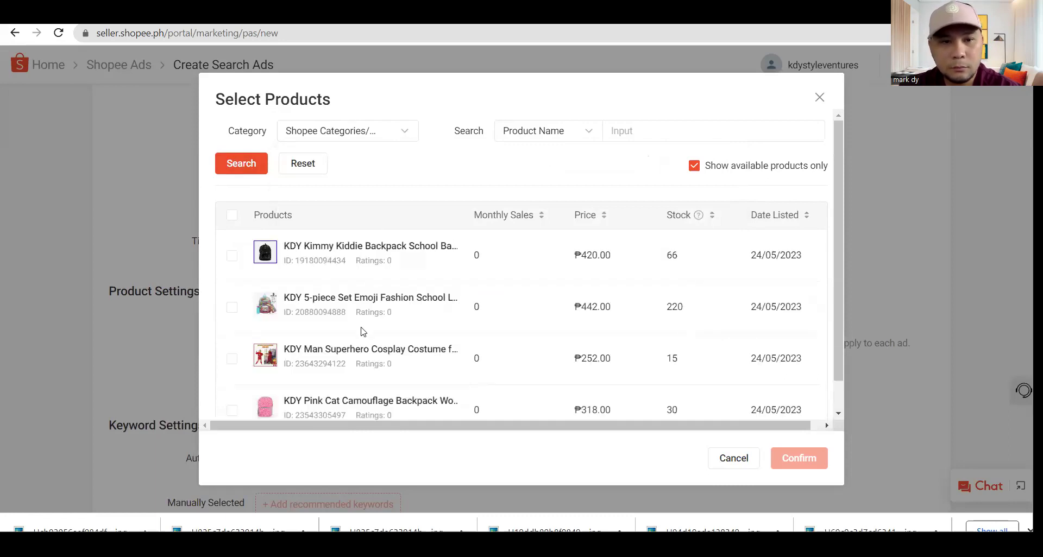
Select the first KDY Cute Children's Summer Clothing product in the results and confirm it for the search ad
scroll(361, 331, down, 2)
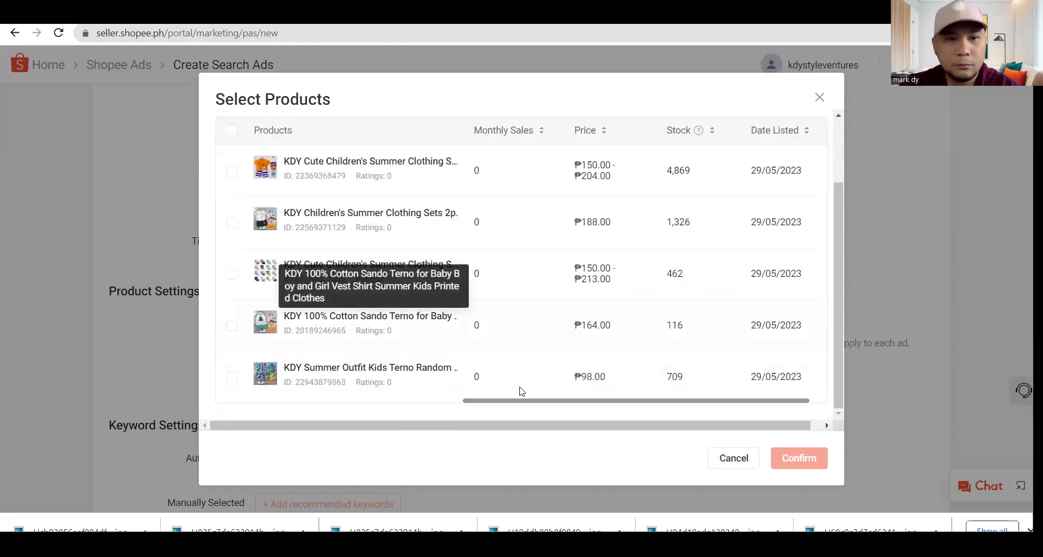
scroll(338, 321, up, 2)
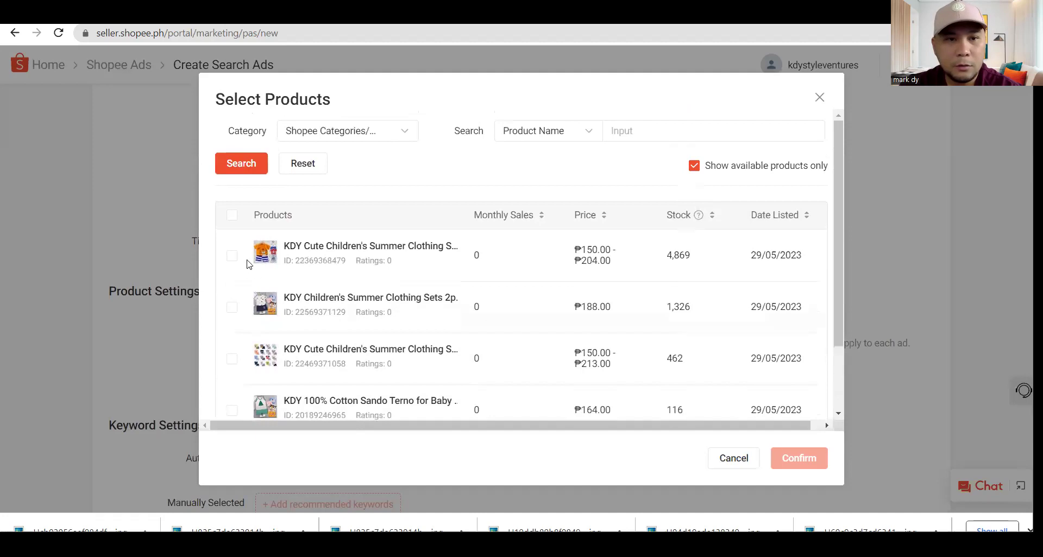
click(232, 255)
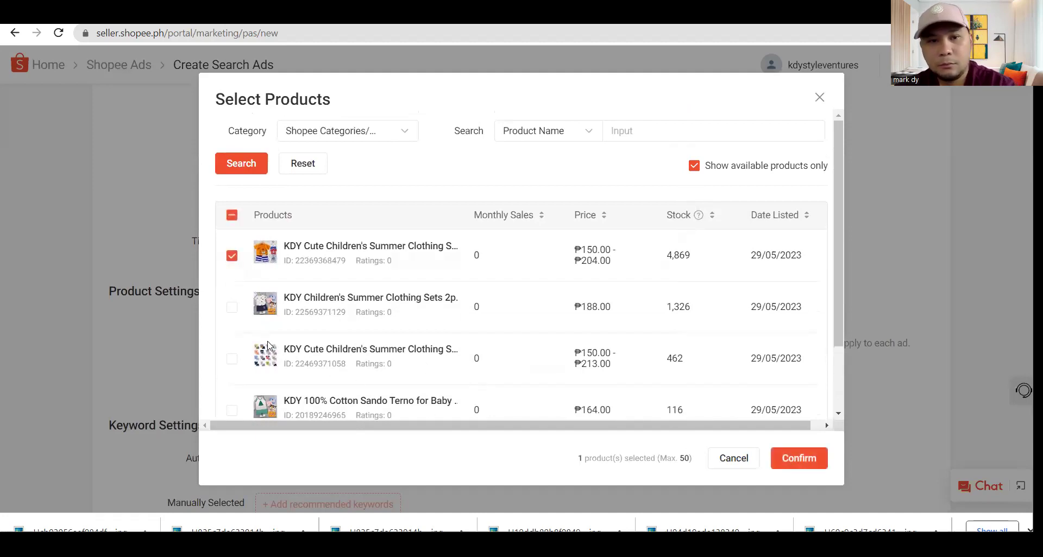
click(803, 459)
Turn off automatic keyword selection and add the recommended keywords for manual selection
scroll(541, 325, down, 2)
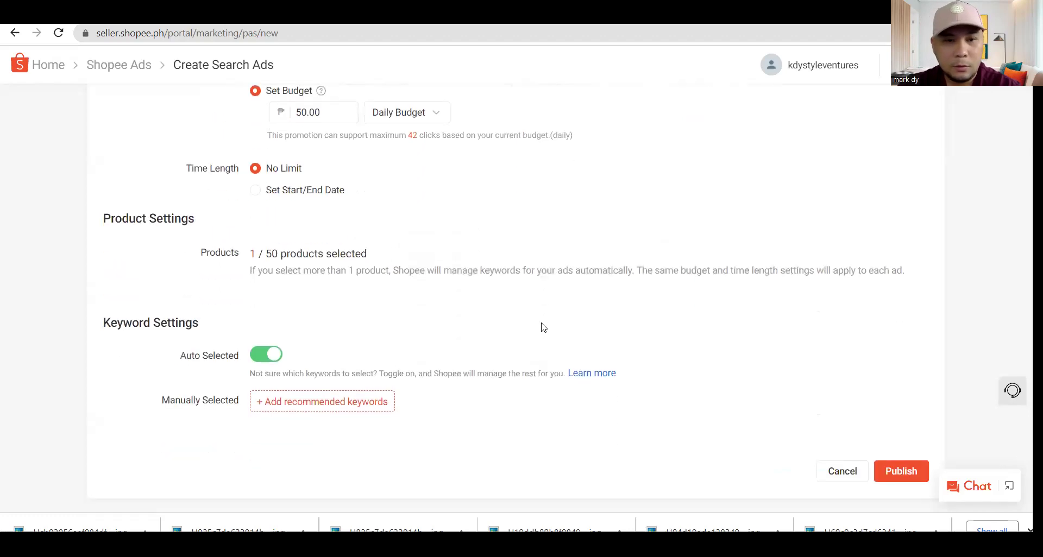
click(266, 328)
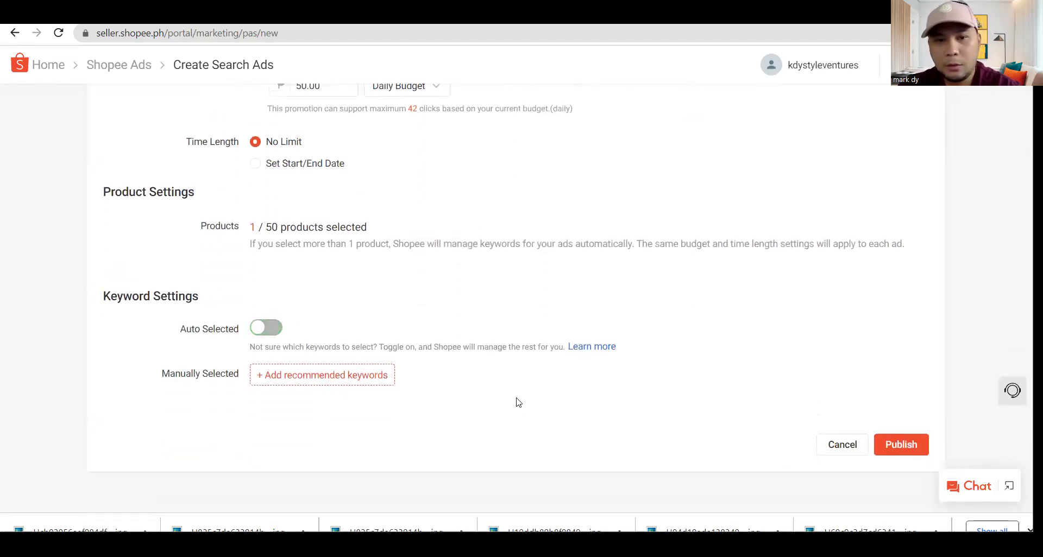
click(377, 384)
Select the keywords terno, shorts, baby and kids clothes in the manual keyword list
scroll(540, 344, down, 4)
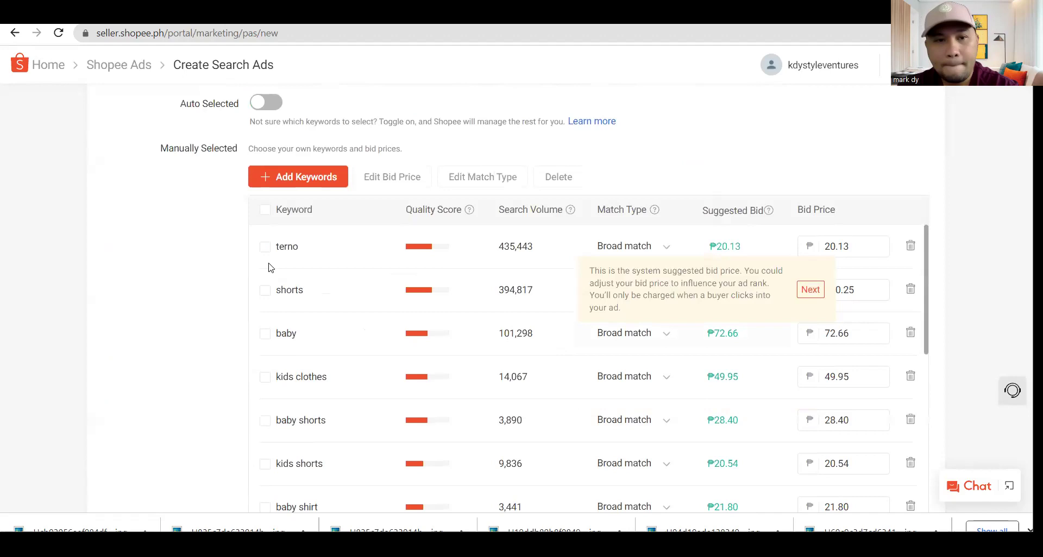
click(265, 247)
scroll(516, 241, up, 1)
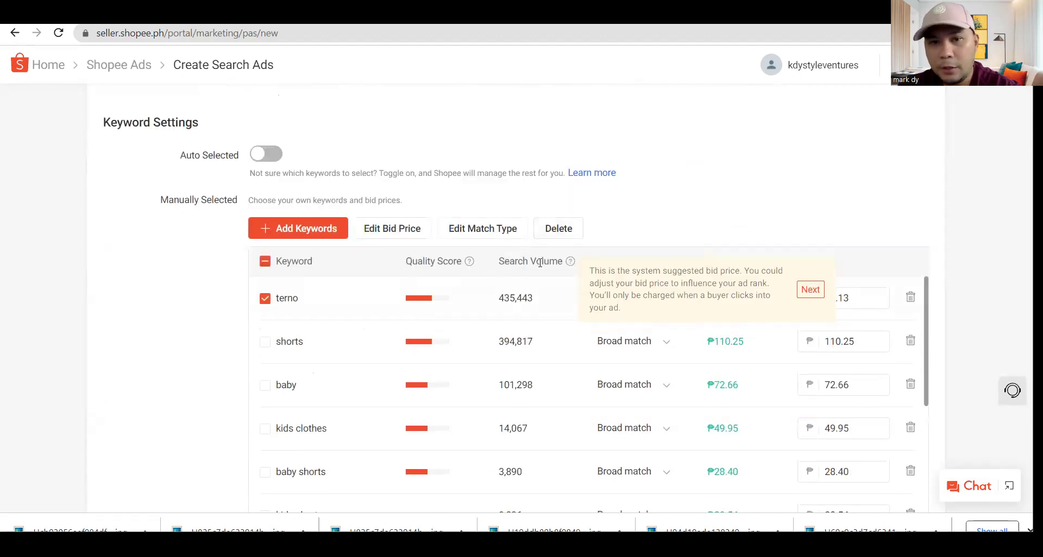
click(265, 342)
click(266, 386)
click(266, 430)
scroll(266, 433, down, 5)
scroll(197, 410, down, 4)
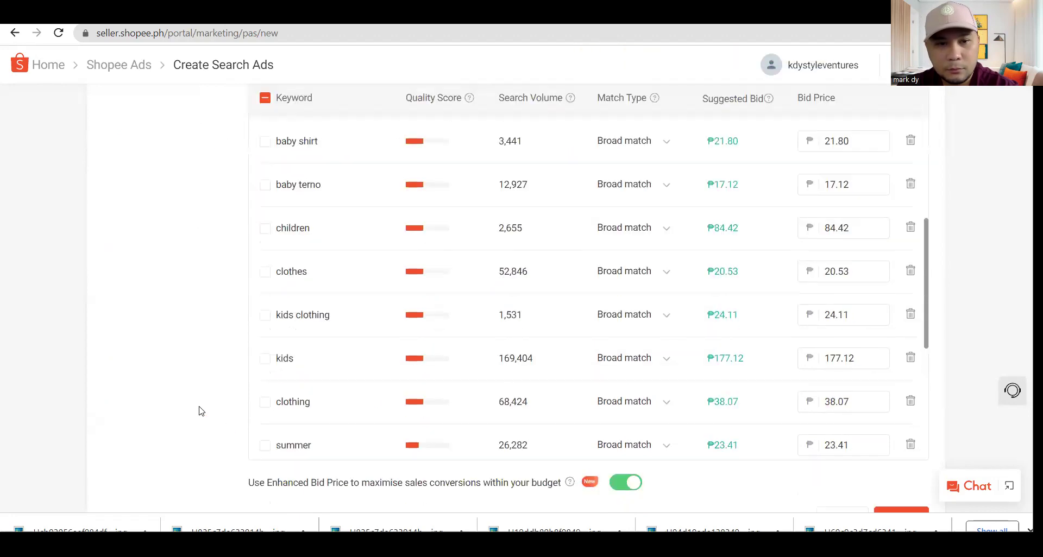
Select the keywords baby terno, kids clothing, kids and kids girls as well, and turn off Enhanced Bid Price
click(264, 145)
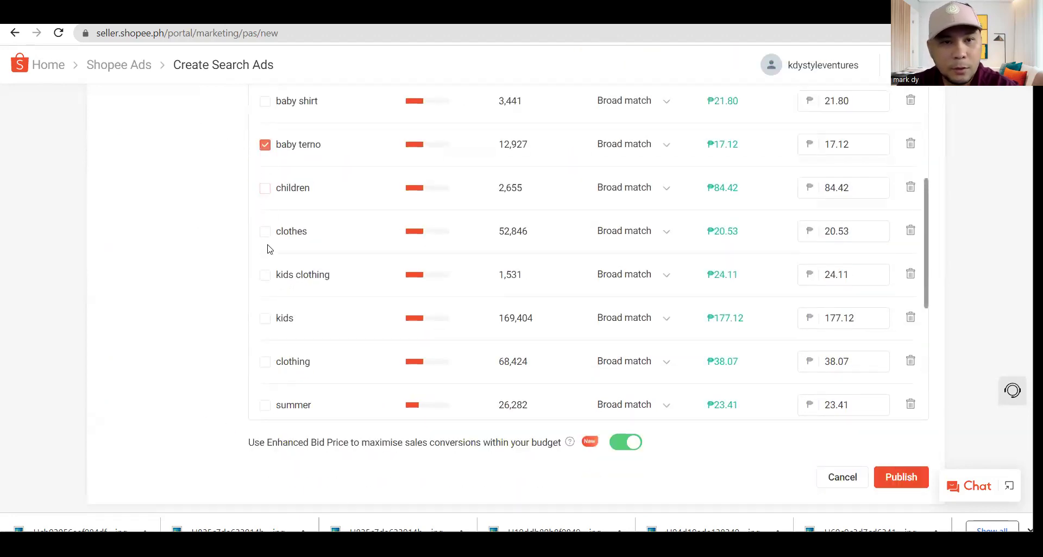
click(264, 275)
click(264, 319)
scroll(303, 344, down, 3)
scroll(303, 345, down, 2)
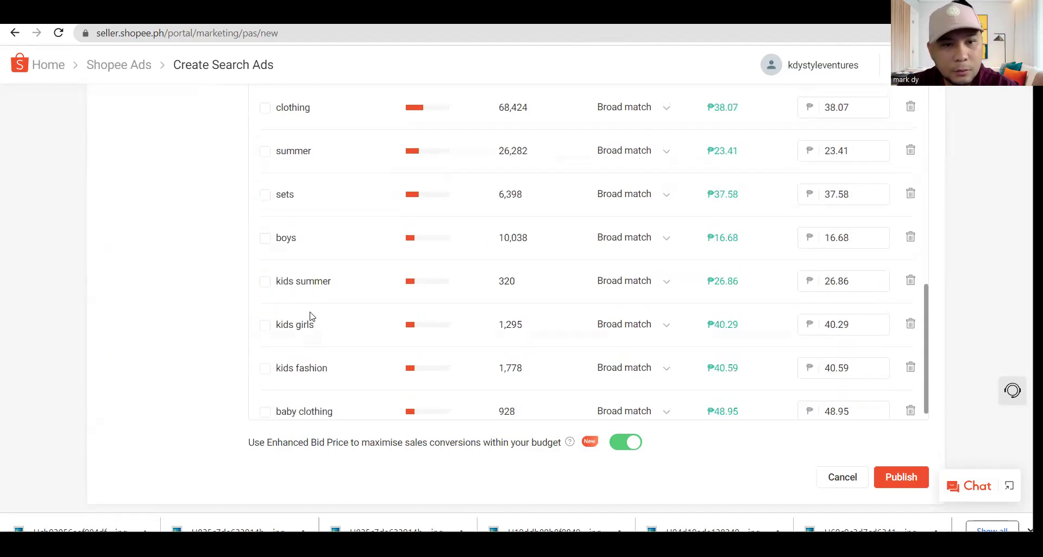
scroll(312, 317, down, 1)
click(264, 313)
scroll(357, 346, up, 4)
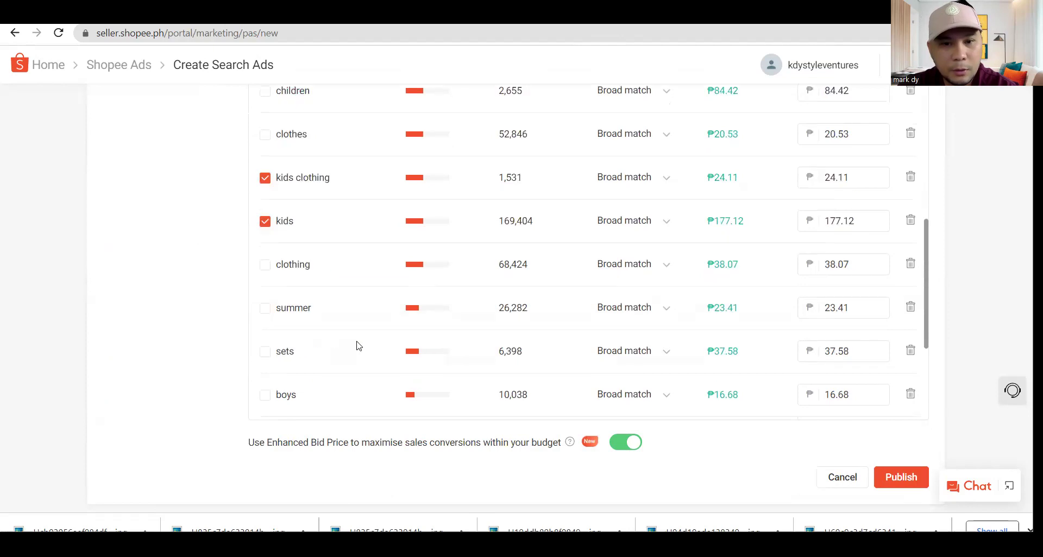
scroll(449, 387, down, 4)
click(625, 442)
Start adding more keywords to the ad and search for "kids terno"
scroll(338, 300, up, 10)
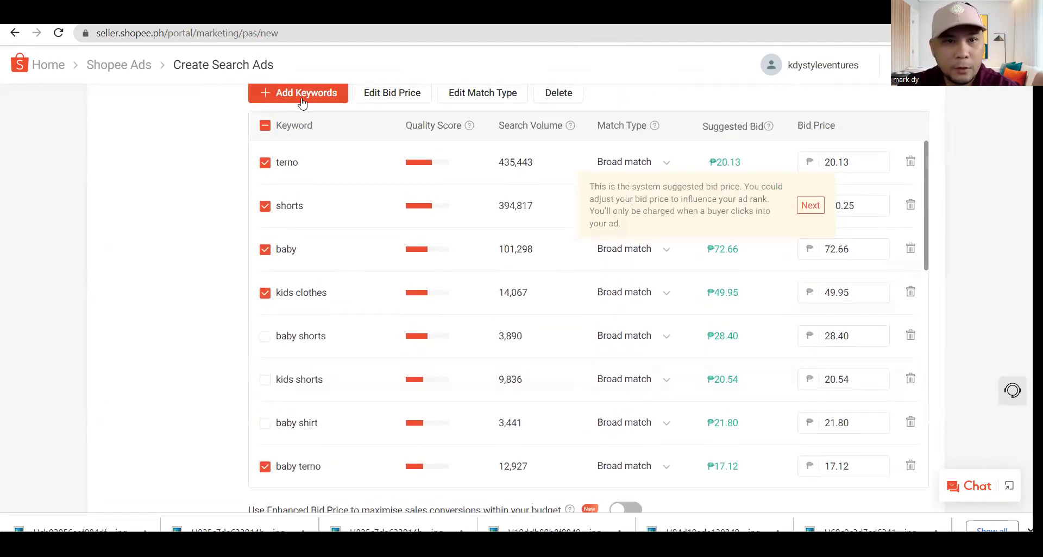
click(302, 93)
click(327, 137)
text(kids terno)
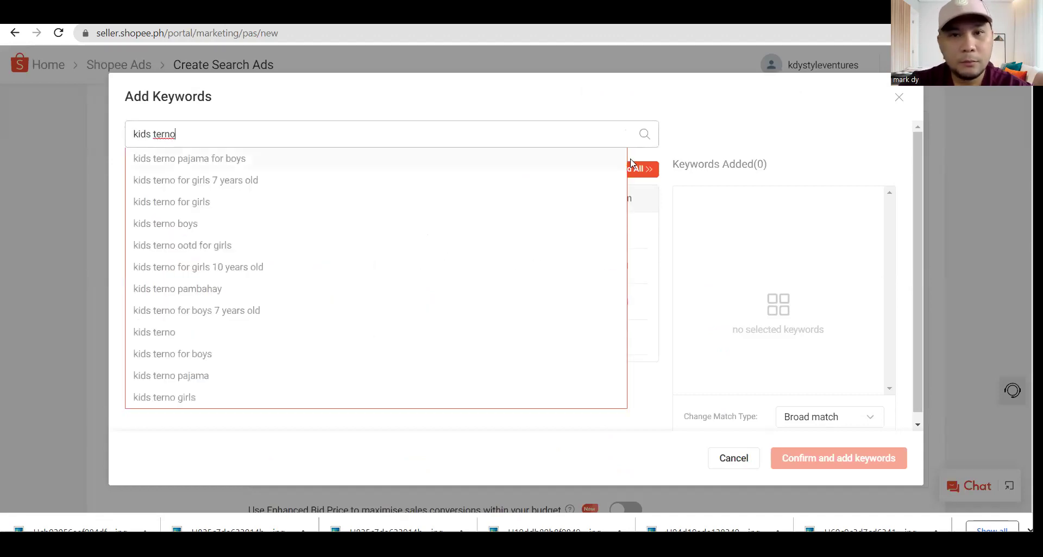
click(645, 134)
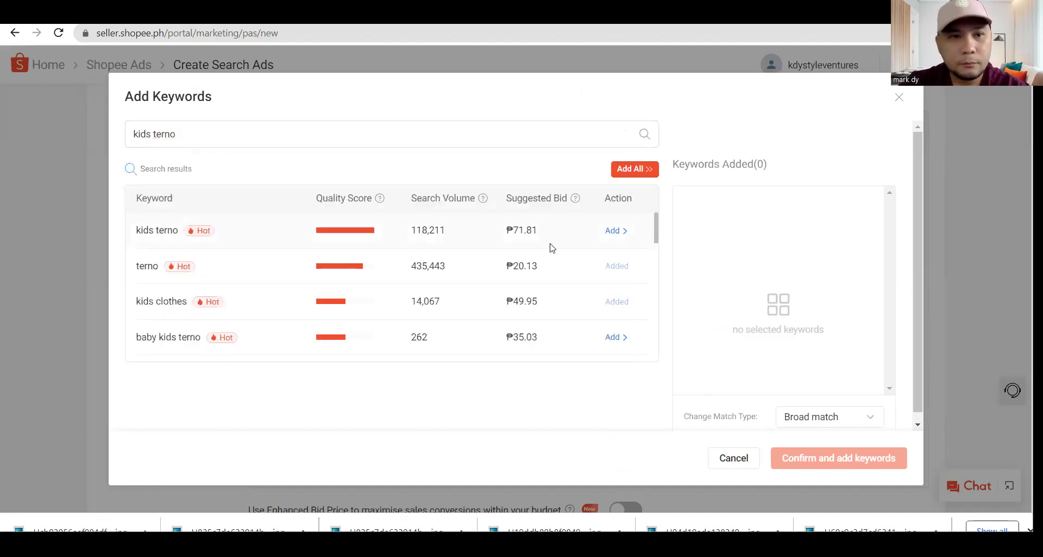
Add kids terno, baby kids terno, fashion terno and kids clothes terno from the search results to the added keywords
click(609, 234)
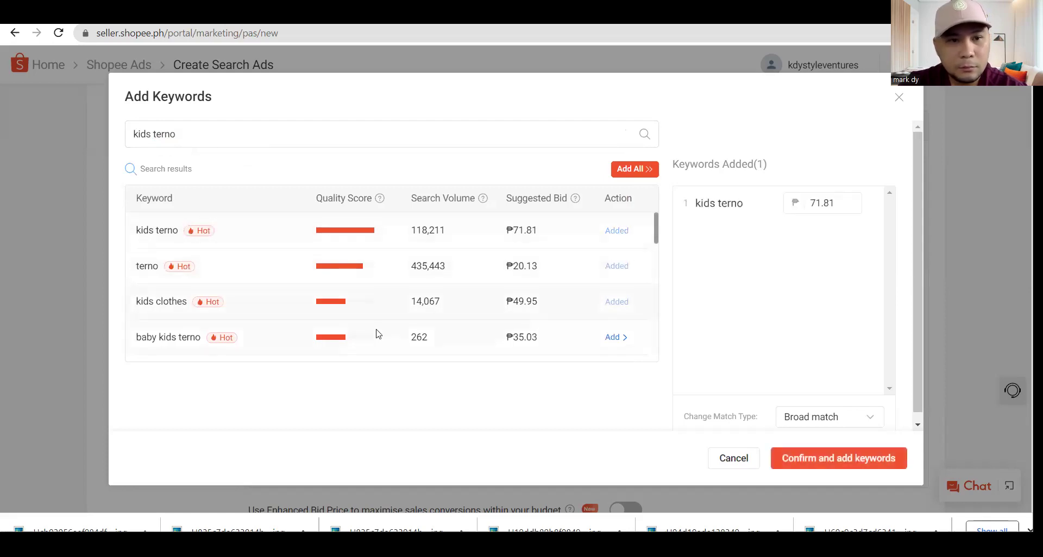
click(615, 338)
scroll(558, 335, down, 5)
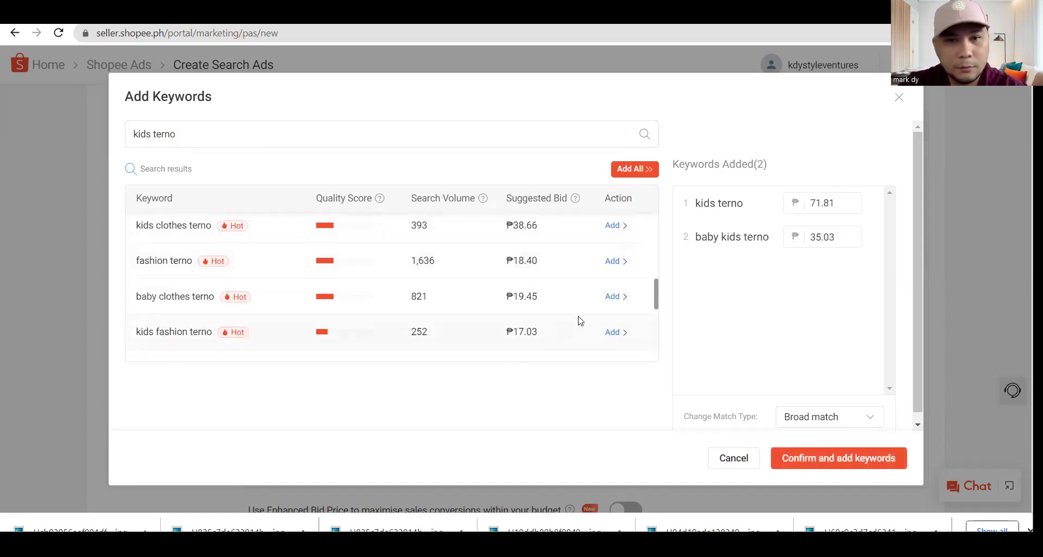
click(614, 261)
click(613, 226)
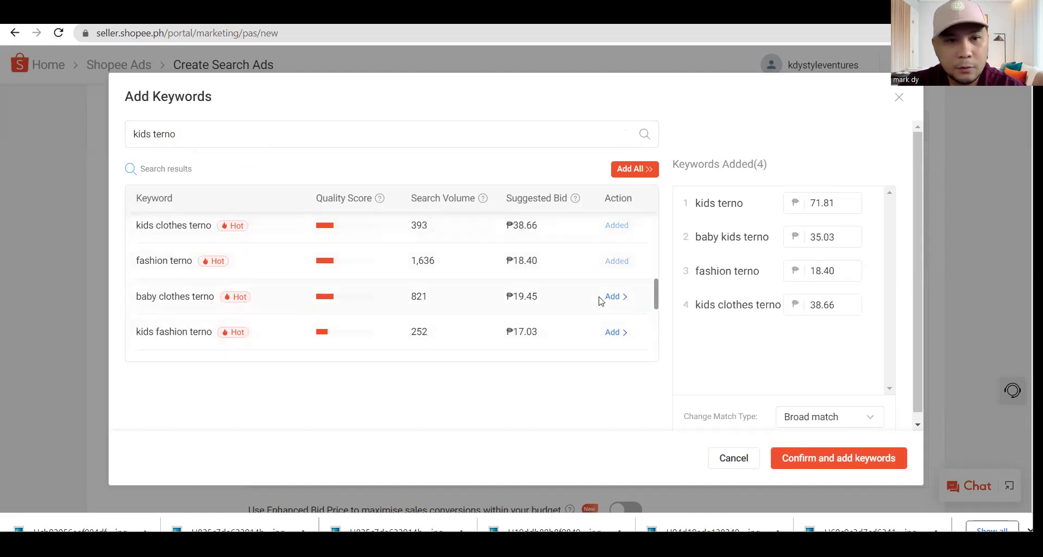
scroll(619, 316, down, 2)
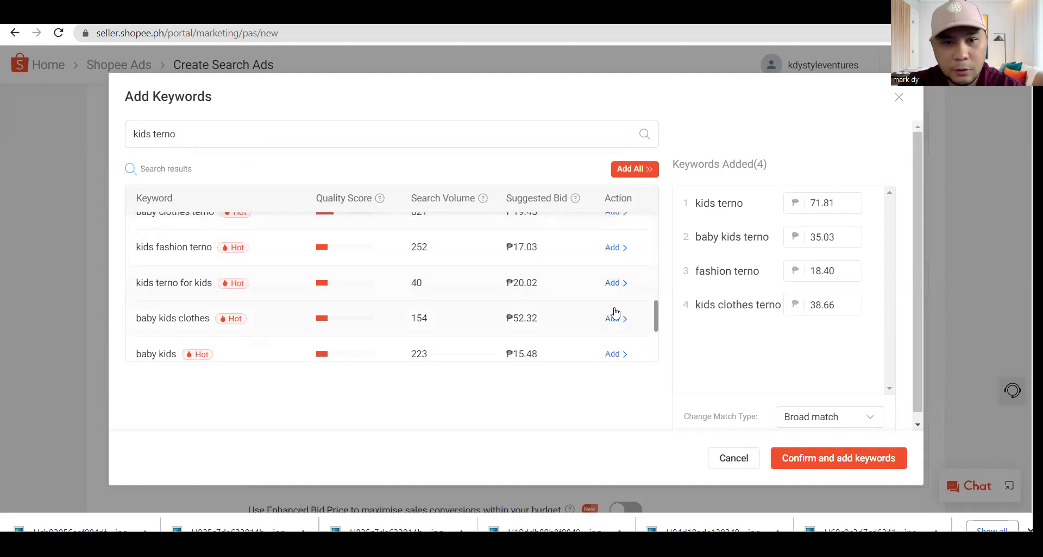
scroll(614, 311, down, 5)
scroll(617, 313, down, 2)
scroll(617, 309, up, 4)
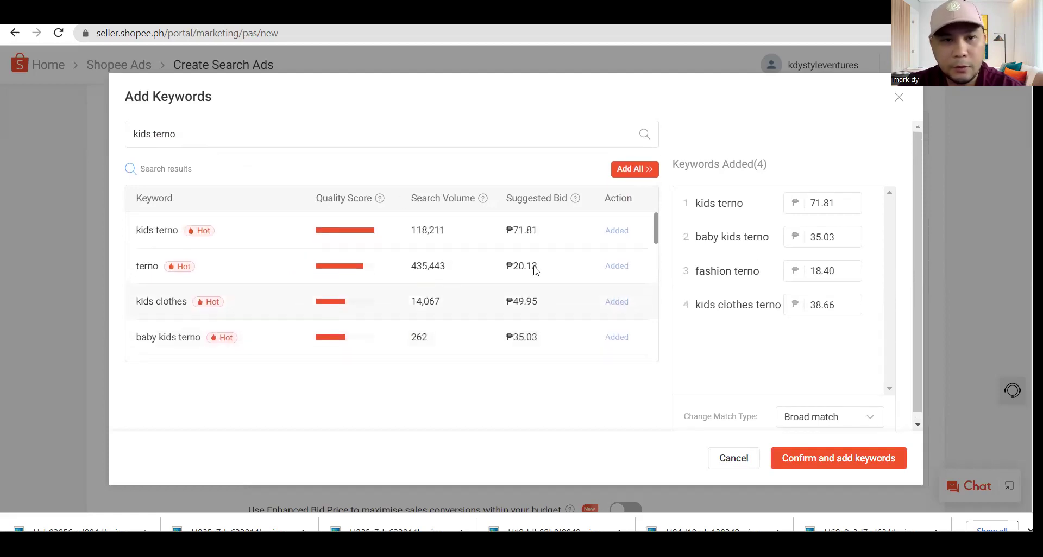
Search the keywords for "boys clothes" and examine the quality score, search volume and suggested bid of the results
triple_click(249, 137)
text(boy)
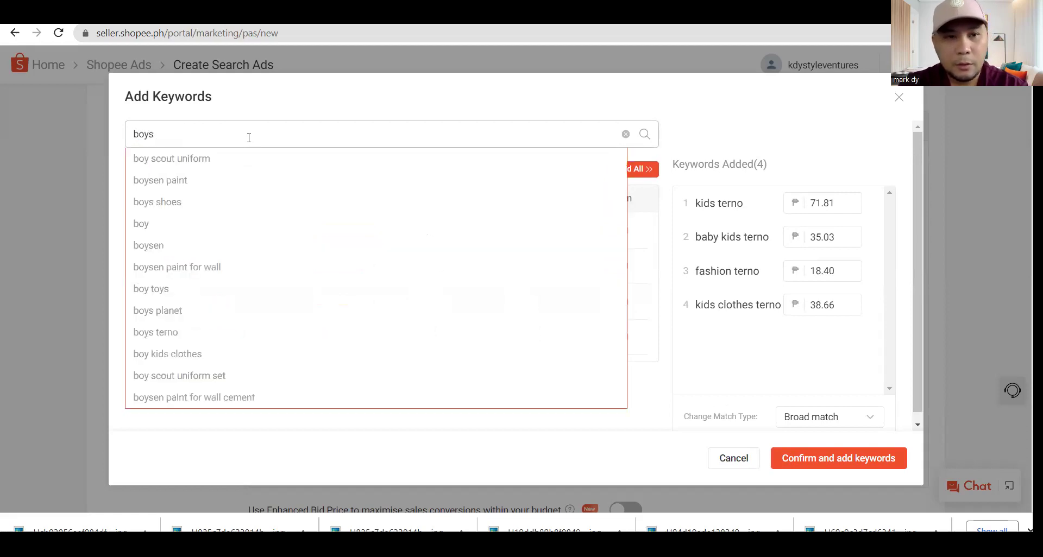
text(s)
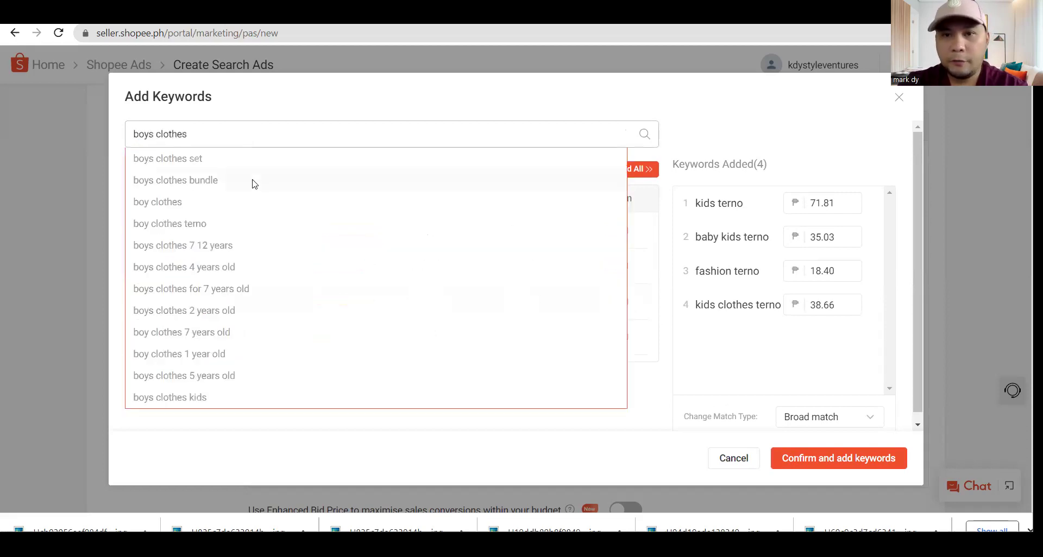
click(646, 136)
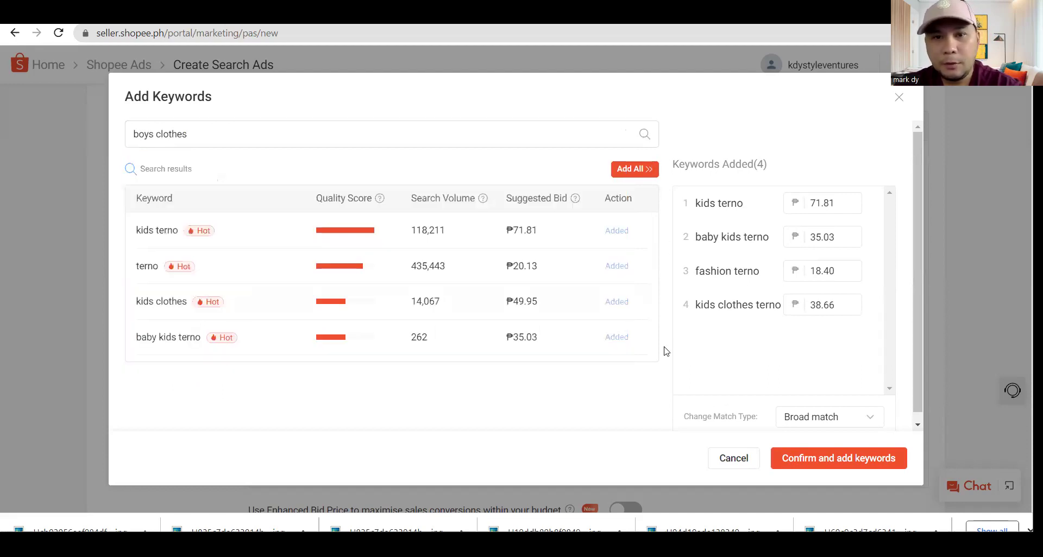
scroll(580, 295, down, 3)
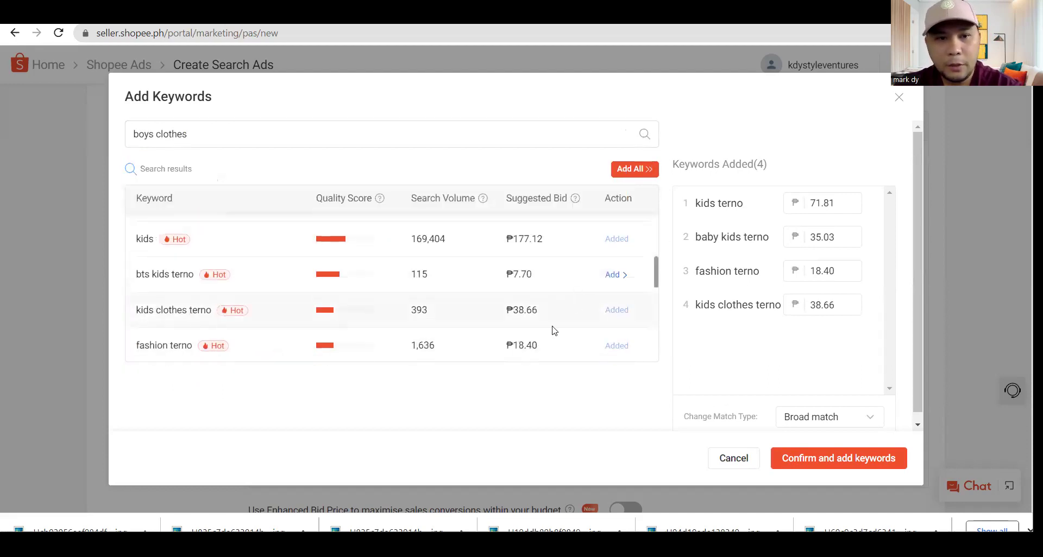
scroll(587, 328, down, 3)
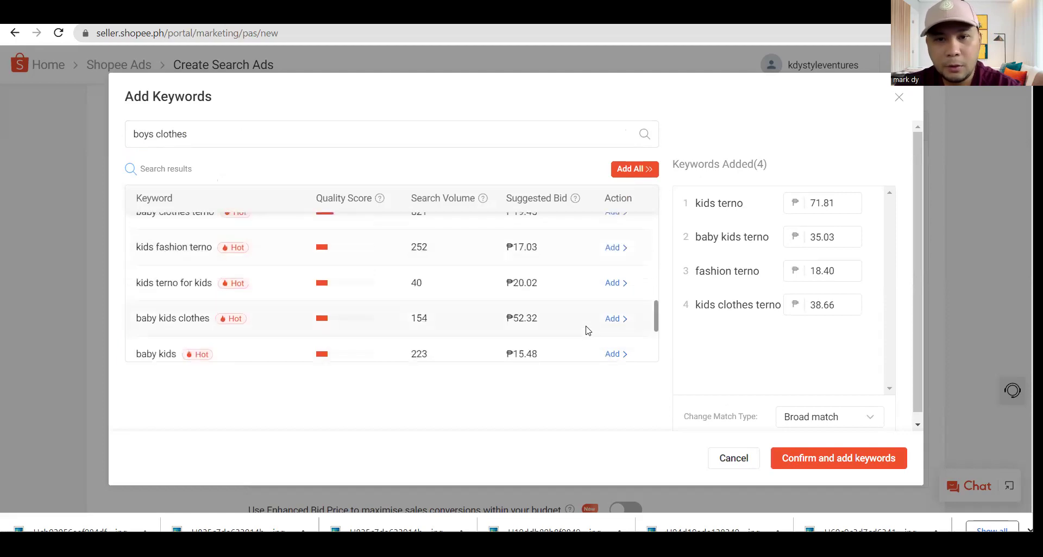
scroll(587, 314, down, 3)
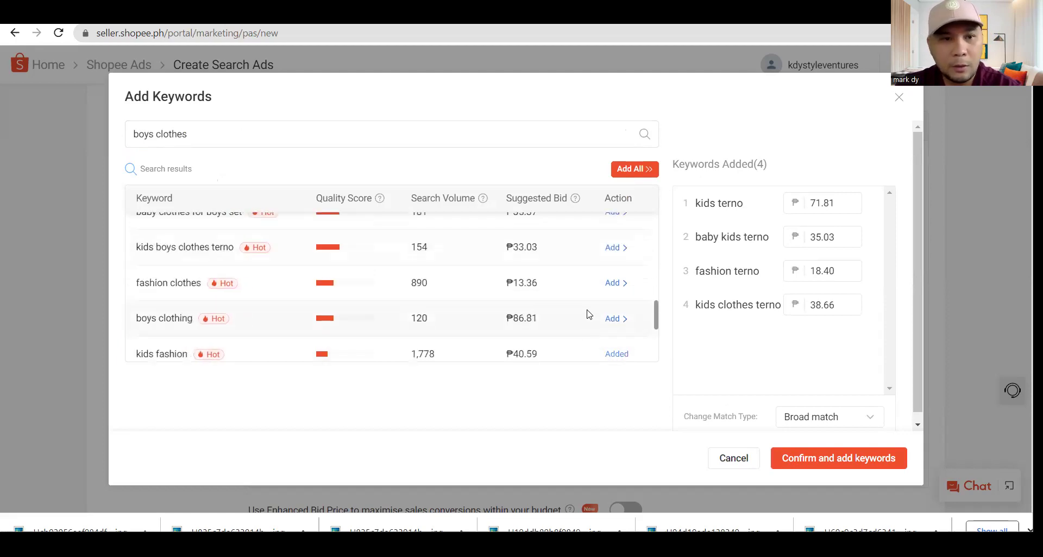
scroll(592, 292, up, 3)
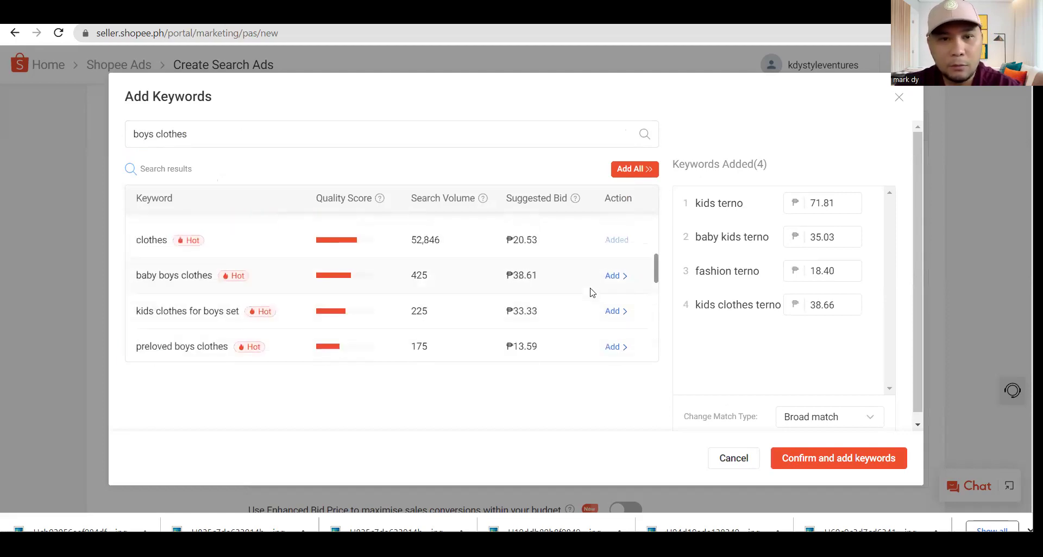
scroll(617, 268, up, 5)
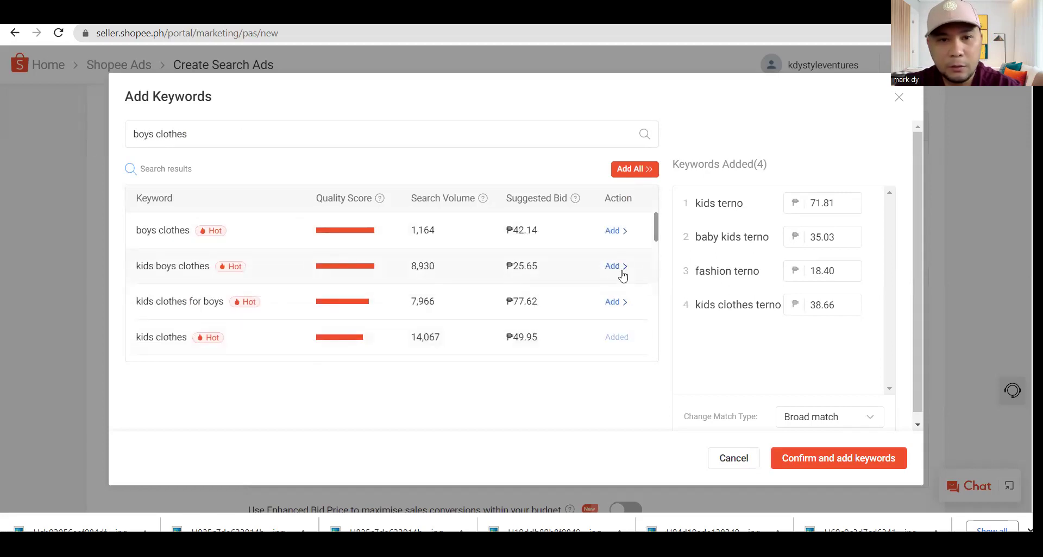
Add kids boys clothes, kids clothes for boys and boys clothes to the added keywords, and look through the remaining results
click(615, 266)
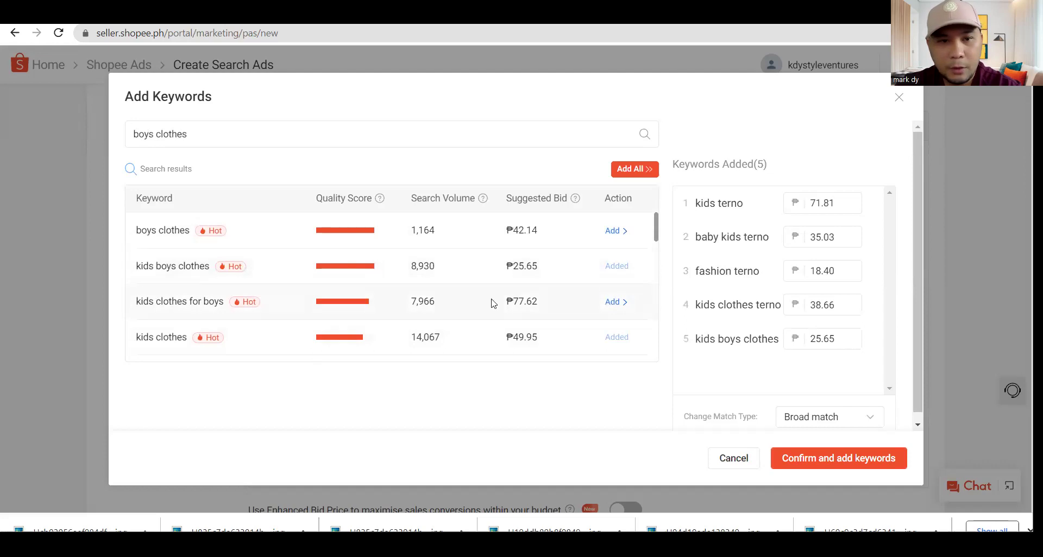
click(606, 302)
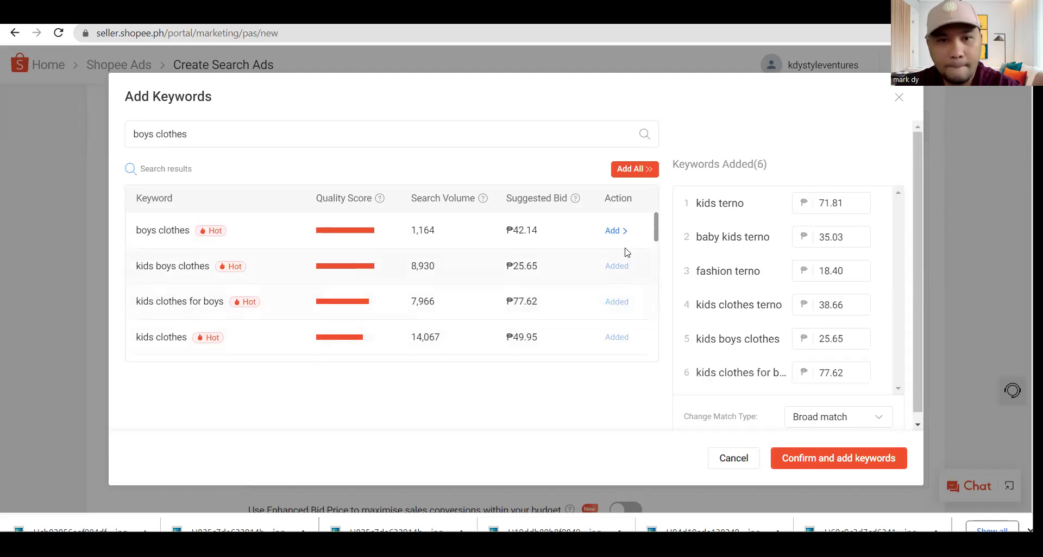
click(613, 231)
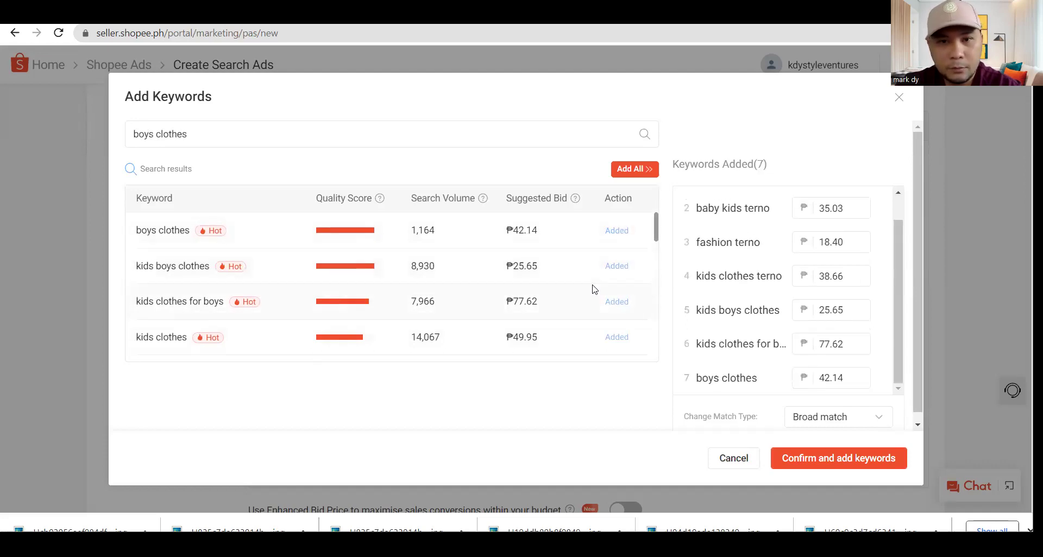
scroll(593, 288, down, 5)
scroll(593, 288, up, 5)
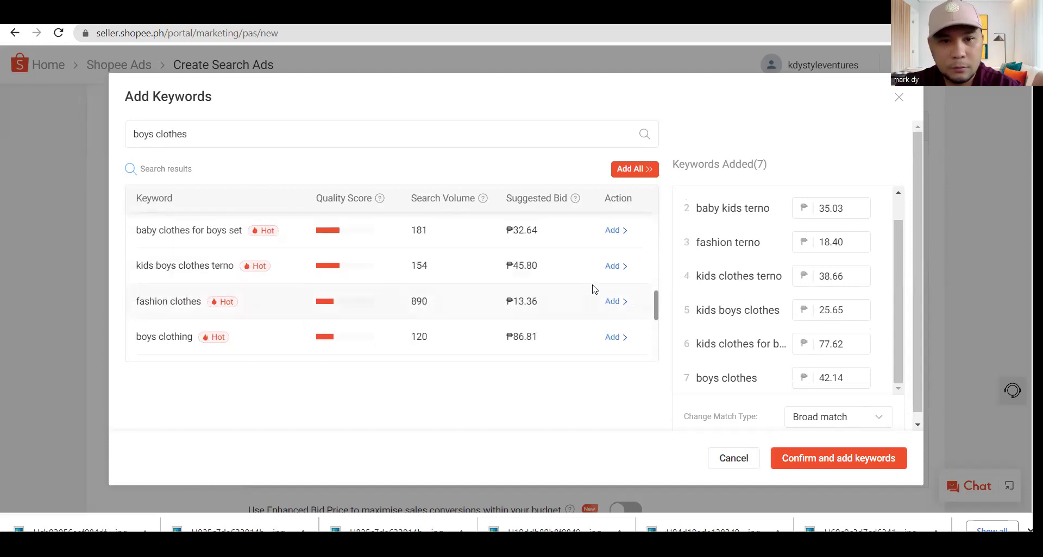
scroll(593, 288, down, 3)
scroll(593, 288, up, 3)
scroll(593, 289, down, 4)
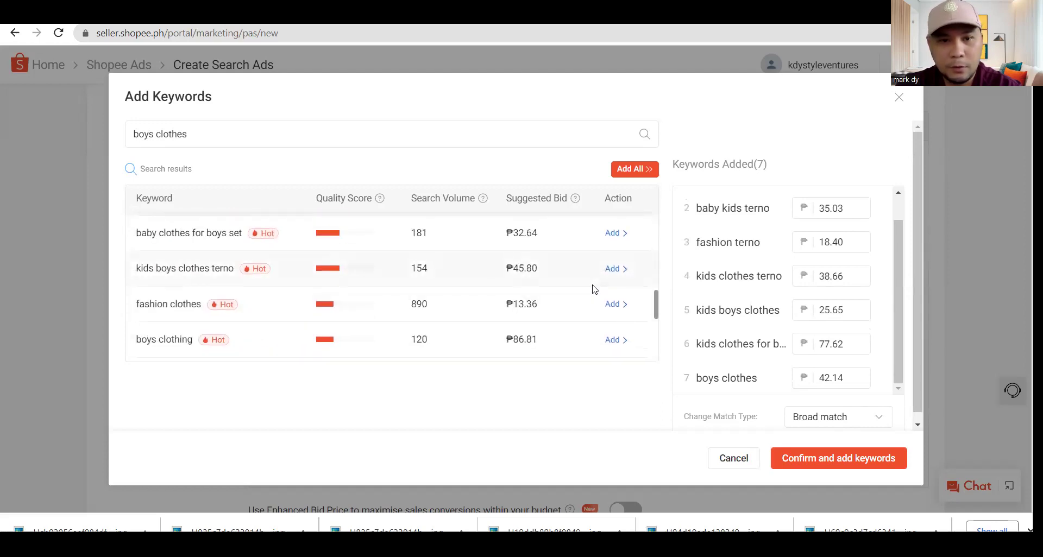
scroll(587, 311, up, 10)
Search the keywords for "baby clothes" and add the keyword baby clothes from the results
triple_click(282, 138)
text(baby clothes)
key(Return)
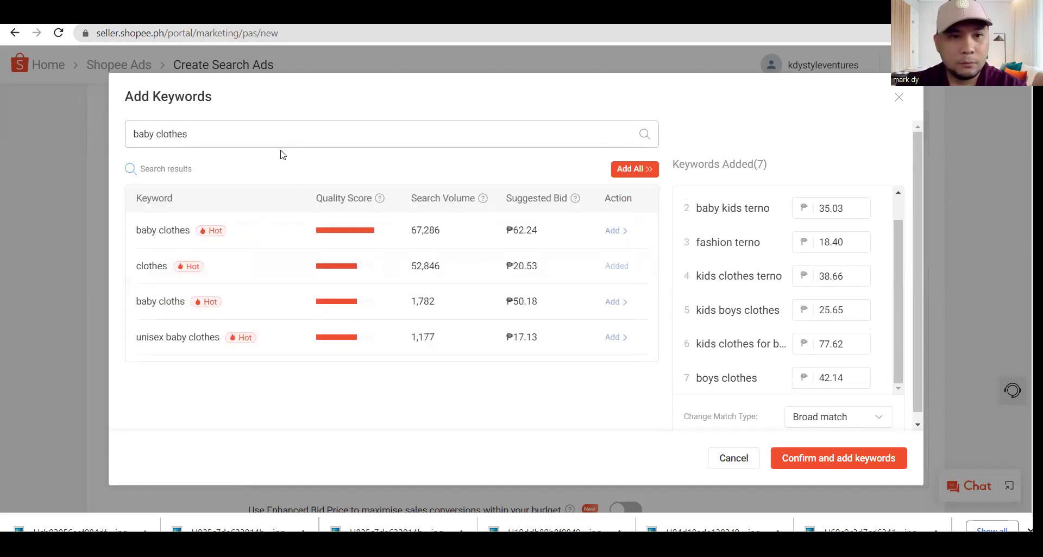
click(614, 231)
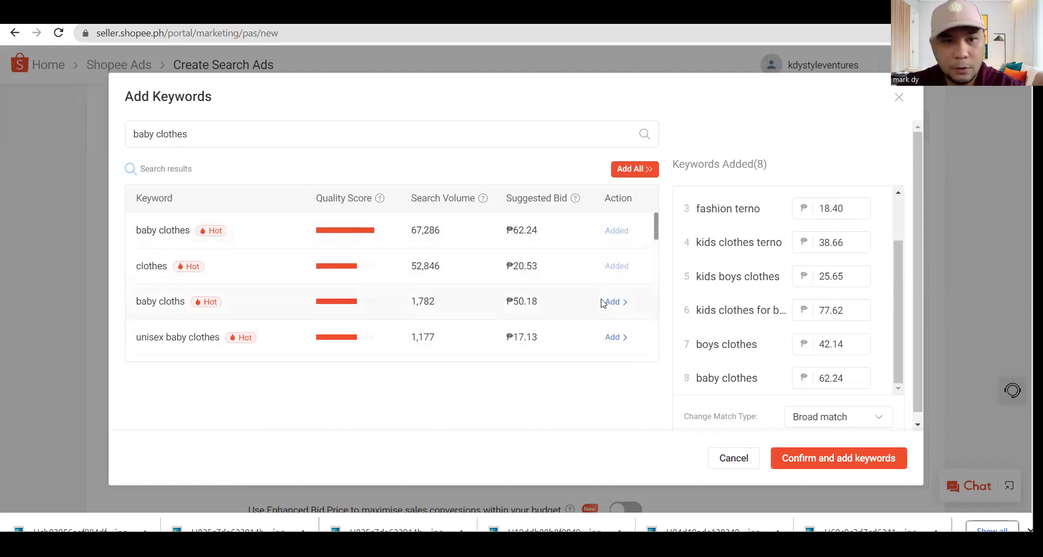
scroll(610, 308, down, 3)
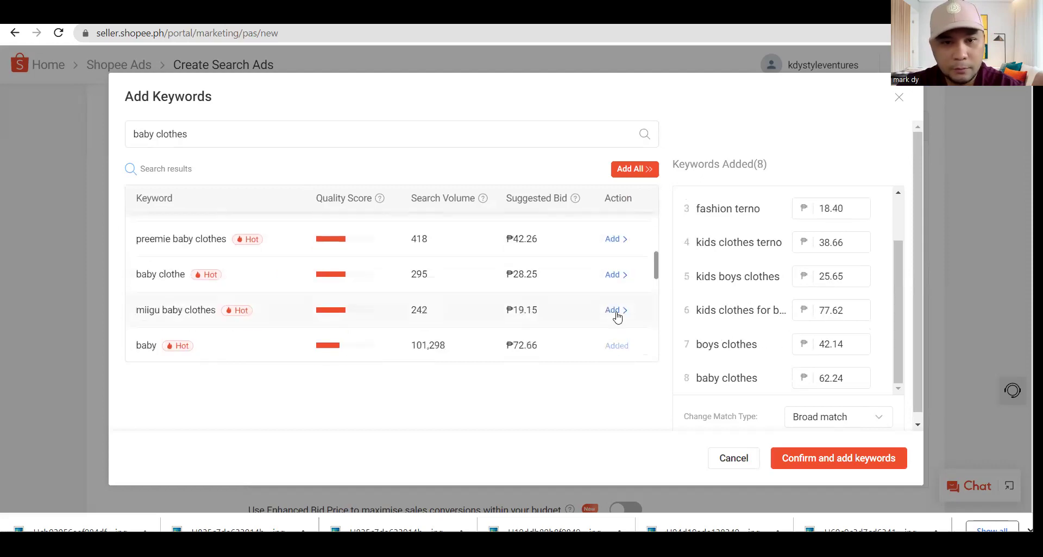
scroll(617, 317, down, 5)
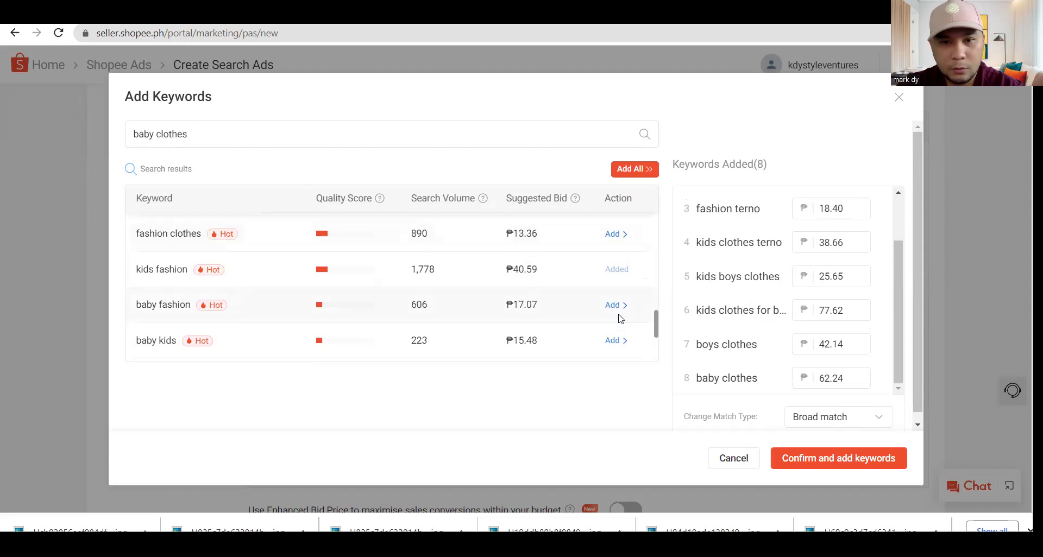
scroll(618, 315, up, 8)
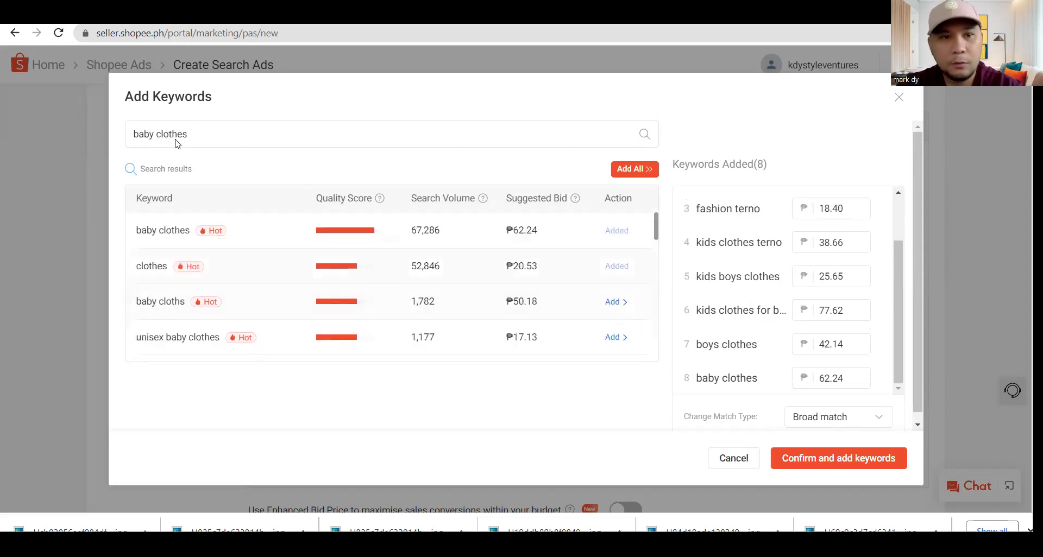
Search for "terno for kids boy" and add the keywords terno for kids boy, kids terno for boys and terno kids boy
triple_click(222, 134)
key(BackSpace)
text(terno for kids boy)
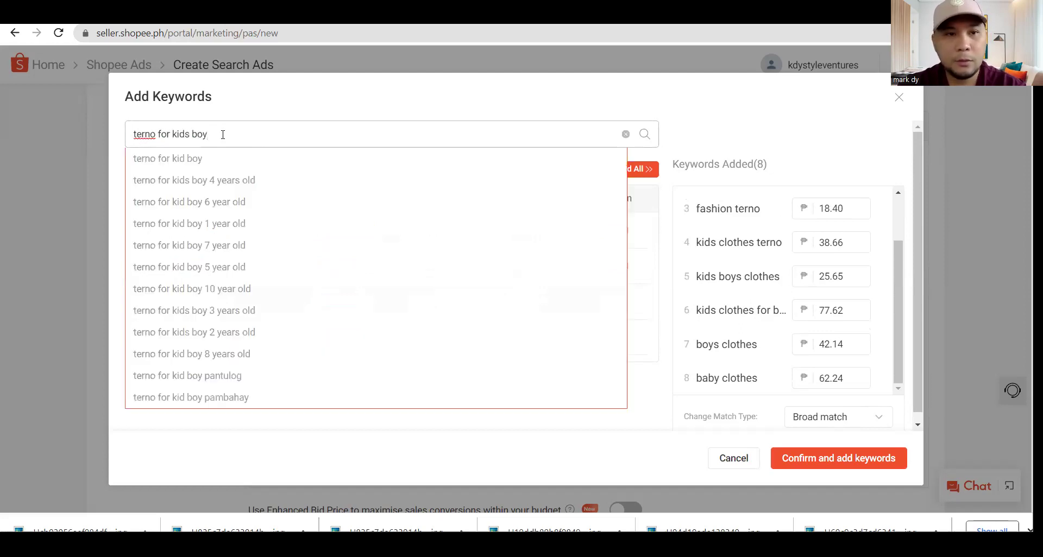
key(Return)
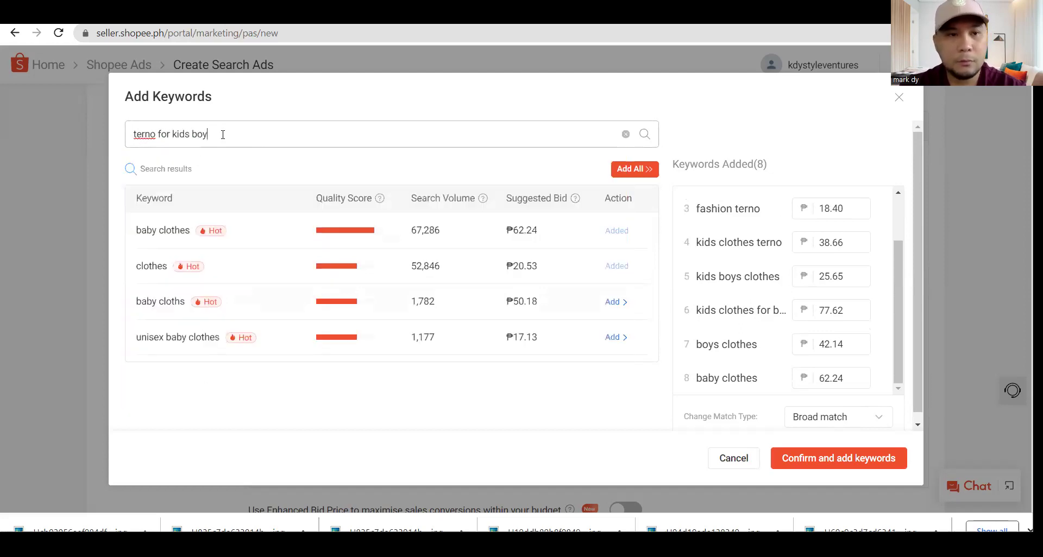
click(614, 231)
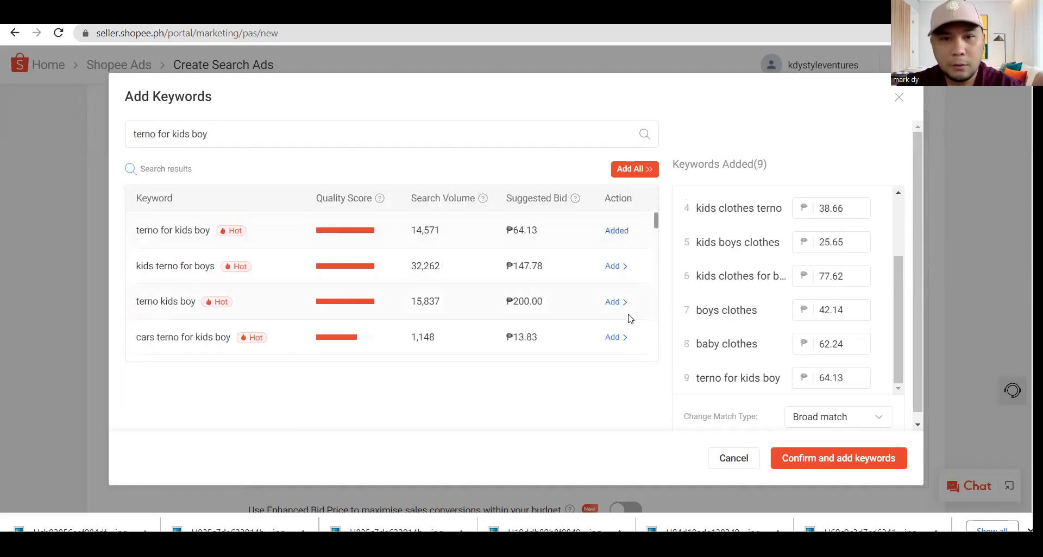
click(625, 272)
click(611, 302)
scroll(620, 346, down, 2)
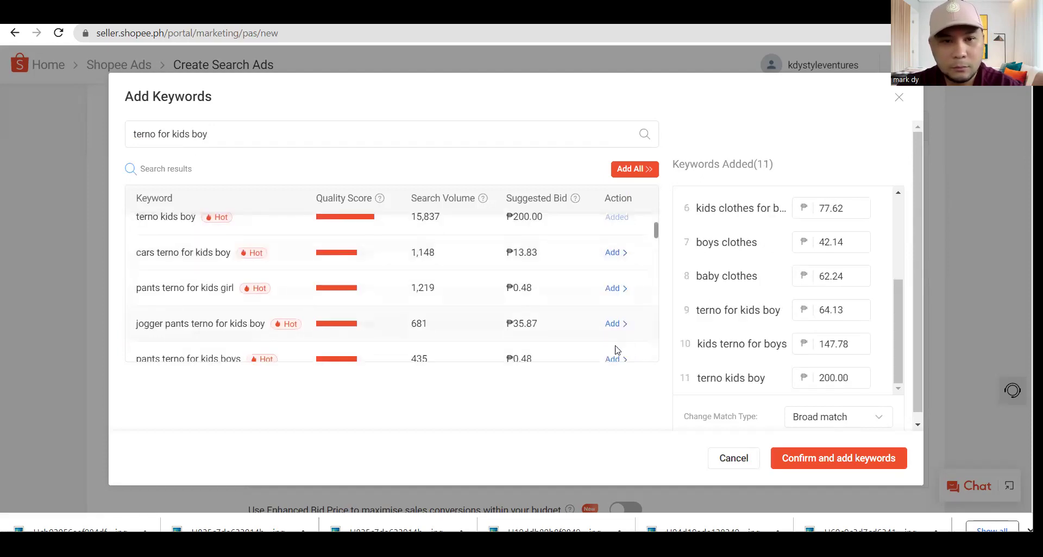
scroll(618, 334, down, 4)
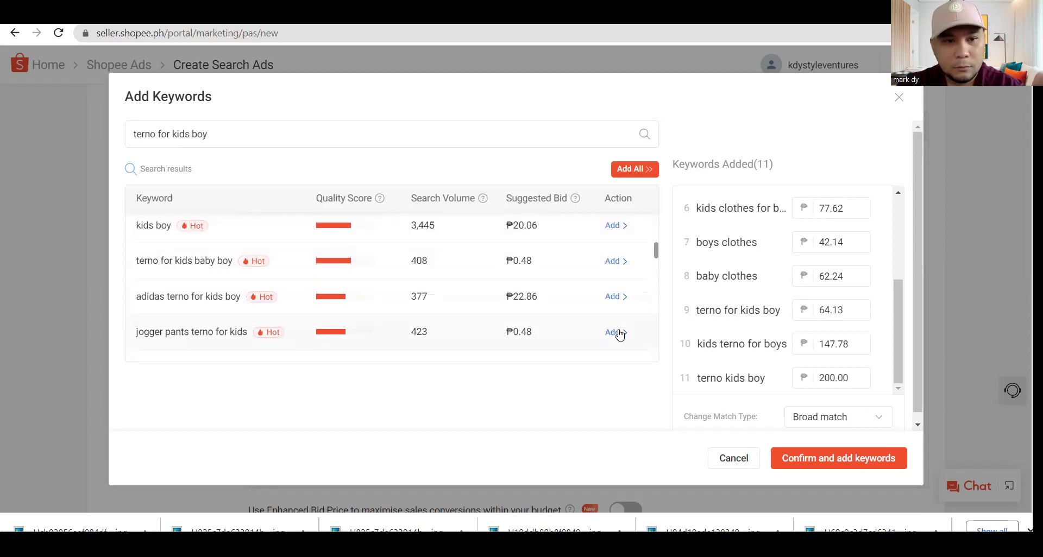
Search the keywords for "tshirt and short for kids" and examine the results' quality score and search volume
triple_click(278, 134)
text(tshirt and short)
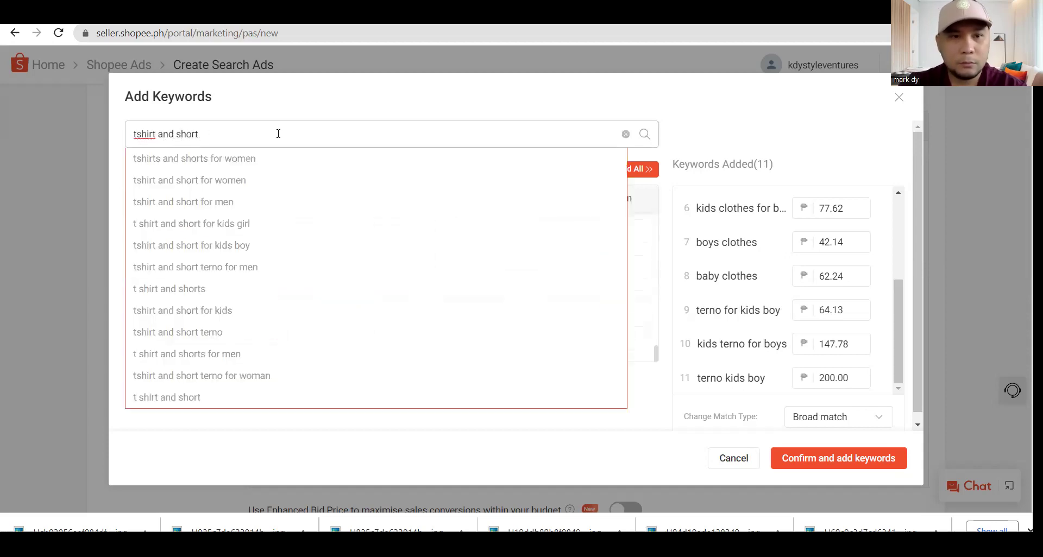
text( for kids)
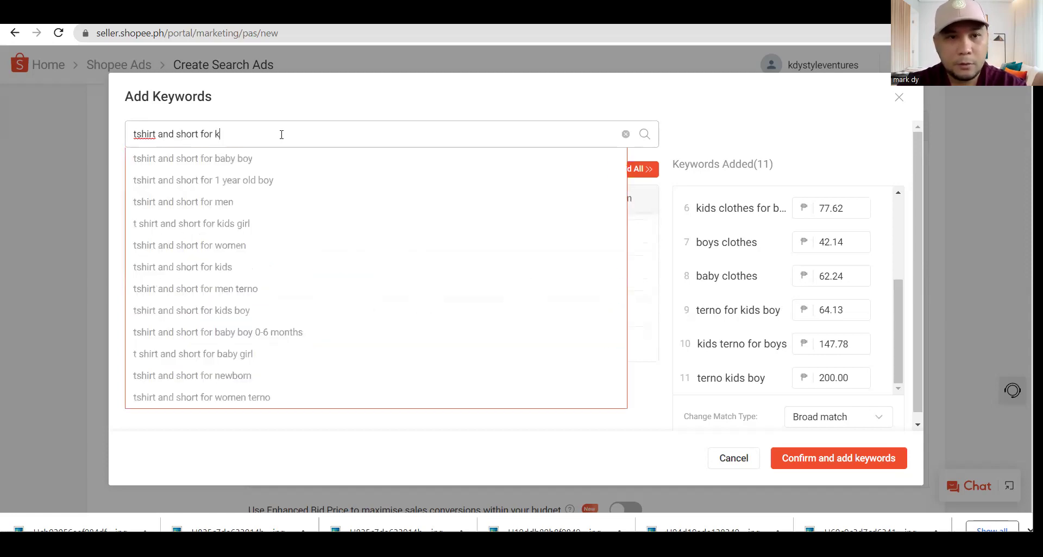
click(645, 134)
scroll(601, 273, up, 3)
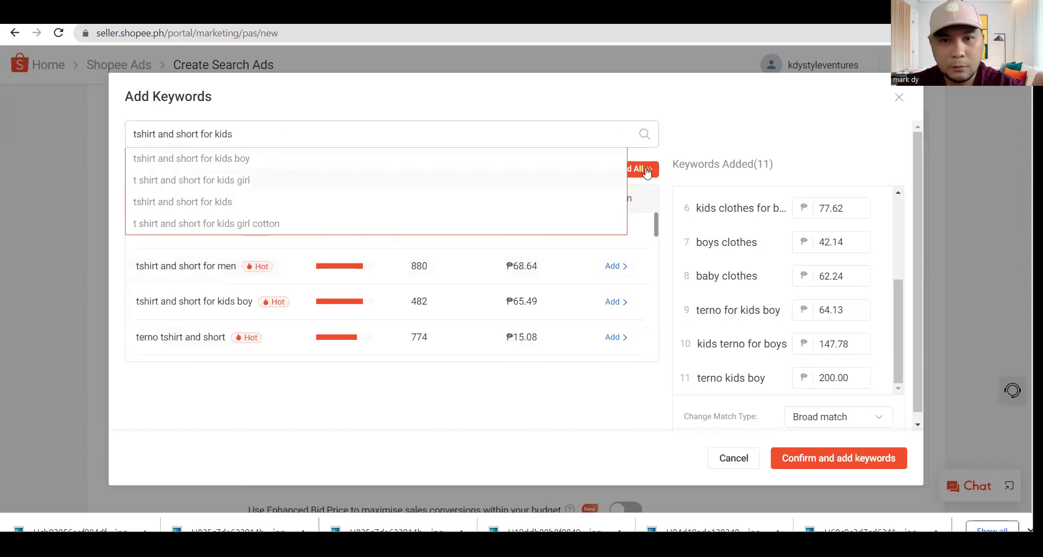
click(642, 137)
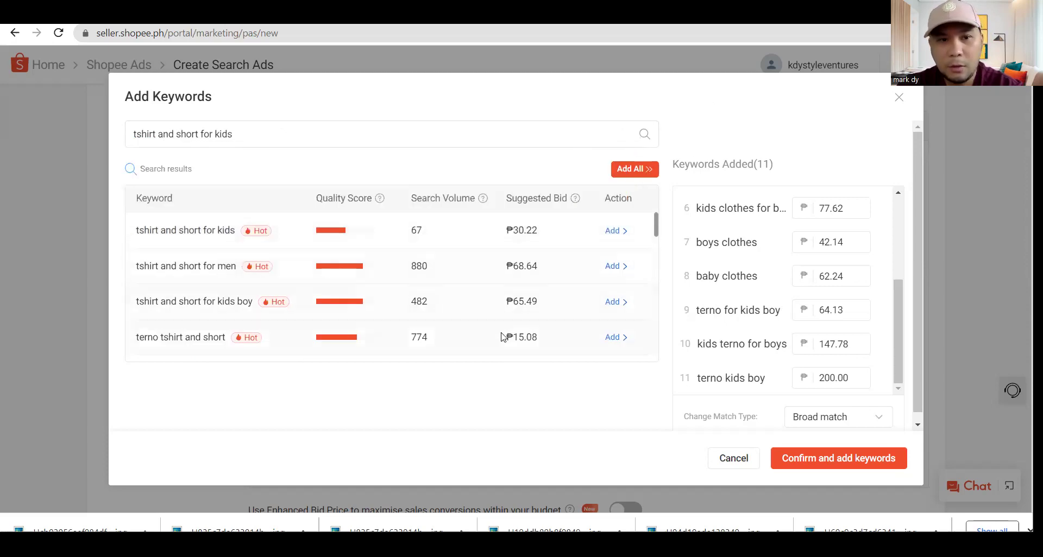
Confirm adding the chosen keywords to the ad, and select boys and sets in its keyword list
scroll(875, 341, down, 1)
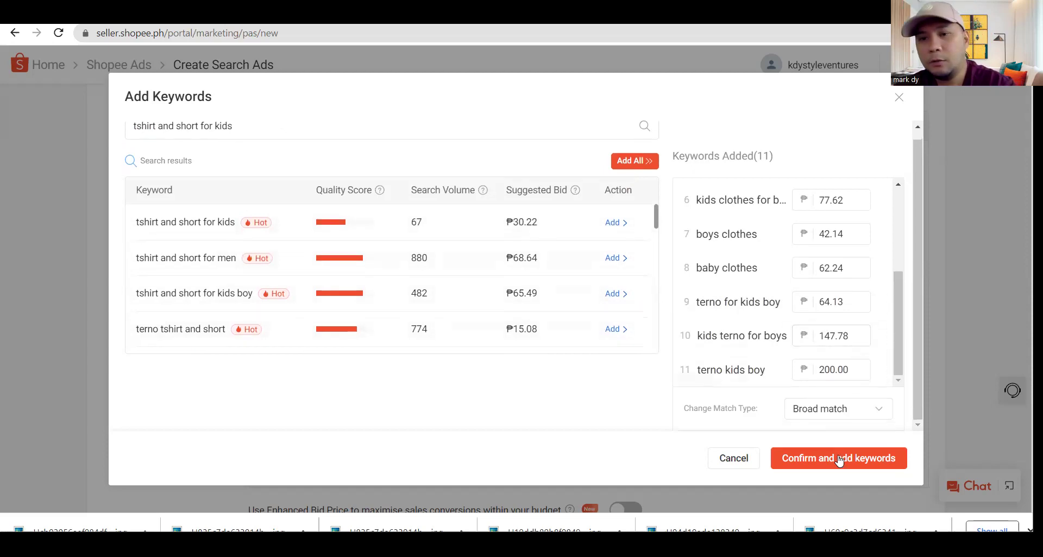
click(803, 471)
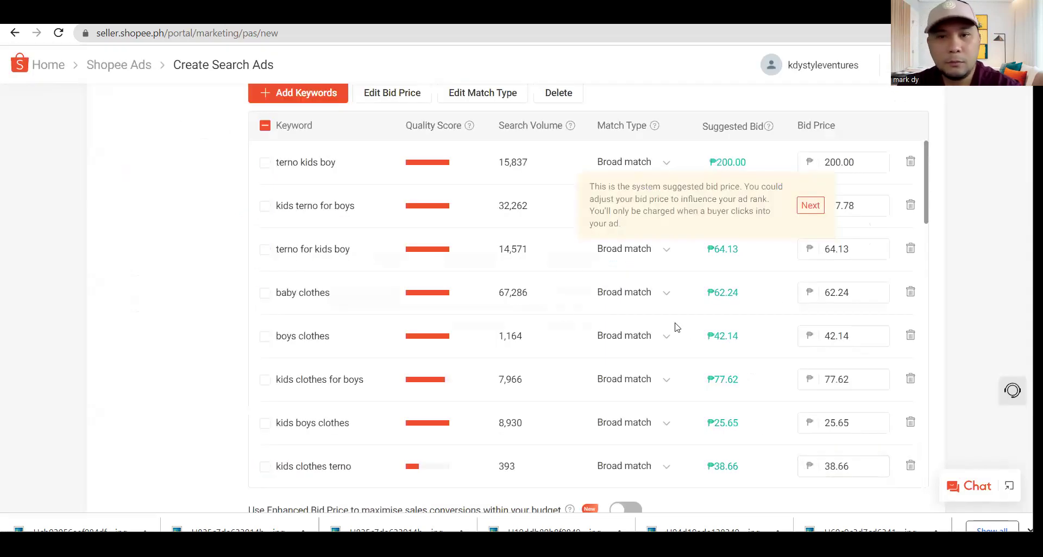
scroll(780, 373, down, 5)
scroll(780, 374, down, 3)
scroll(317, 294, up, 10)
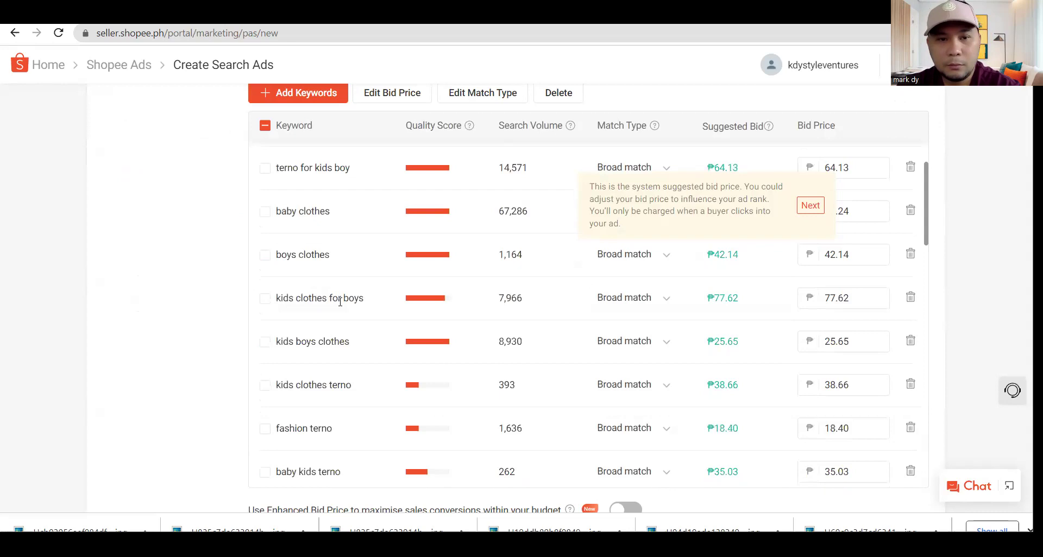
scroll(345, 303, down, 10)
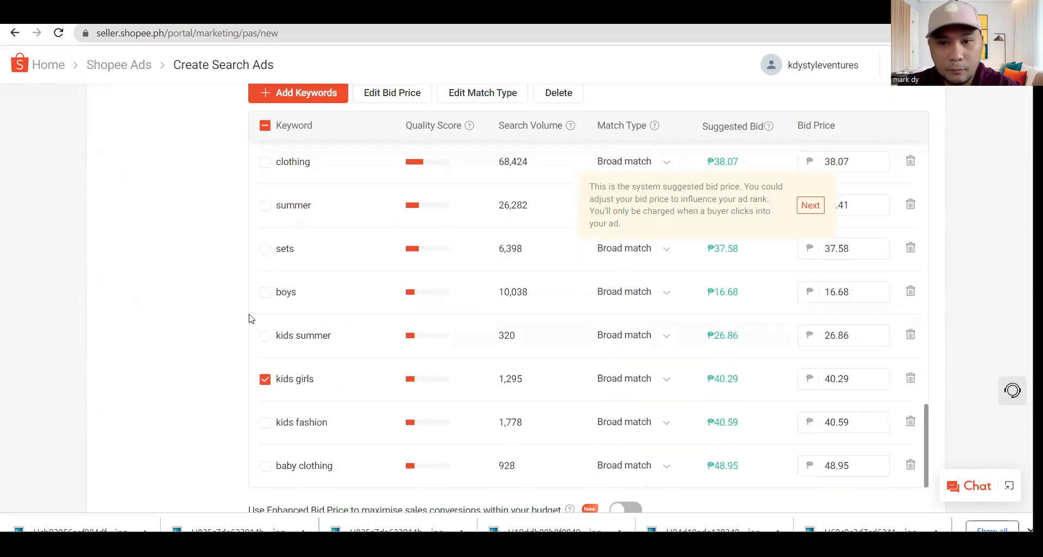
click(265, 292)
click(265, 249)
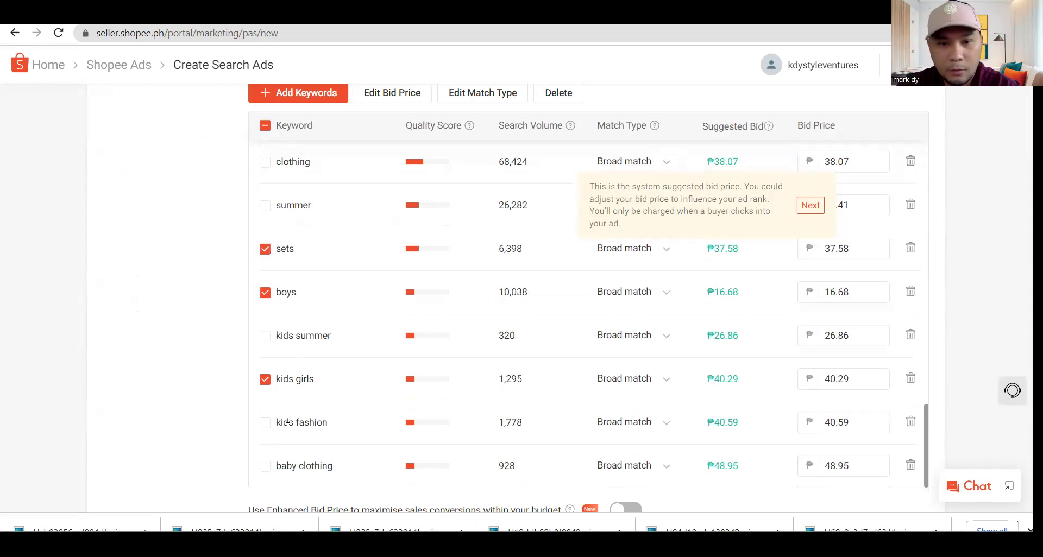
Select terno kids boy, kids terno for boys, terno for kids boy, baby clothes, boys clothes, kids clothes for boys and kids boys clothes
scroll(296, 405, up, 15)
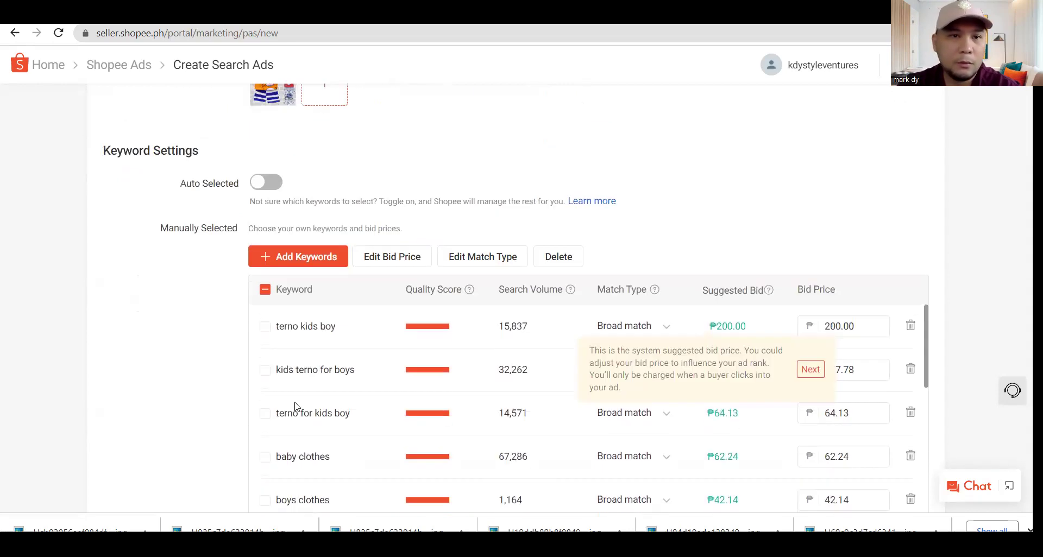
scroll(163, 375, down, 3)
click(265, 230)
click(264, 274)
click(265, 317)
click(265, 362)
click(264, 404)
scroll(259, 324, down, 3)
click(265, 280)
click(264, 323)
Select kids clothes terno, fashion terno, baby kids terno and kids terno in the ad's keyword list
scroll(358, 292, down, 3)
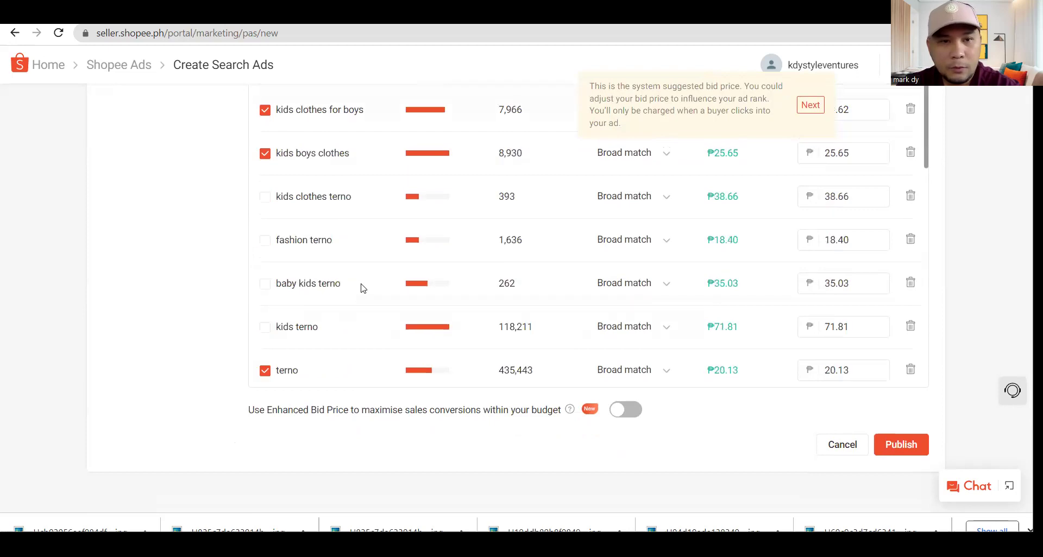
click(271, 204)
click(267, 243)
click(265, 284)
click(266, 326)
Select the keywords kids shorts, baby shirt, clothes and children in the ad's keyword list
scroll(359, 307, down, 3)
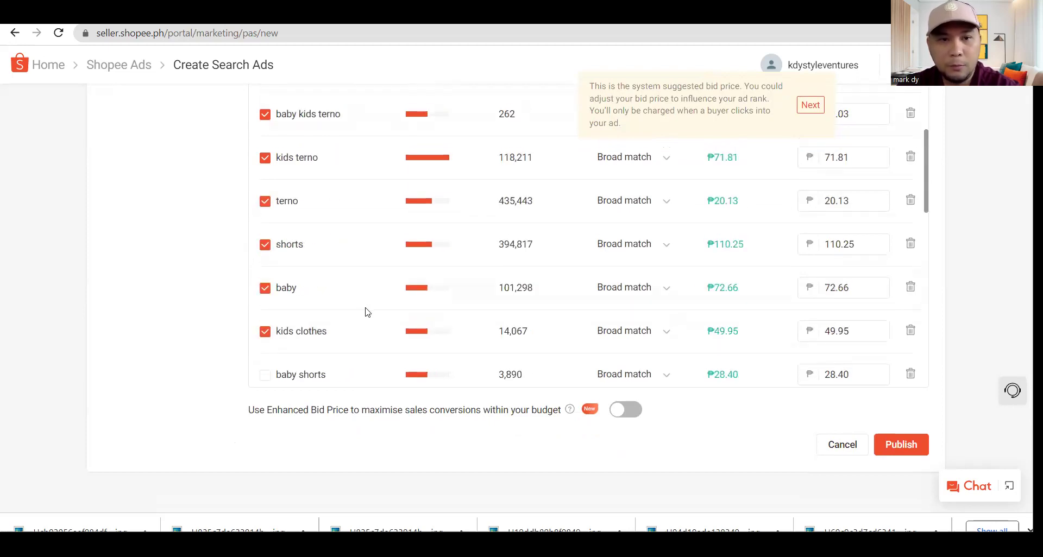
scroll(368, 310, down, 3)
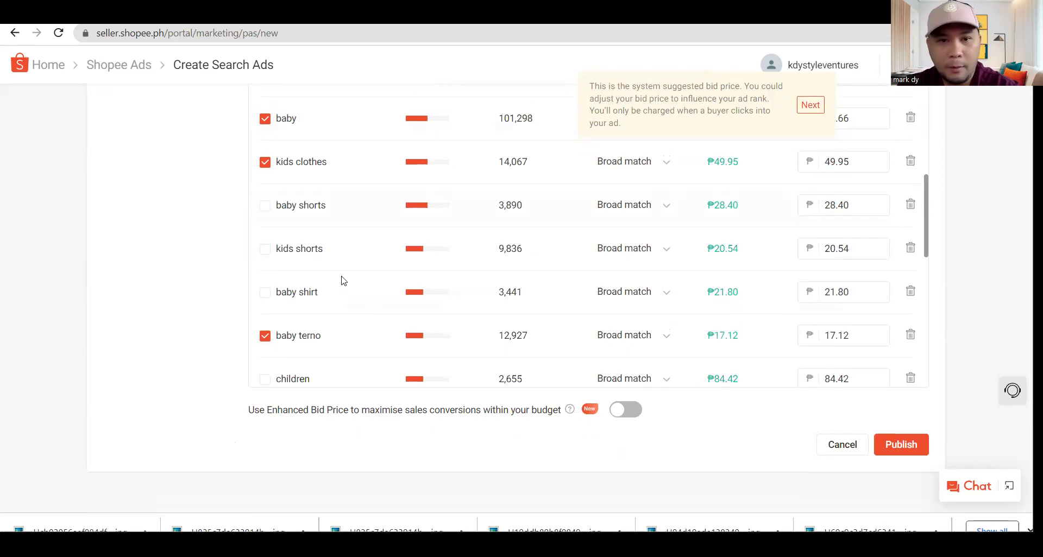
click(265, 249)
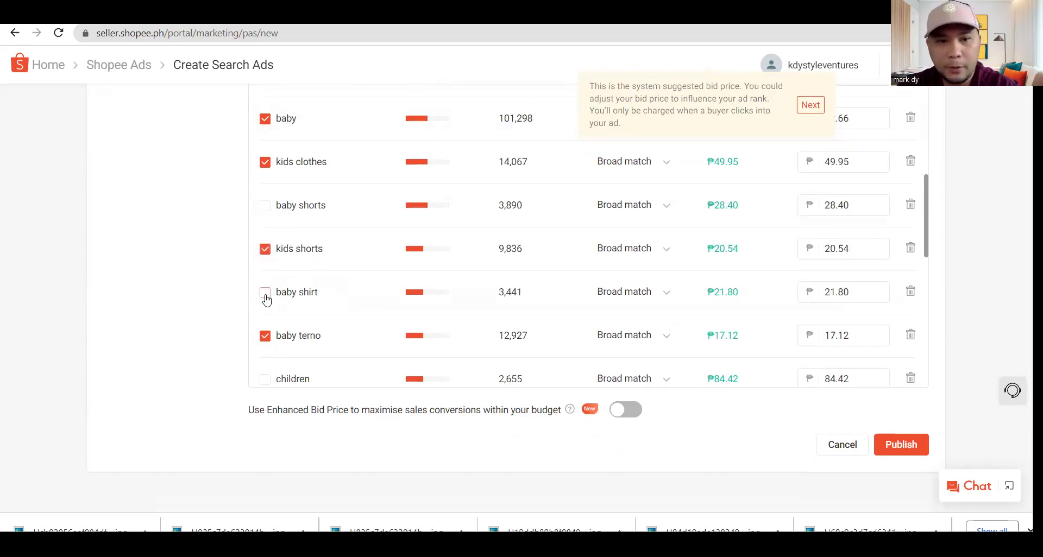
click(265, 294)
scroll(342, 313, down, 3)
click(265, 254)
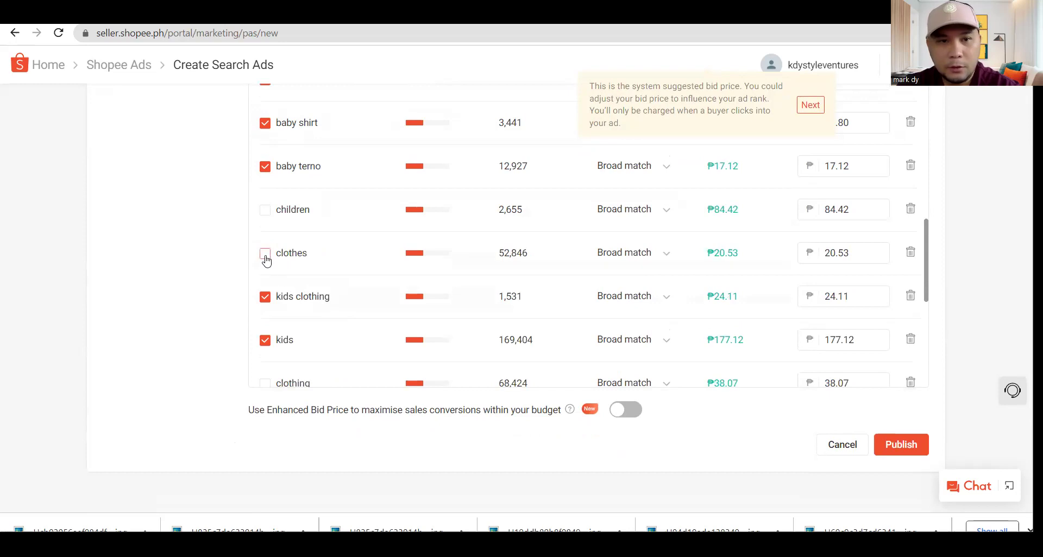
click(266, 211)
Select the keywords clothing, summer and kids fashion, and publish the Search Ad
scroll(327, 302, down, 2)
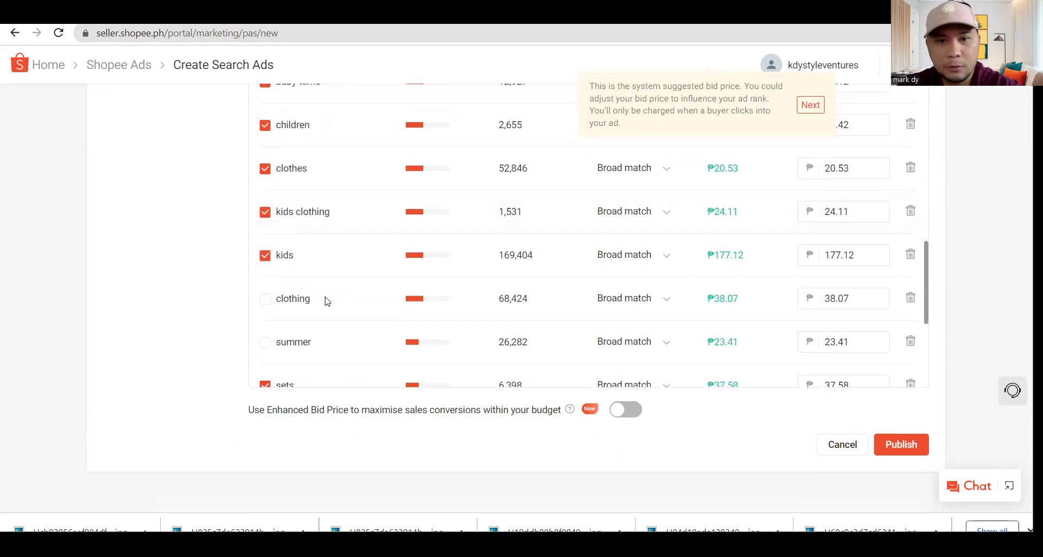
click(264, 300)
click(274, 343)
scroll(311, 334, down, 4)
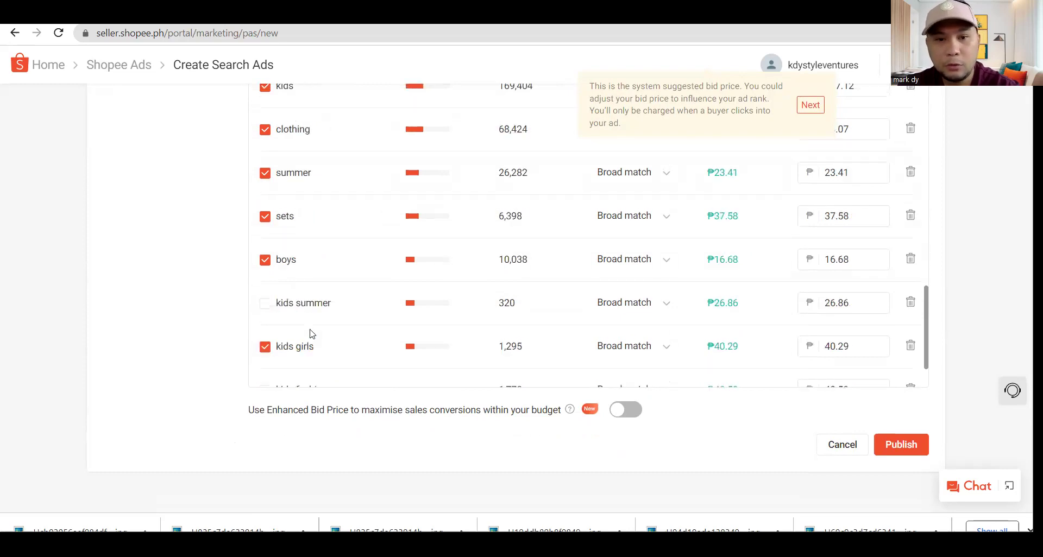
scroll(382, 317, down, 2)
click(265, 322)
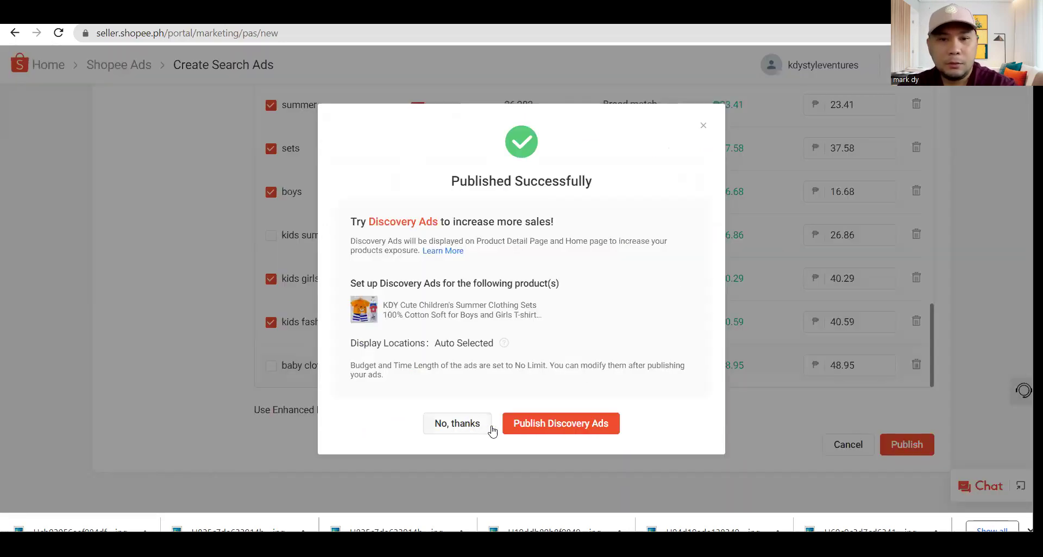
Publish Discovery Ads for the same children's summer clothing product and acknowledge the confirmation
click(543, 429)
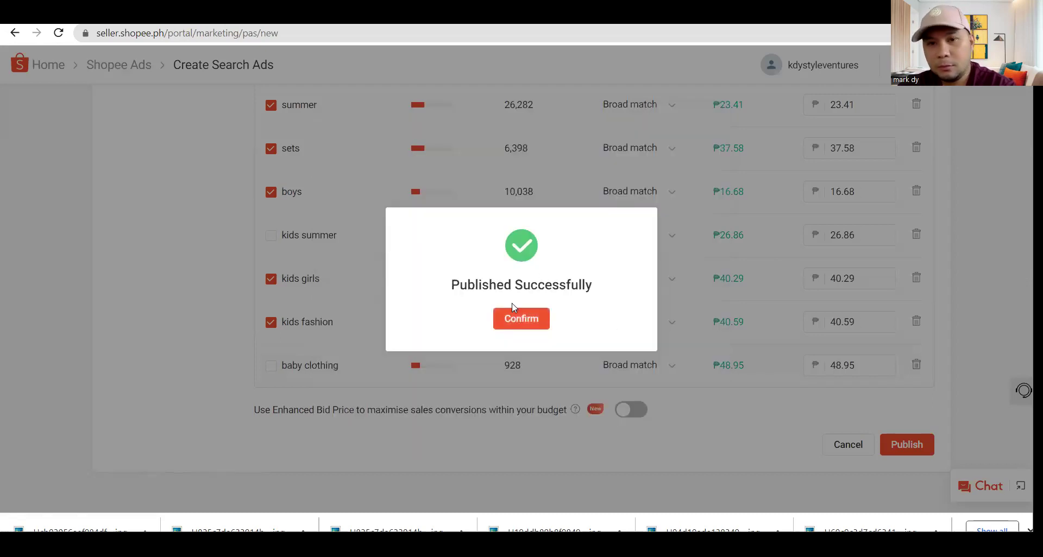
click(521, 322)
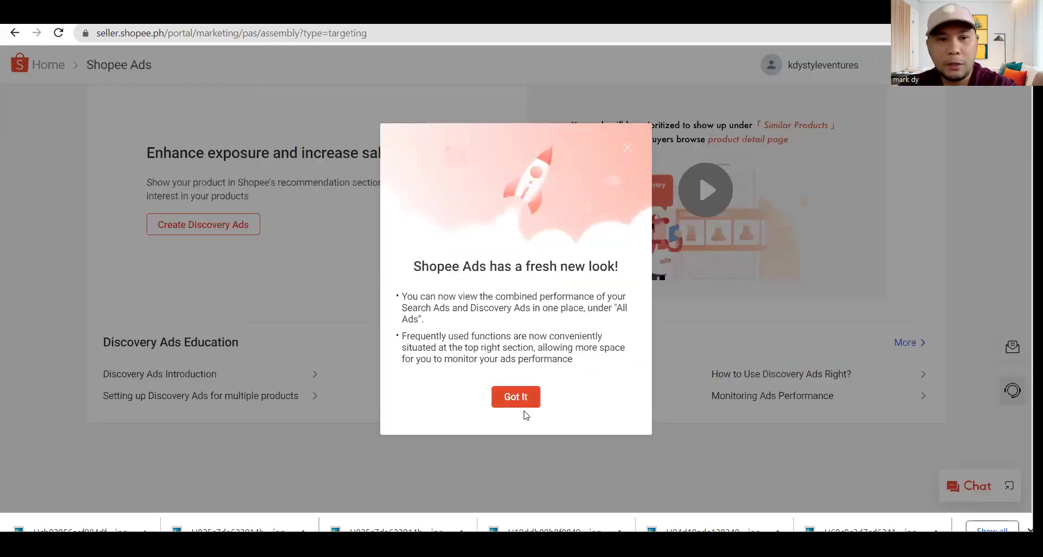
Dismiss the fresh new look announcement and bring up the All Ads List on the Shopee Ads overview
click(519, 401)
click(111, 65)
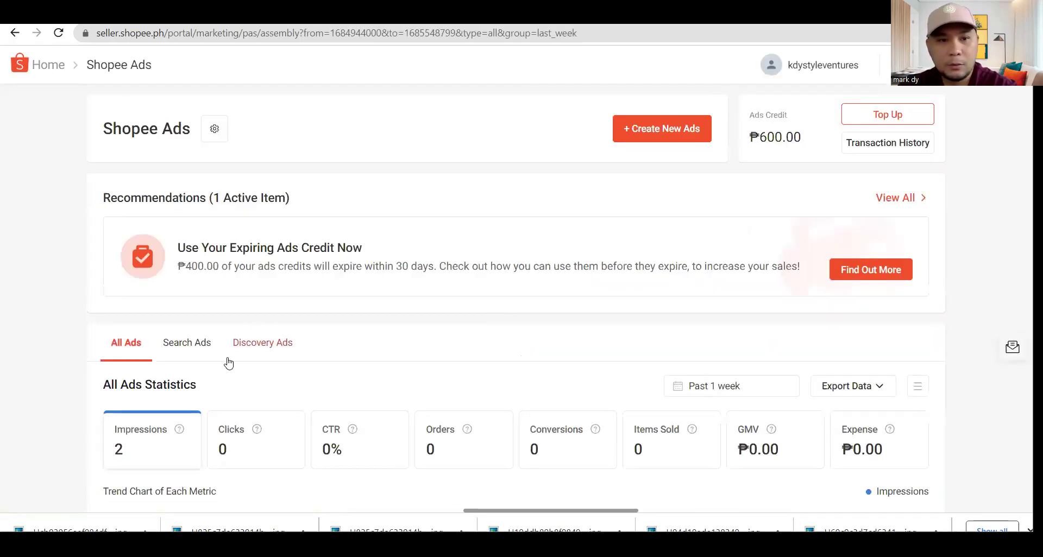
scroll(380, 367, down, 1)
scroll(384, 368, down, 1)
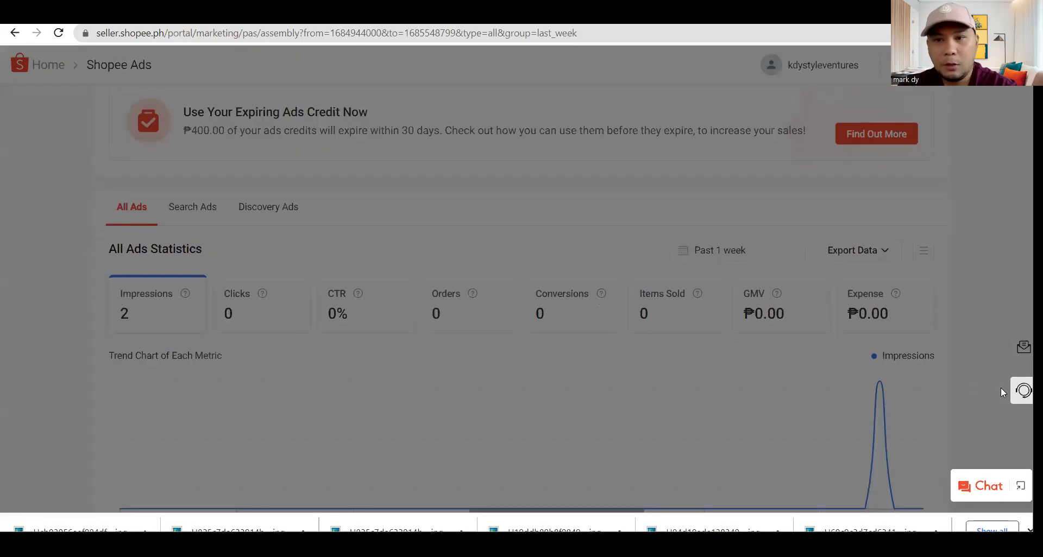
scroll(105, 340, down, 6)
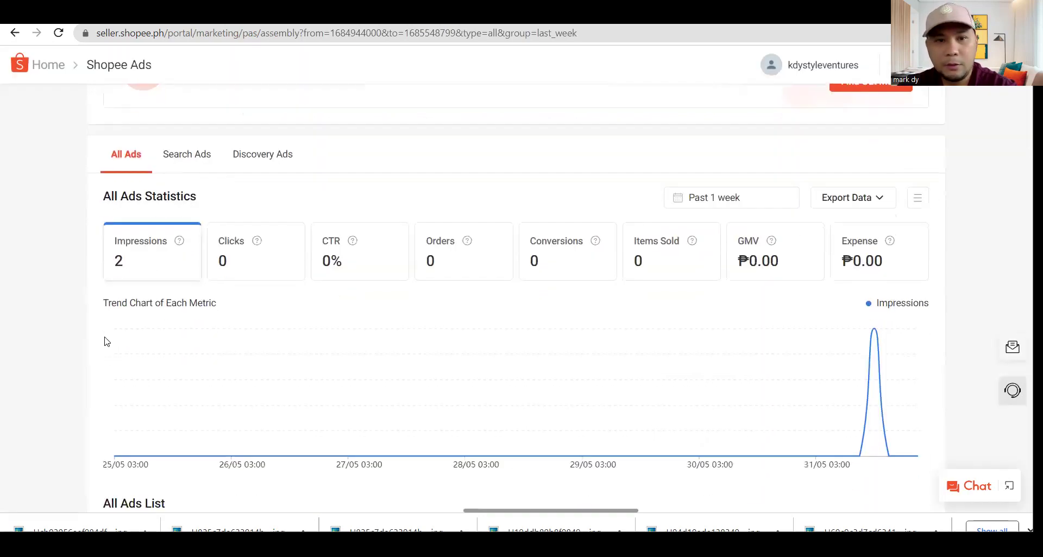
scroll(105, 340, down, 1)
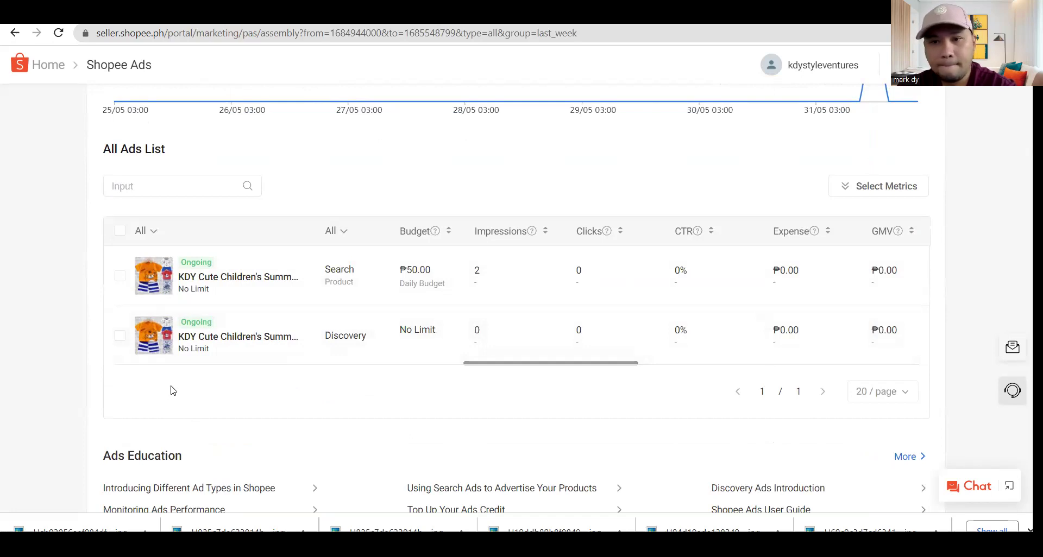
Open the children's summer clothing Search Ad's details in a new browser tab and sort its keywords by impressions
right_click(152, 275)
click(186, 285)
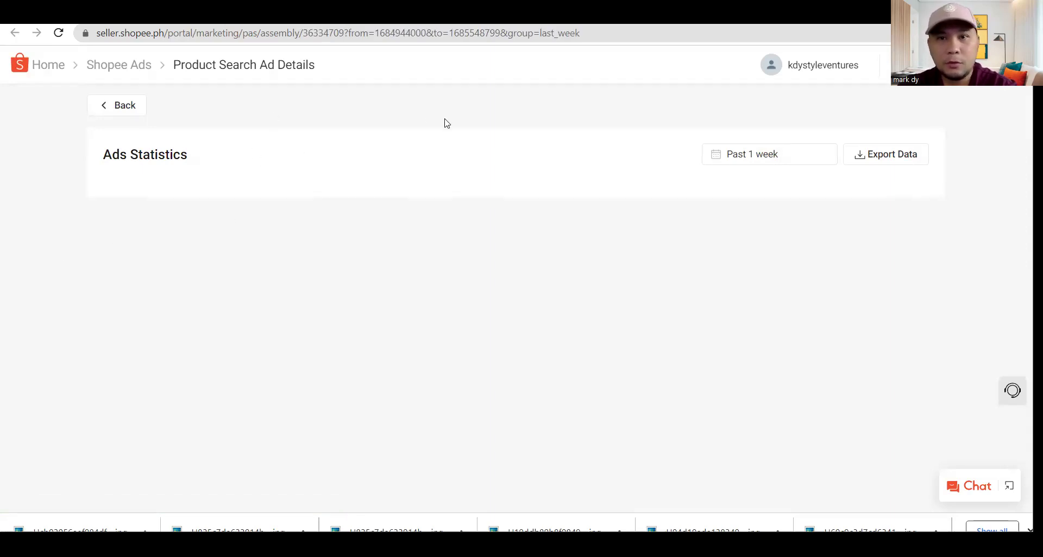
key(F5)
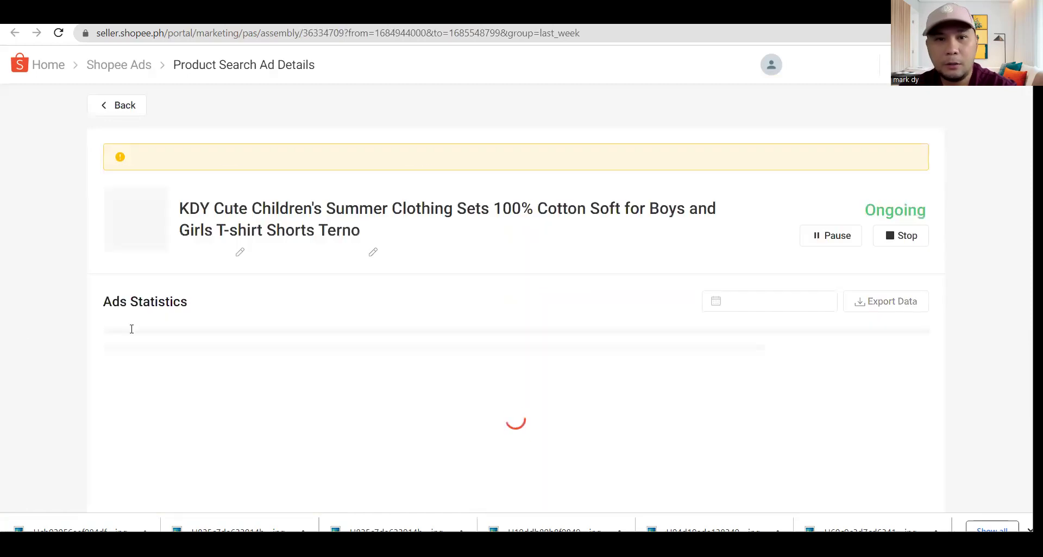
scroll(90, 366, down, 8)
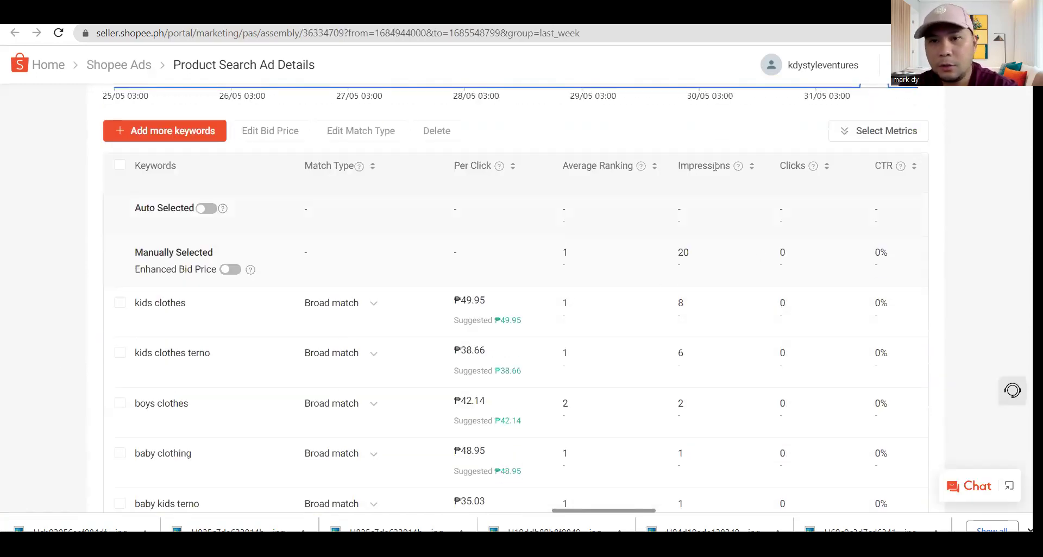
click(753, 168)
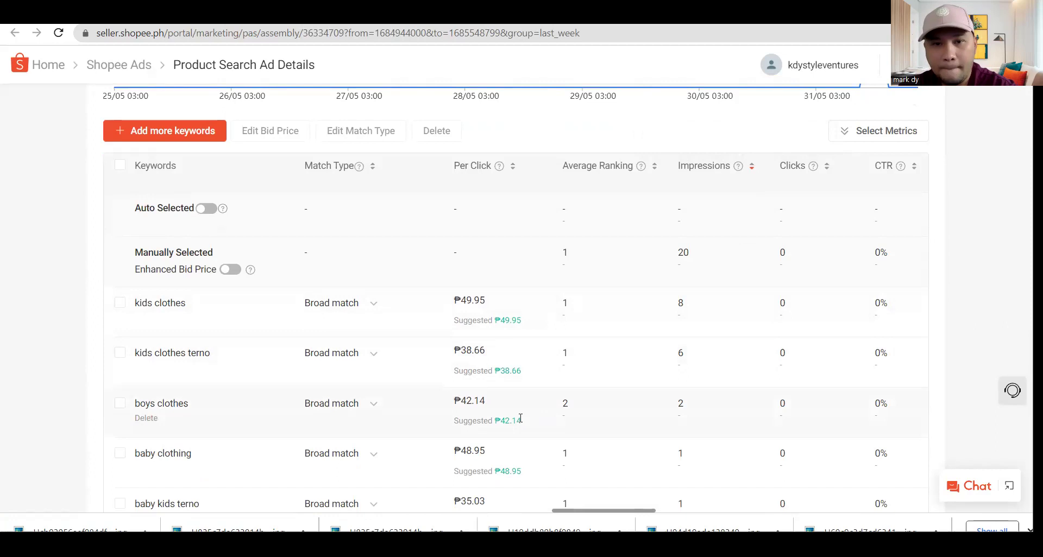
Select all listed keywords of the Search Ad and set their bid price to ₱0.50
click(121, 165)
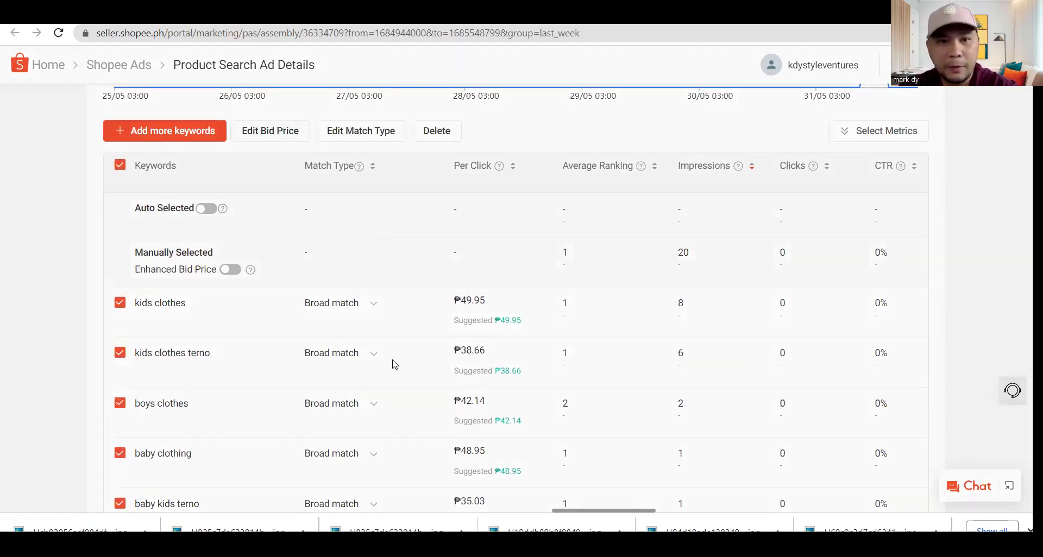
click(270, 130)
click(365, 298)
click(674, 299)
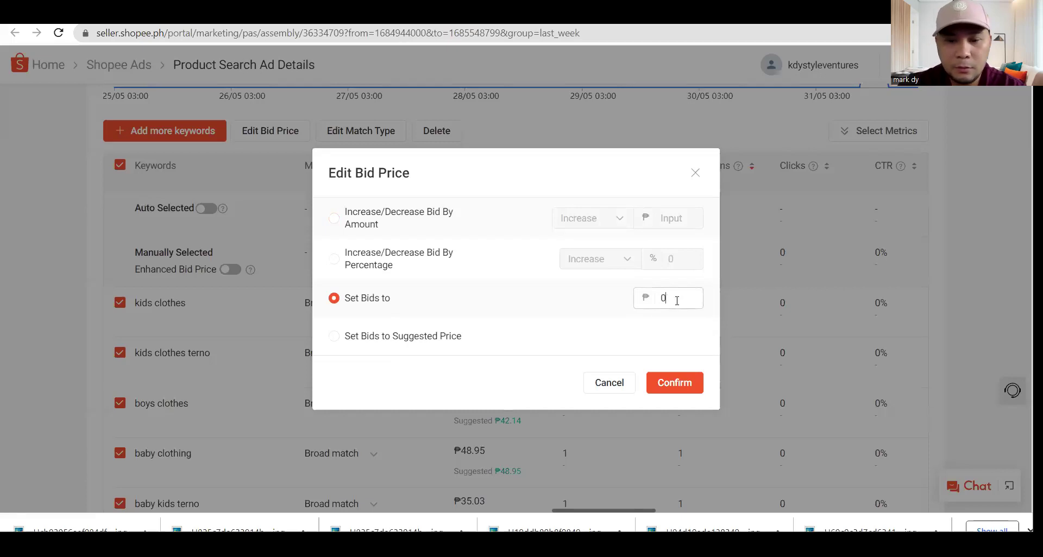
click(698, 385)
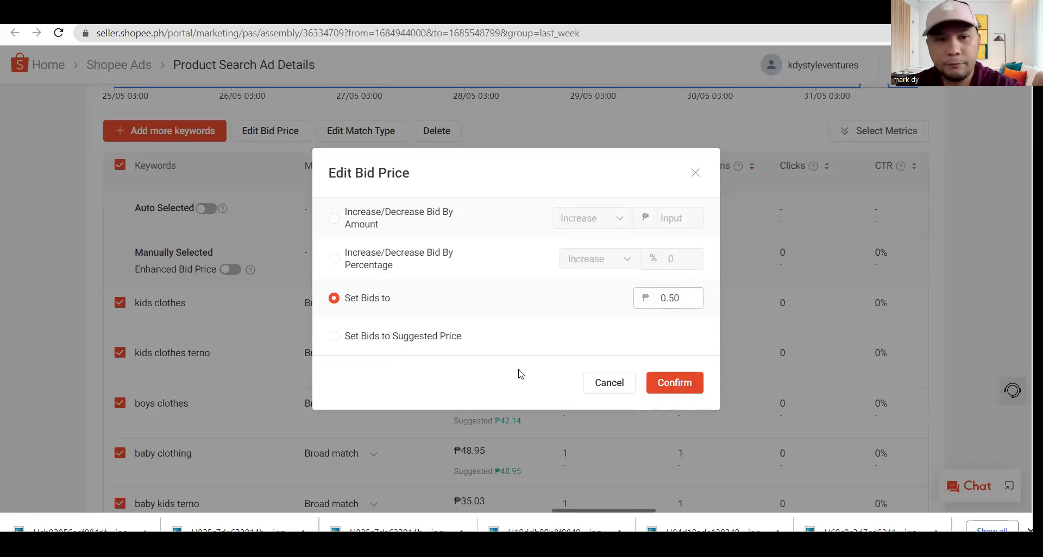
Reselect the entire keyword list and apply a fixed bid of ₱0.50 to it once more
scroll(892, 470, down, 6)
click(896, 476)
scroll(136, 272, up, 10)
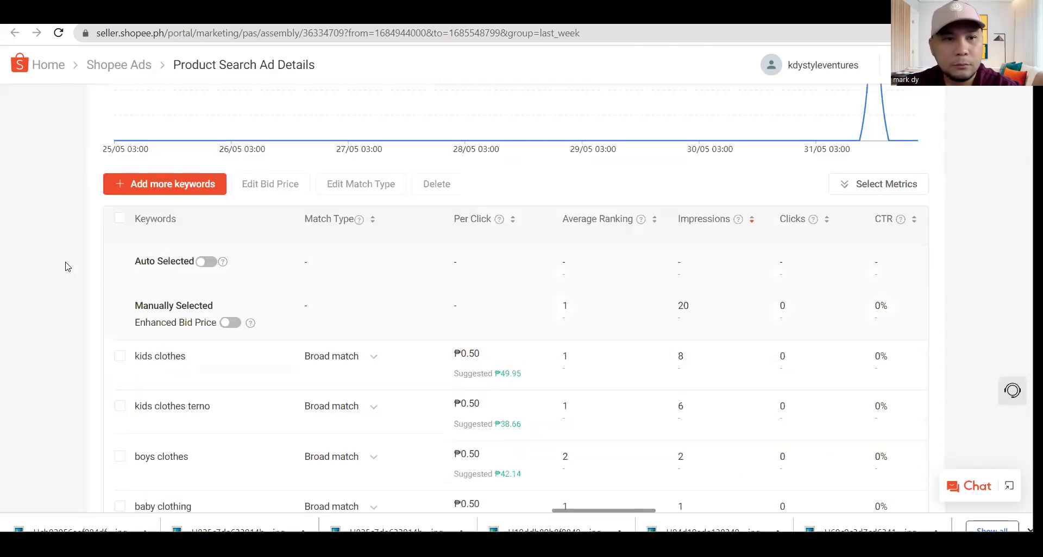
click(119, 301)
click(269, 272)
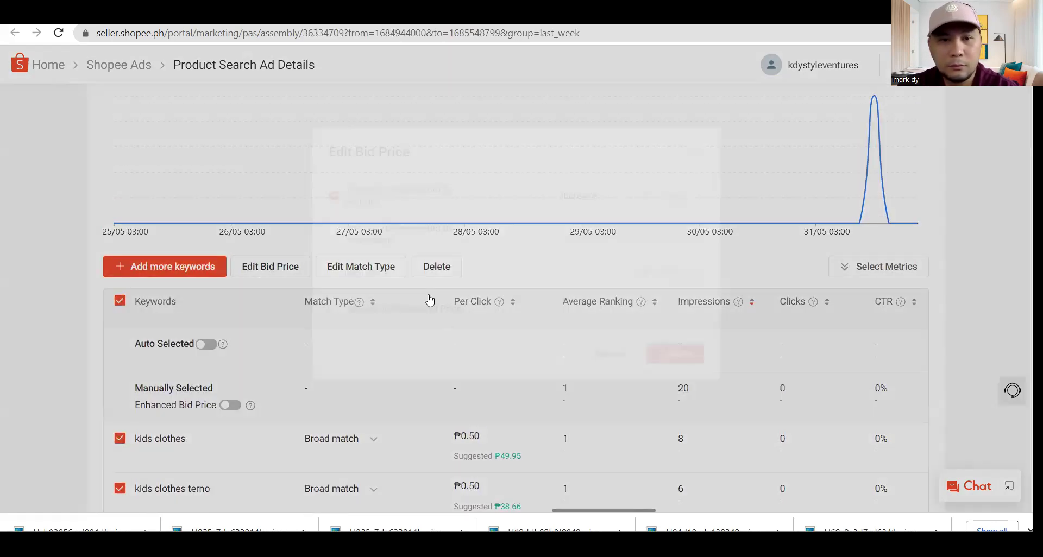
click(373, 298)
click(670, 296)
text(0.50)
key(Return)
Review the bid, ranking and impressions of each keyword along with the Search Ad's daily budget
scroll(728, 397, down, 20)
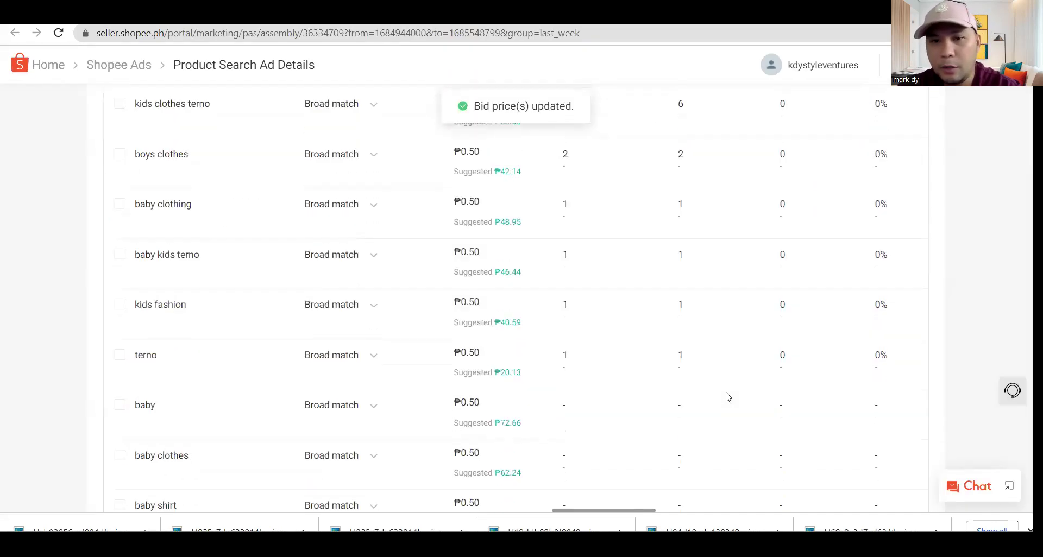
scroll(728, 397, up, 20)
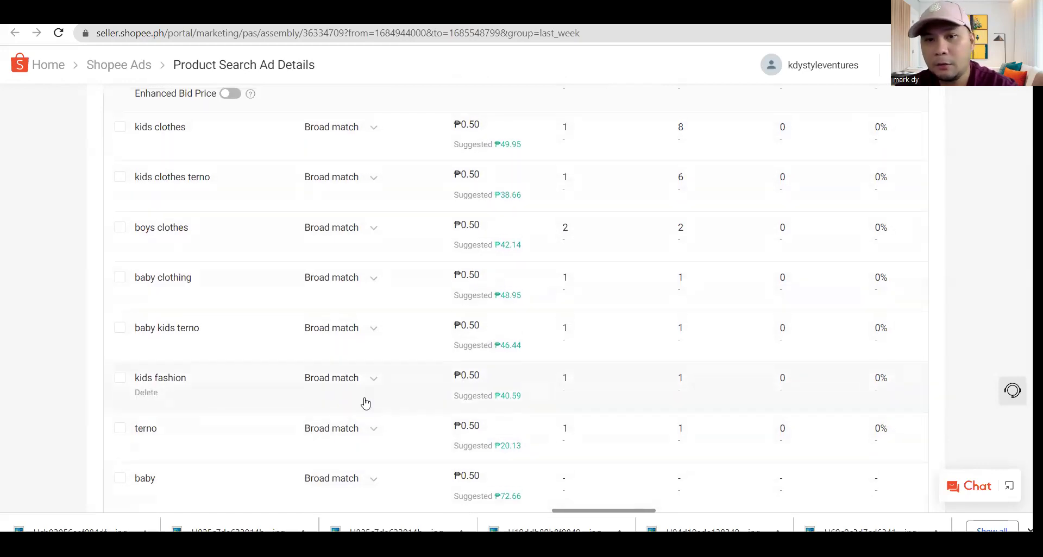
scroll(364, 402, up, 3)
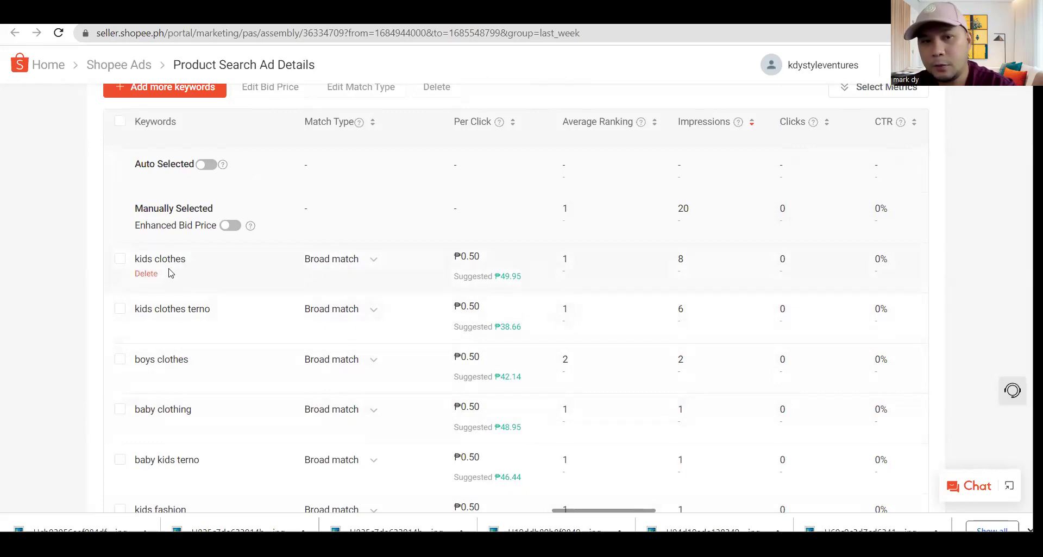
scroll(349, 396, up, 4)
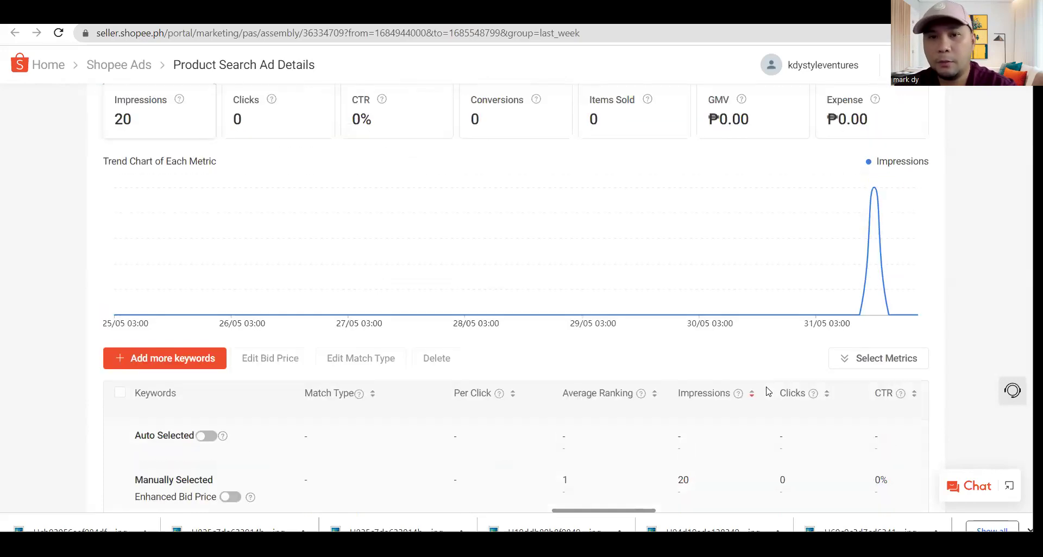
scroll(768, 390, up, 5)
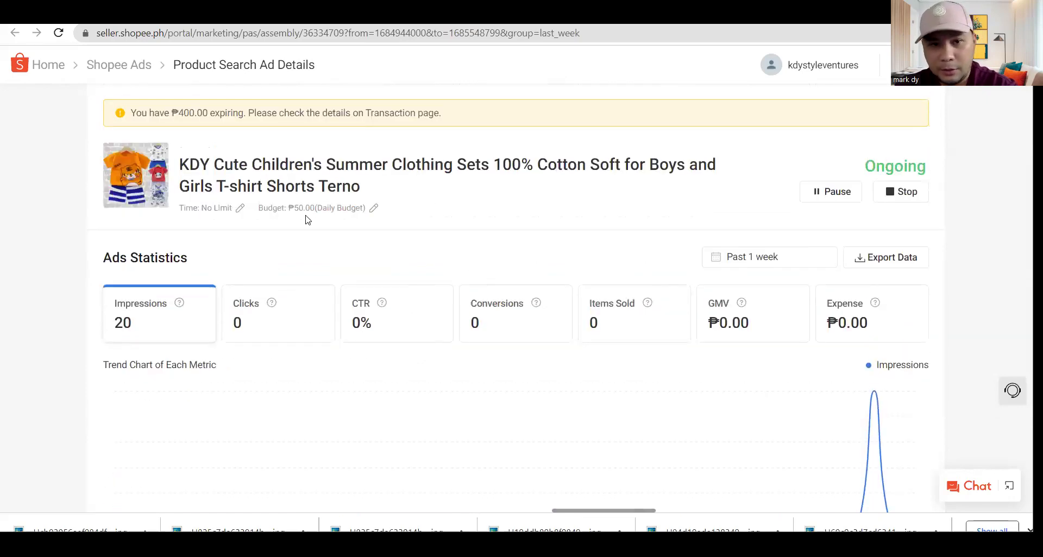
scroll(422, 304, down, 8)
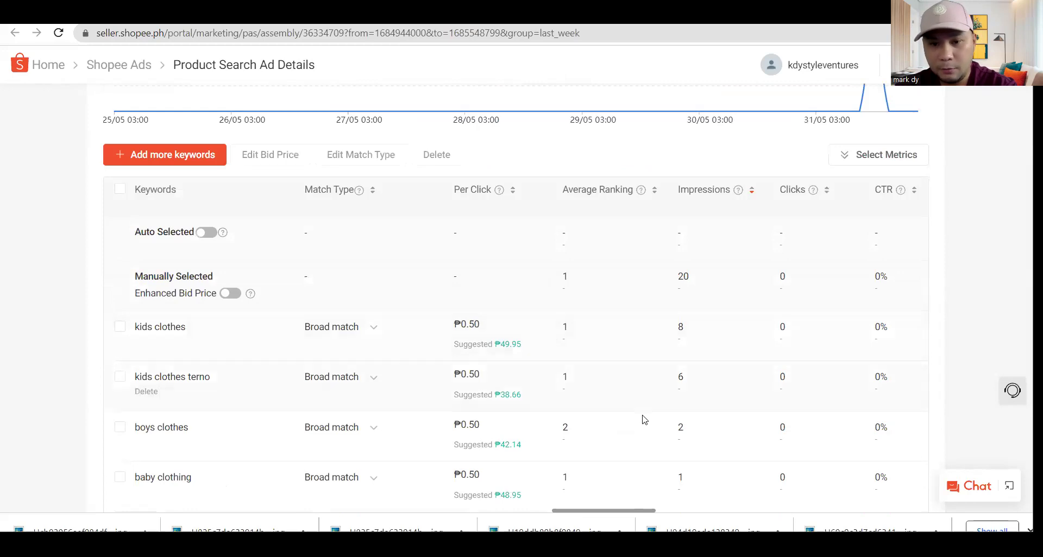
Switch to Calculator, divide the 50 daily budget by the 0.5 bid per click, and return to the ad details
mouse_move(538, 543)
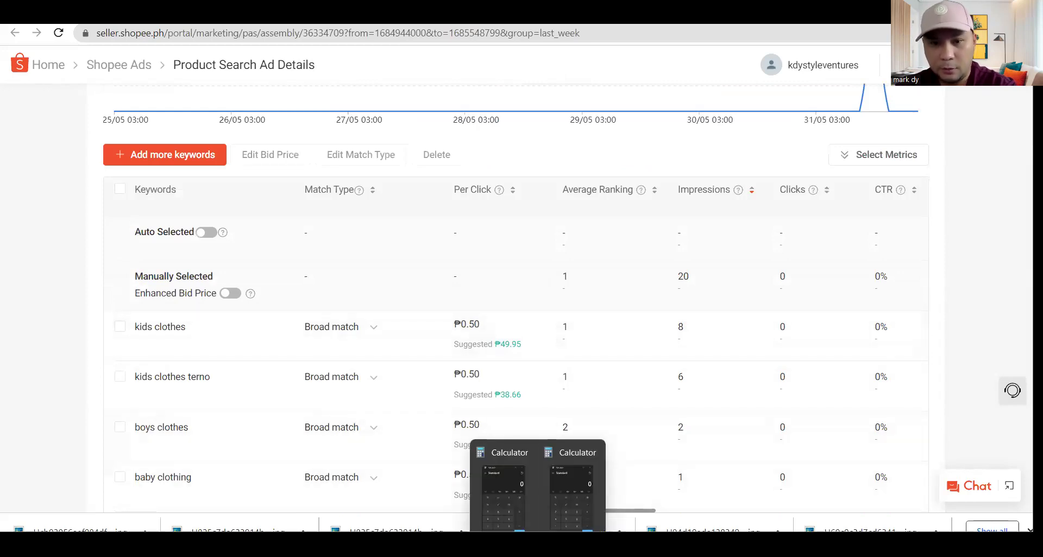
click(525, 455)
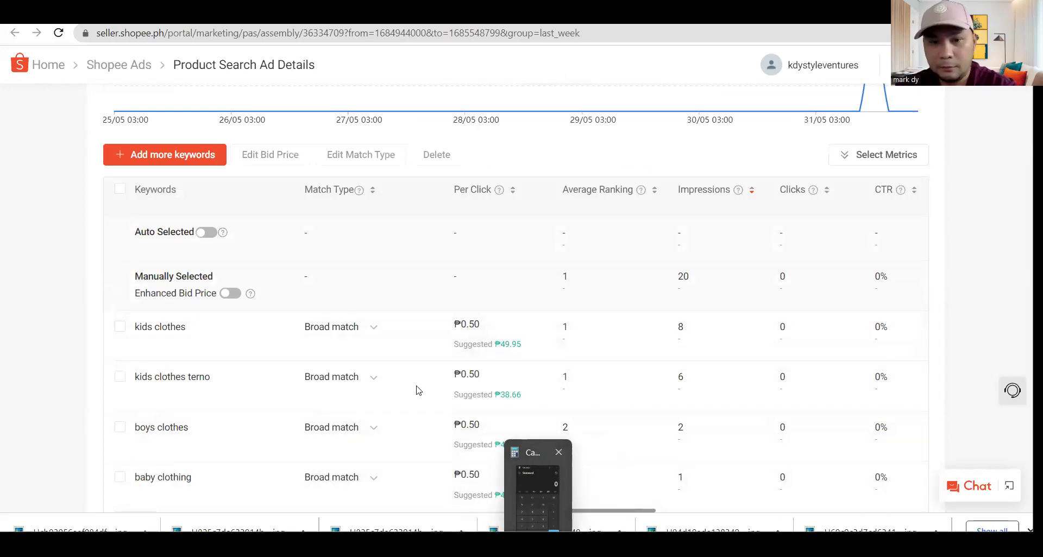
click(759, 252)
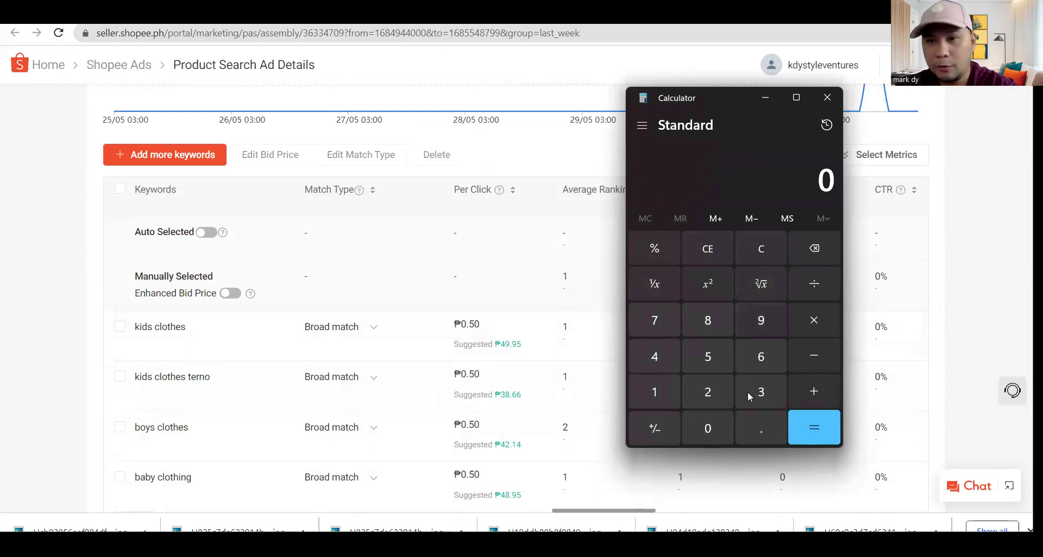
click(715, 361)
click(708, 428)
click(814, 283)
click(764, 426)
click(714, 363)
click(814, 428)
click(1000, 236)
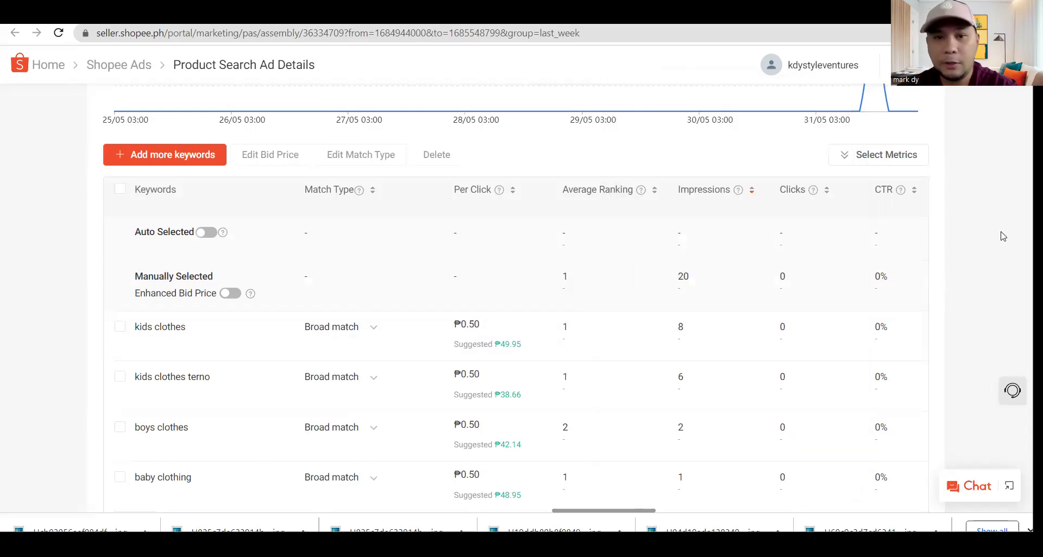
Glance at the ad statistics and the nba socks search results, and go back to the Shopee Ads overview
scroll(451, 287, up, 5)
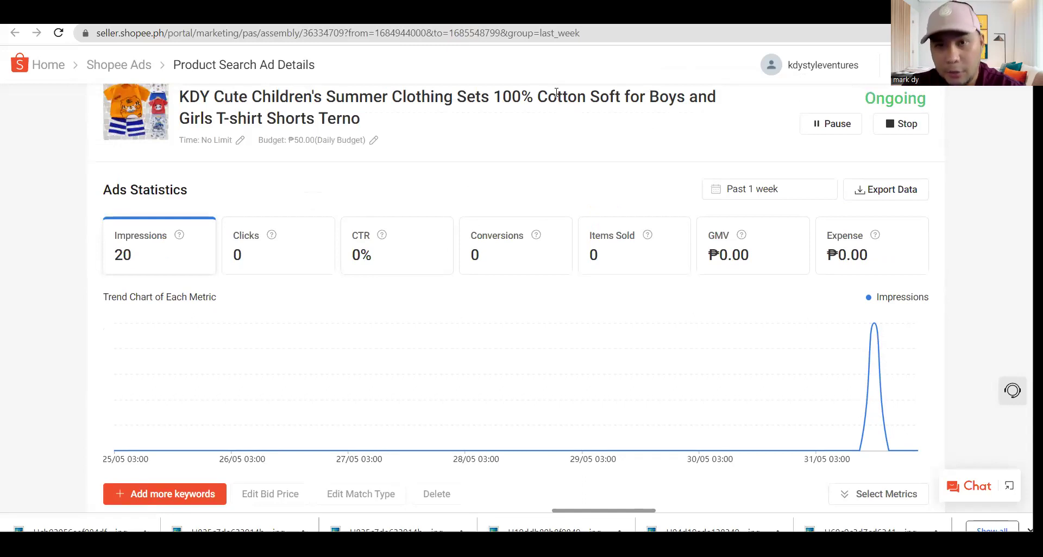
key(ctrl+Tab)
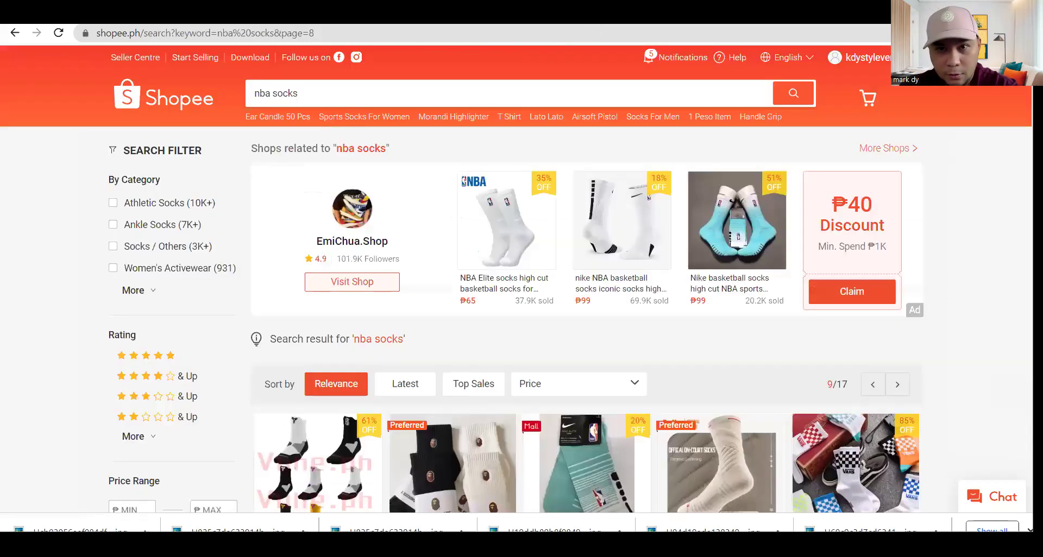
key(ctrl+shift+Tab)
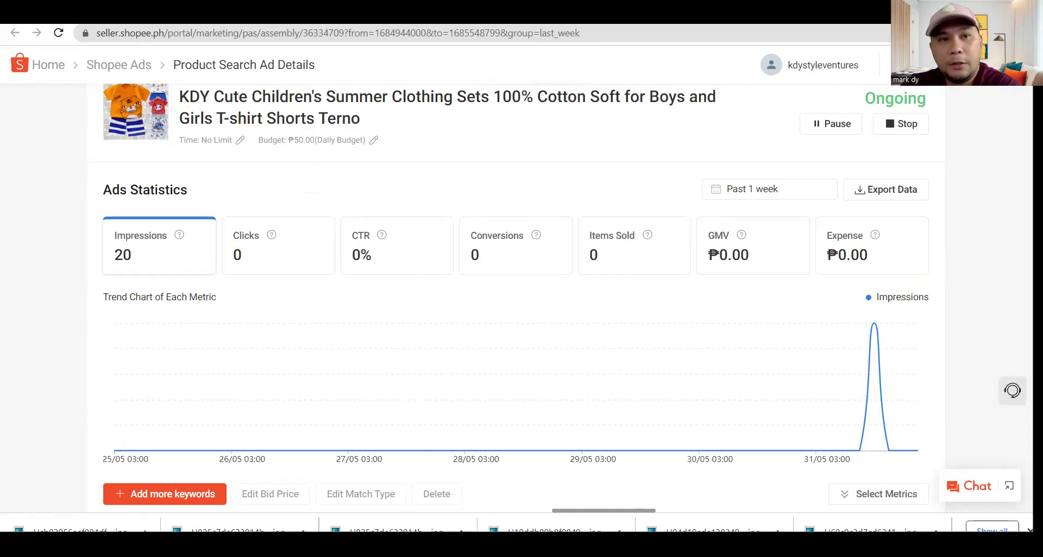
key(alt+Left)
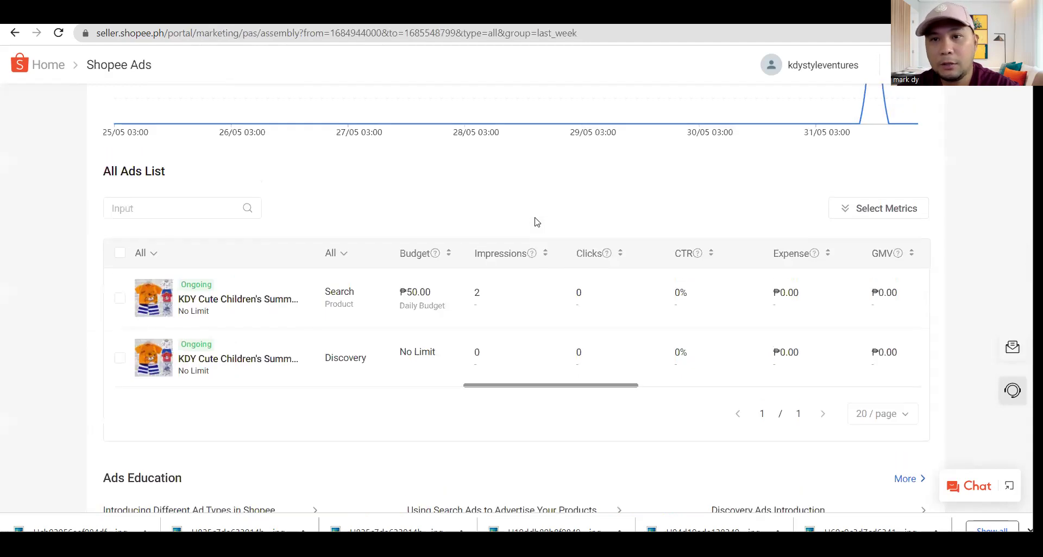
scroll(533, 221, up, 10)
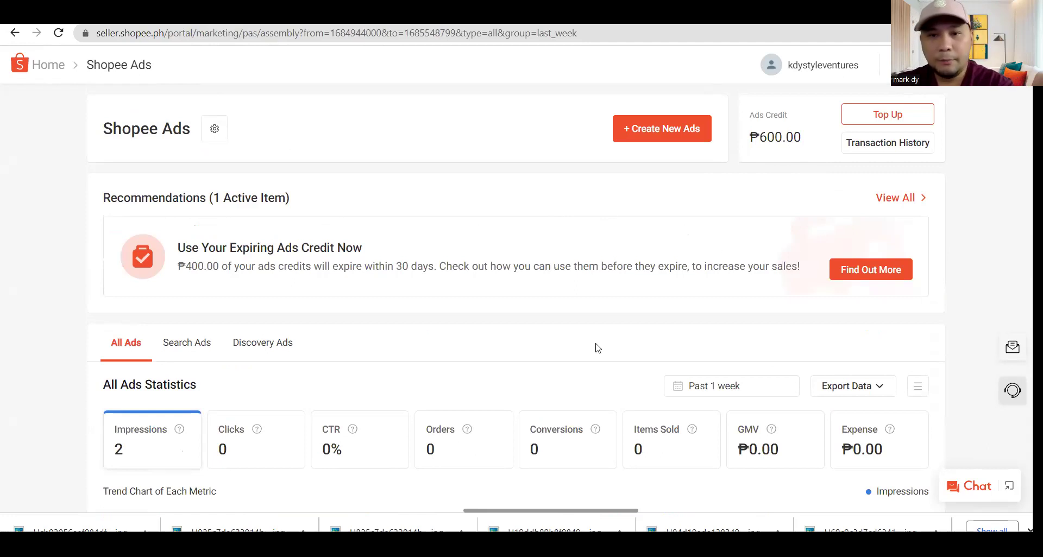
Switch to Calculator and multiply the daily budget of 50 by 30 days
key(alt+Tab)
click(704, 357)
click(695, 426)
click(818, 325)
click(756, 392)
click(701, 431)
click(810, 428)
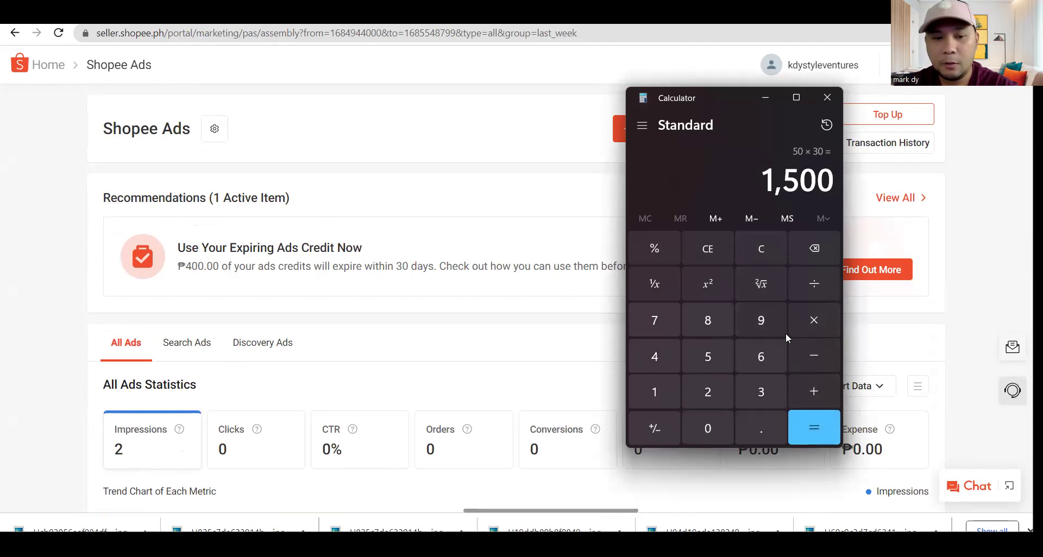
Subtract the 600 ads credit from the calculated monthly budget and return to the Shopee Ads overview
click(814, 350)
click(763, 361)
click(717, 421)
click(717, 421)
click(805, 426)
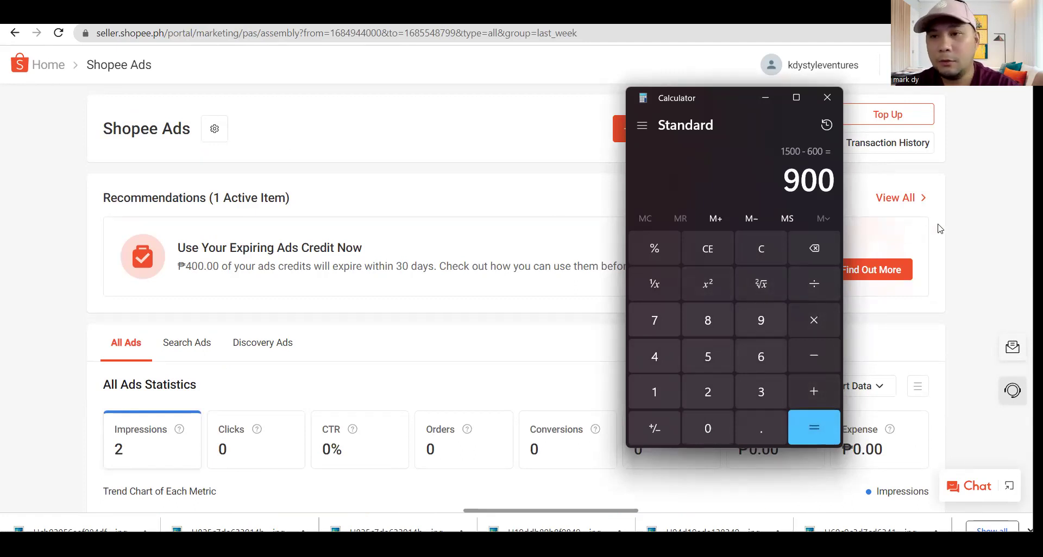
click(987, 248)
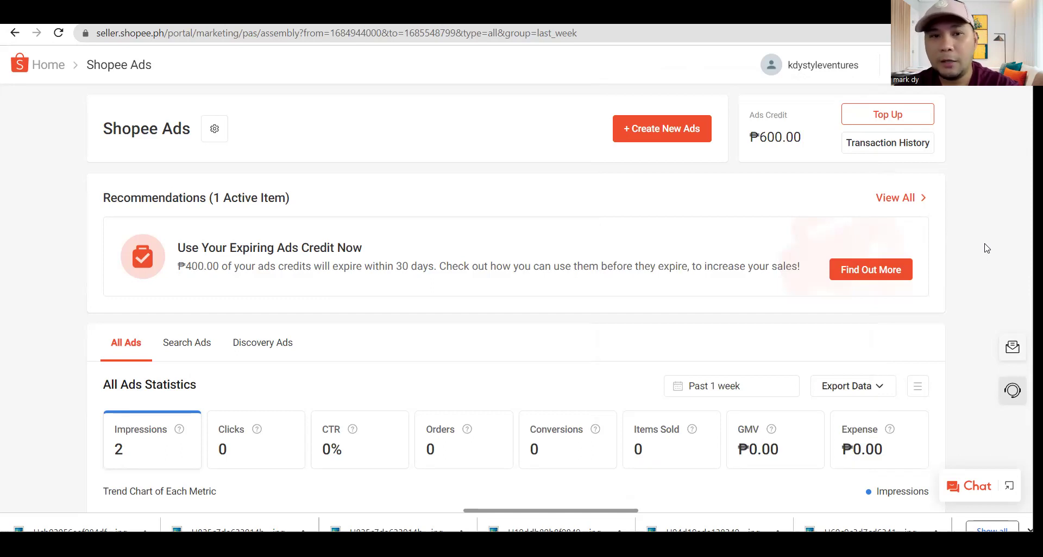
Reload the Shopee Ads overview and examine the All Ads statistics and trend chart for the past week
scroll(986, 250, down, 3)
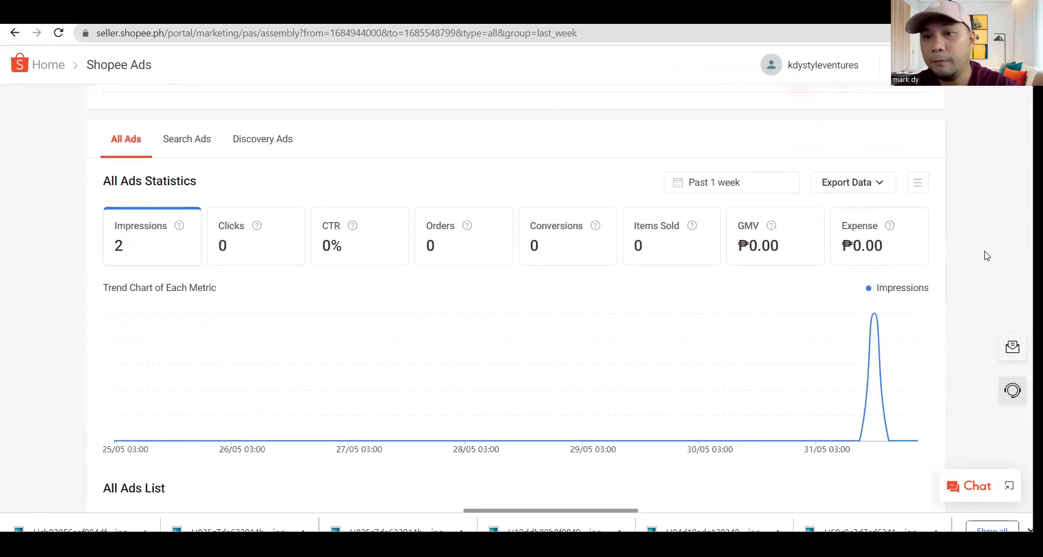
key(F5)
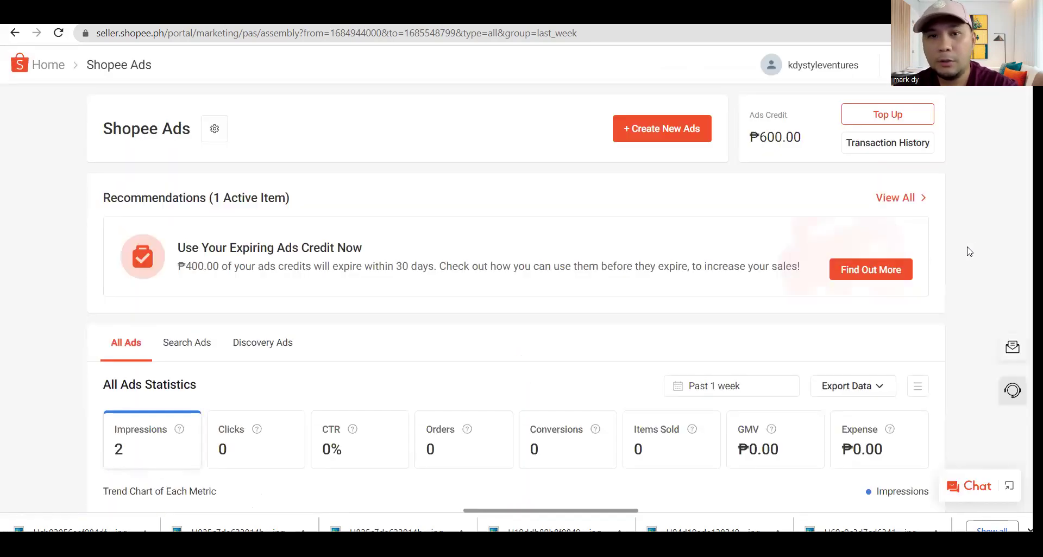
scroll(970, 251, down, 3)
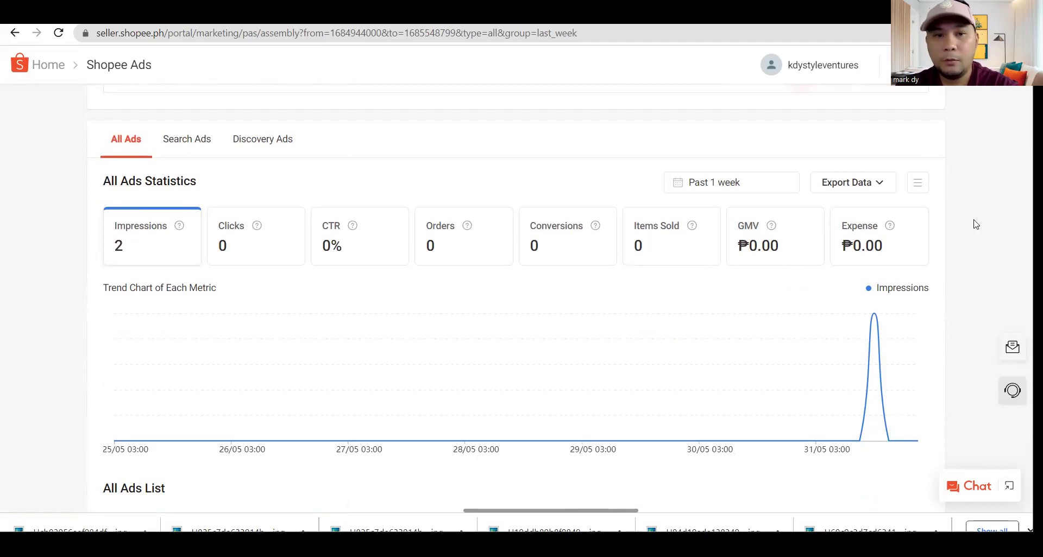
scroll(962, 244, up, 3)
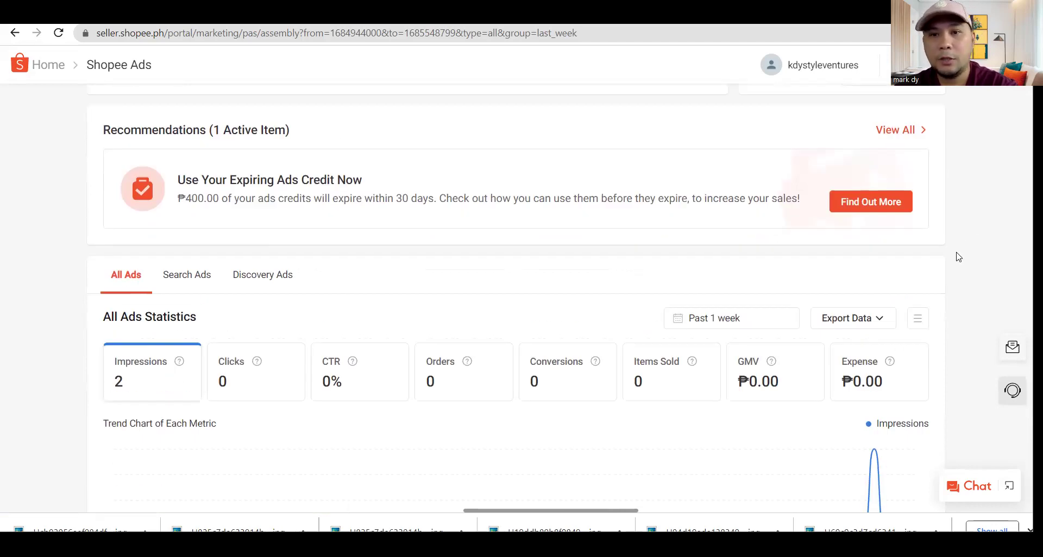
Show the Discovery Ads list and open the details of the KDY children's summer clothing ad
scroll(959, 257, up, 2)
scroll(956, 256, down, 4)
click(268, 140)
scroll(435, 156, down, 5)
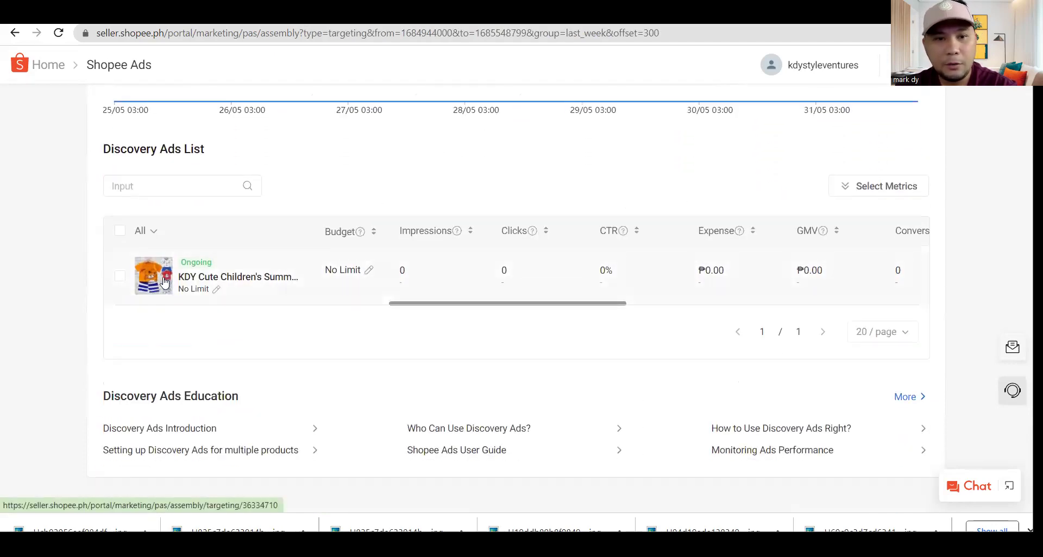
click(159, 283)
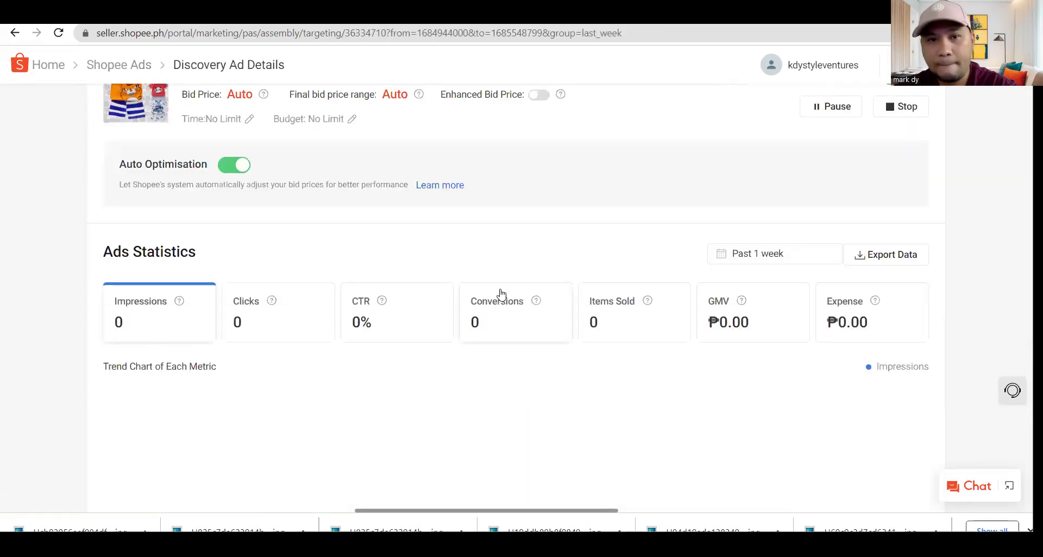
Switch the ad from Auto Optimisation to manual bid settings and turn off Enhanced Bid Price
click(227, 166)
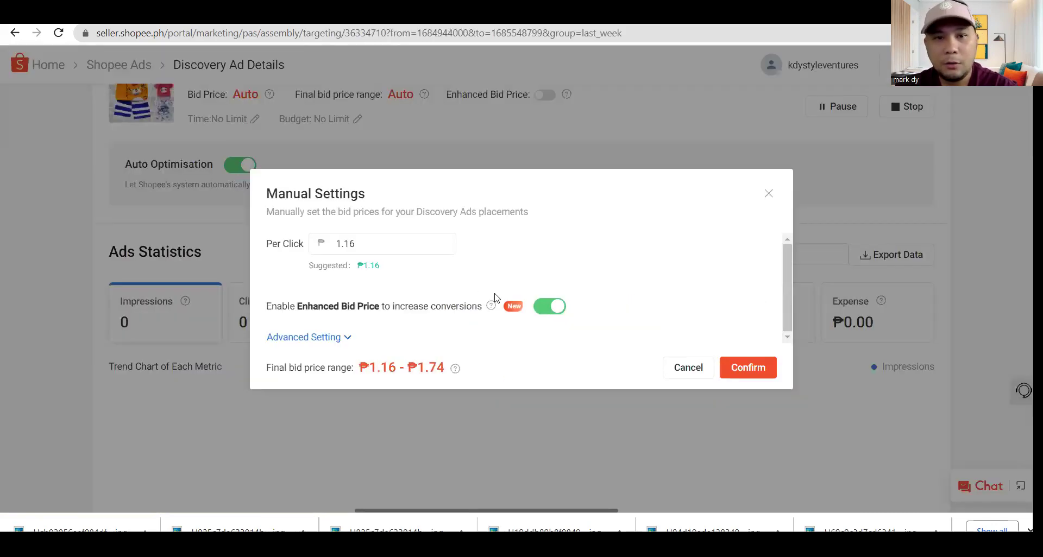
click(748, 367)
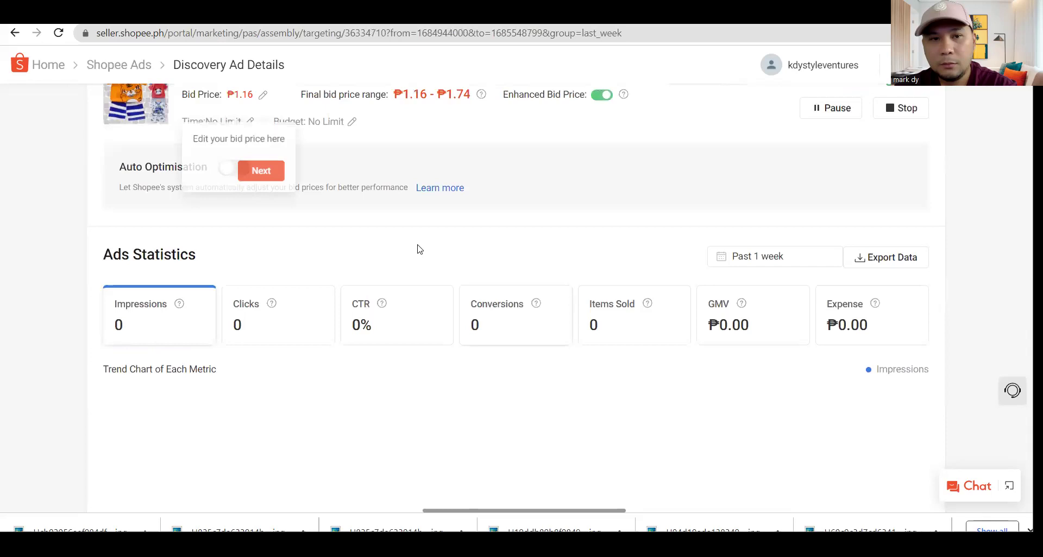
click(601, 95)
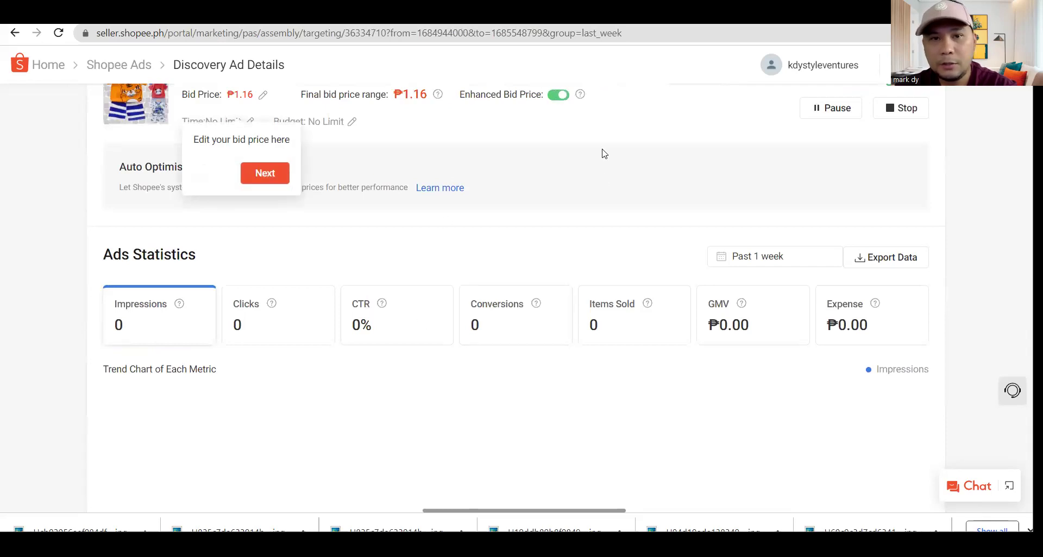
click(265, 174)
scroll(312, 196, up, 3)
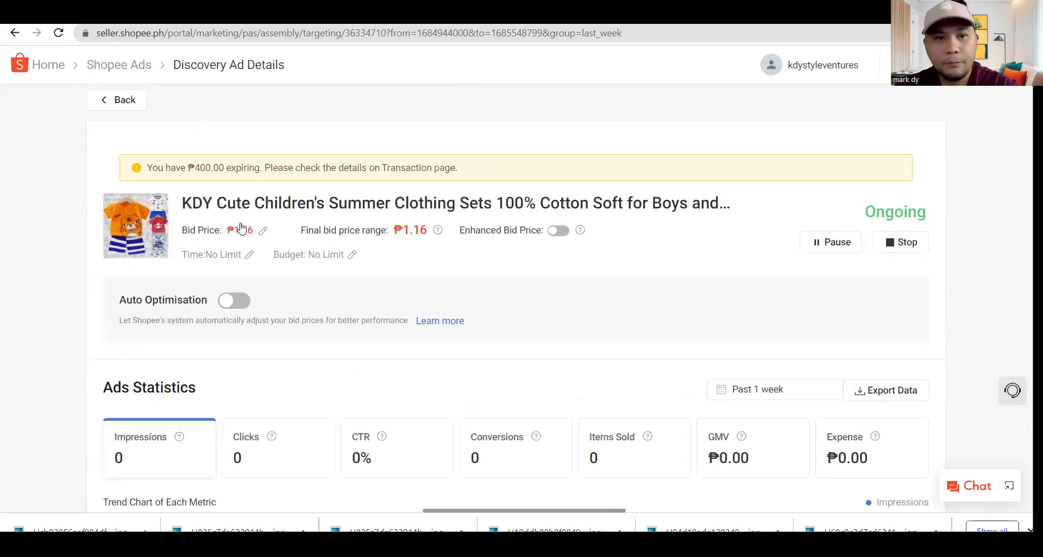
Set the Discovery ad's bid price per click to ₱0.50
click(265, 233)
drag(351, 291, 294, 291)
text(0.)
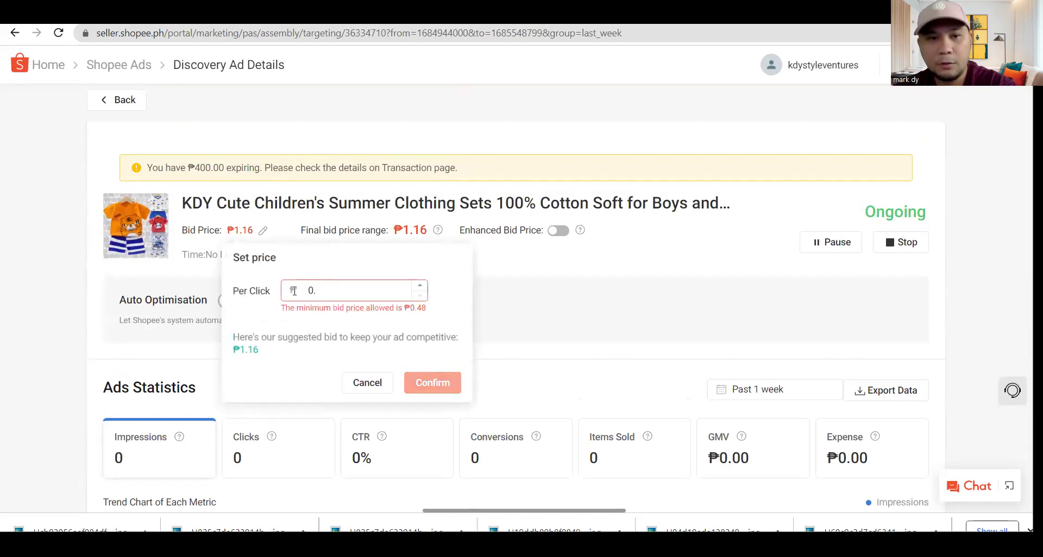
text(50)
click(443, 381)
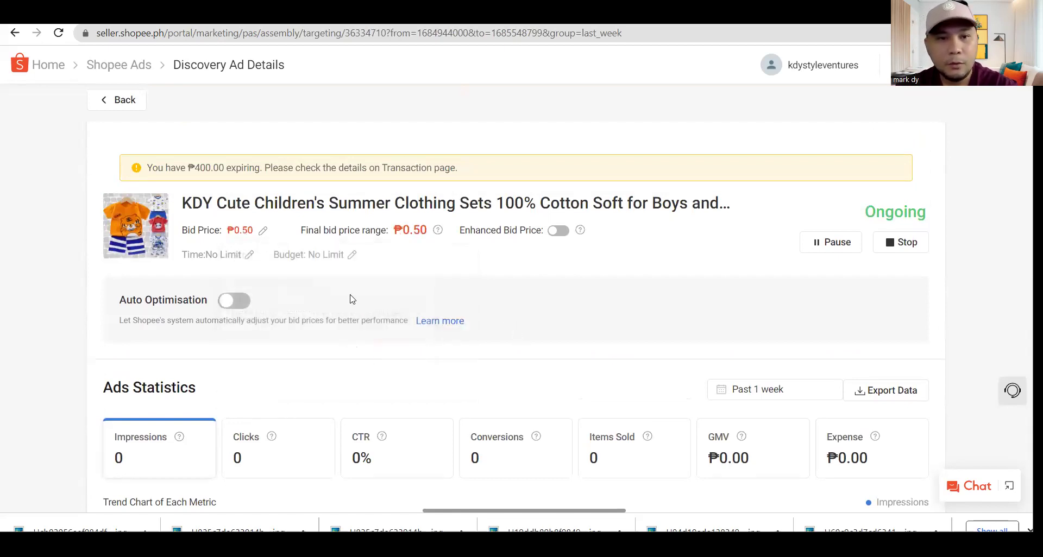
Replace the Discovery ad's unlimited budget with a daily budget of ₱50
click(352, 256)
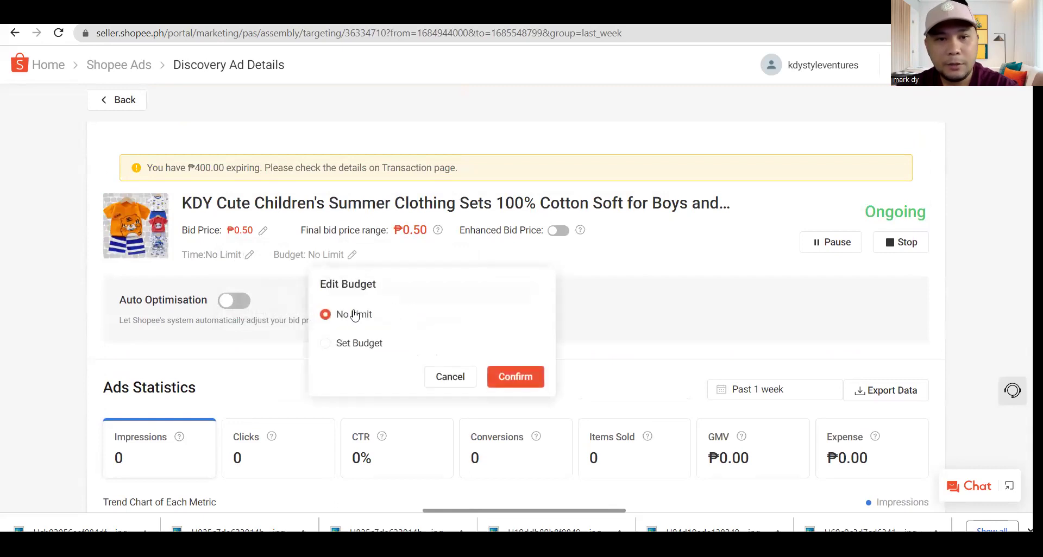
click(353, 351)
key(ctrl+a)
text(50)
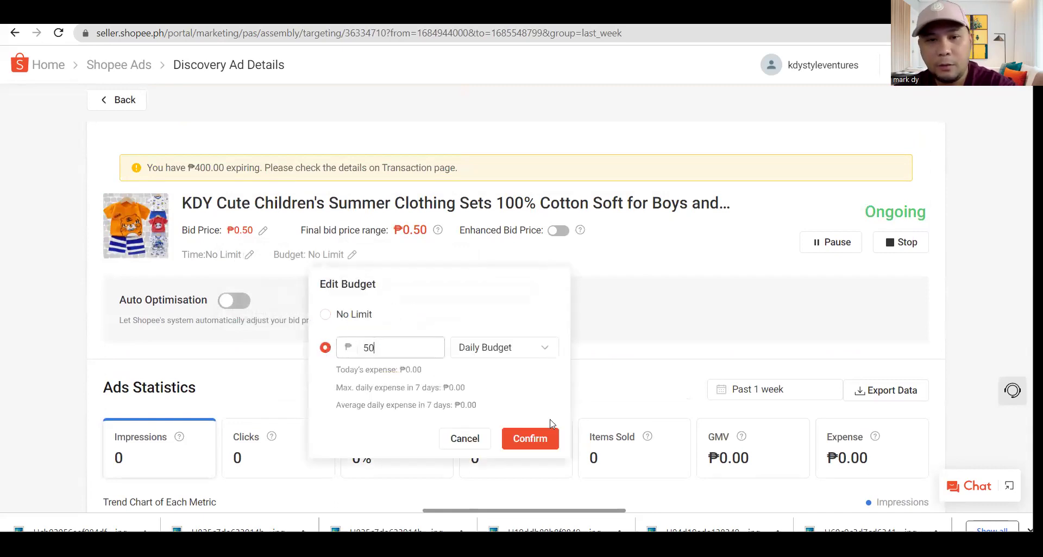
click(549, 438)
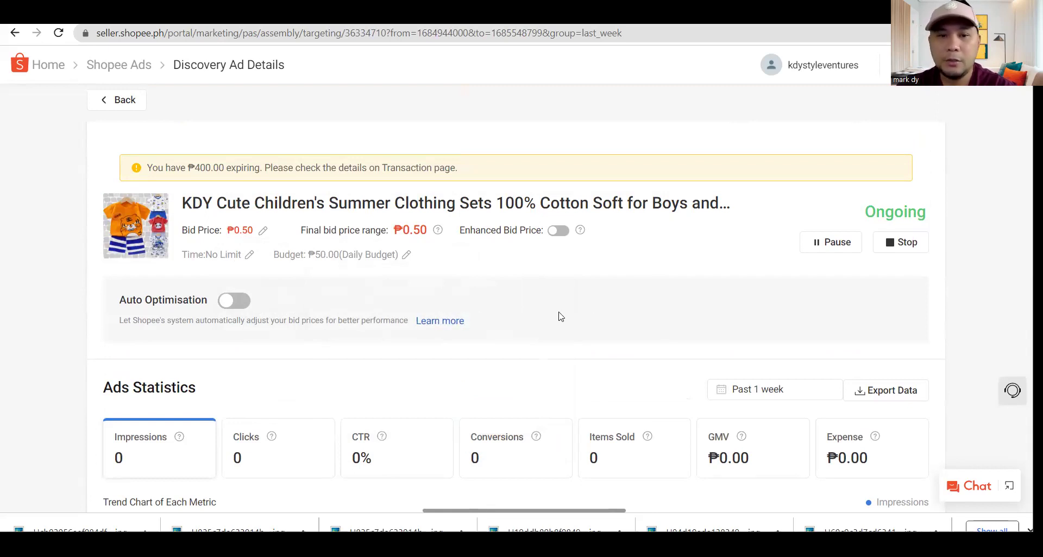
Review the Discovery ad's settings and statistics alongside the Product Search ad details for the same clothing set
scroll(561, 316, down, 2)
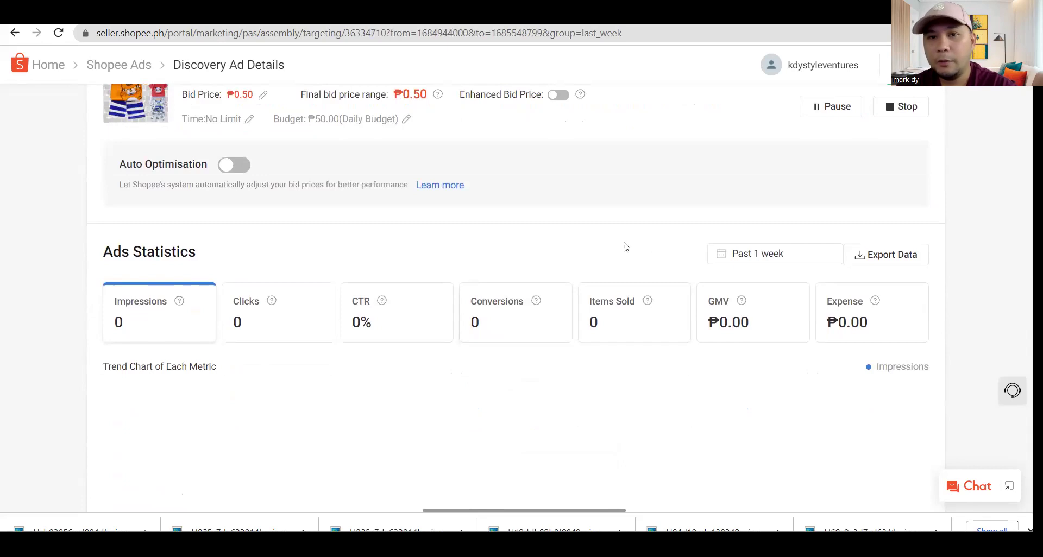
scroll(617, 251, up, 2)
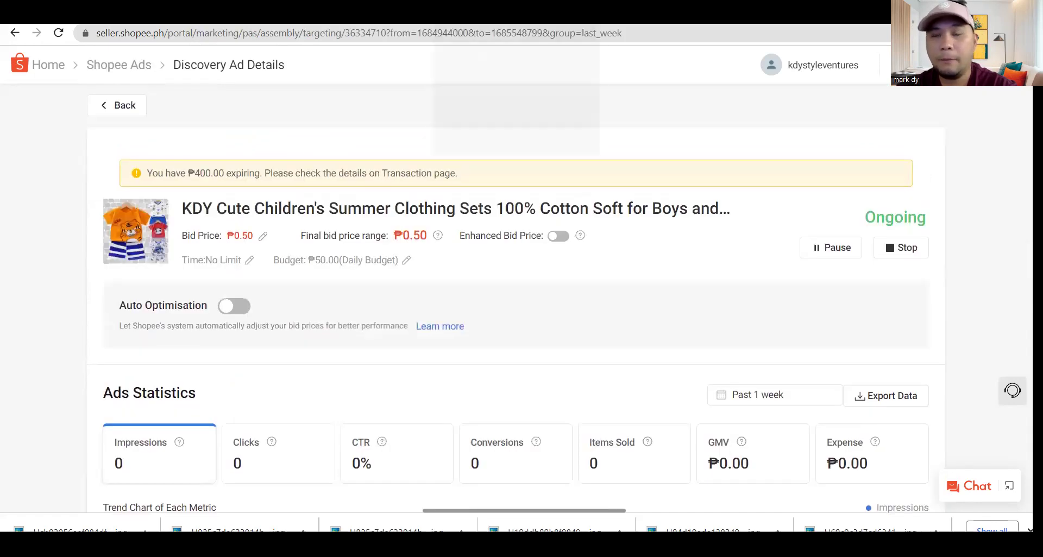
key(ctrl+Tab)
scroll(516, 191, up, 2)
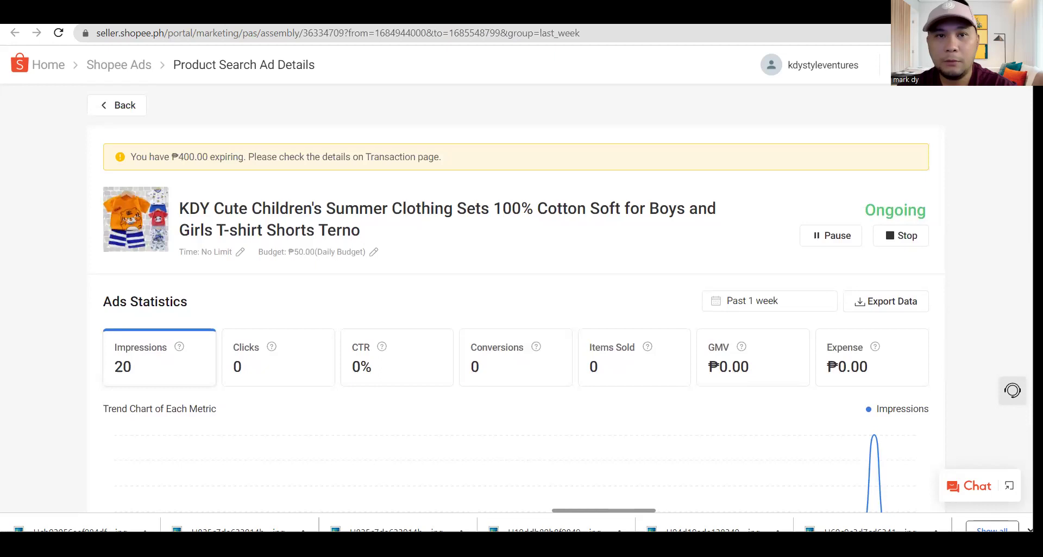
key(ctrl+shift+Tab)
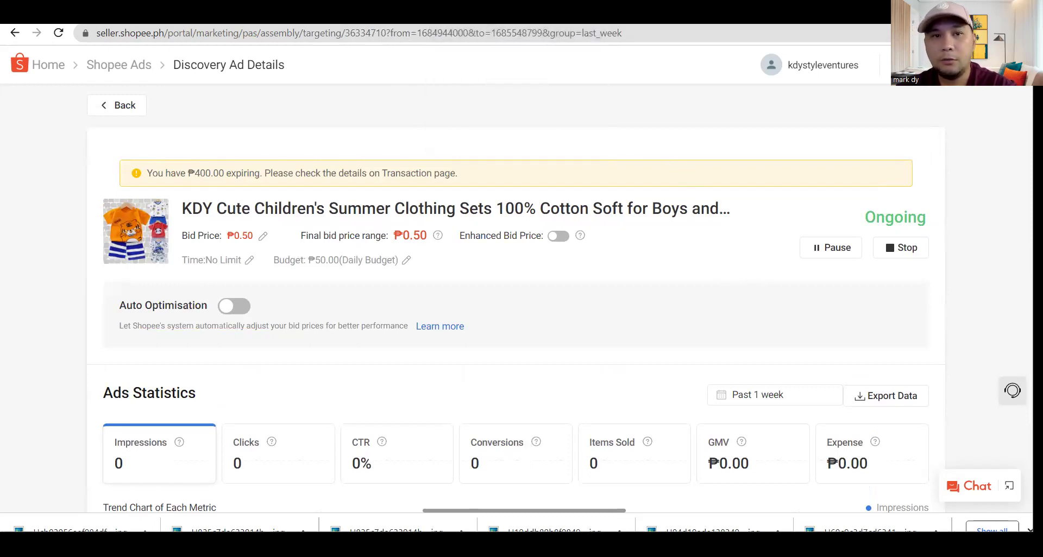
key(ctrl+Tab)
key(ctrl+Tab)
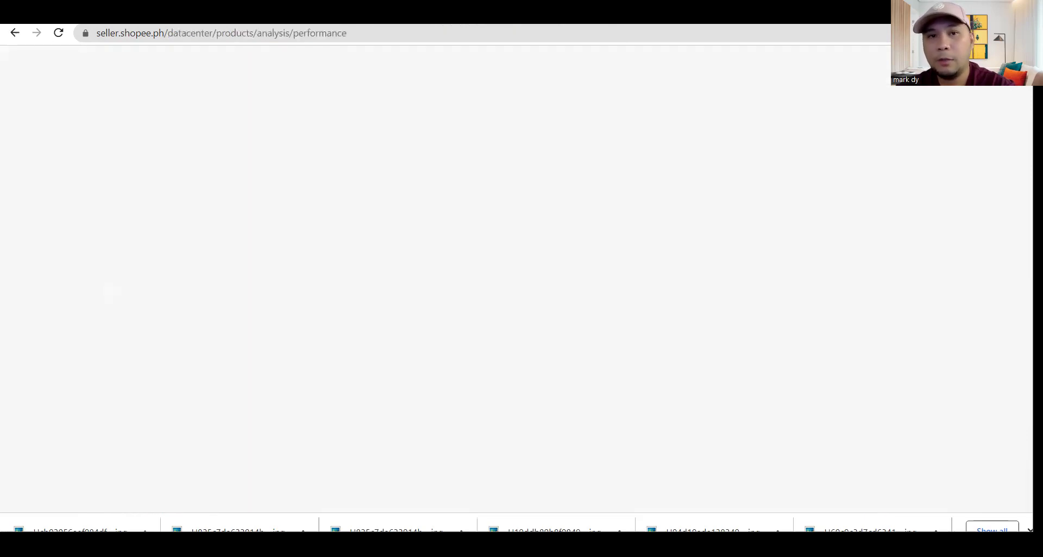
key(ctrl+Tab)
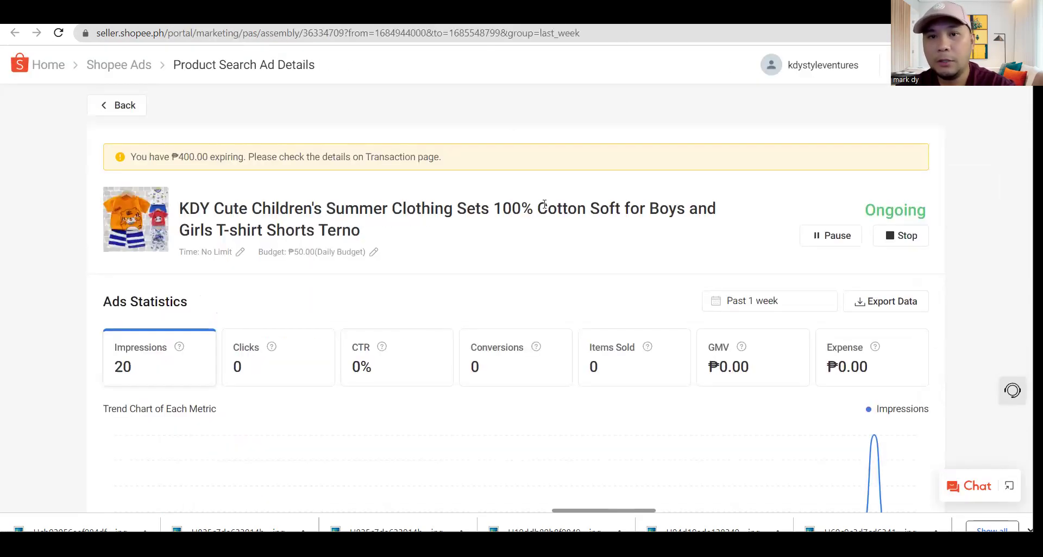